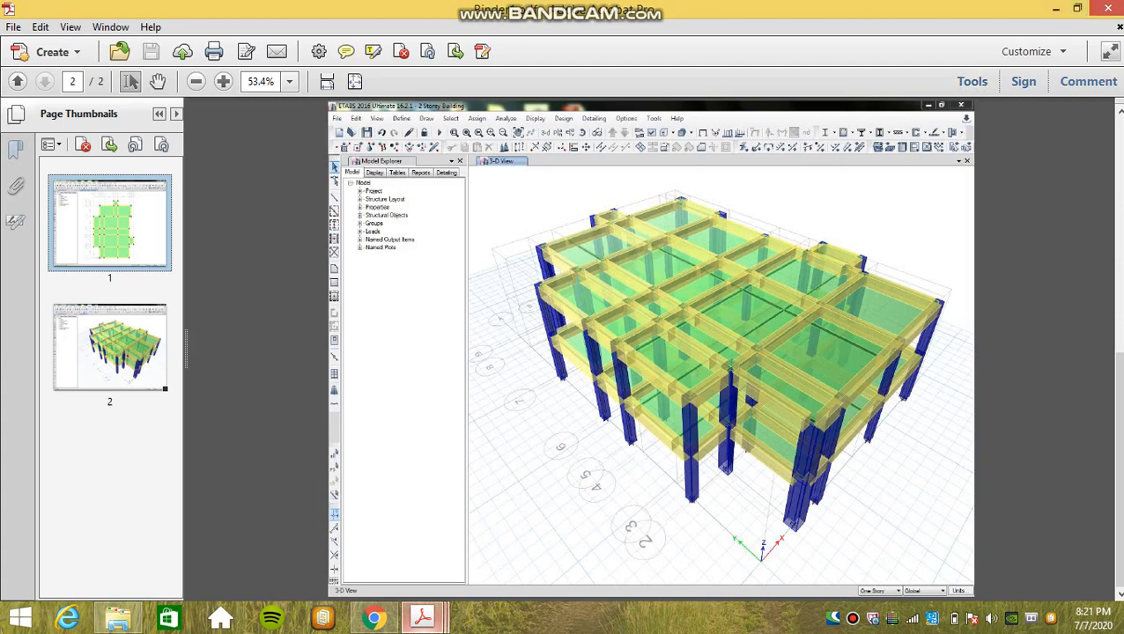
Step: Review the reference PDFs: the seismic zoning map of Pakistan, ASCE 7-05 Minimum Design Loads, and the structural drawings' foundation layout plan
mouse_move(422, 618)
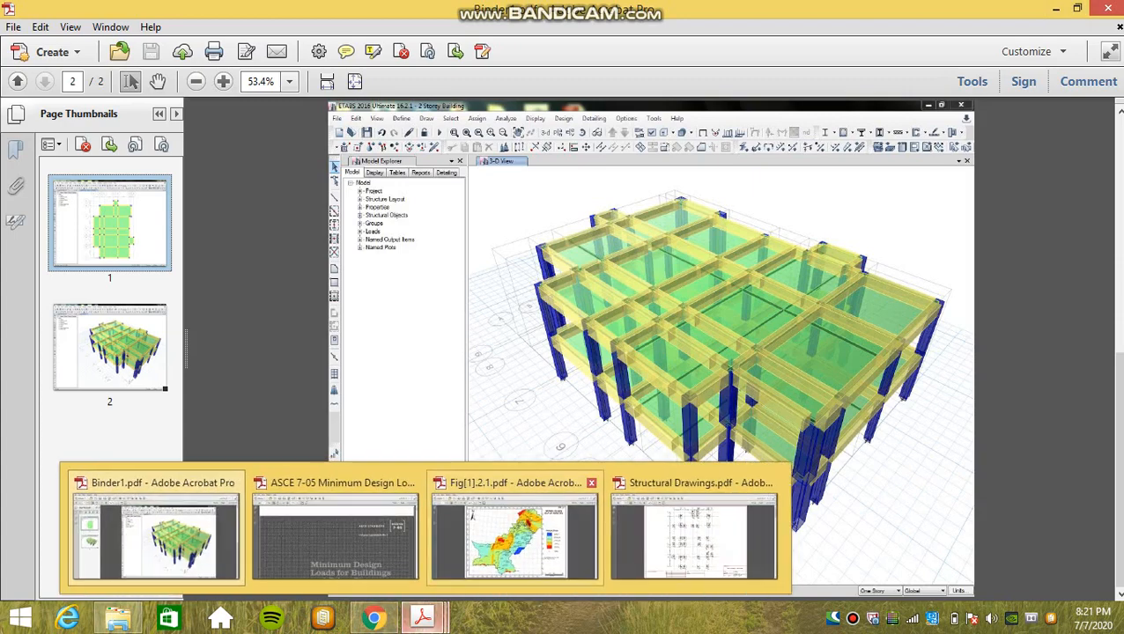
click(473, 516)
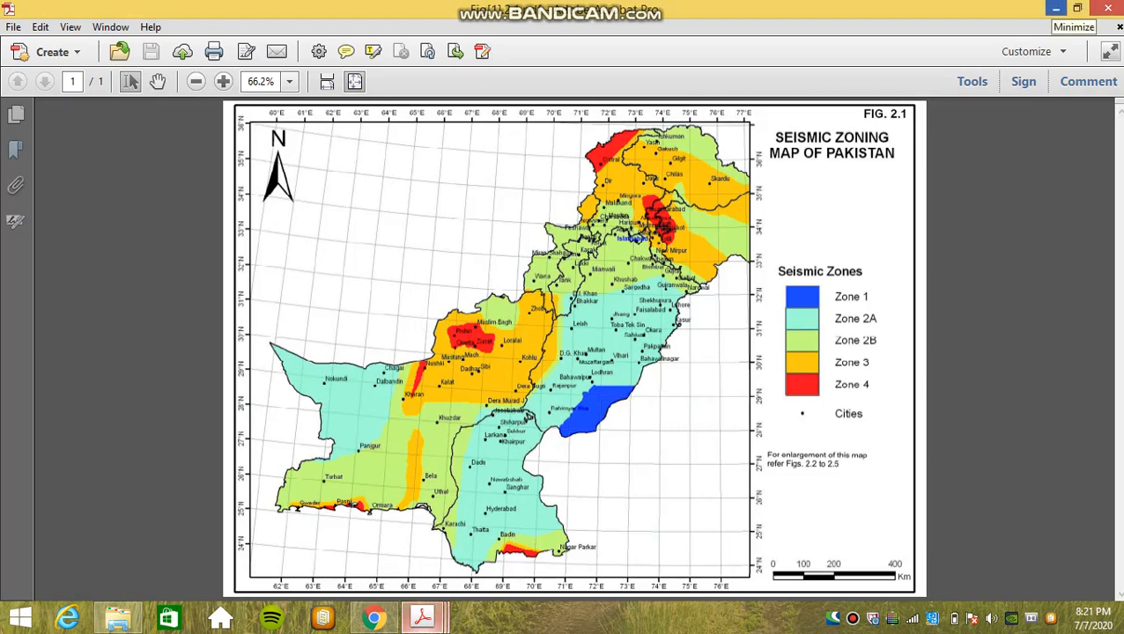
click(1056, 8)
mouse_move(423, 618)
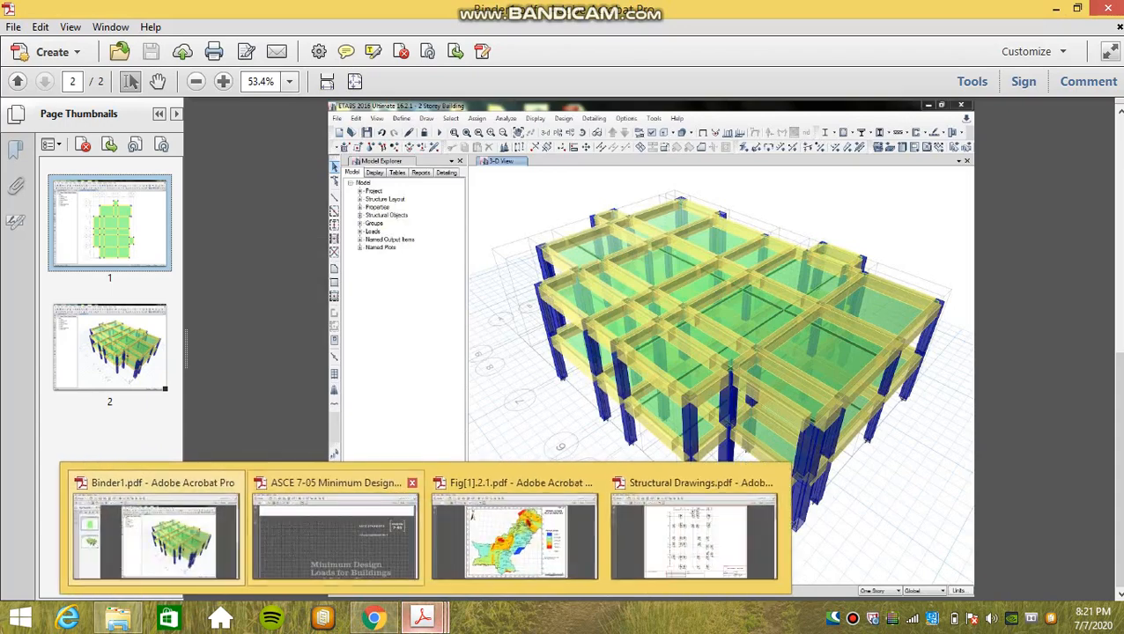
click(335, 528)
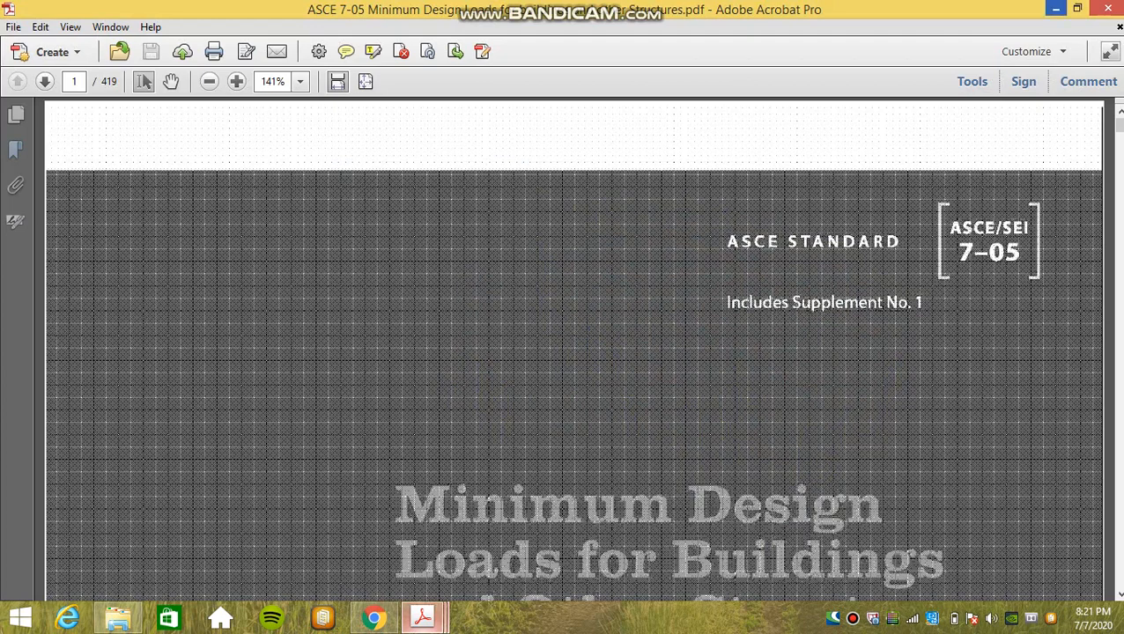
click(1056, 8)
mouse_move(423, 618)
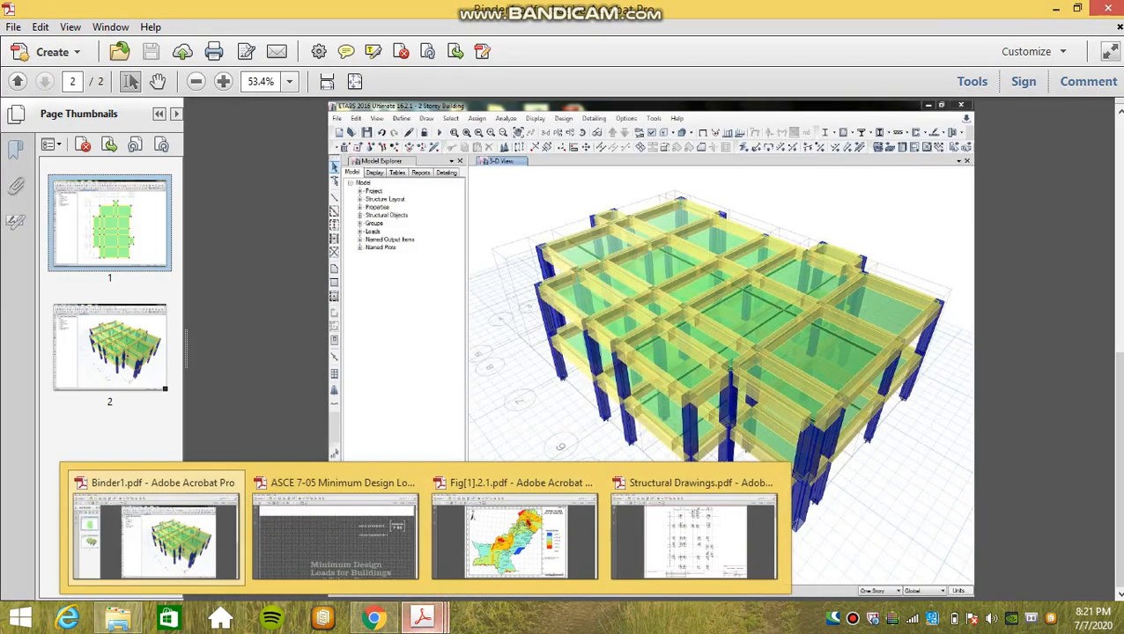
mouse_move(334, 533)
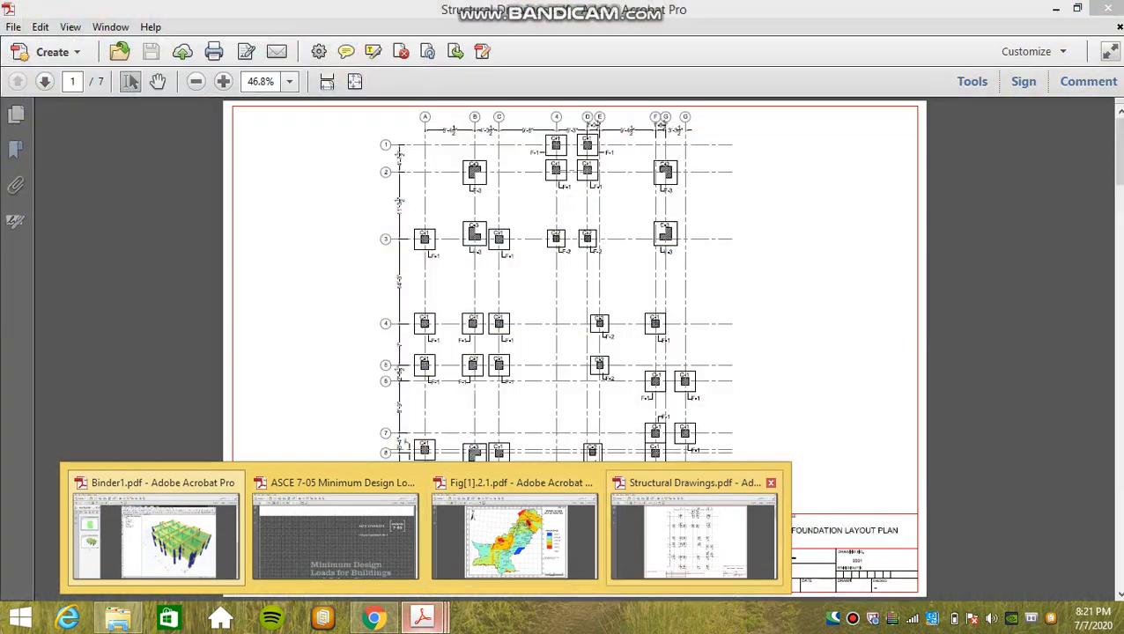
click(694, 533)
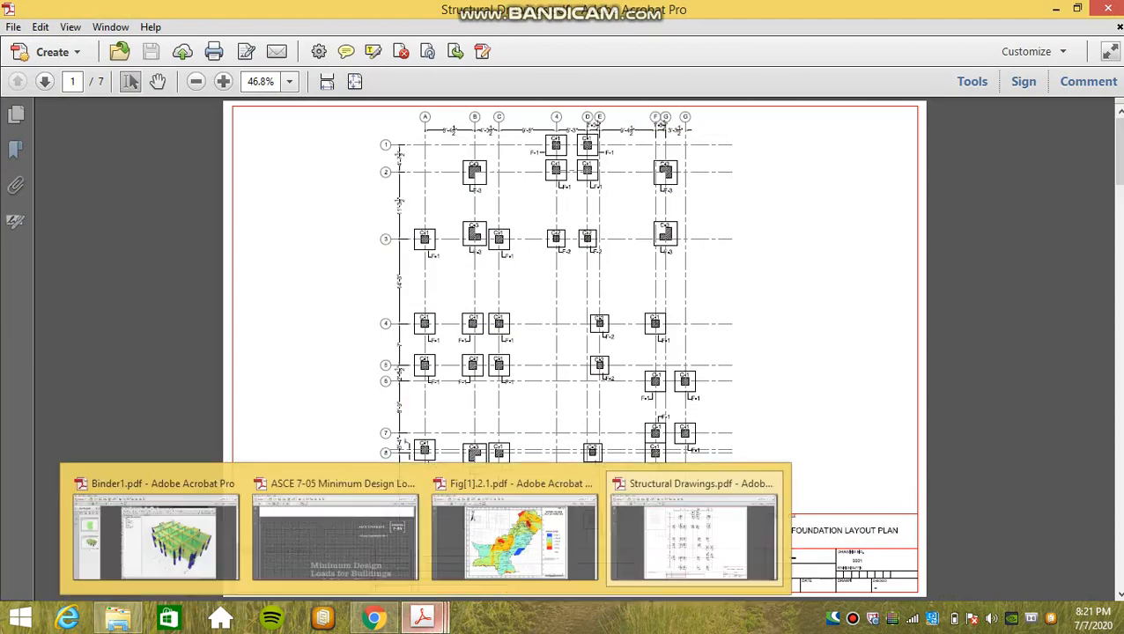
key(super+d)
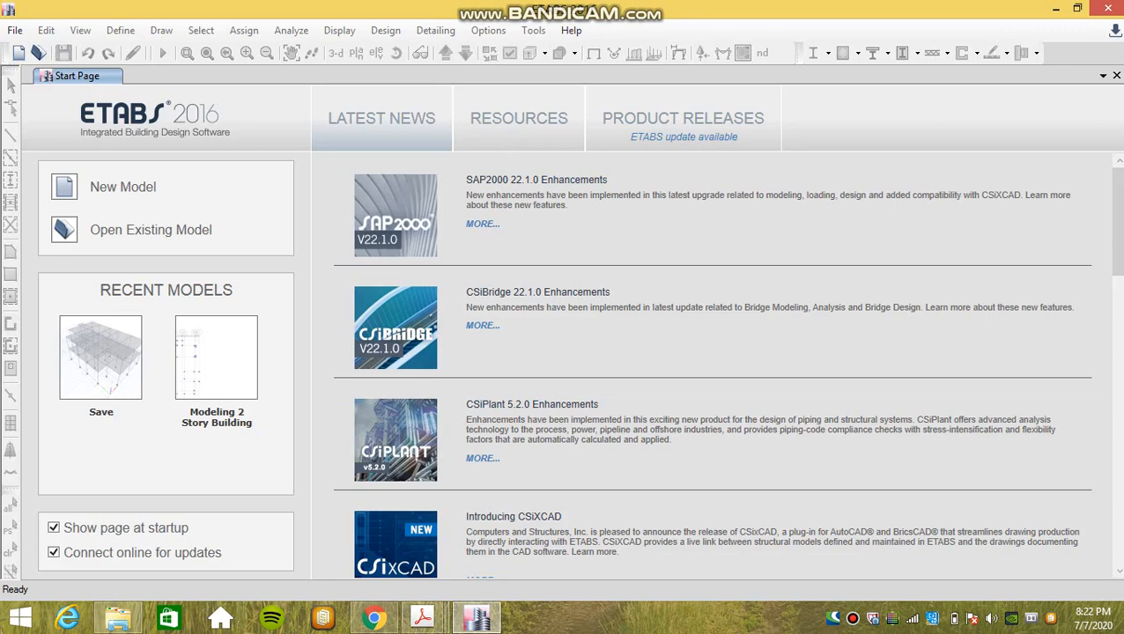
Step: Create a new ETABS model with built-in settings: U.S. Customary units, AISC14 sections, AISC 360-10 steel code and ACI 318-14 concrete code
click(18, 53)
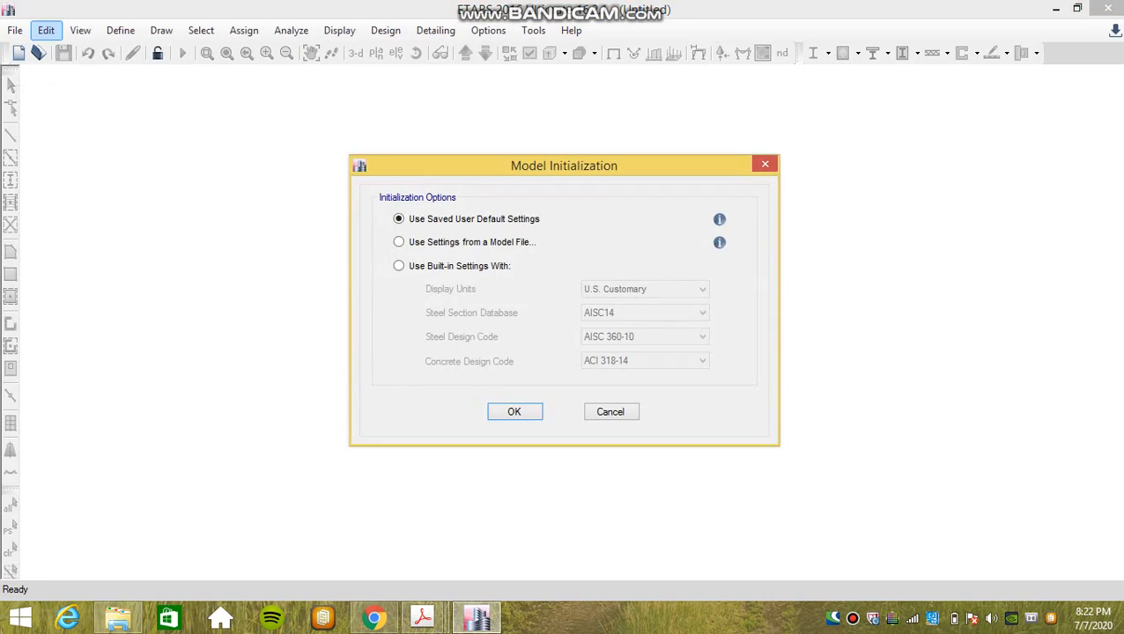
click(399, 266)
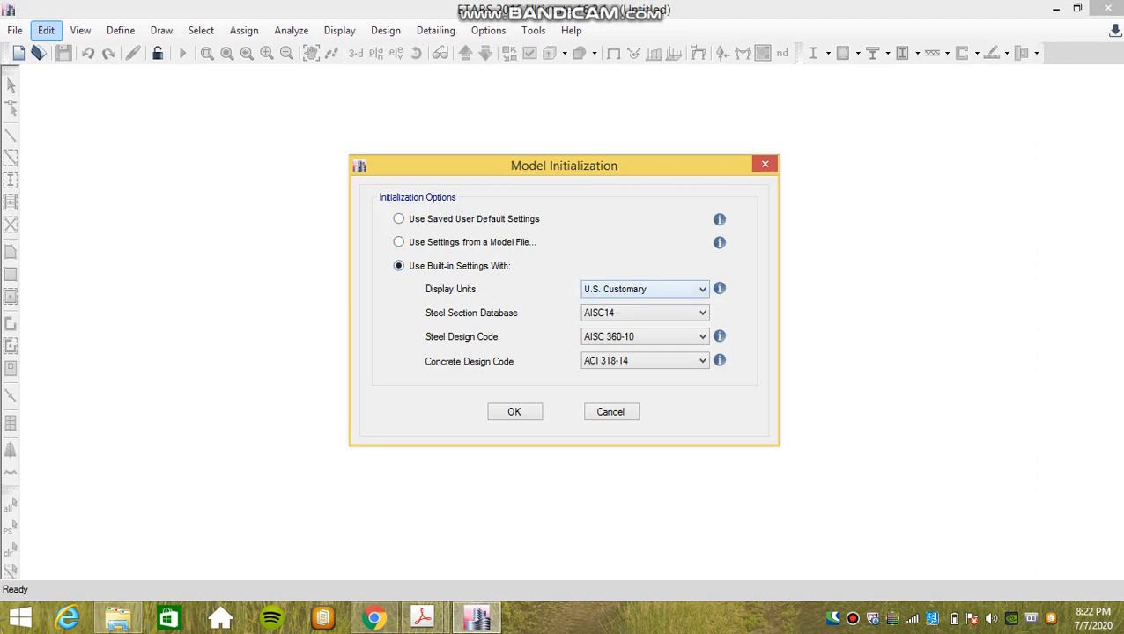
click(644, 289)
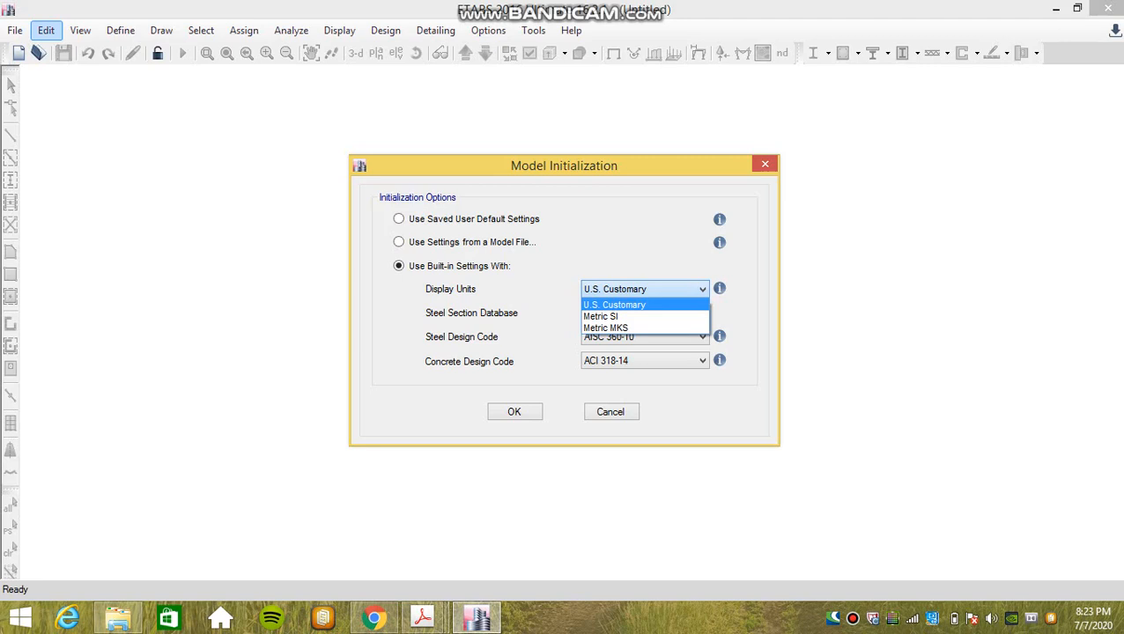
click(625, 305)
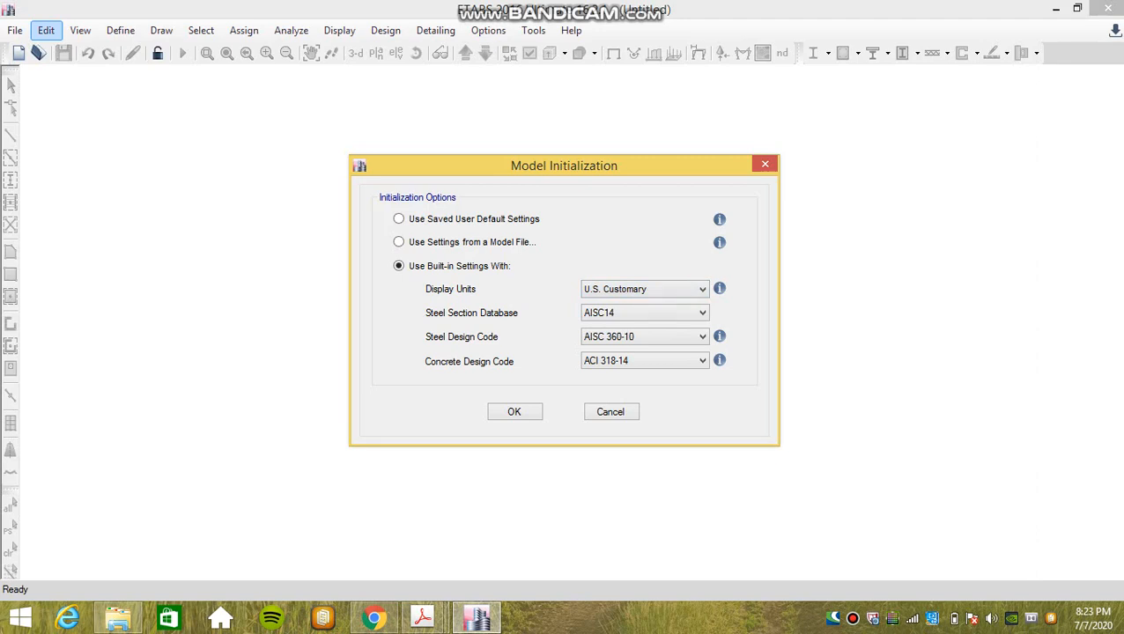
click(652, 313)
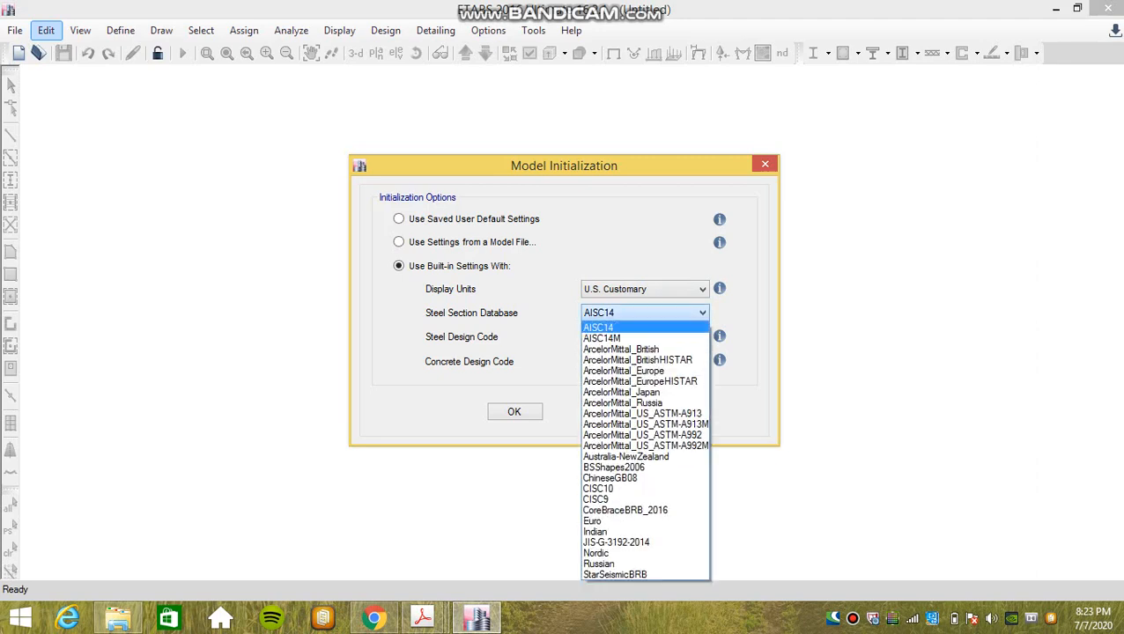
click(653, 313)
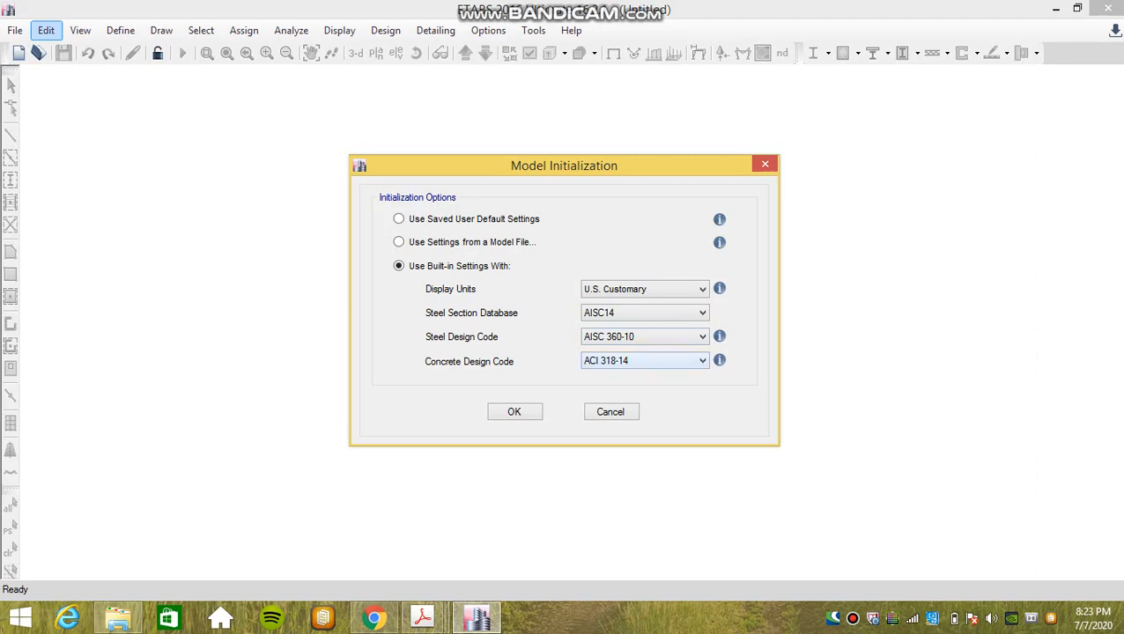
click(652, 360)
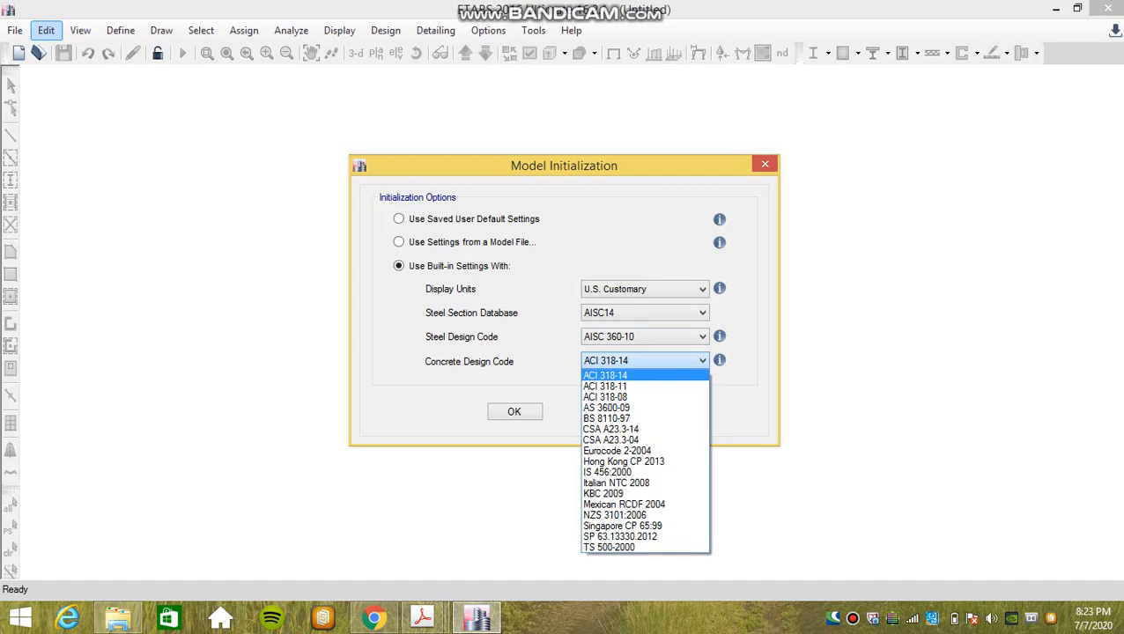
click(652, 360)
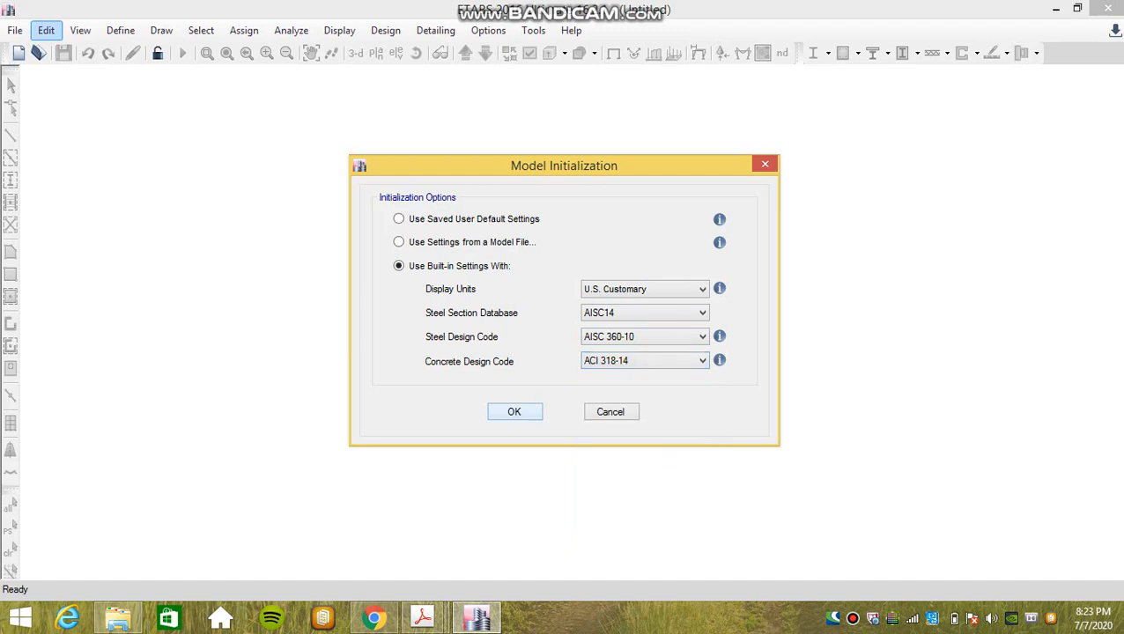
click(515, 411)
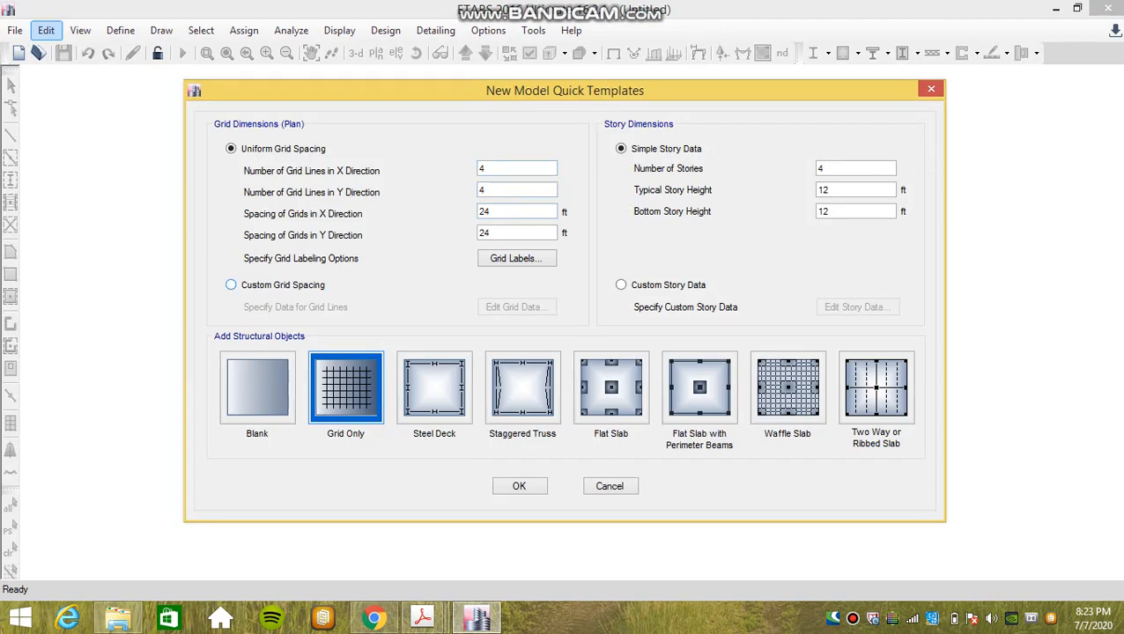
Step: Choose custom grid spacing and check the grid dimensions on the foundation layout plan in the Structural Drawings PDF
click(231, 285)
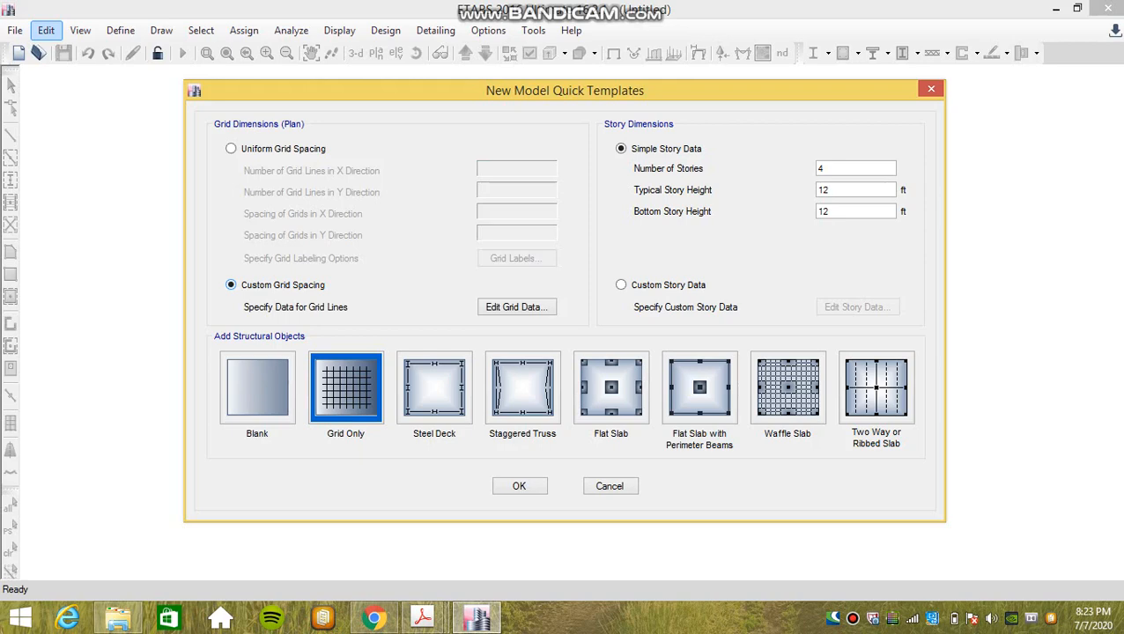
mouse_move(422, 618)
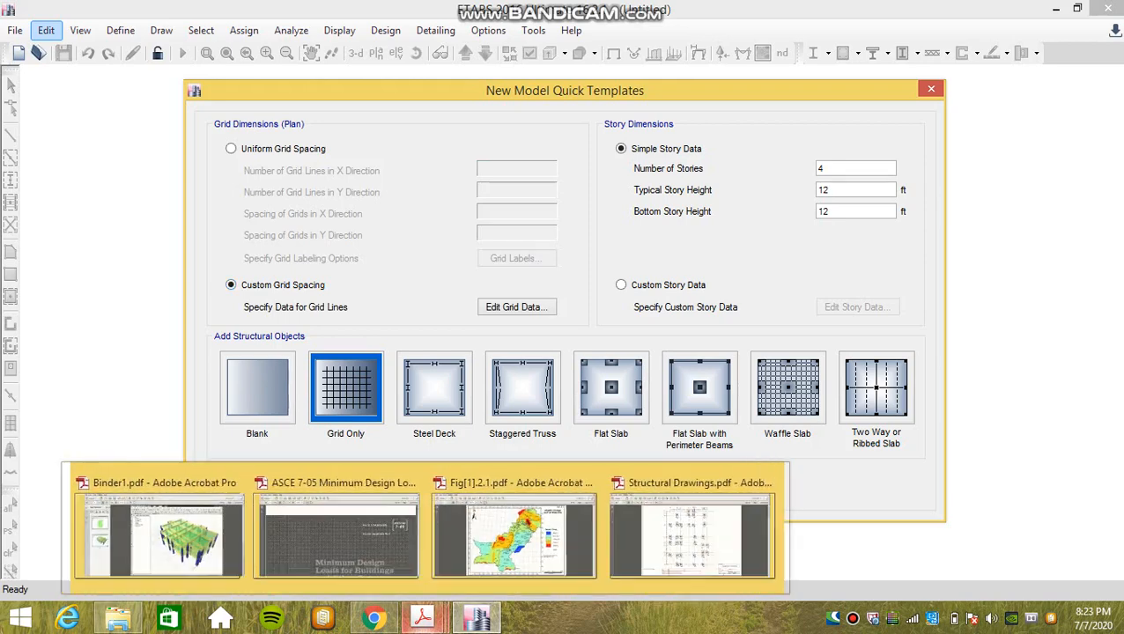
click(696, 539)
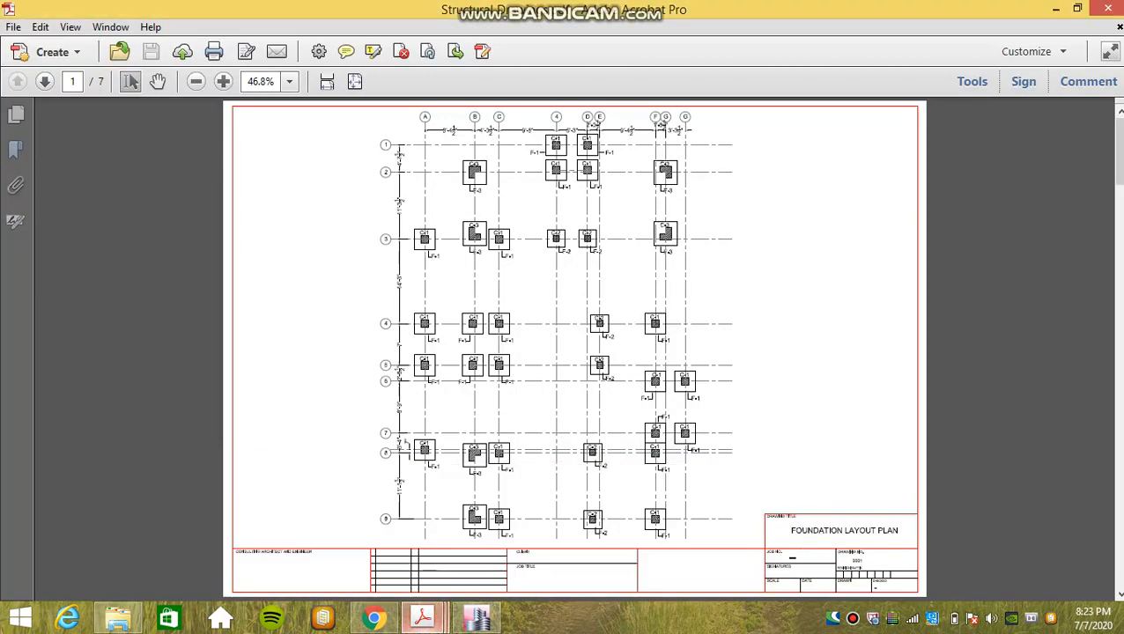
ctrl+scroll(564, 344, up, 5)
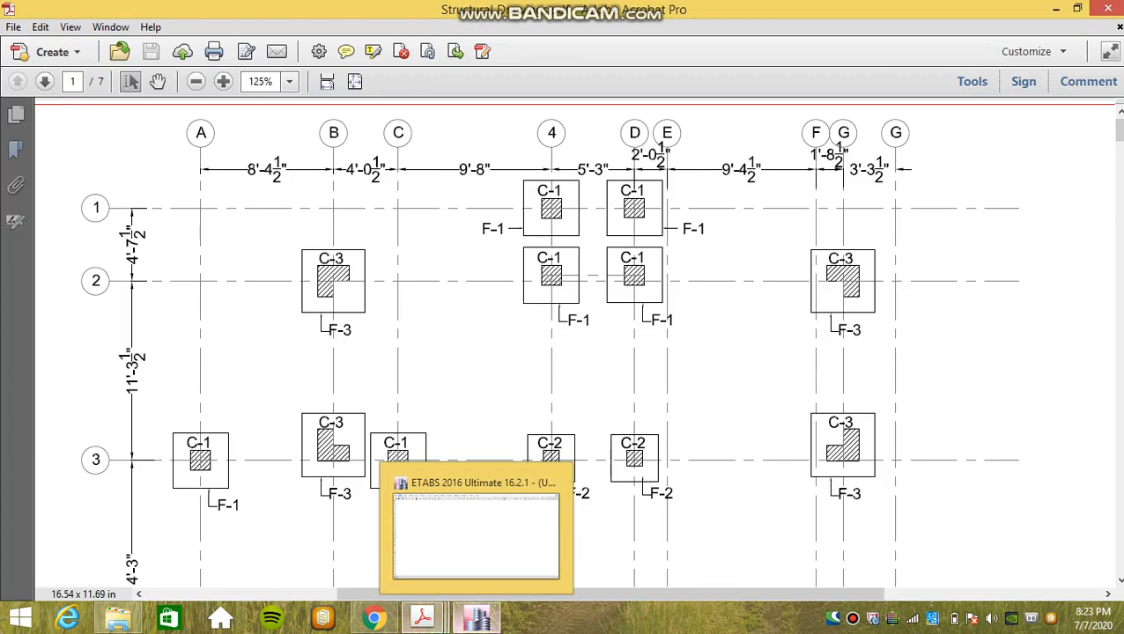
click(477, 618)
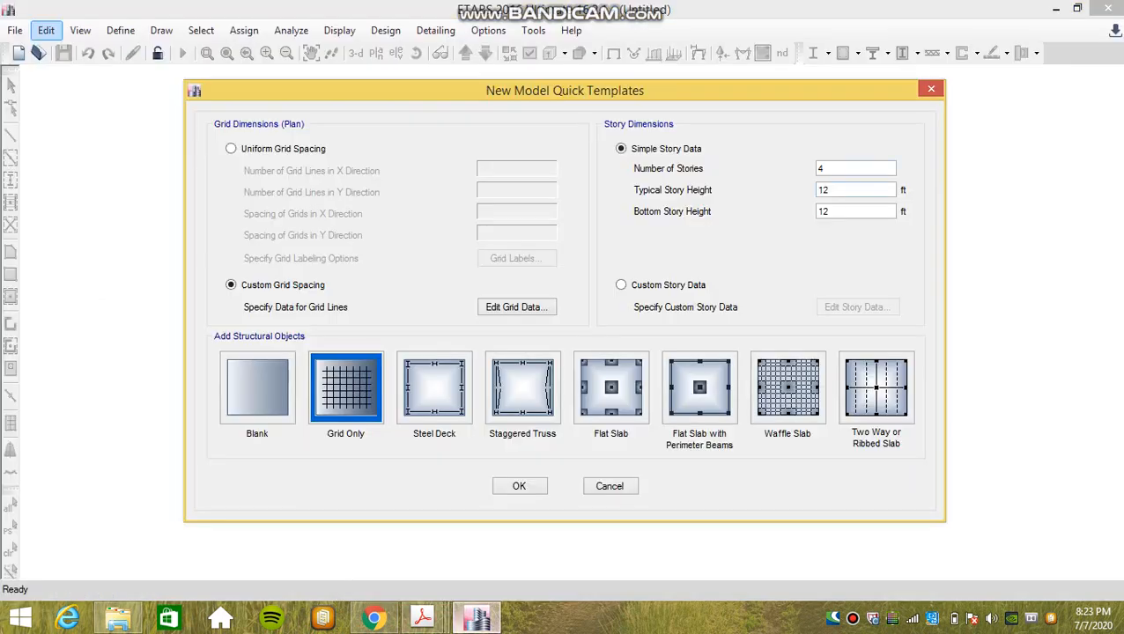
Step: Set the number of stories to 2, create the Grid Only model, and close its plan view
double_click(822, 169)
text(4)
double_click(820, 168)
text(4)
double_click(820, 168)
text(4)
double_click(820, 168)
text(2)
key(Return)
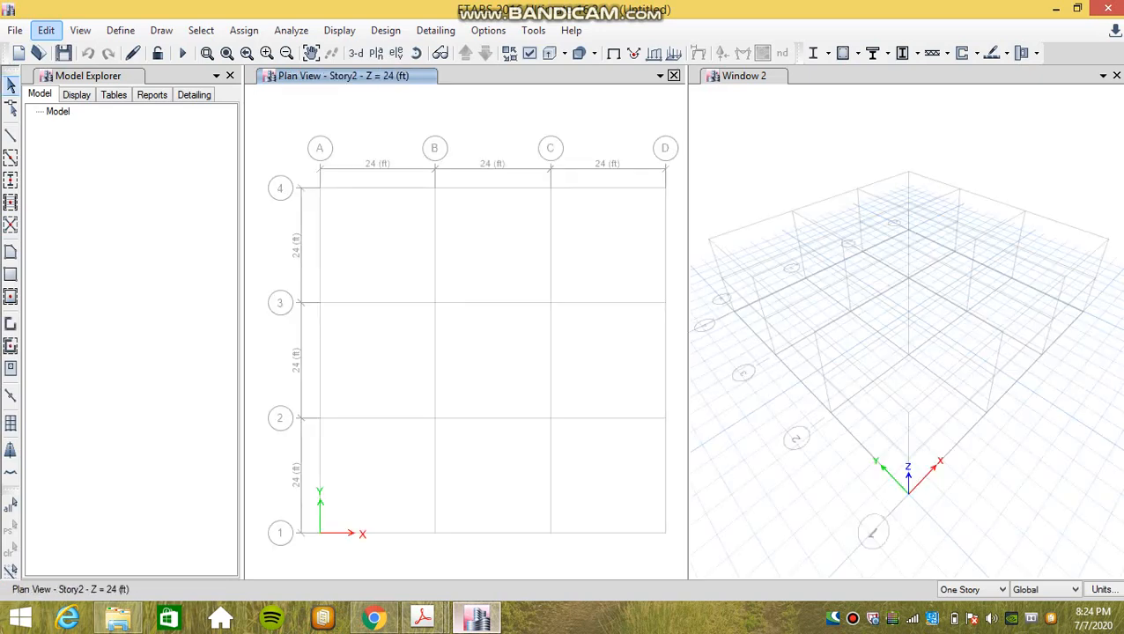
click(674, 76)
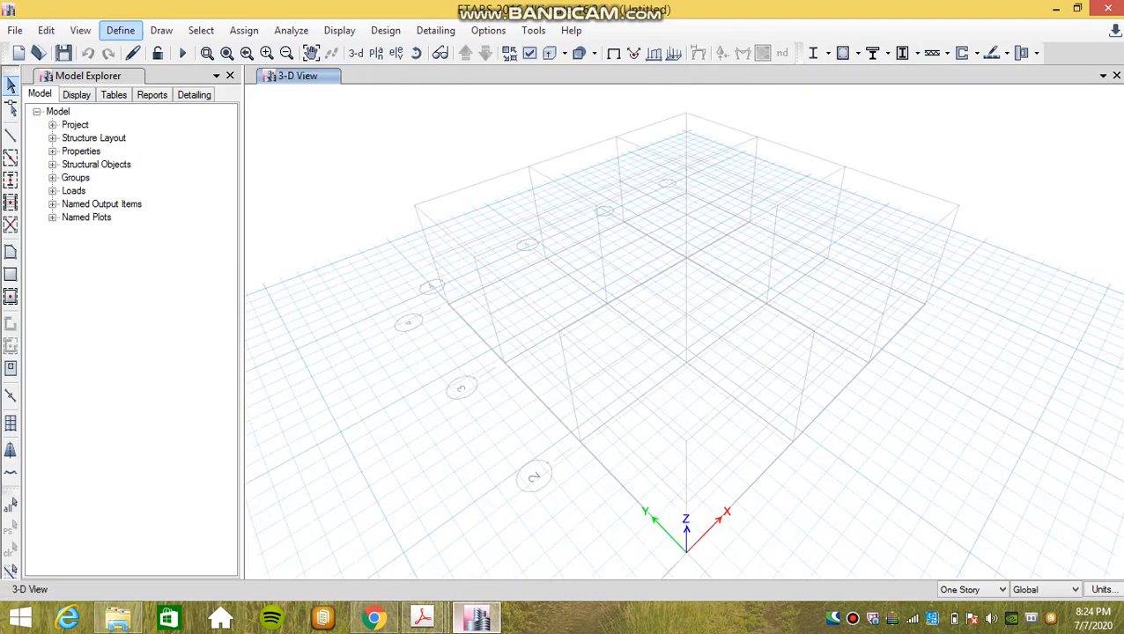
Step: Begin a new material definition with region United States, material type Concrete and standard Customary
click(121, 30)
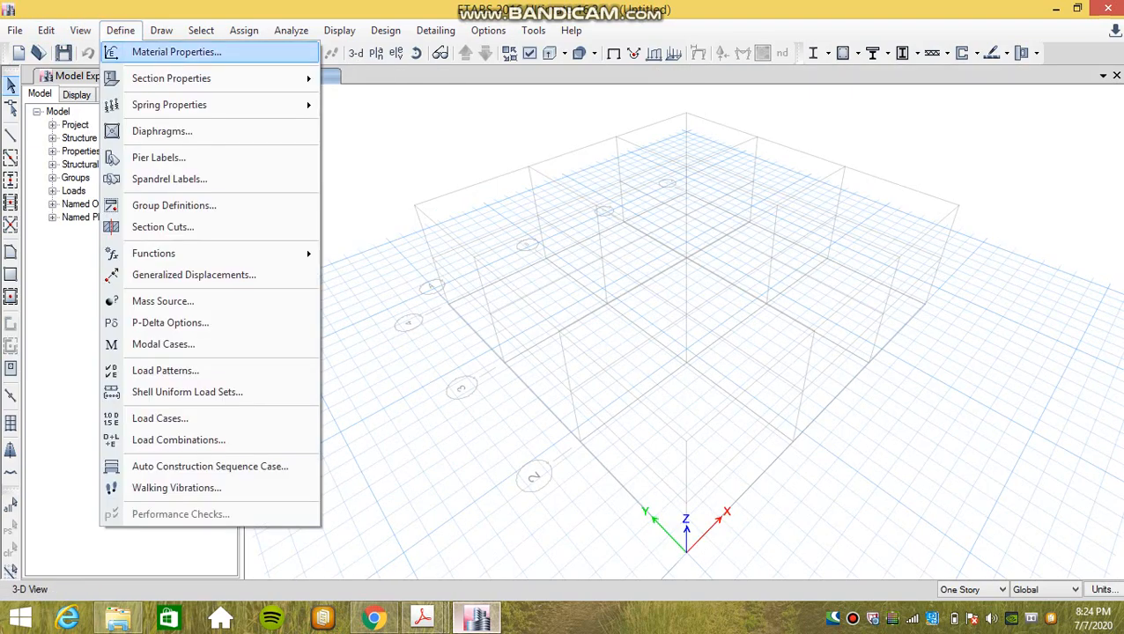
key(Return)
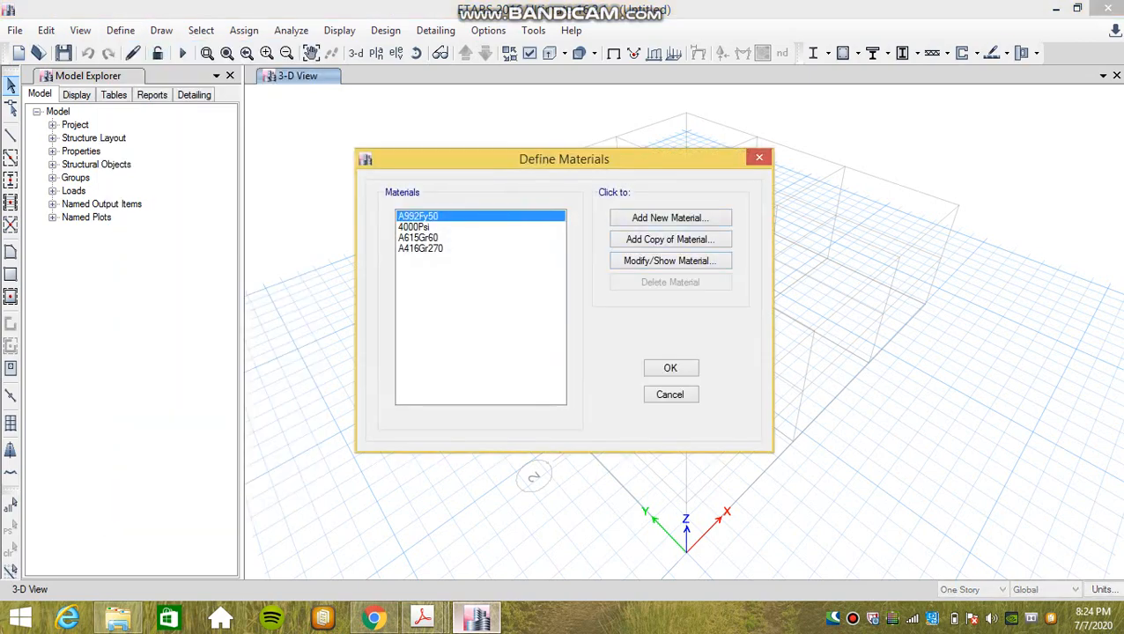
click(415, 227)
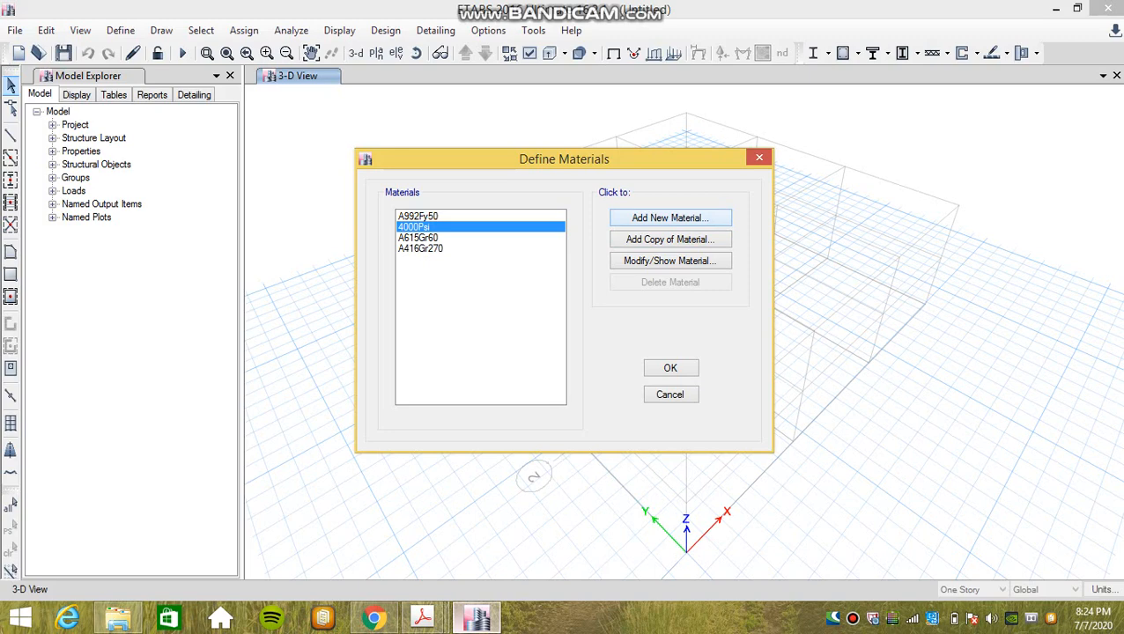
click(669, 218)
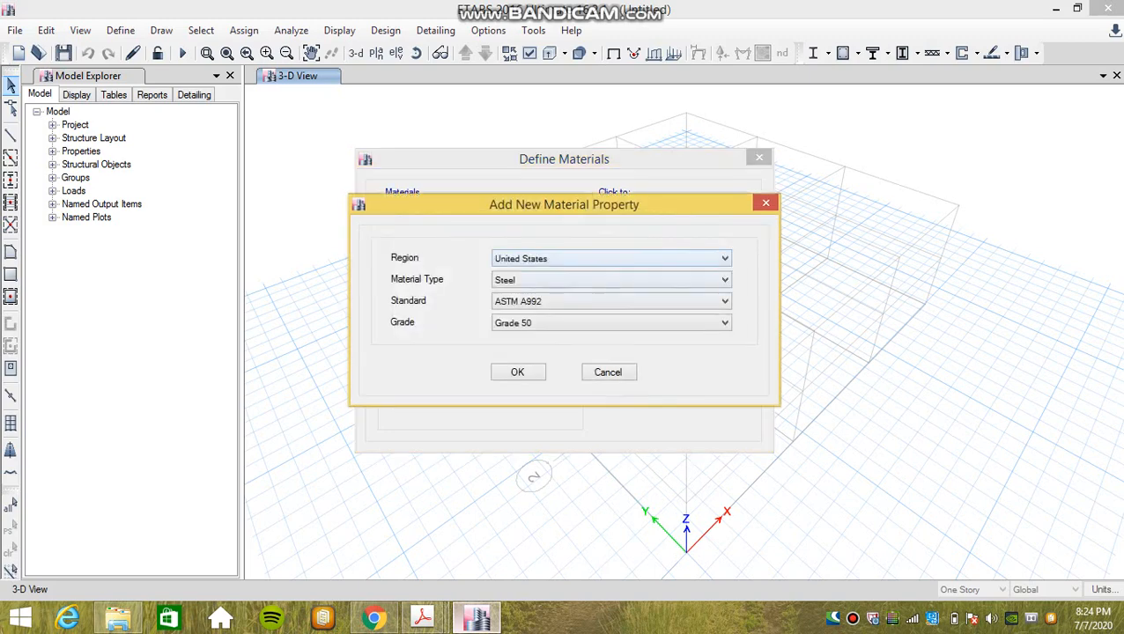
click(670, 259)
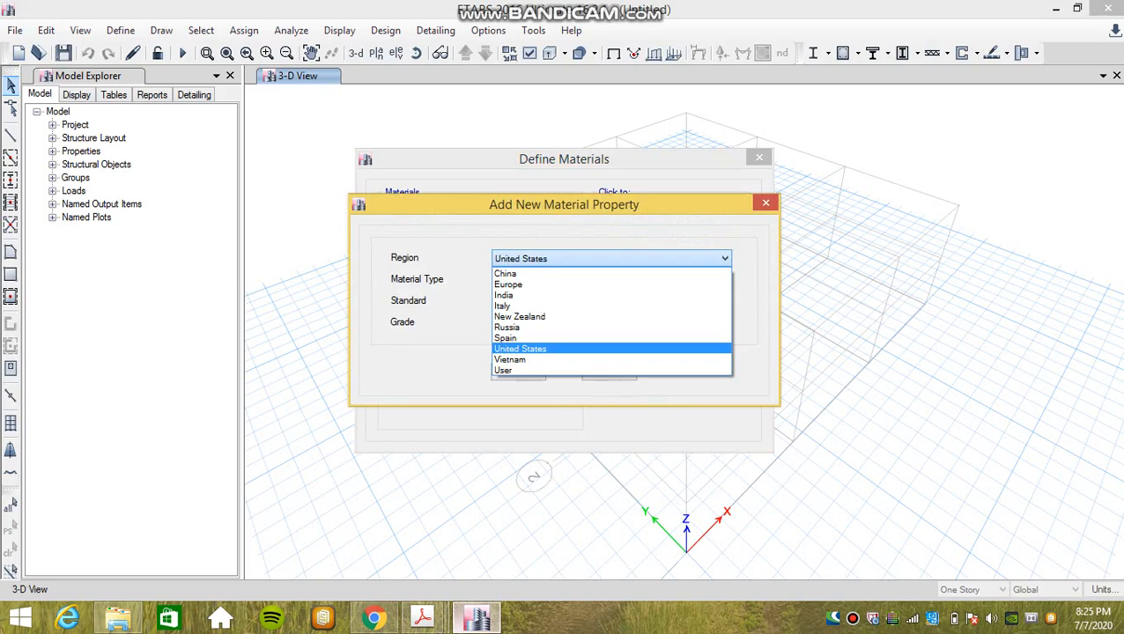
click(520, 349)
click(611, 280)
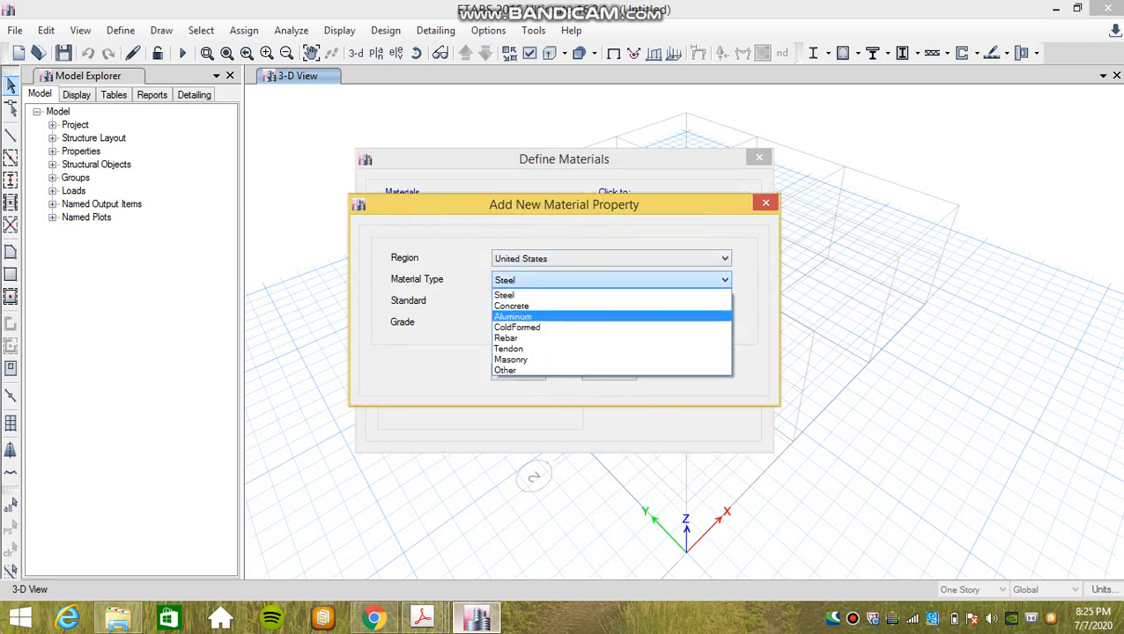
click(529, 306)
click(610, 302)
click(611, 303)
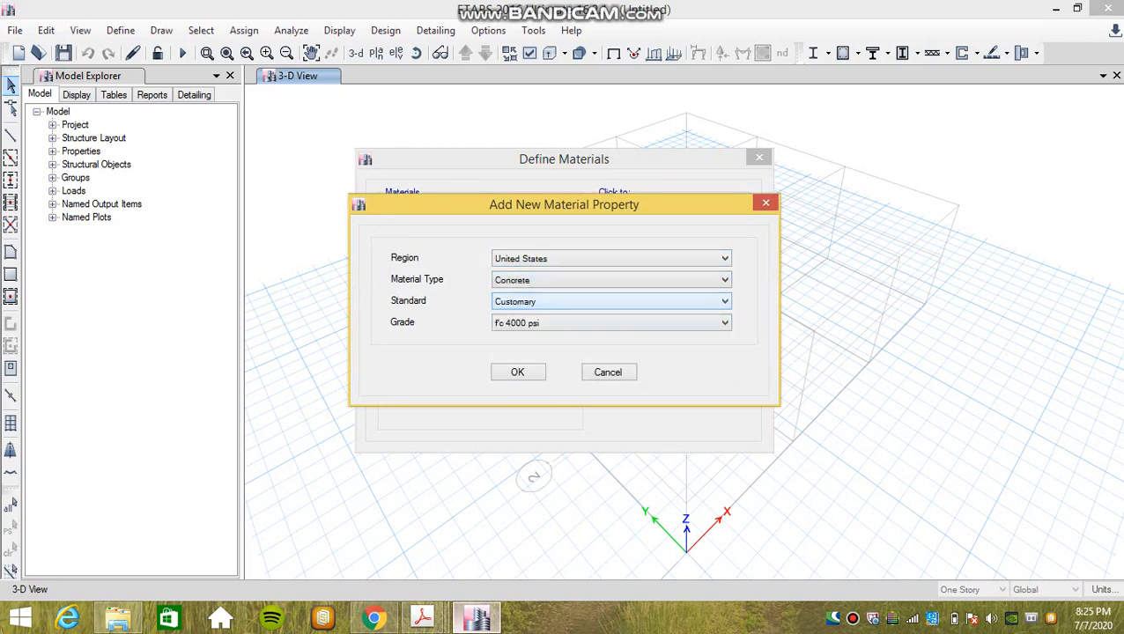
Step: Give the new concrete a 3000 psi grade, add it as 3000Psi, and accept the material definitions
click(611, 323)
click(581, 336)
click(518, 372)
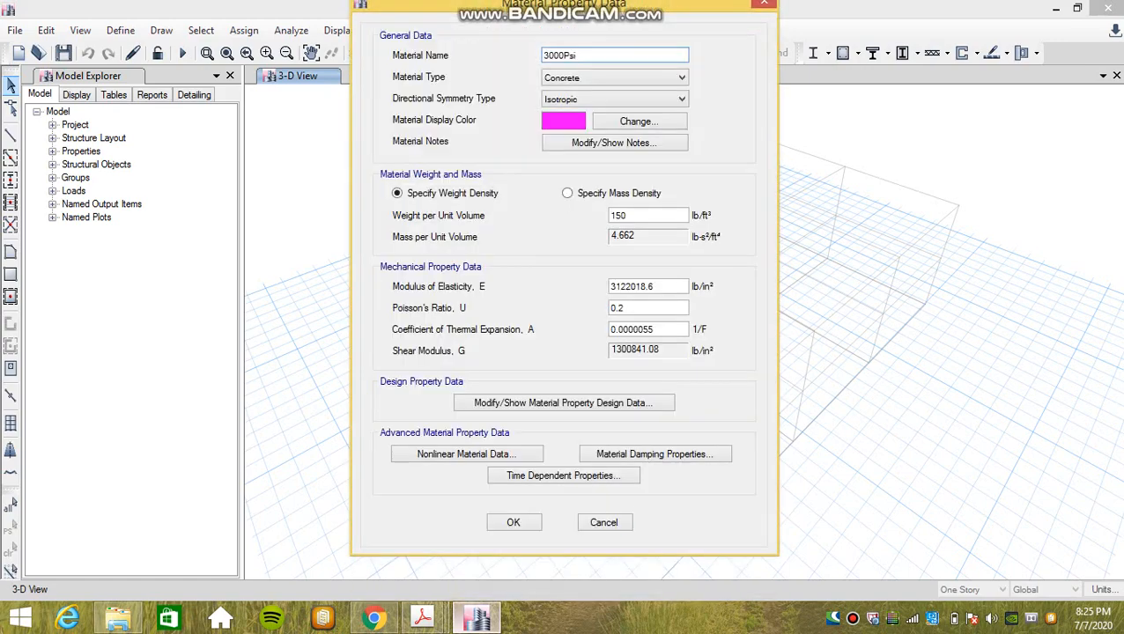
click(514, 523)
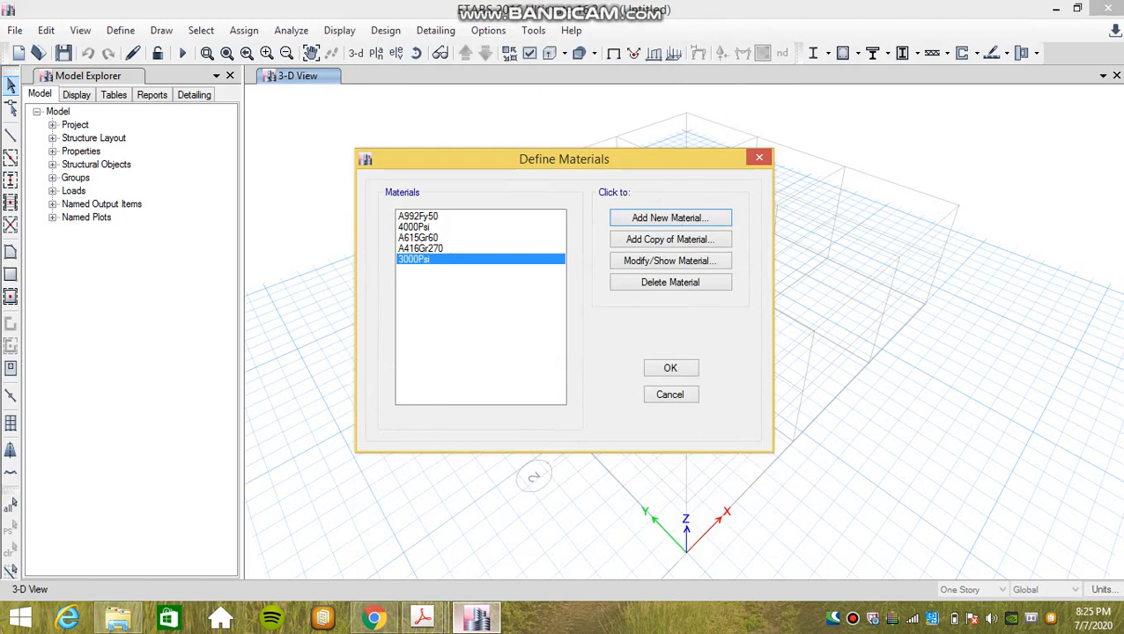
click(419, 238)
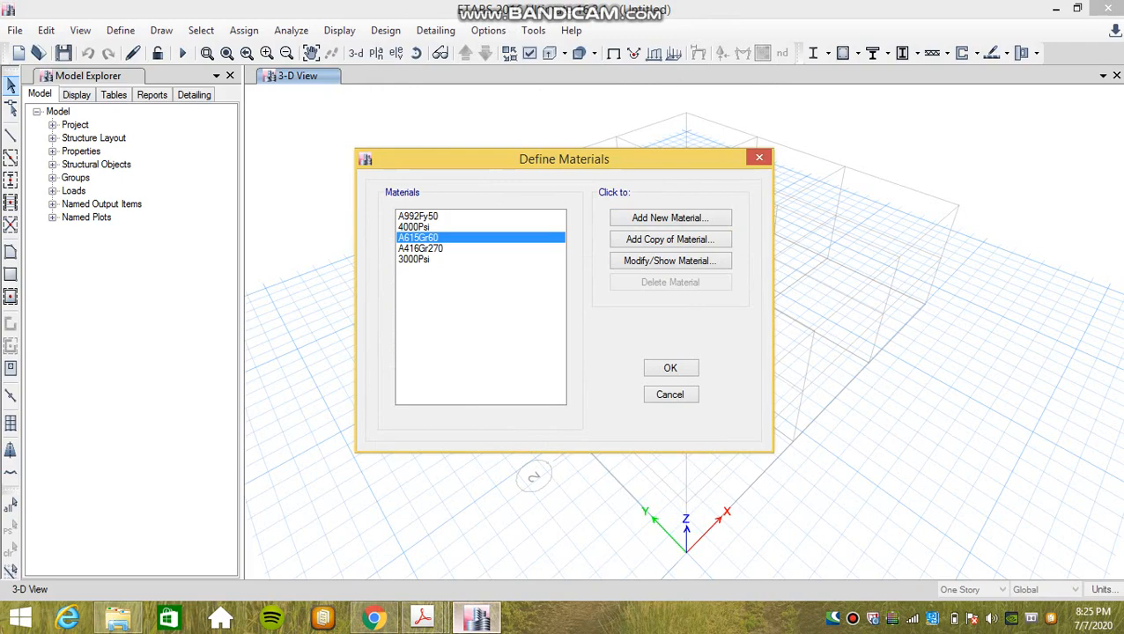
click(671, 367)
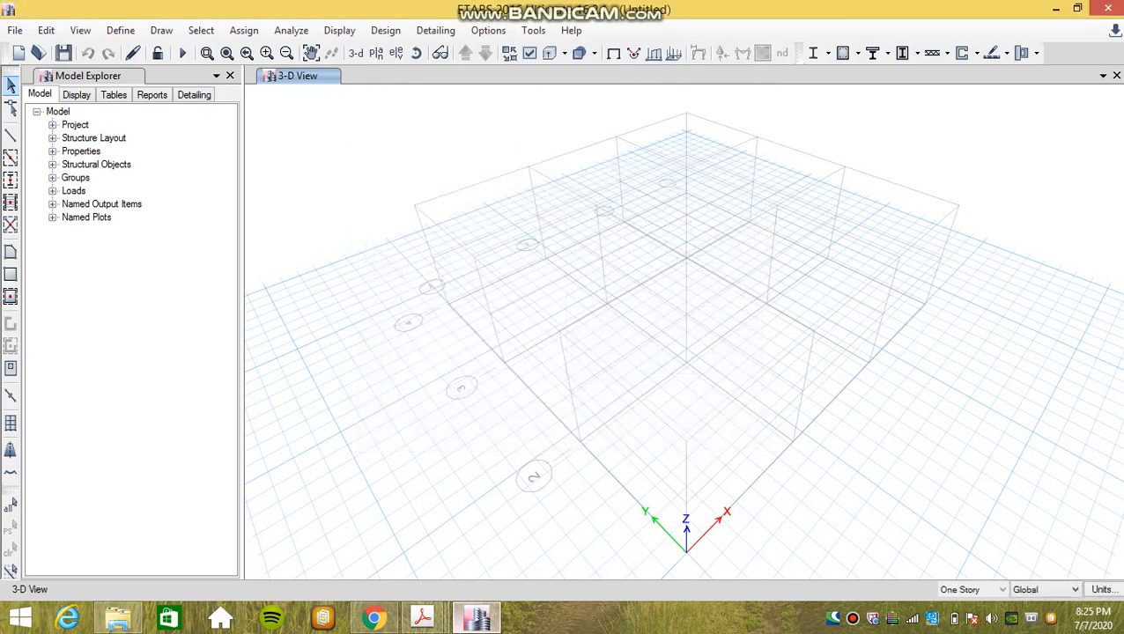
click(121, 30)
mouse_move(171, 78)
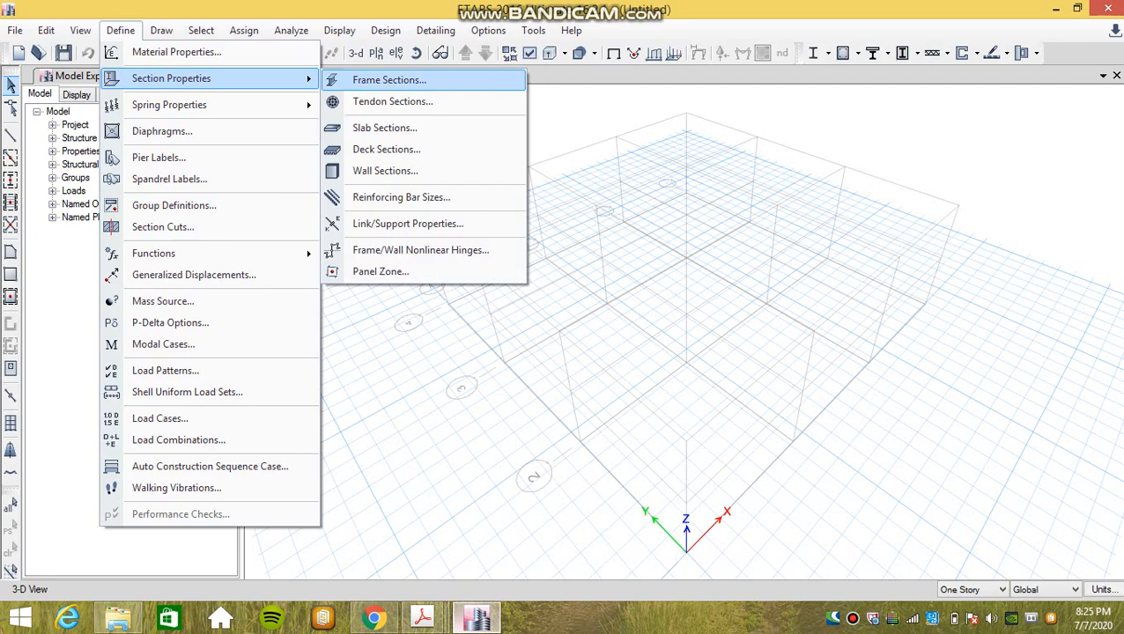
click(558, 351)
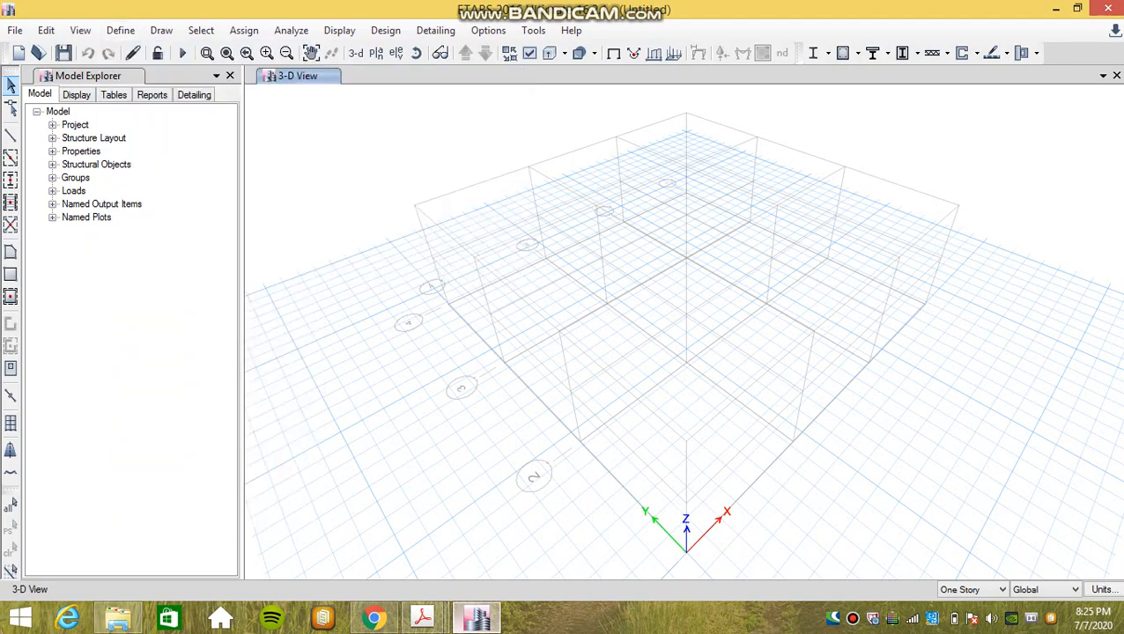
Step: Open grid system G1 for modification and display its rectangular grid data as spacing
right_click(558, 351)
click(629, 360)
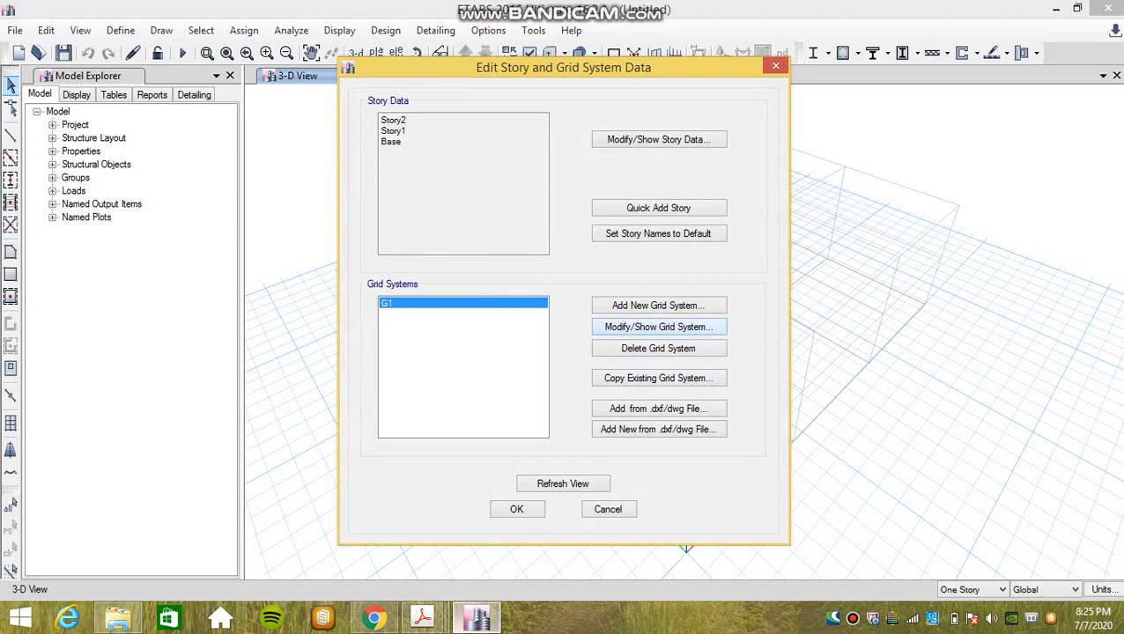
click(658, 327)
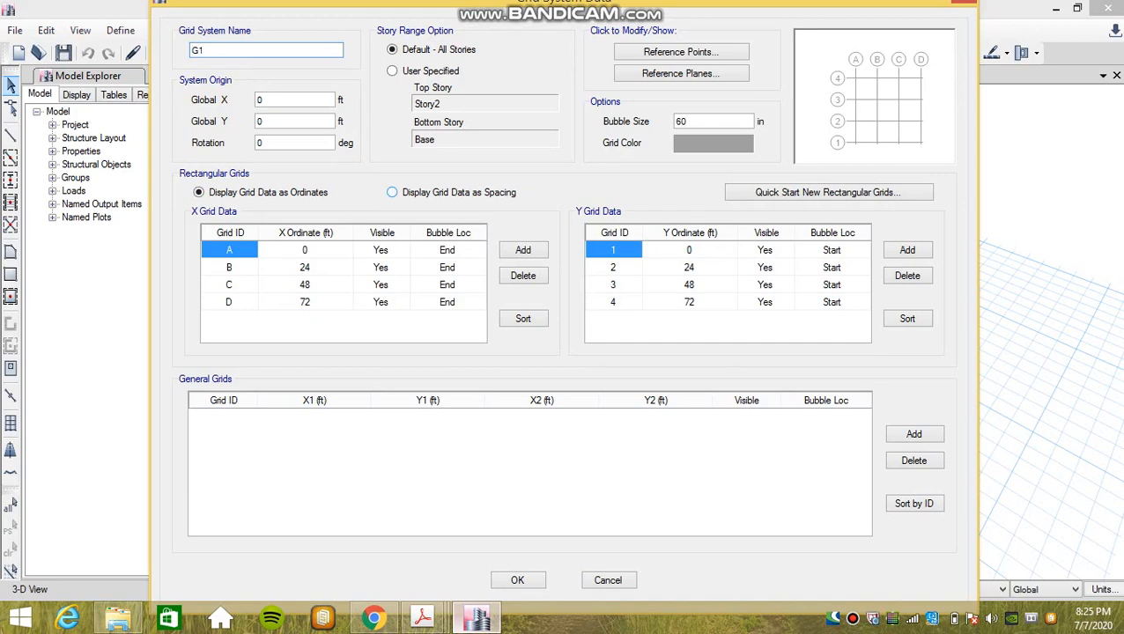
click(392, 192)
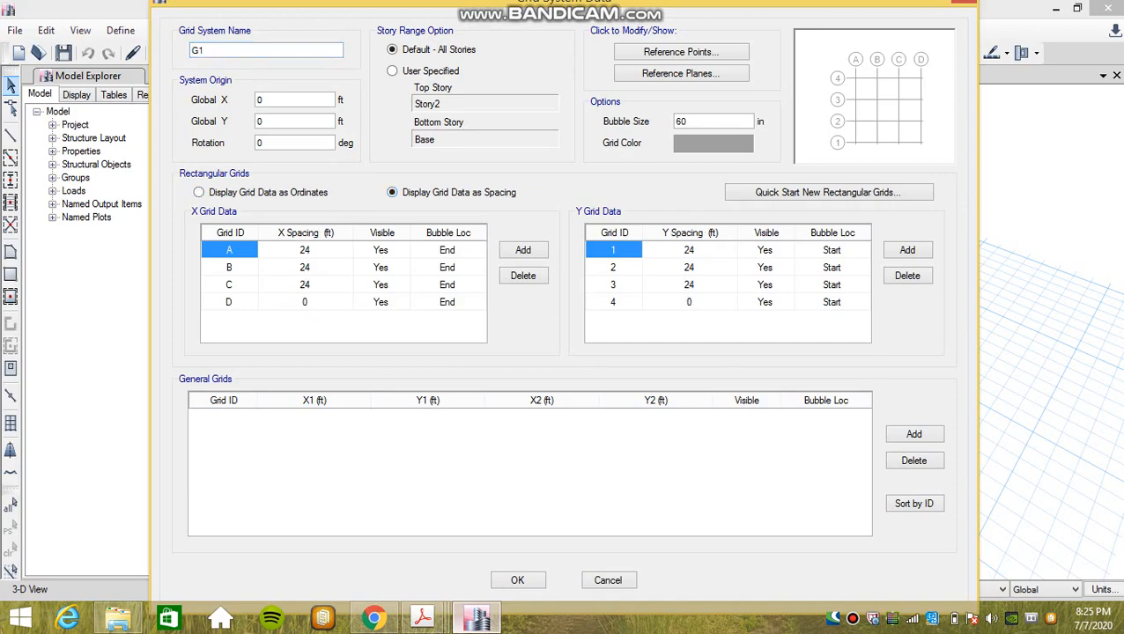
Step: Examine the grid lines and their spacing dimensions on the foundation plan in the Structural Drawings PDF, then return to ETABS
mouse_move(423, 617)
click(692, 529)
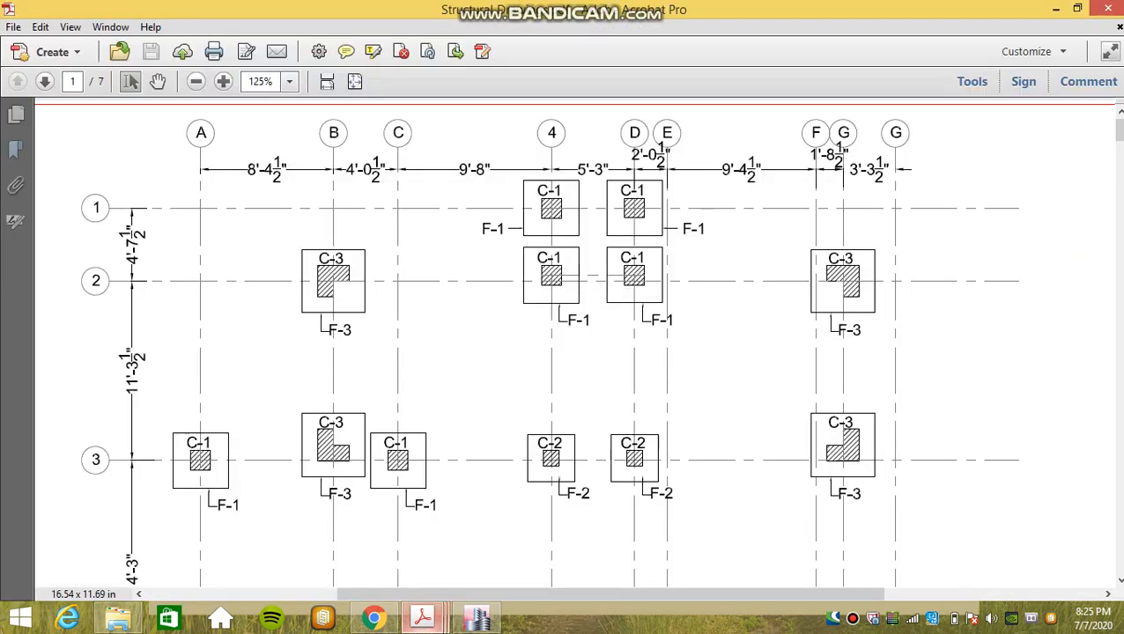
scroll(573, 341, up, 1)
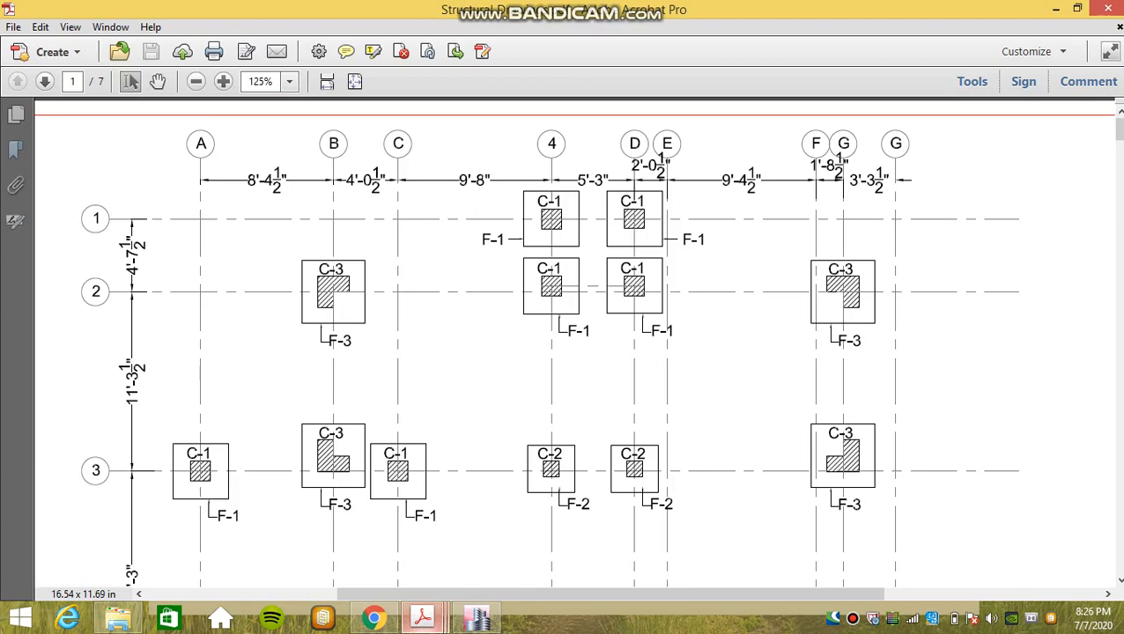
click(477, 617)
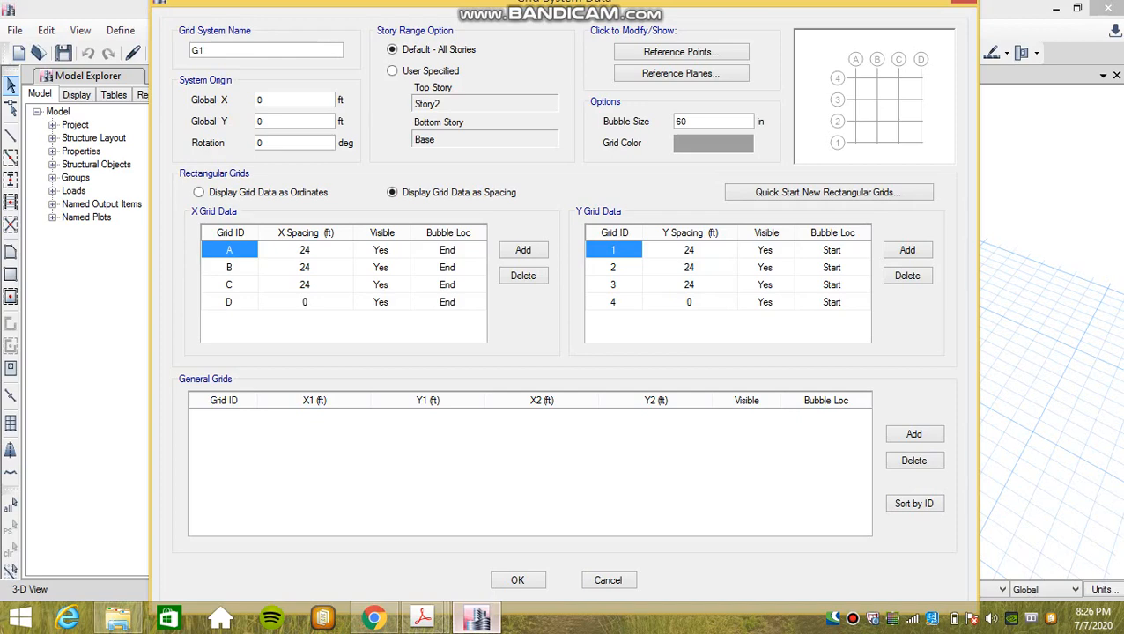
key(alt+Tab)
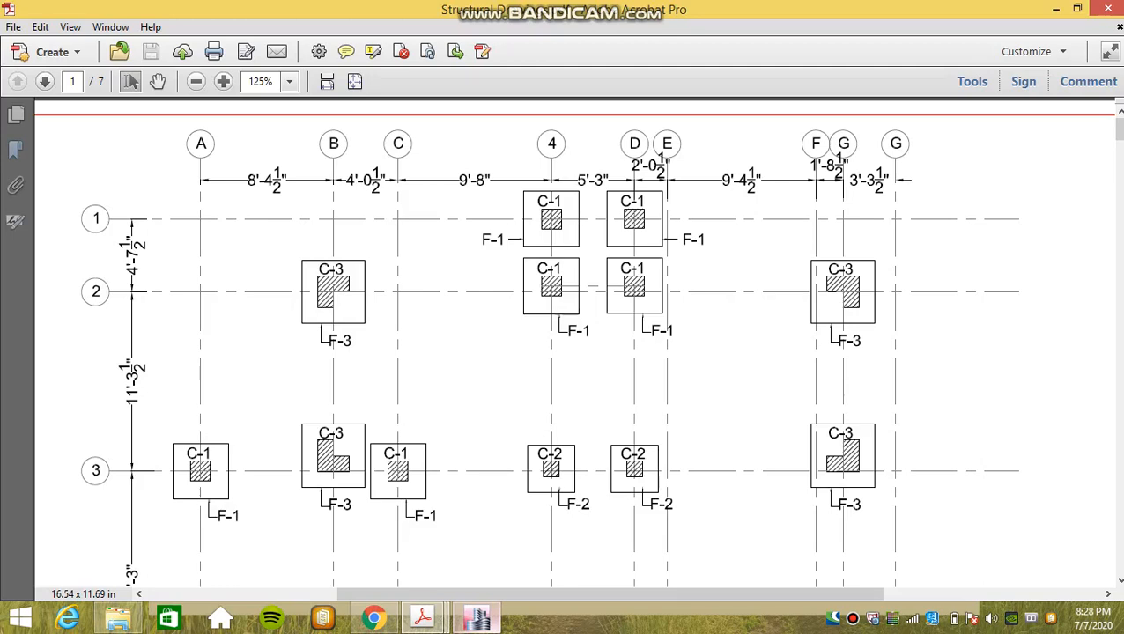
ctrl+scroll(575, 344, down, 3)
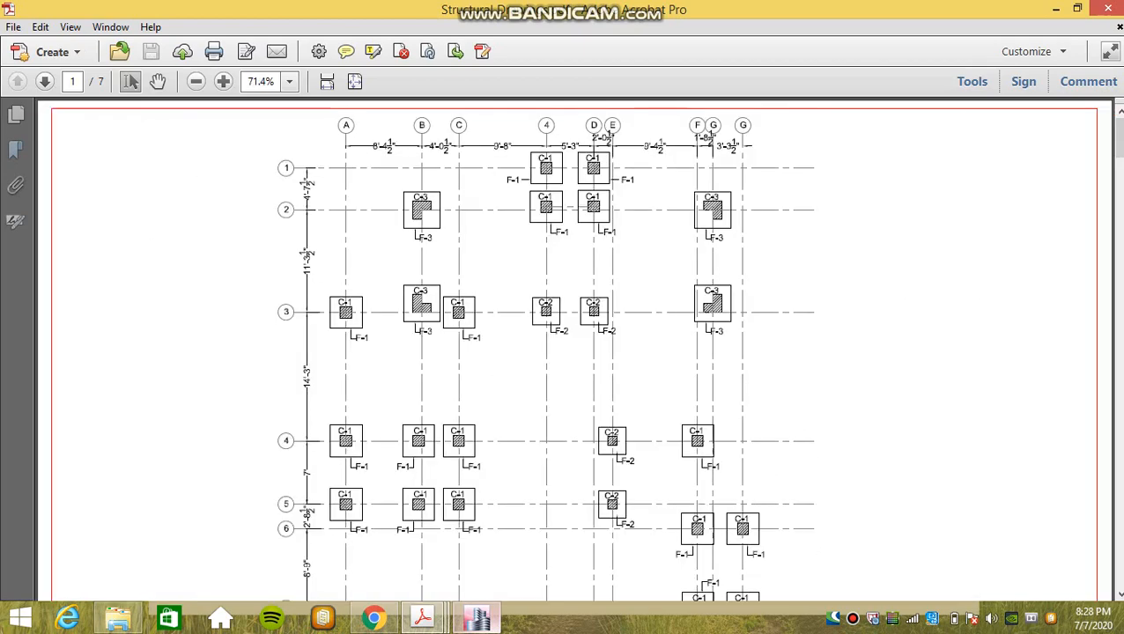
ctrl+scroll(519, 153, up, 3)
mouse_move(477, 618)
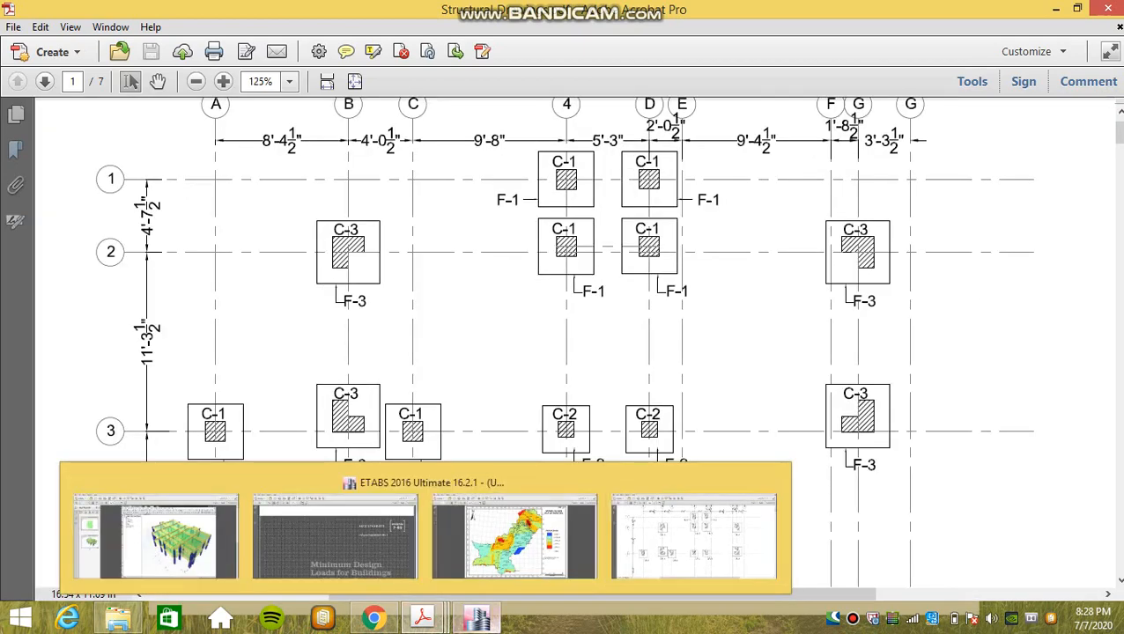
click(476, 533)
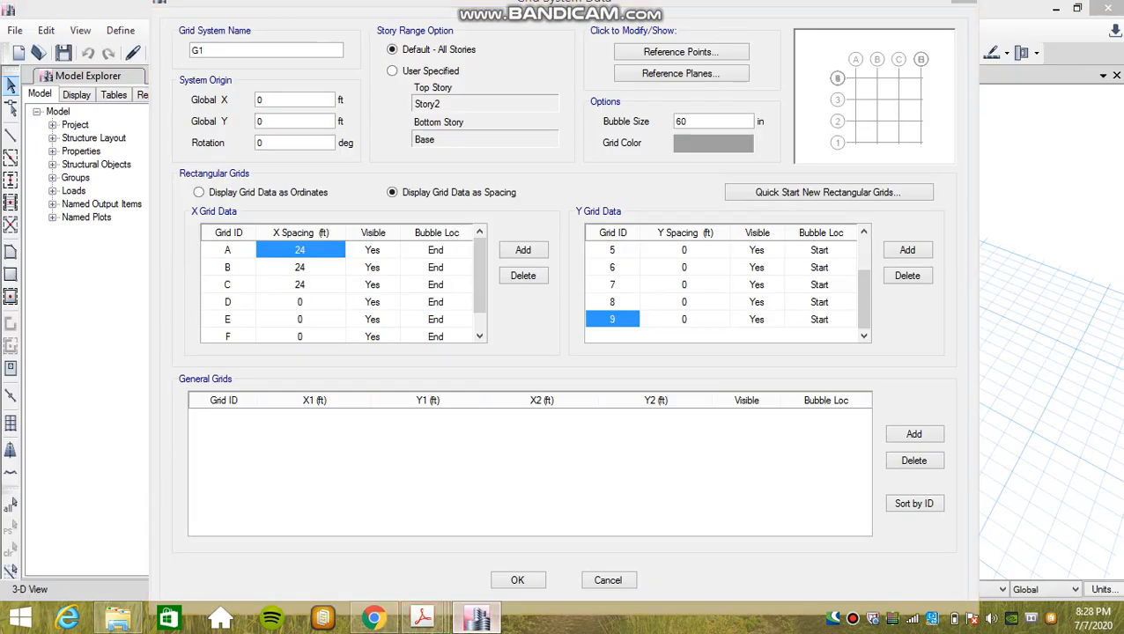
Step: Check the A–B dimension in the Structural Drawings PDF and set the X spacing of grid A to 8.375 ft in ETABS
click(423, 618)
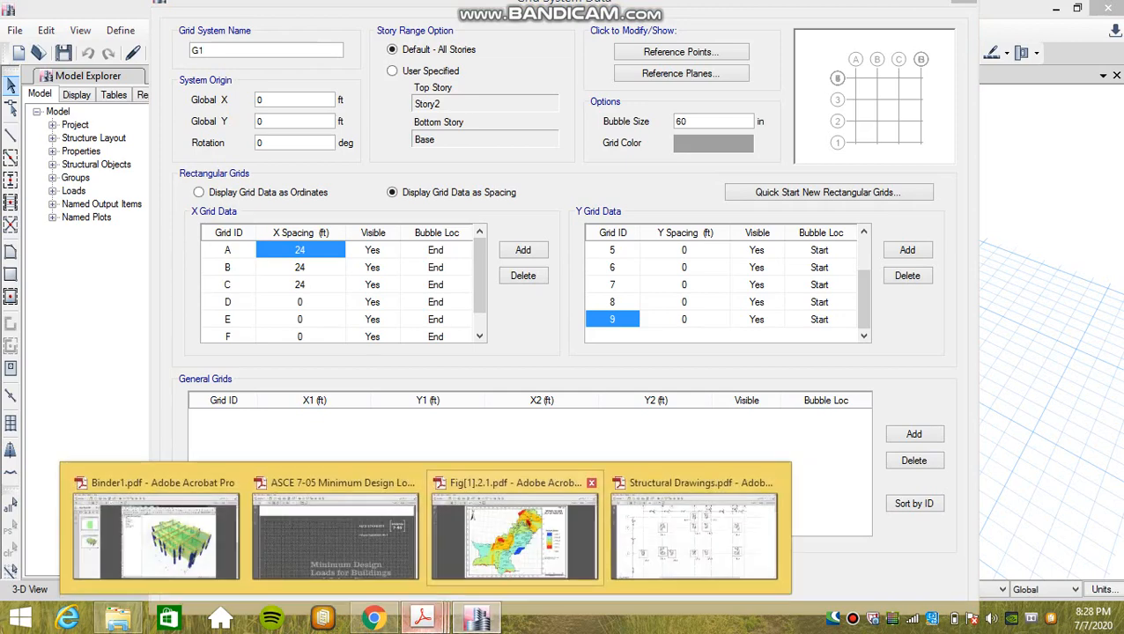
click(677, 534)
scroll(574, 341, up, 1)
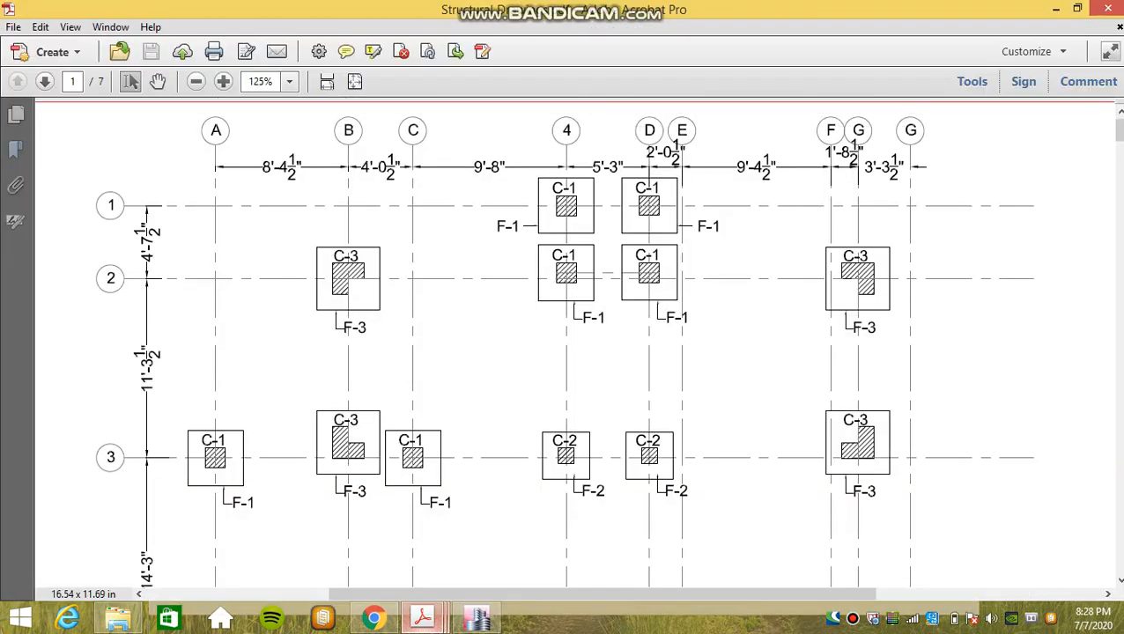
click(477, 618)
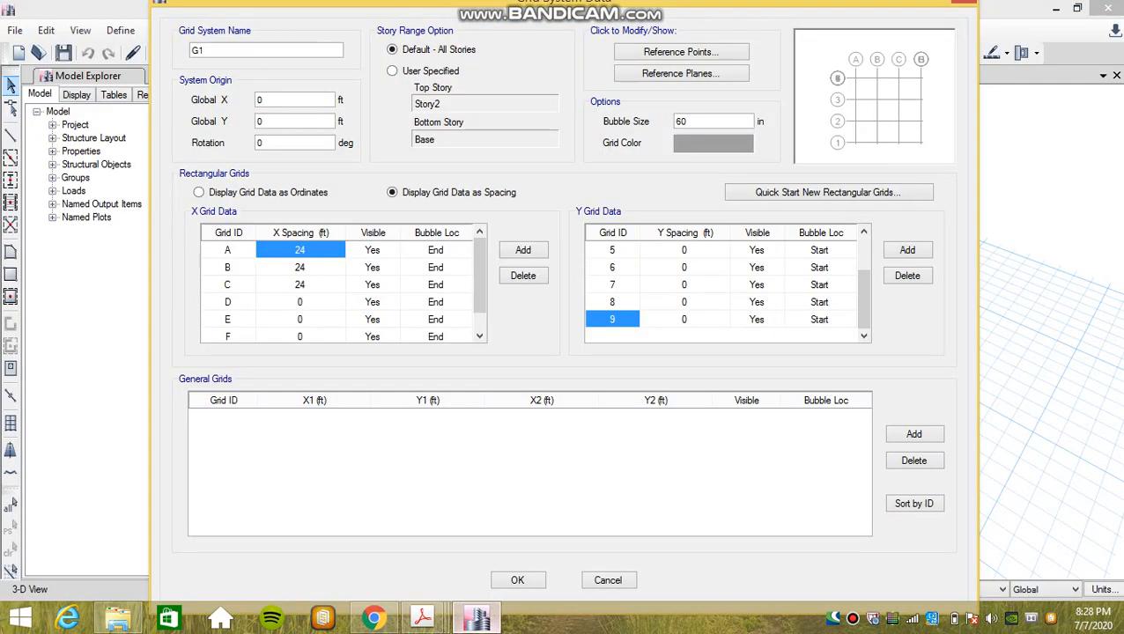
text(8.)
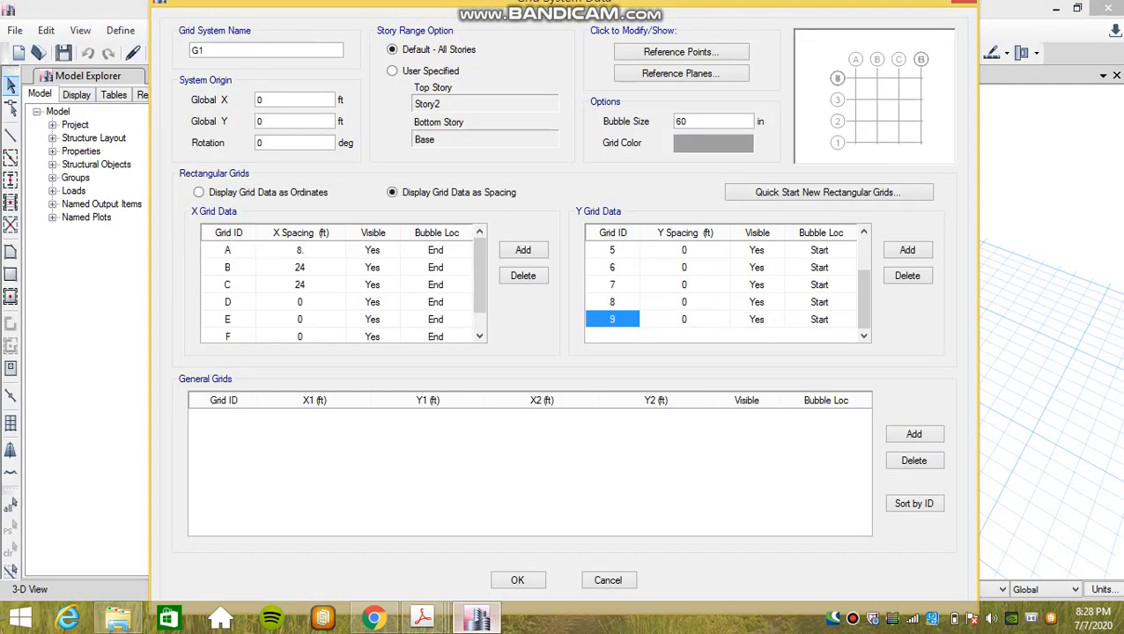
text(375)
key(Return)
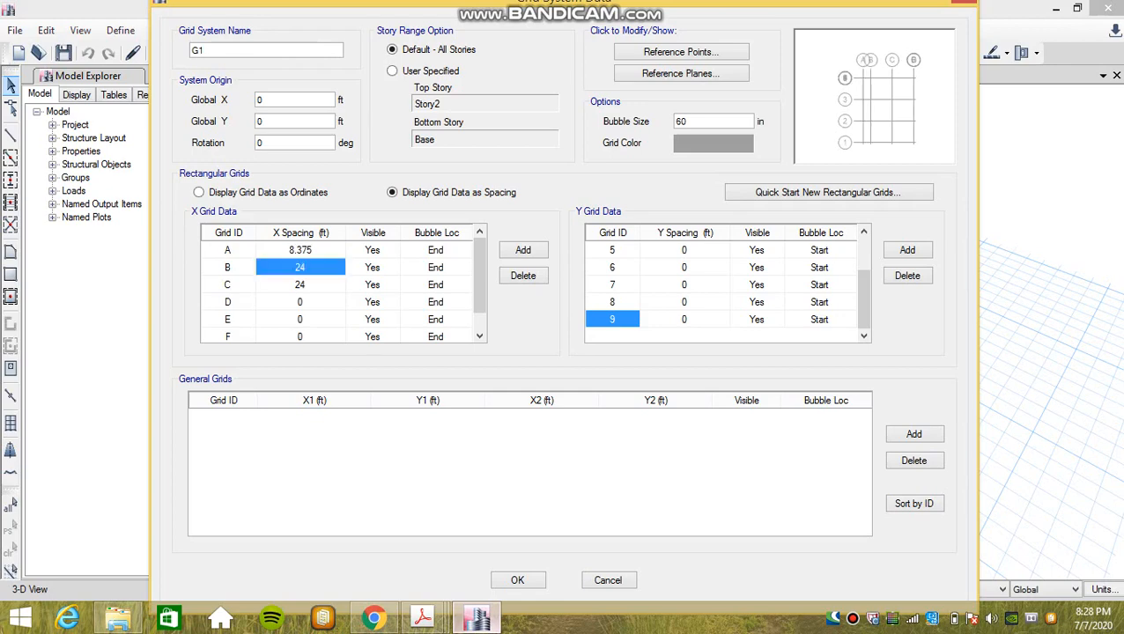
Step: Consult the Structural Drawings PDF and set the X spacings in ETABS to 4.042 ft for grid B and 9.67 ft for grid C
click(423, 618)
click(695, 536)
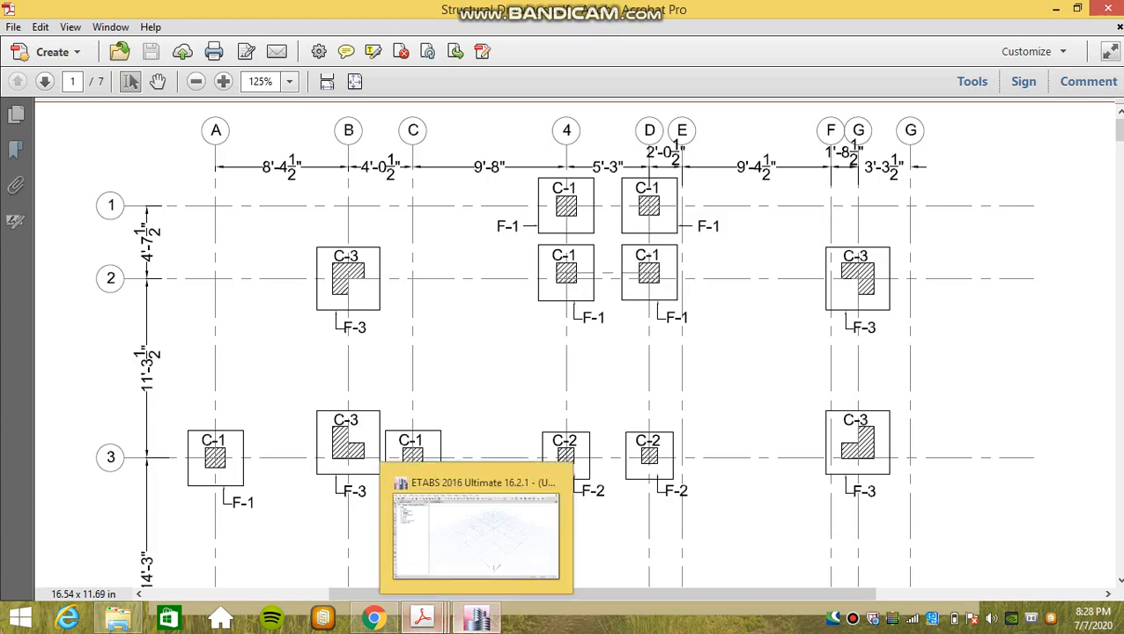
mouse_move(476, 619)
click(368, 528)
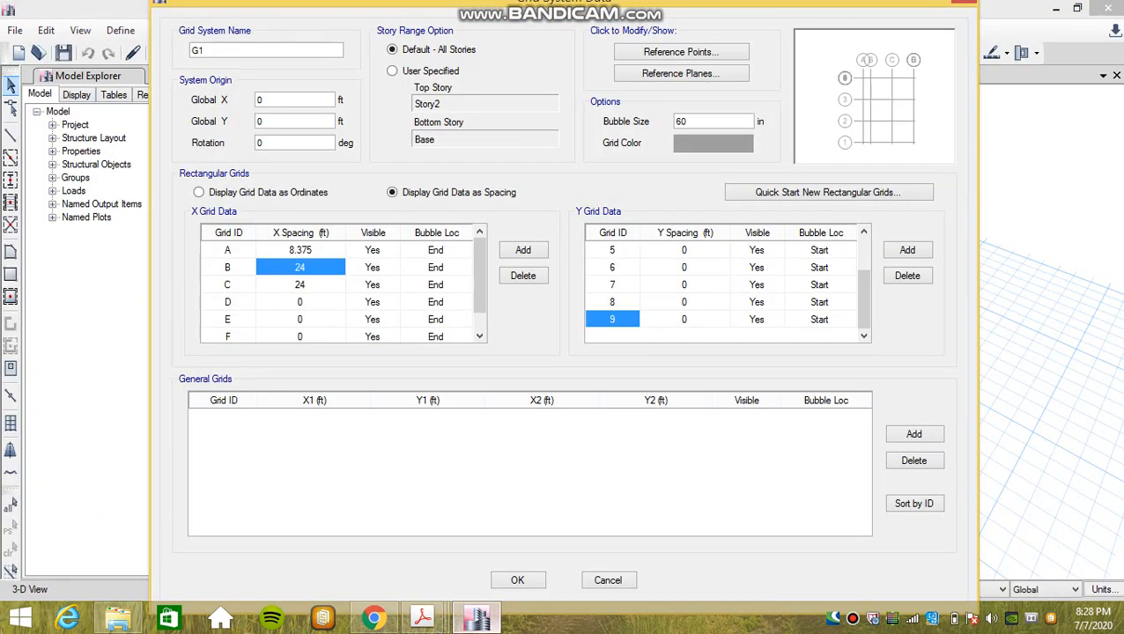
text(4)
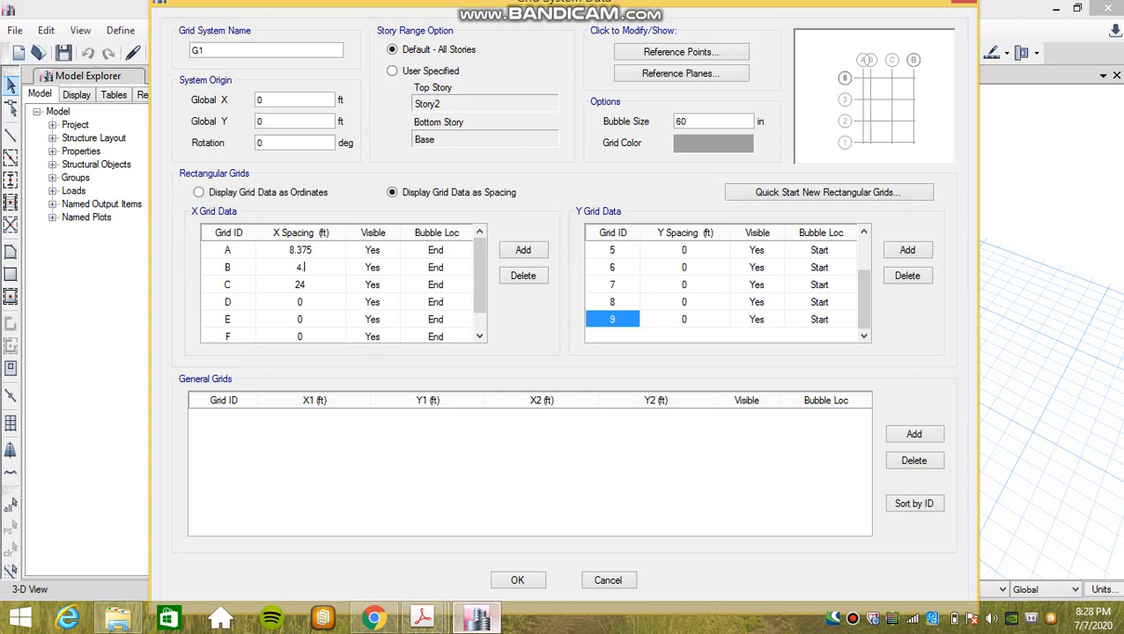
text(.042)
key(Return)
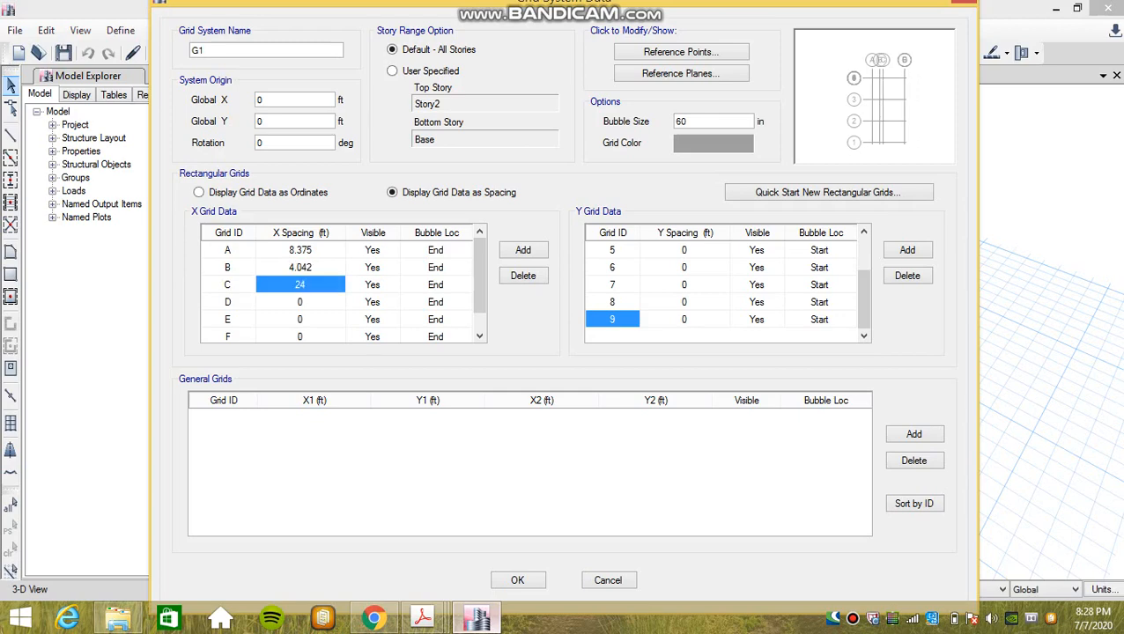
text(9)
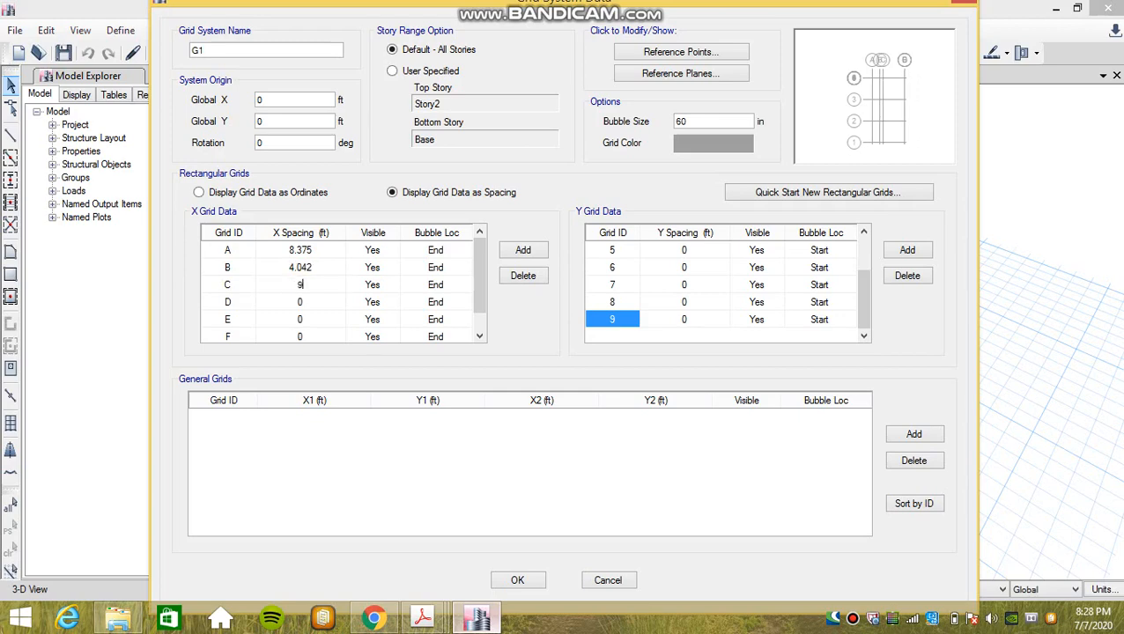
text(.67)
key(Return)
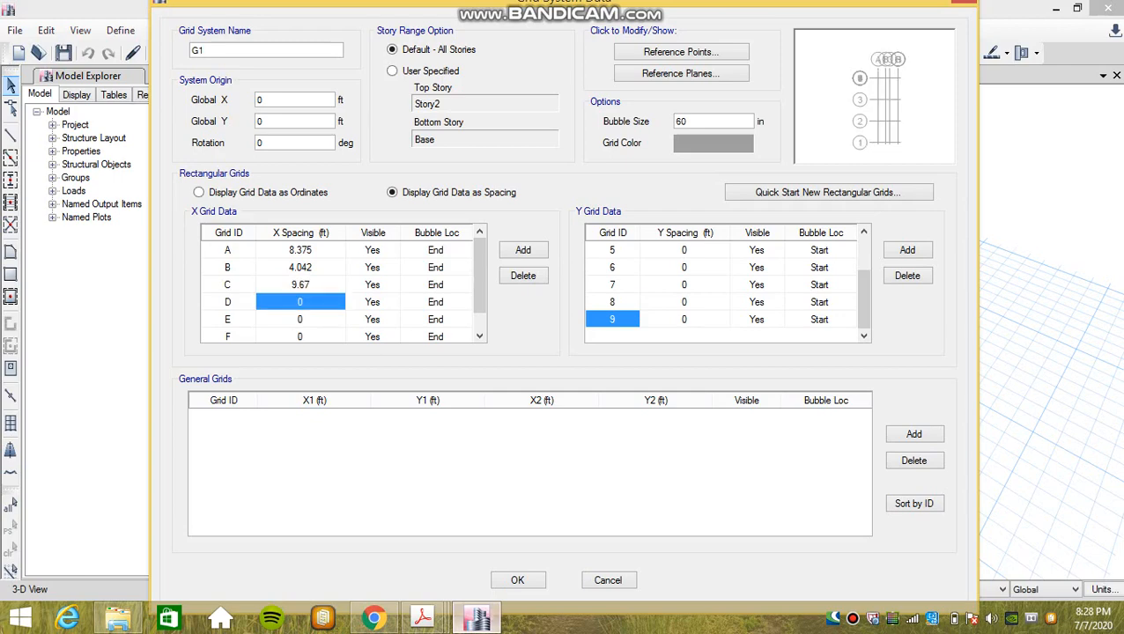
Step: Consult the Structural Drawings PDF and set the X spacings in ETABS to 5.25 ft for grid D and 2.042 ft for grid E
mouse_move(423, 618)
click(694, 538)
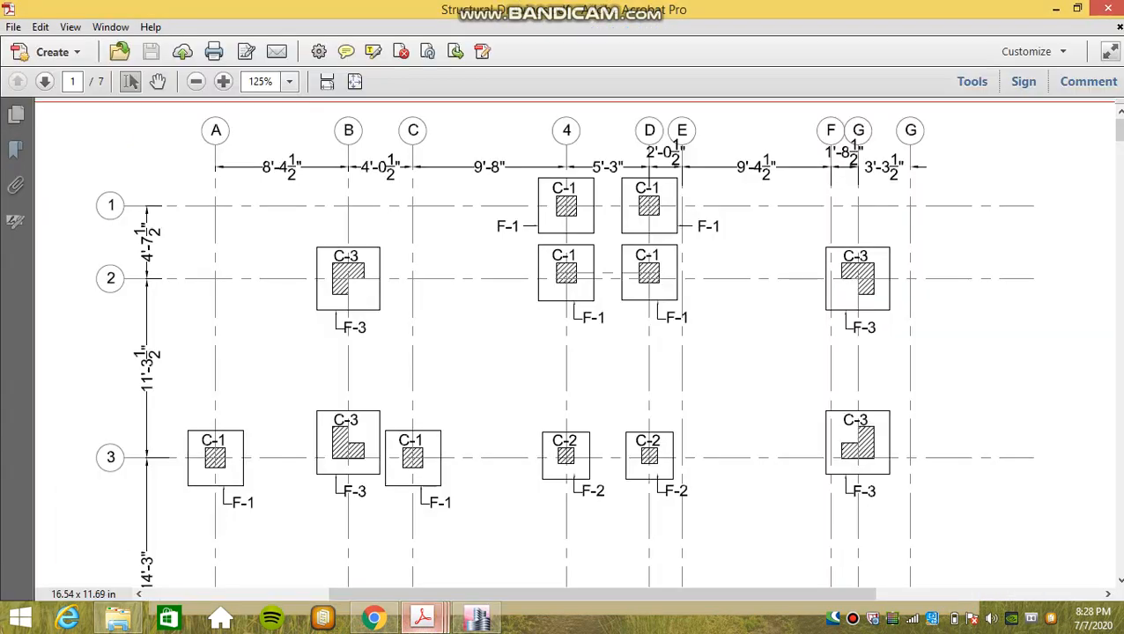
scroll(573, 342, up, 1)
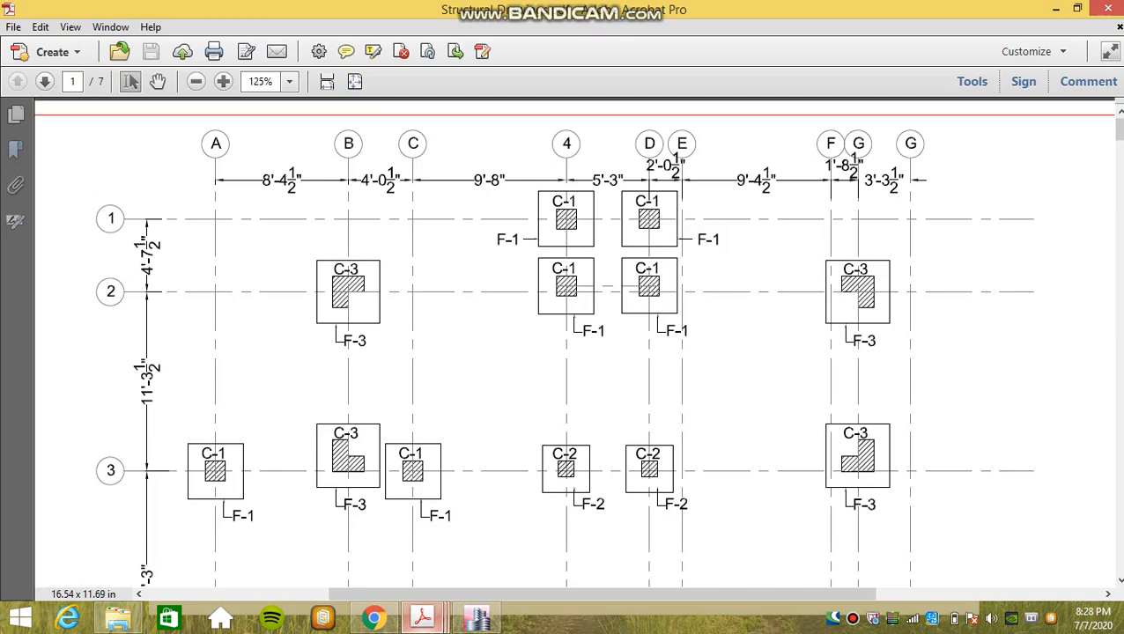
mouse_move(477, 619)
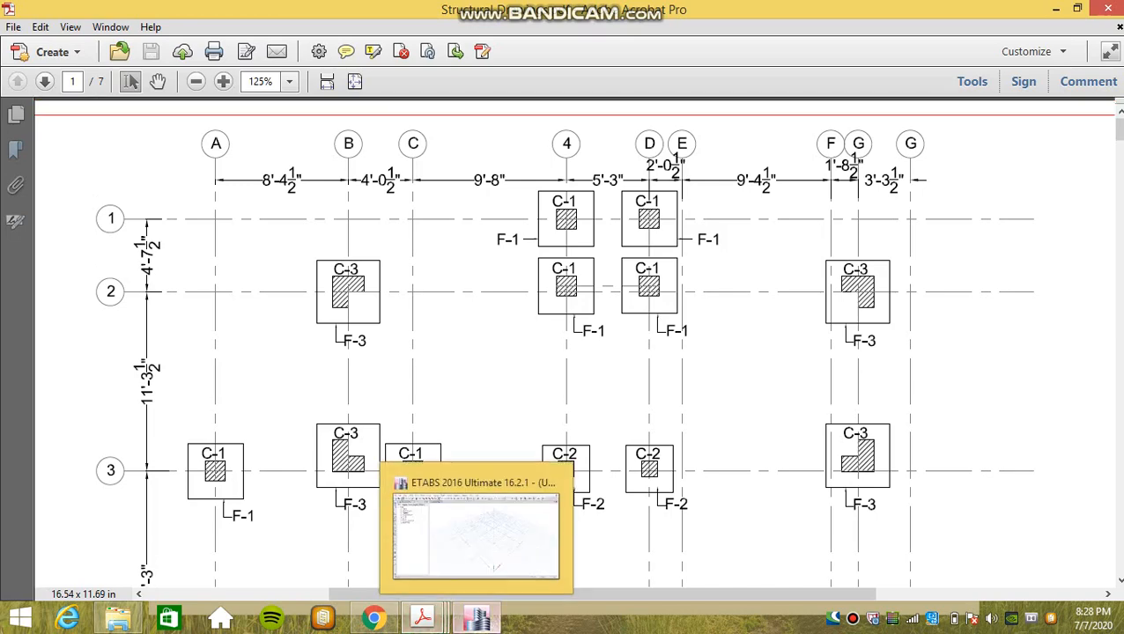
click(476, 533)
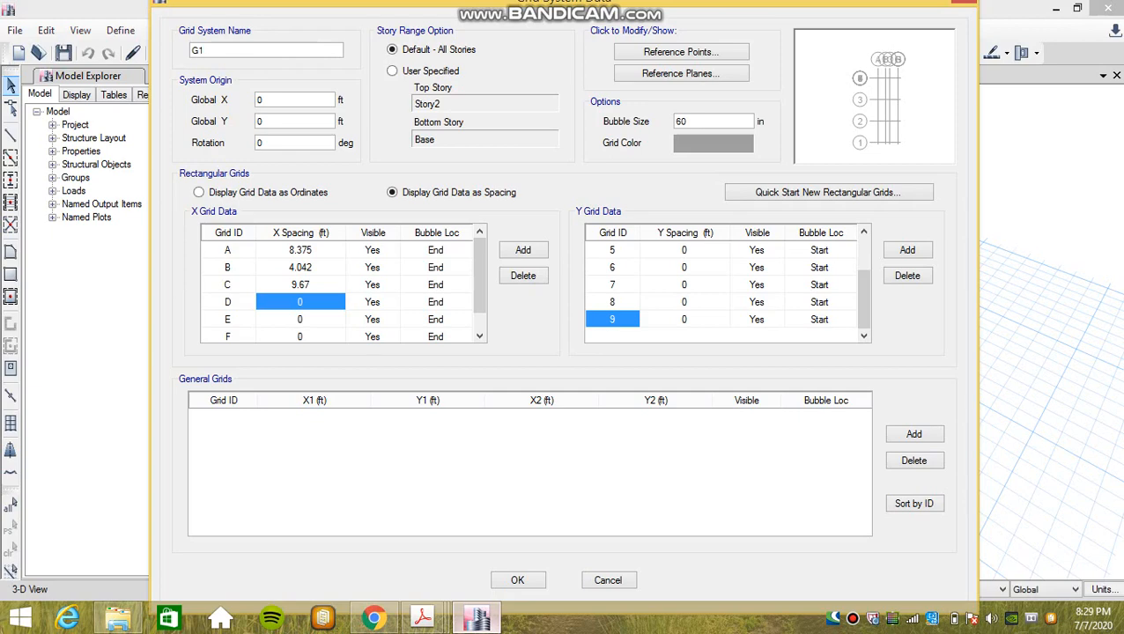
text(5.)
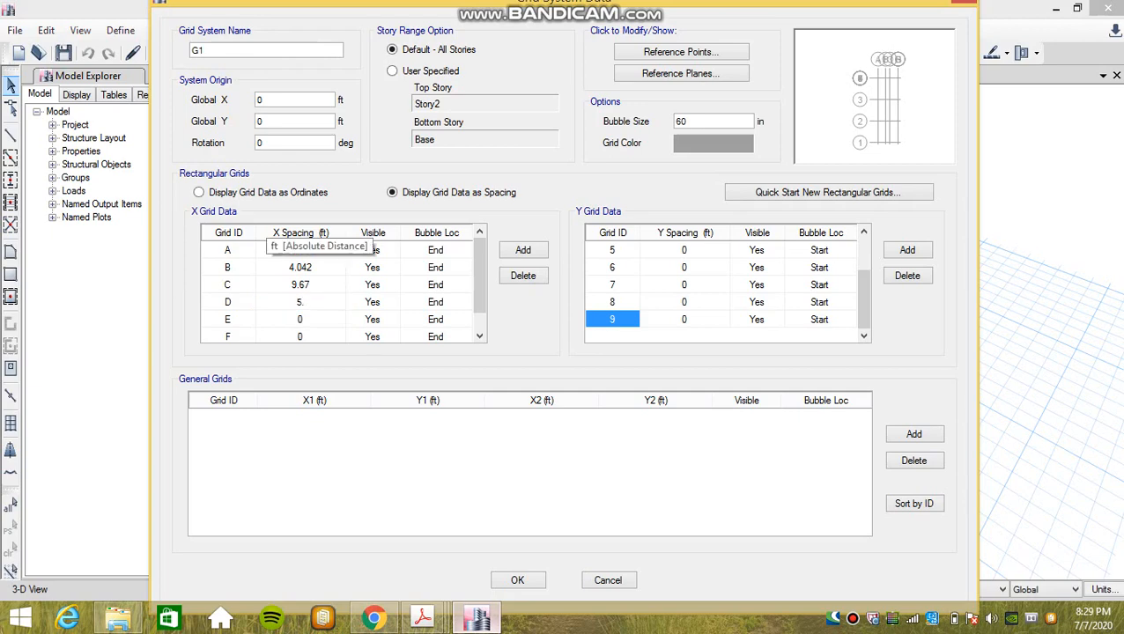
text(25)
key(Return)
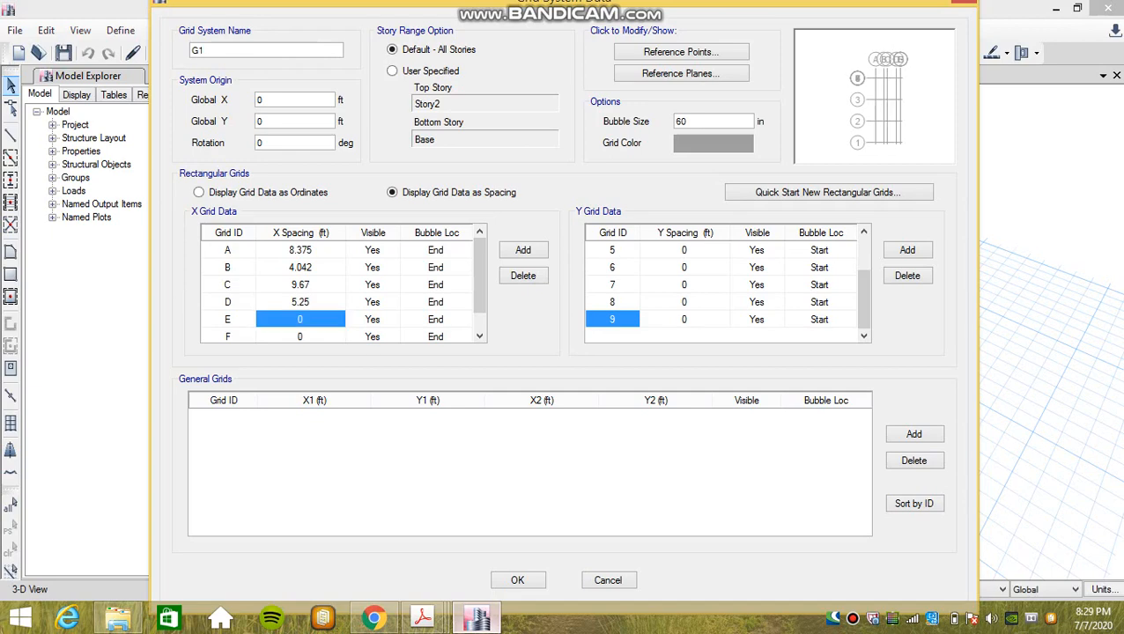
text(2.042)
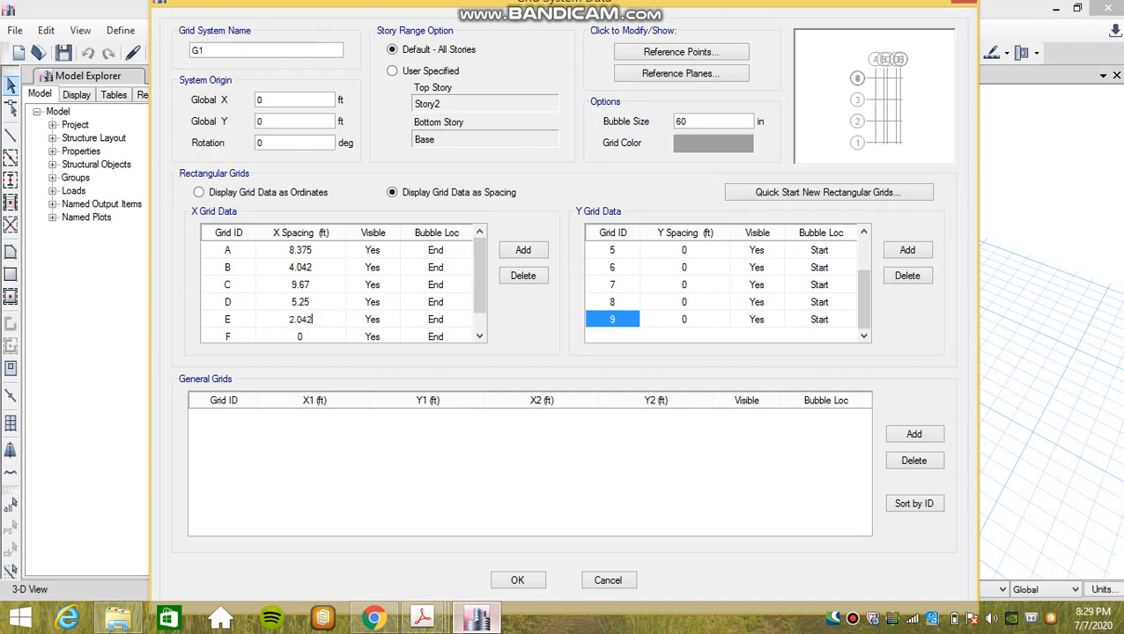
click(300, 337)
Step: Consult the Structural Drawings PDF for the E–F dimension and set the X spacing of grid F to 9.375 ft in ETABS
click(480, 336)
click(479, 335)
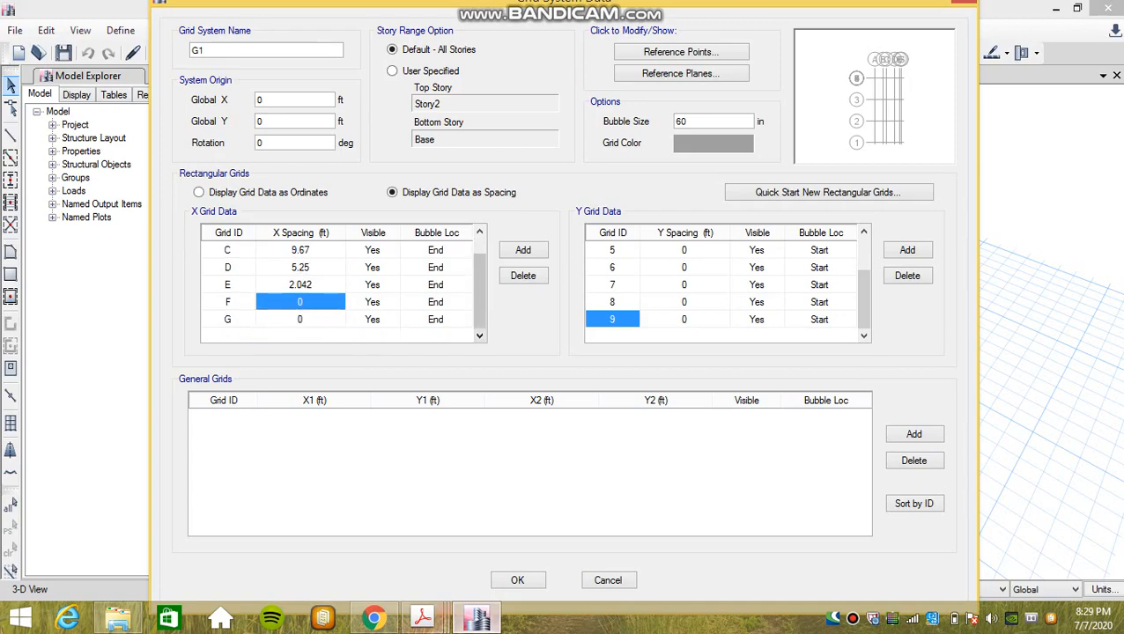
mouse_move(422, 619)
click(693, 528)
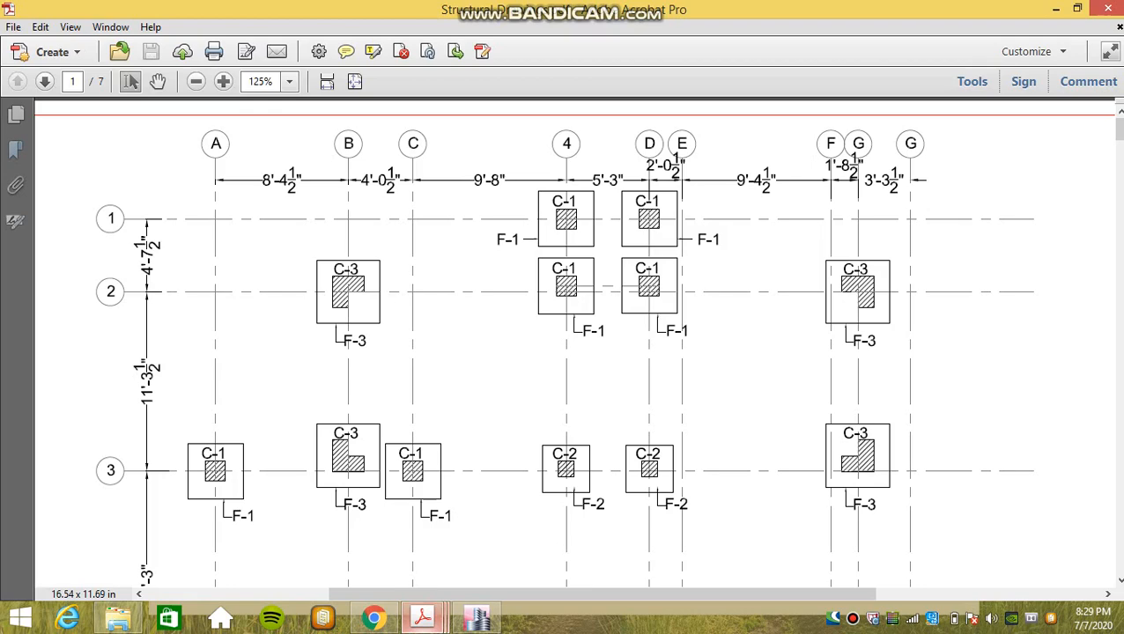
mouse_move(422, 620)
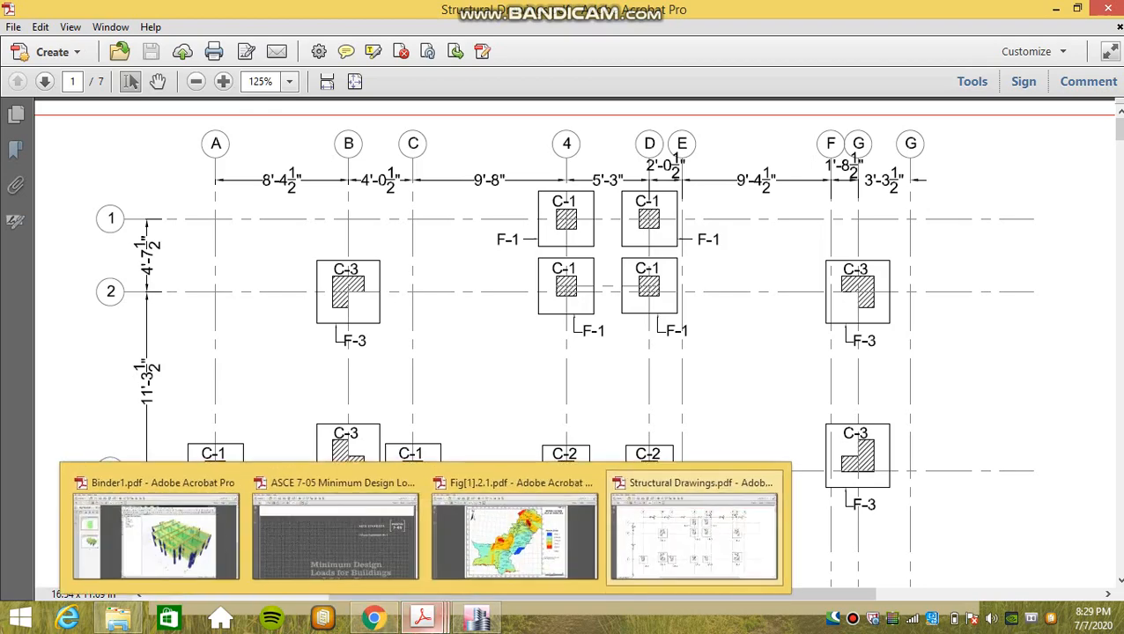
click(477, 619)
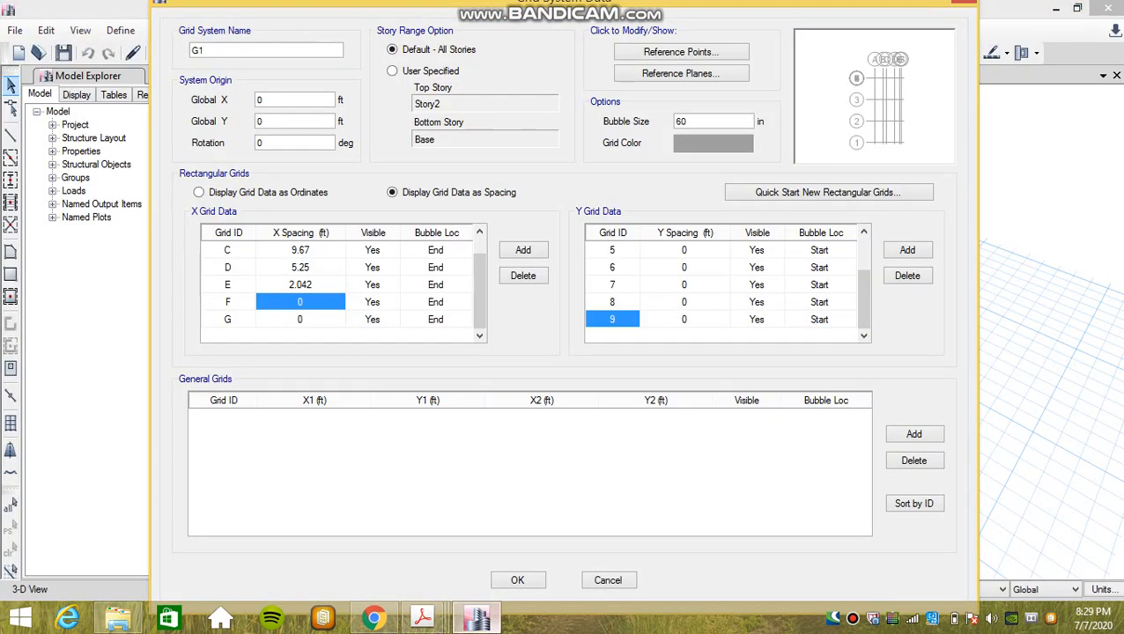
text(9.4.5)
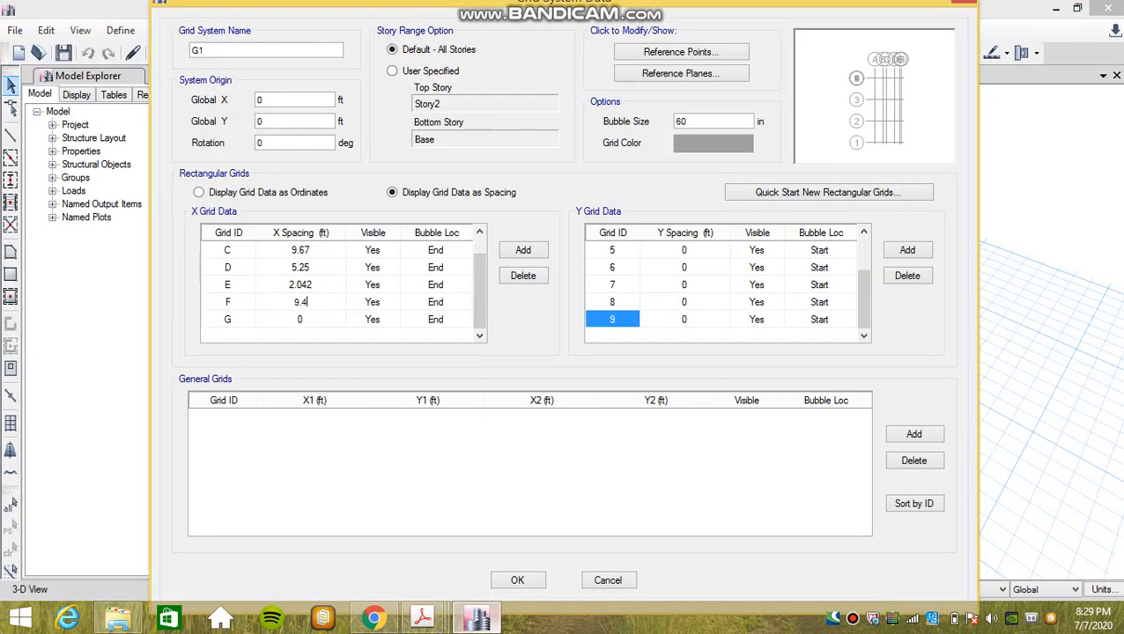
key(BackSpace)
key(BackSpace)
key(BackSpace)
text(375)
key(Return)
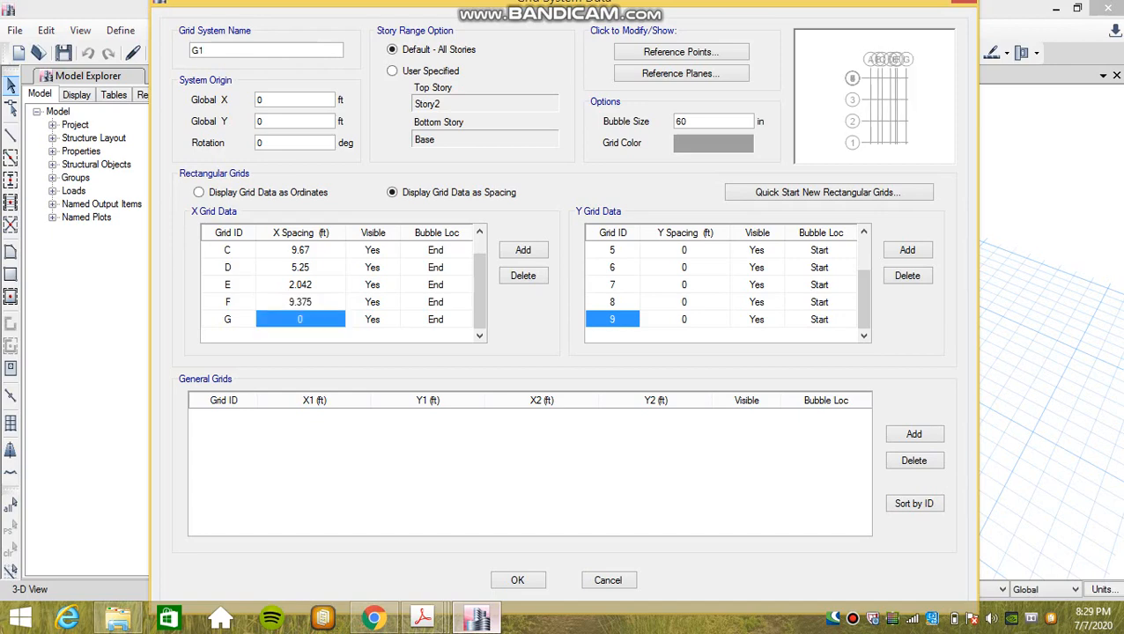
Step: Check the F–G dimension in the Structural Drawings PDF, try entering 1.708 ft for grid G in ETABS, and add another X grid line
mouse_move(422, 617)
click(694, 533)
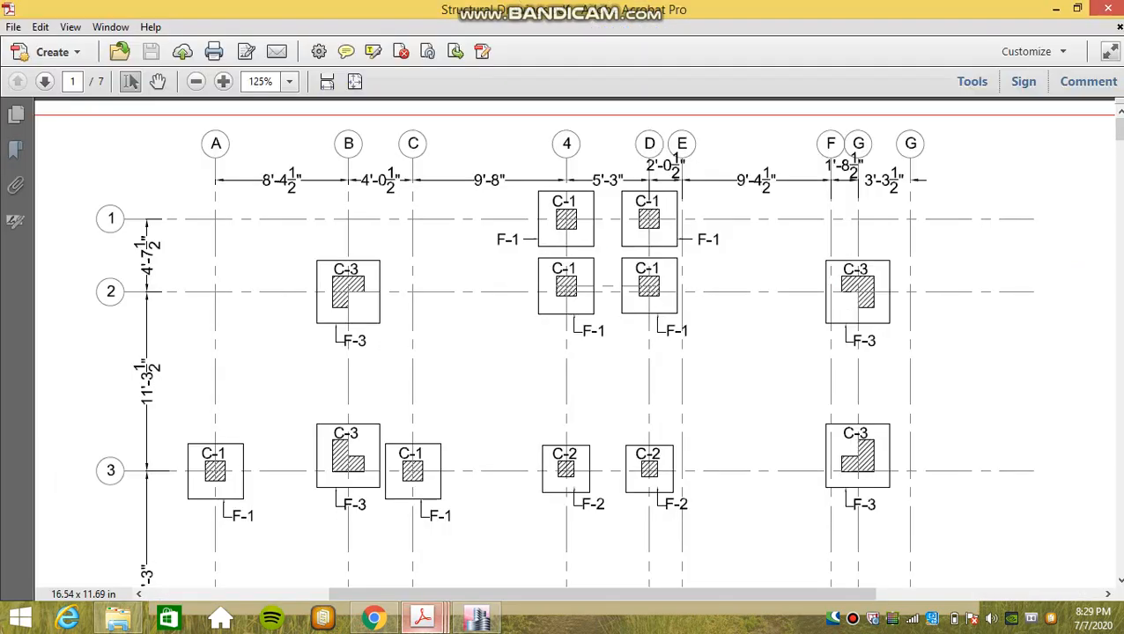
mouse_move(476, 617)
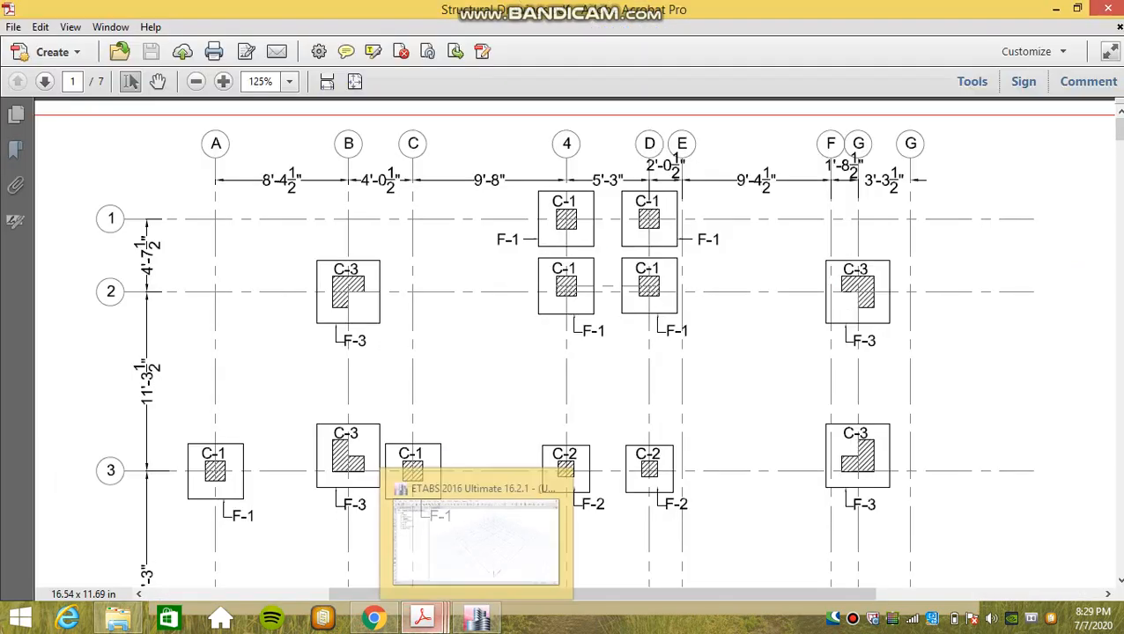
click(476, 529)
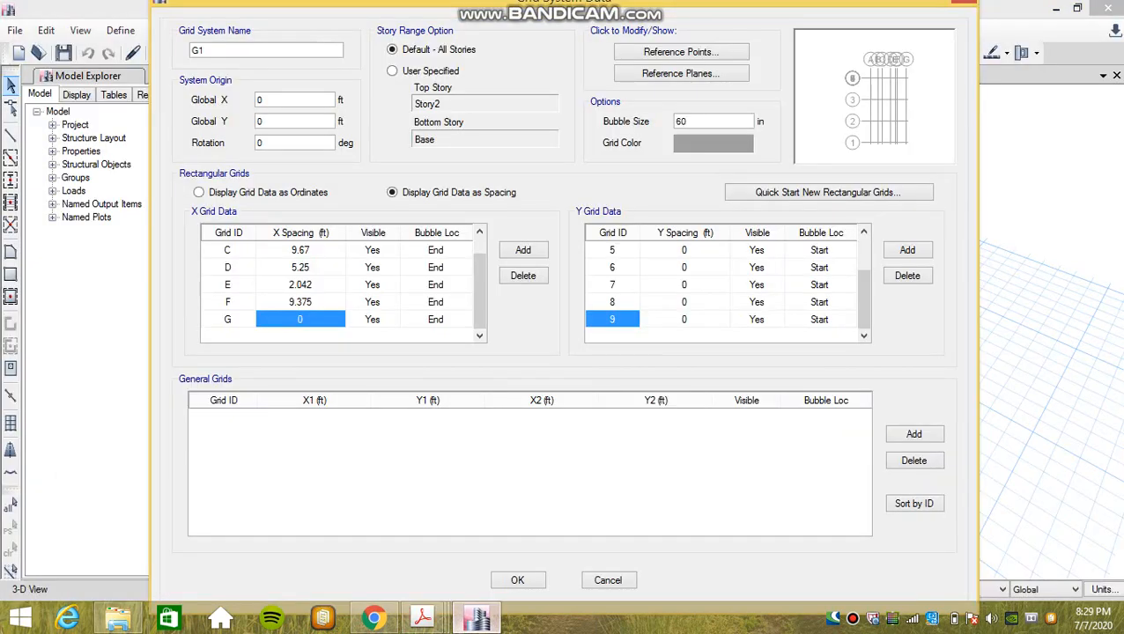
text(1)
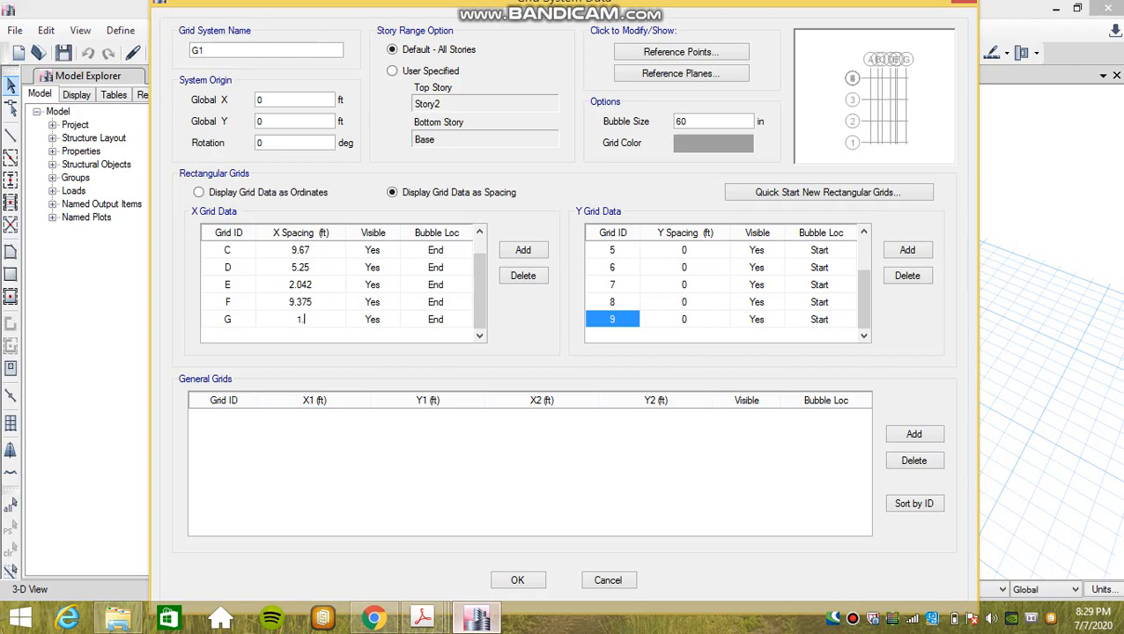
text(.708)
click(523, 250)
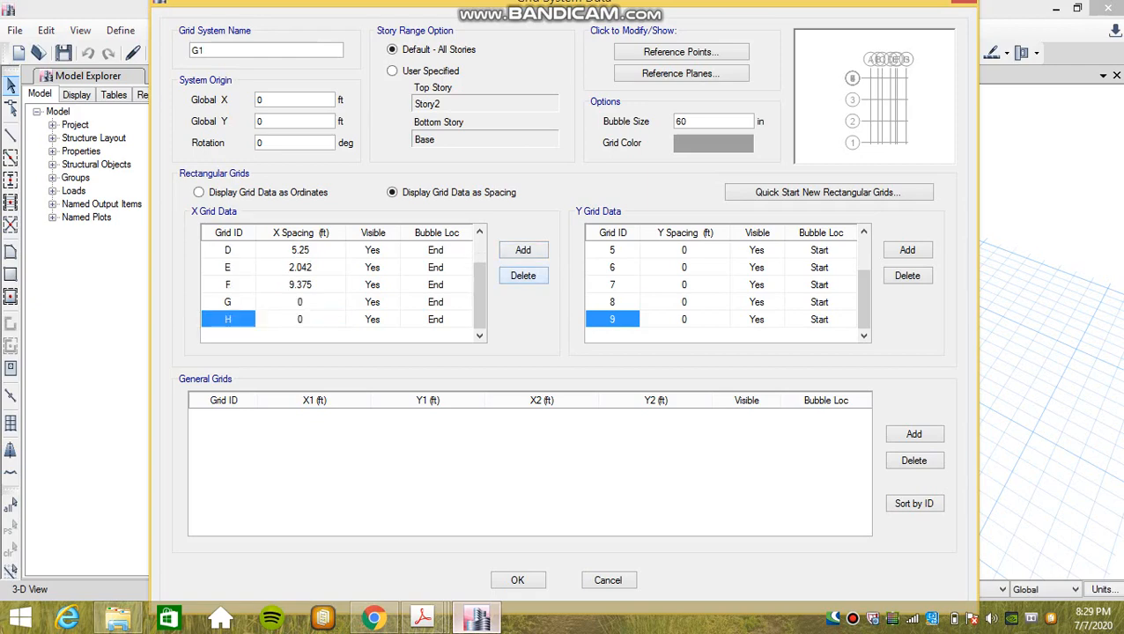
Step: Set the X spacing of grid G to 1.708 ft
click(301, 302)
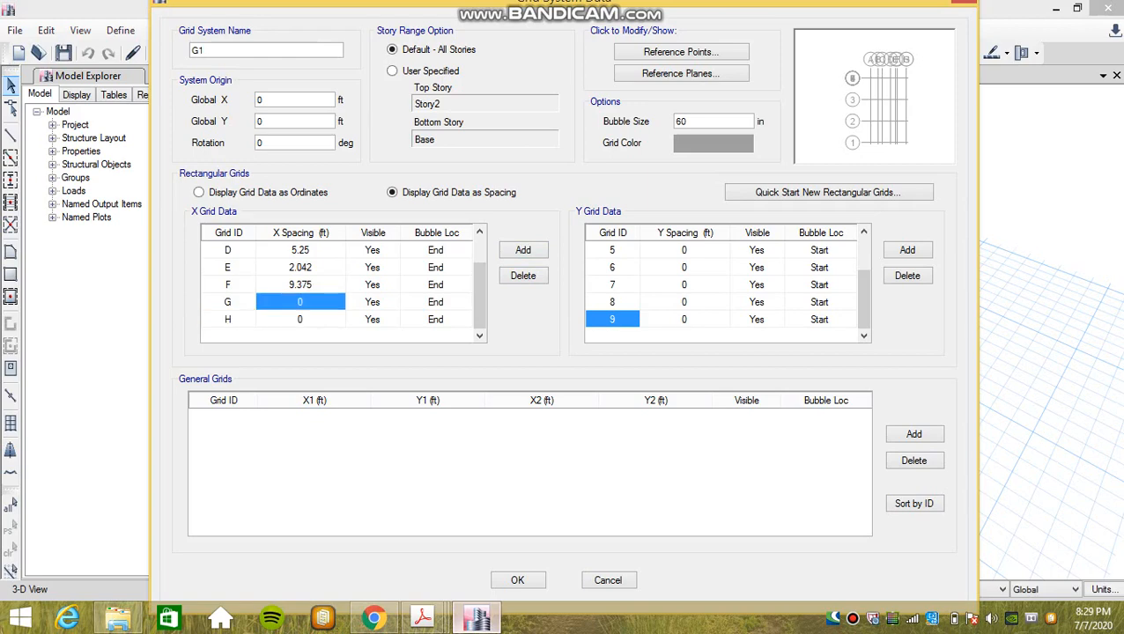
click(477, 619)
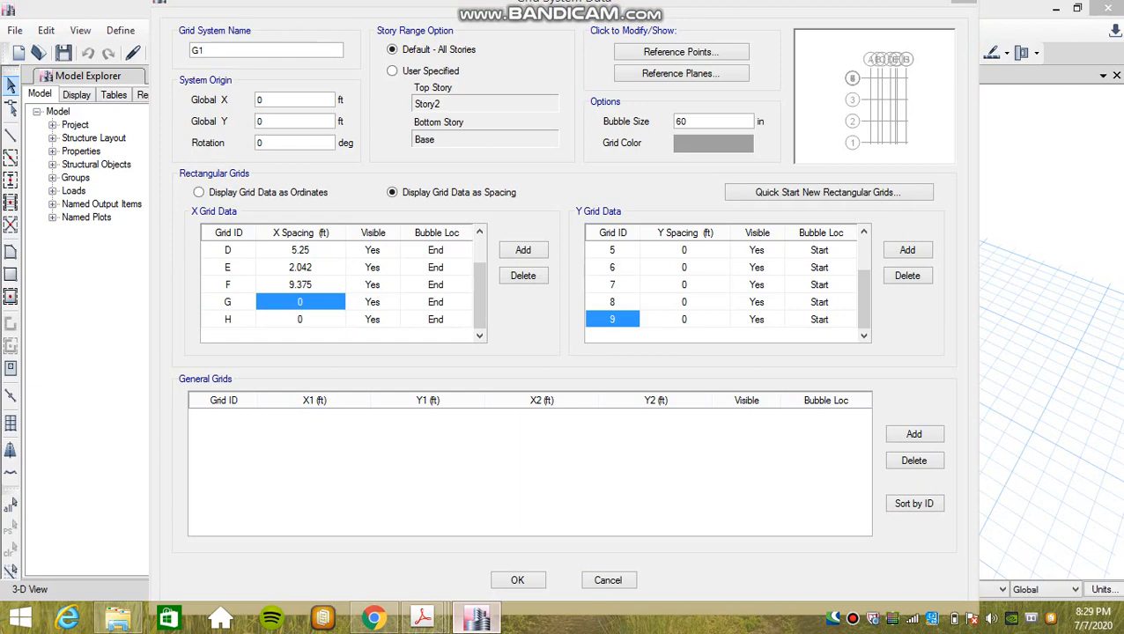
click(301, 302)
text(1.)
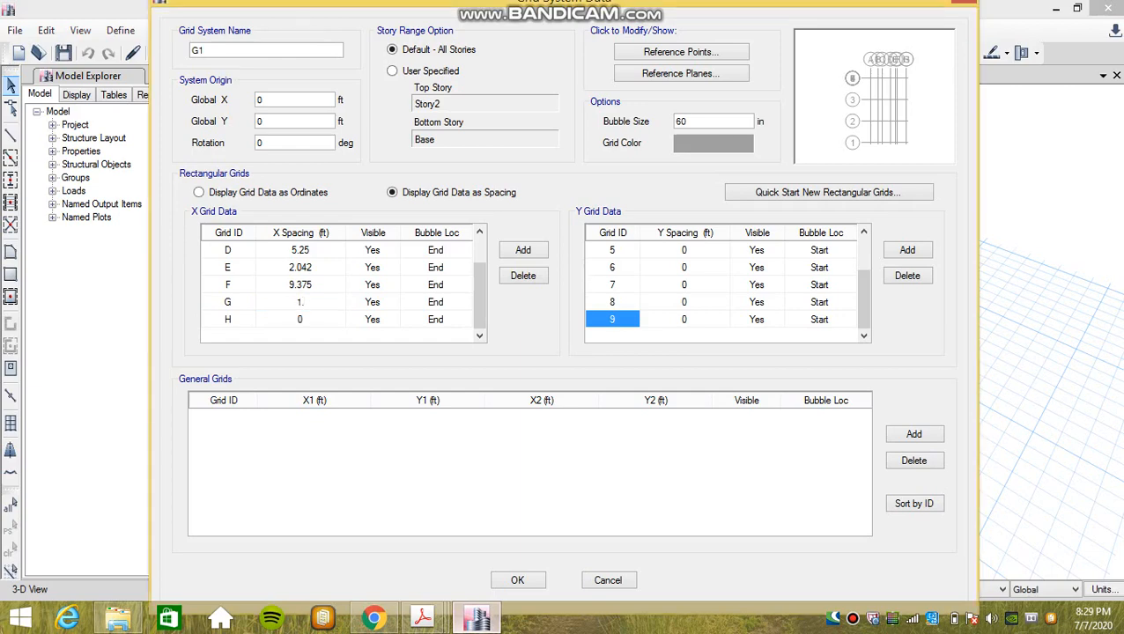
text(708)
key(Return)
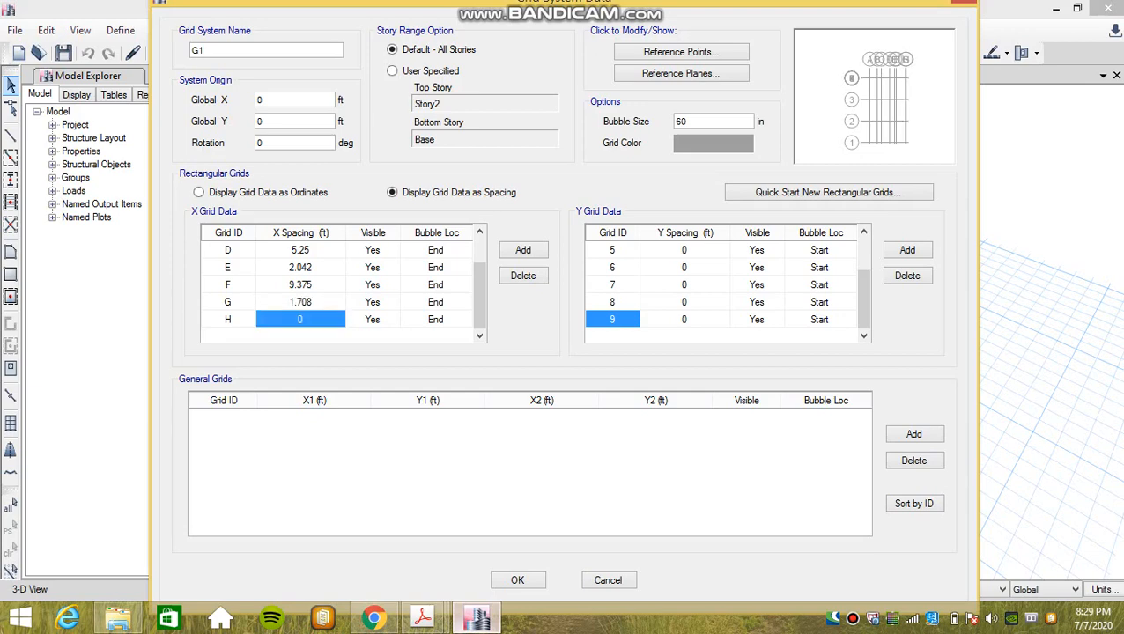
Step: Consult the last X dimension in the Structural Drawings PDF and set the X spacing of grid H to 3.3 ft in ETABS
key(alt+Tab)
mouse_move(423, 618)
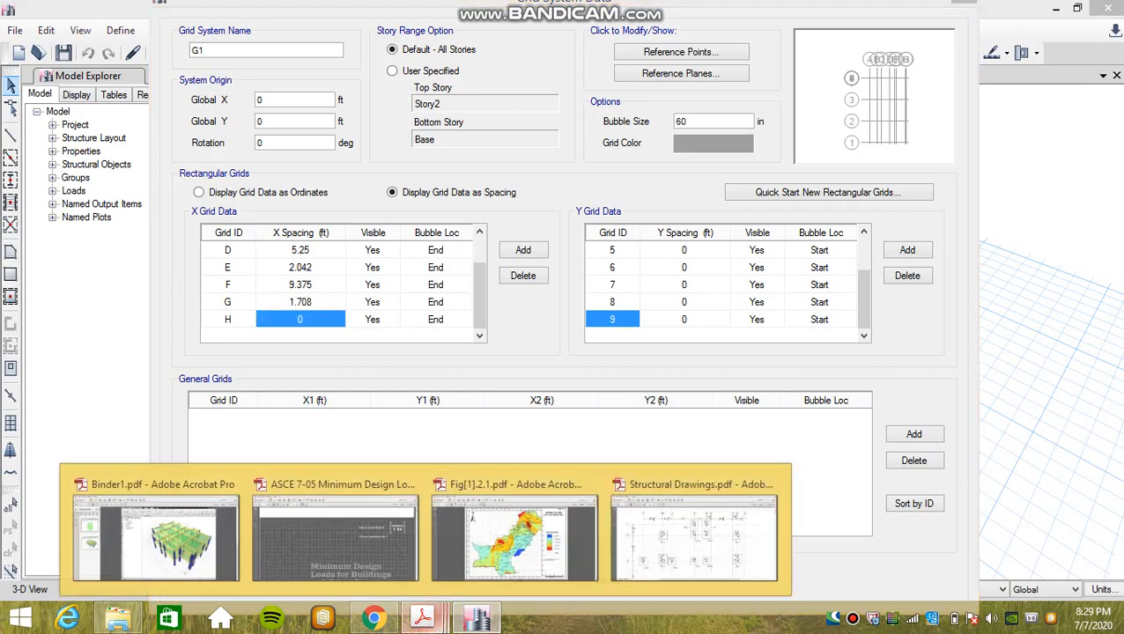
click(691, 528)
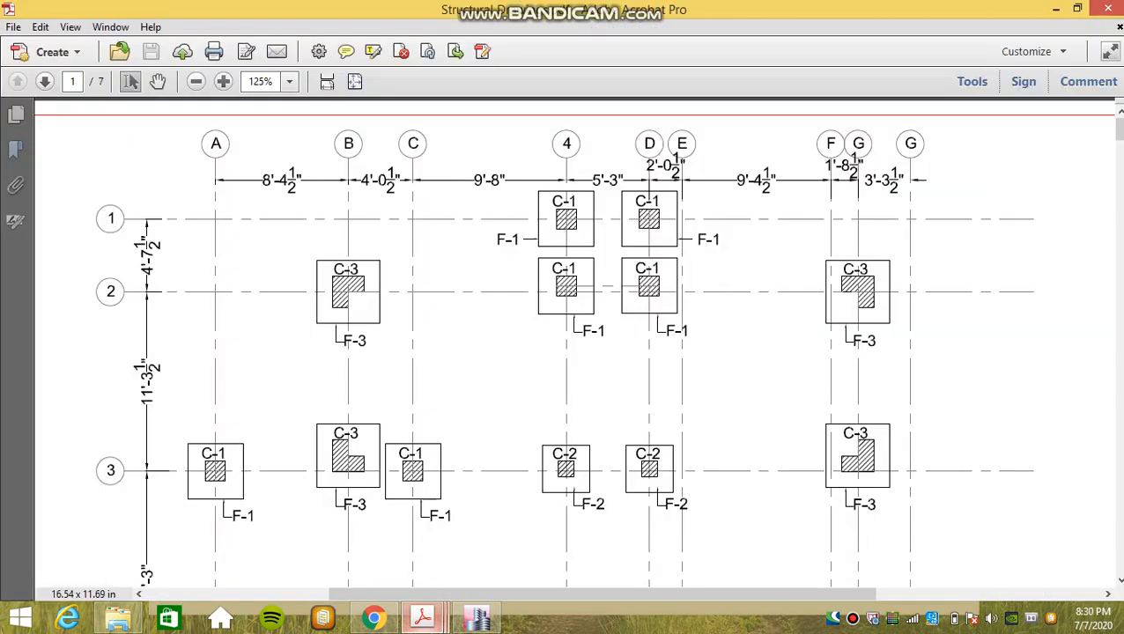
mouse_move(477, 619)
click(476, 525)
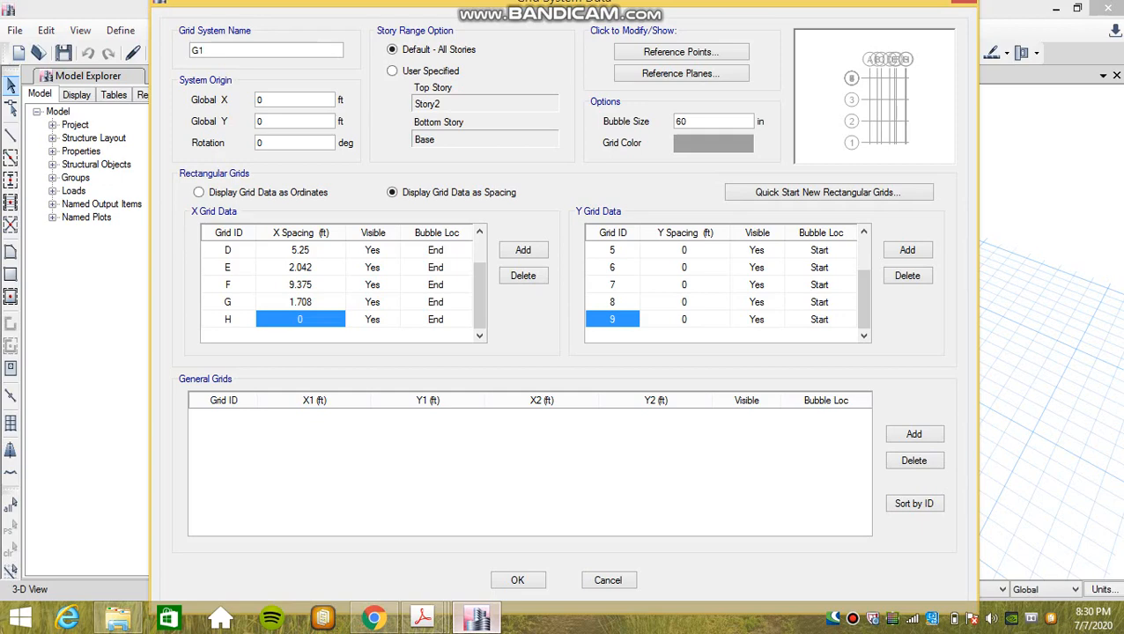
text(3.3)
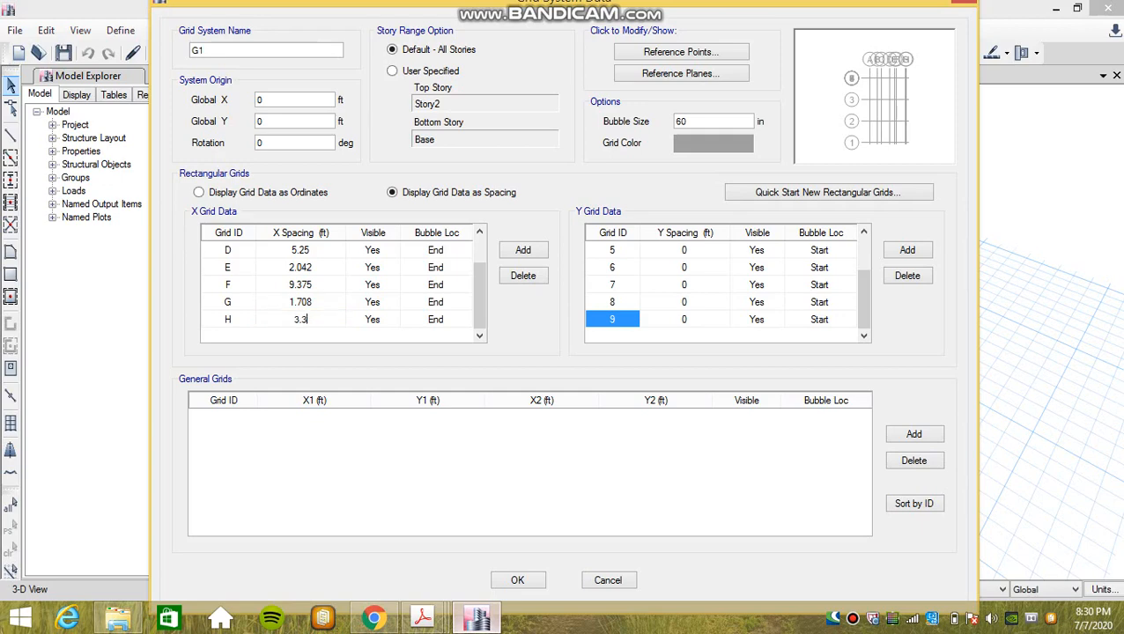
key(Return)
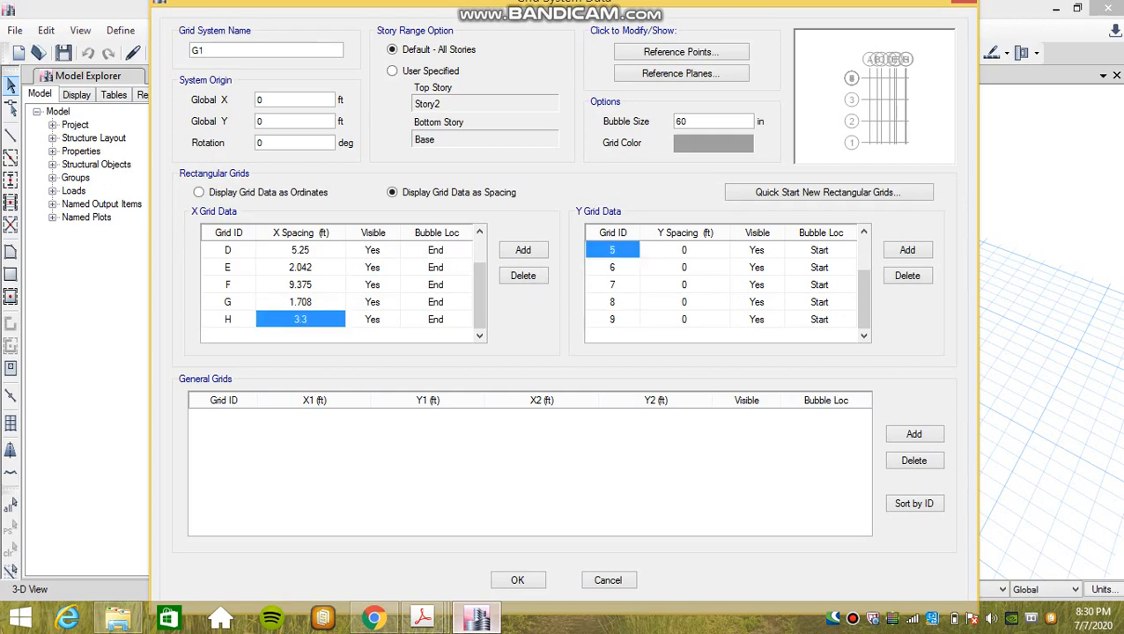
Step: Renumber the nine Y grid IDs in descending order, from 9 in the first row to 1 in the last
drag(863, 298, 863, 259)
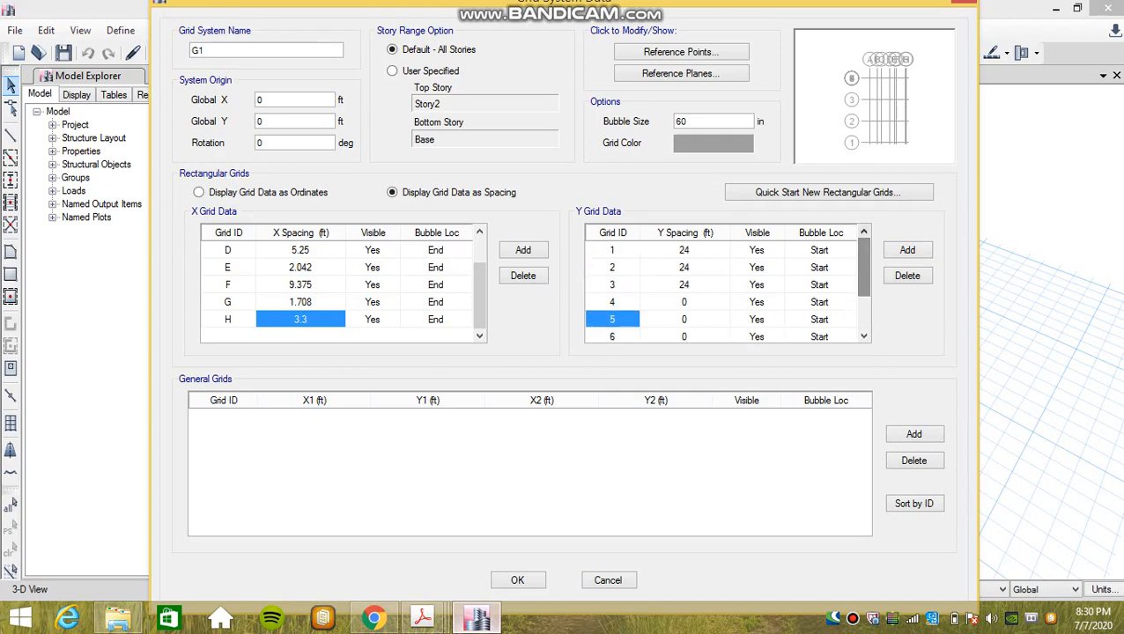
click(612, 251)
text(9)
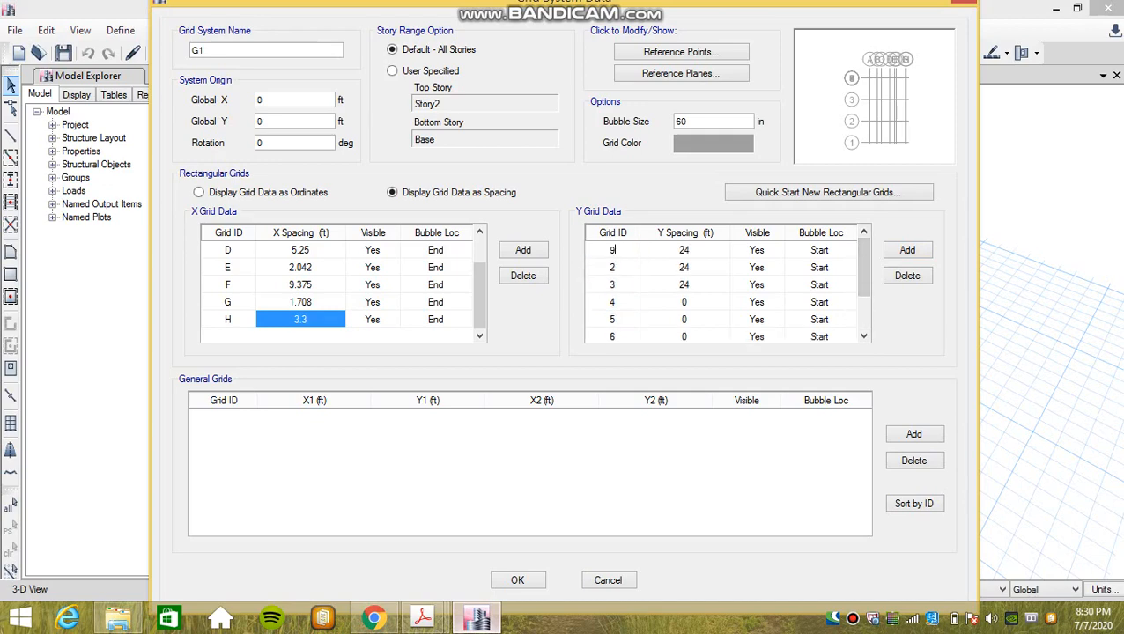
click(613, 267)
text(8)
click(613, 284)
text(7)
click(612, 302)
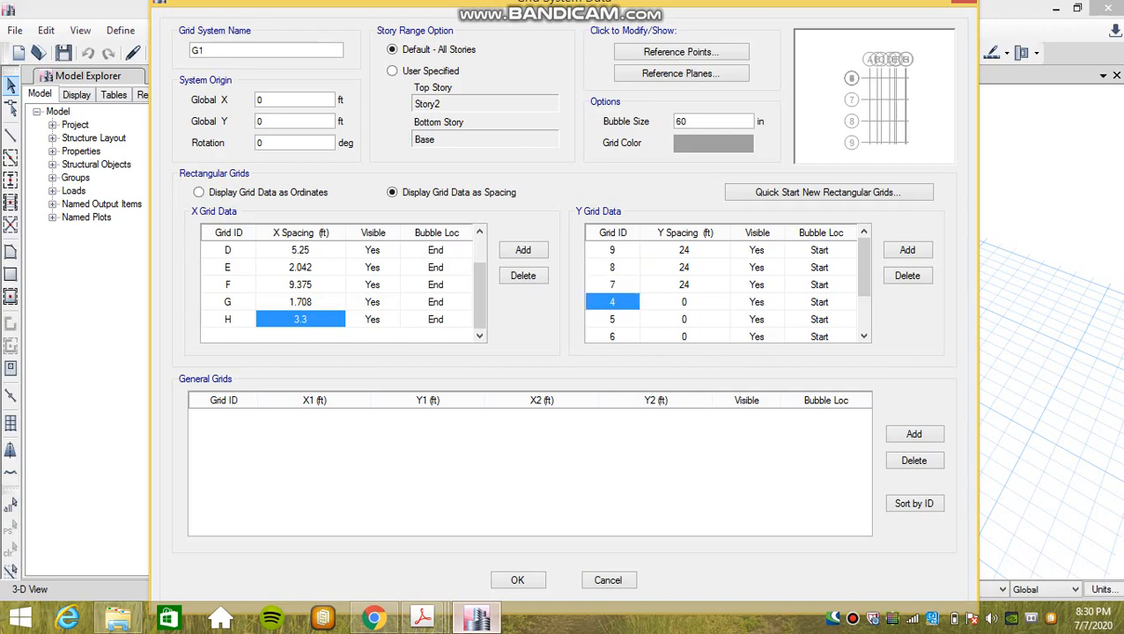
text(6)
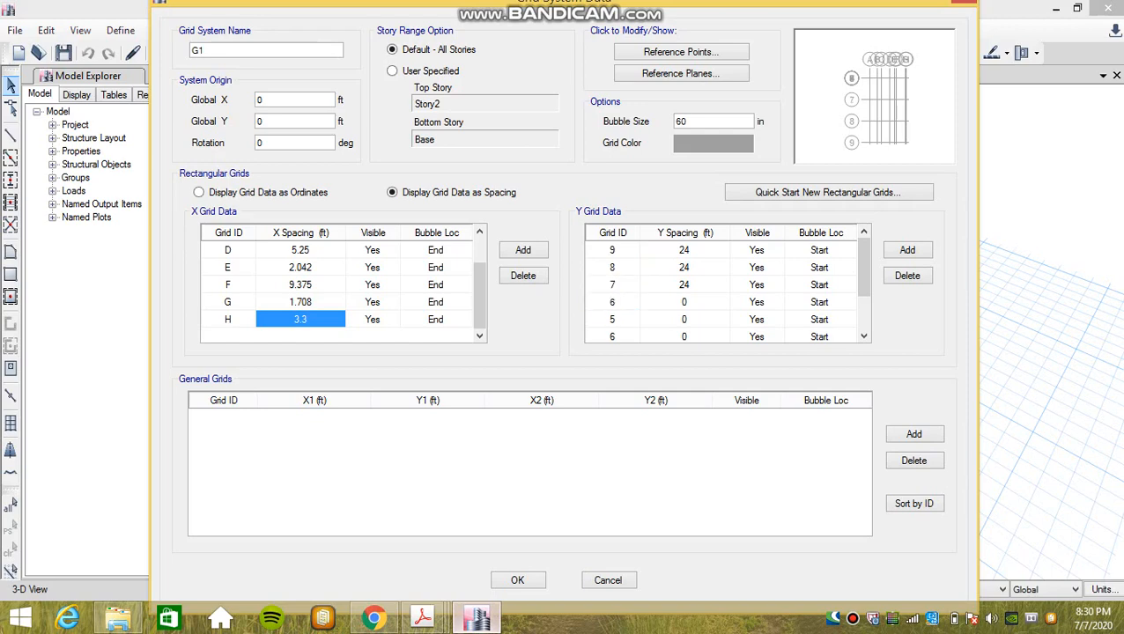
click(612, 336)
text(4)
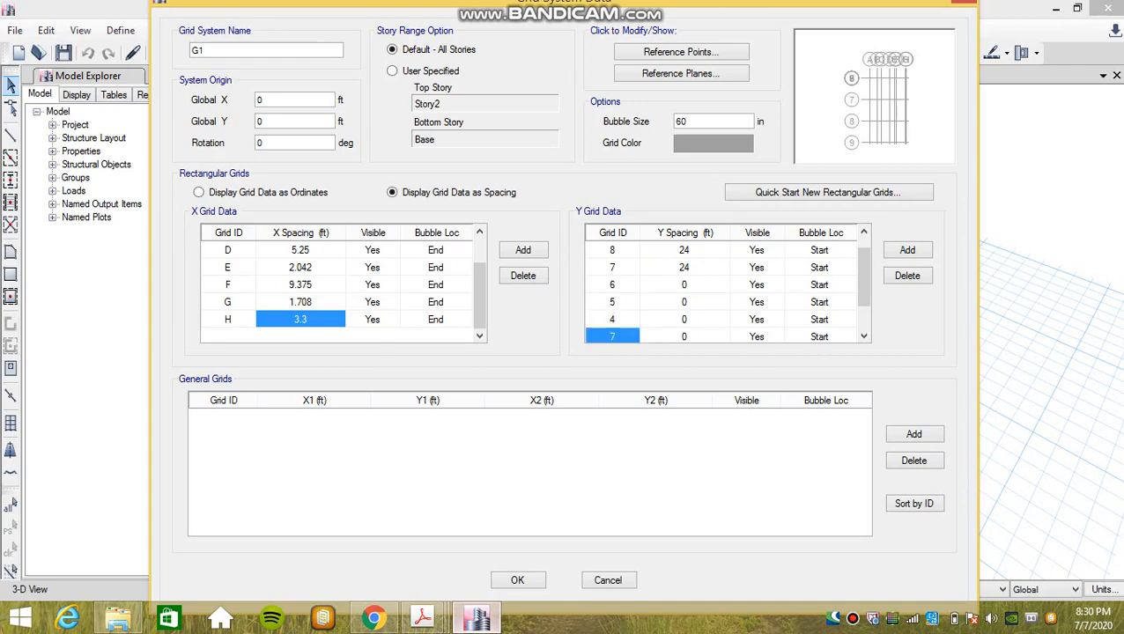
scroll(727, 293, down, 2)
click(612, 337)
text(2)
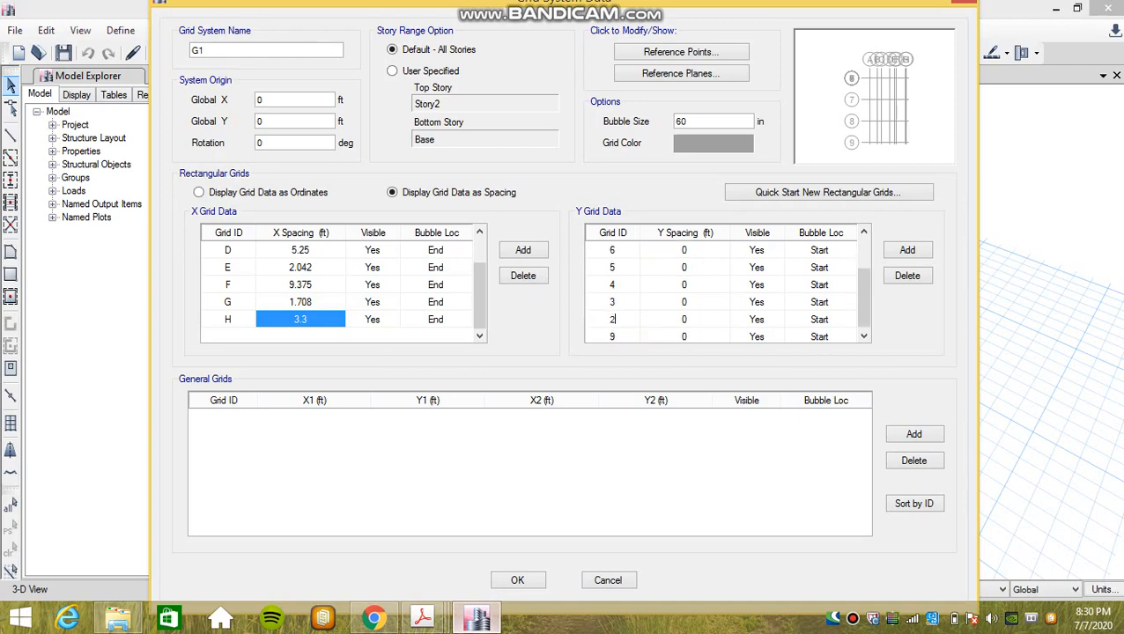
click(612, 337)
text(1)
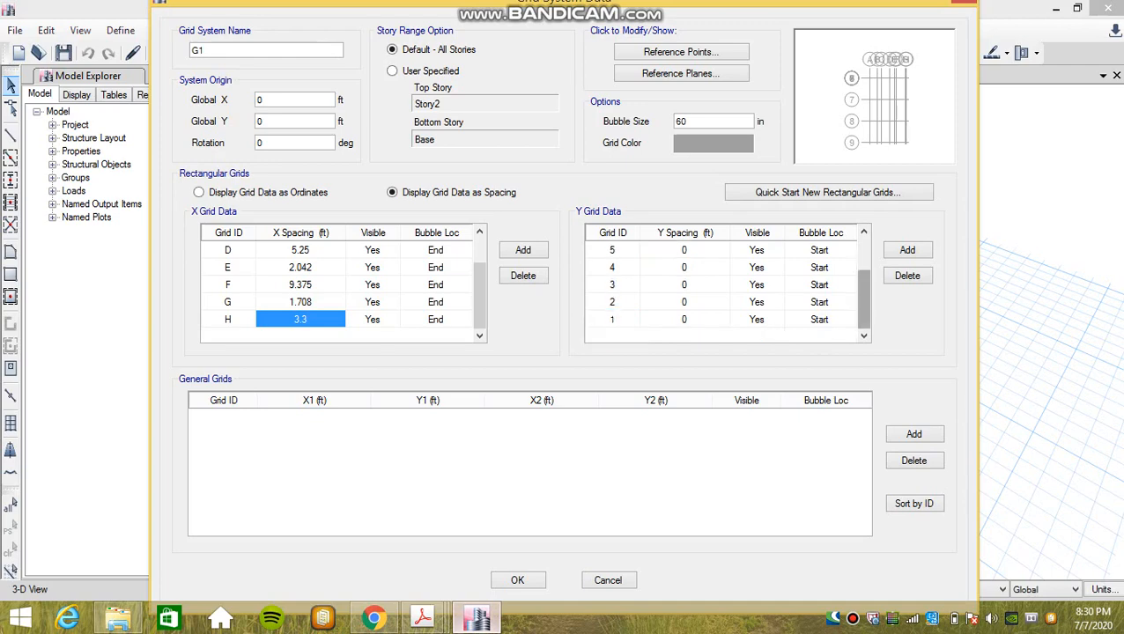
Step: Set the grid bubble size to 20 in
scroll(728, 294, up, 4)
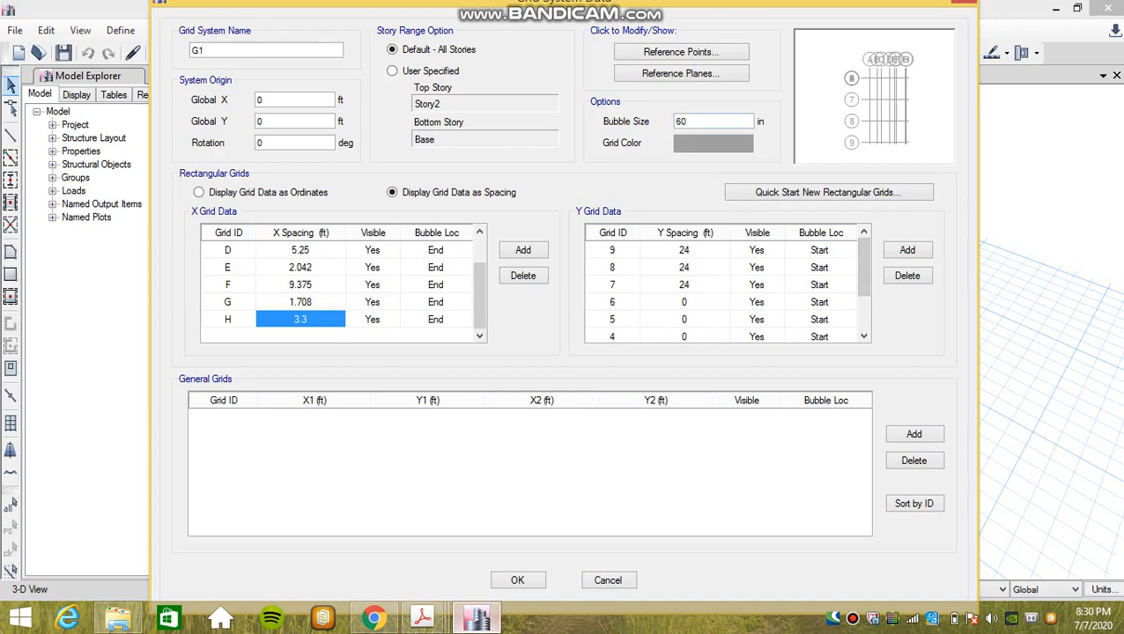
double_click(685, 121)
text(20)
click(612, 250)
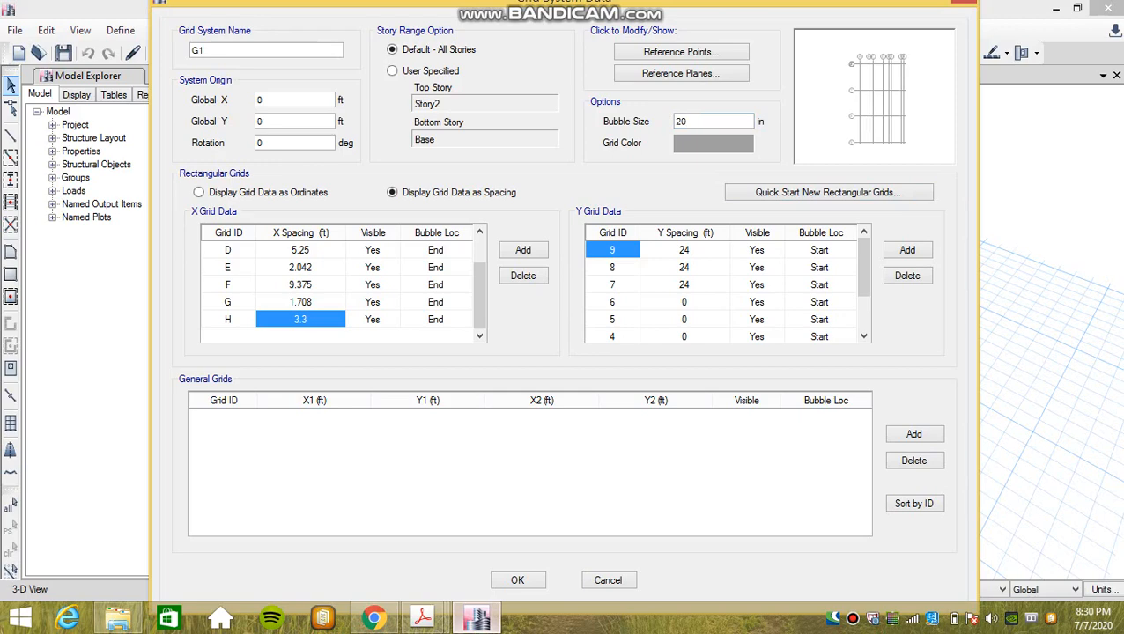
Step: Consult the Y dimensions down to grid 9 in the Structural Drawings PDF and set grid 9's Y spacing to 11.125 ft in ETABS
mouse_move(422, 619)
click(700, 528)
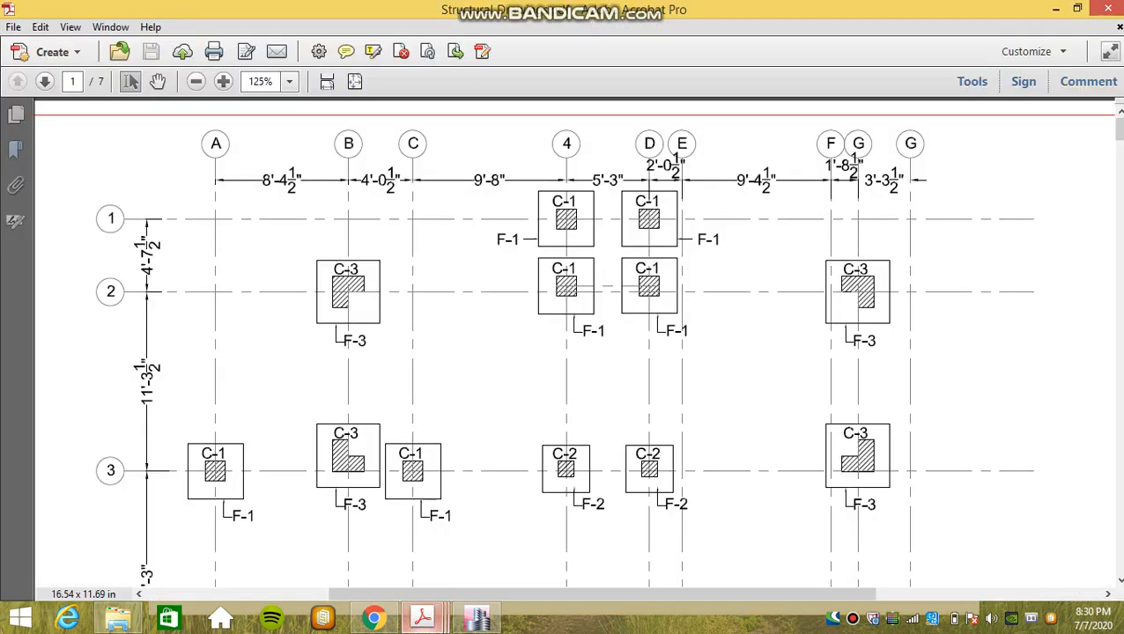
scroll(577, 342, down, 8)
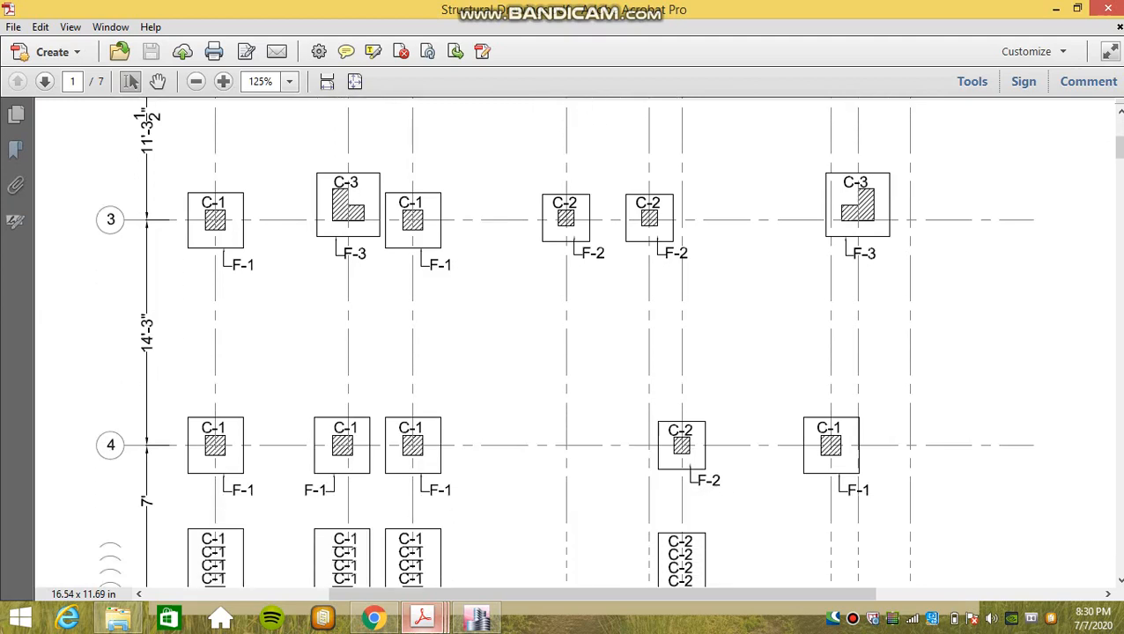
scroll(577, 342, down, 7)
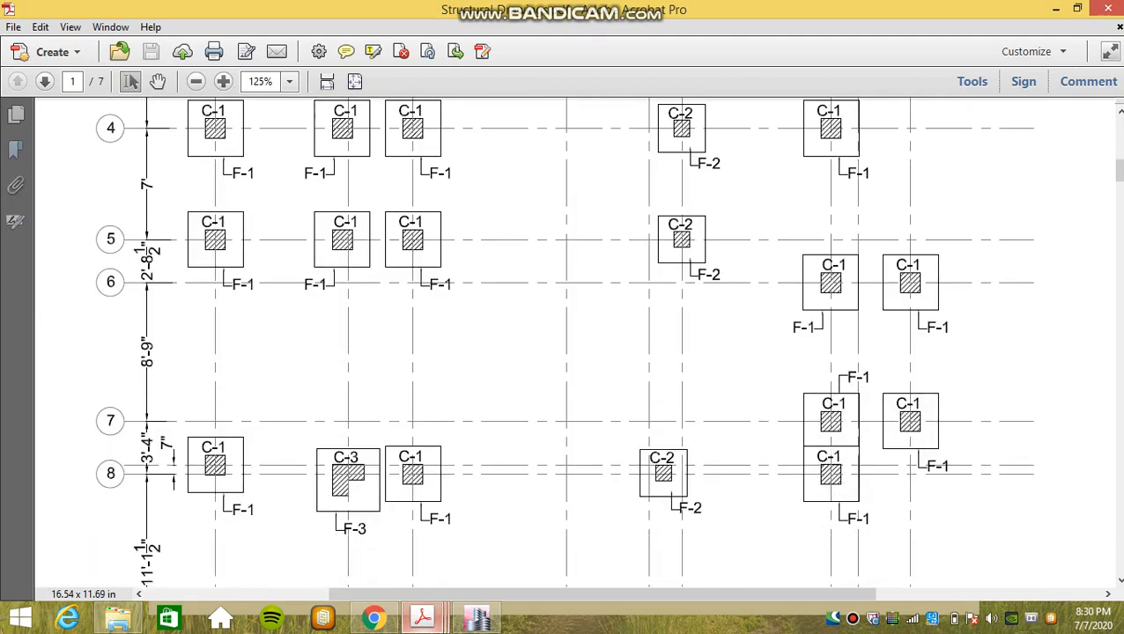
scroll(577, 341, down, 2)
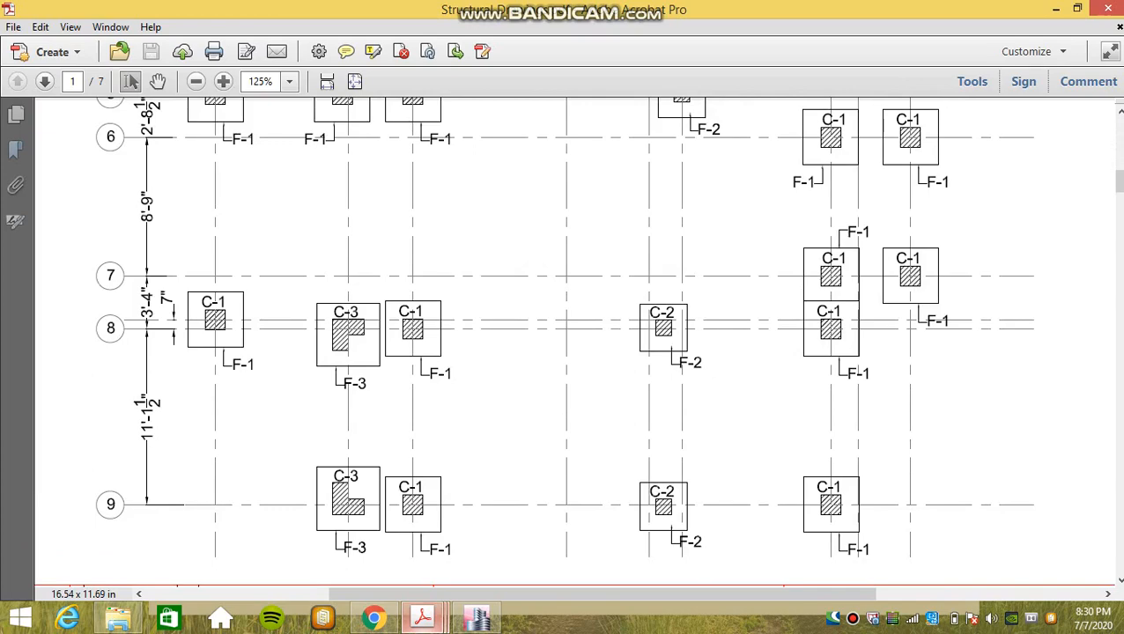
click(476, 618)
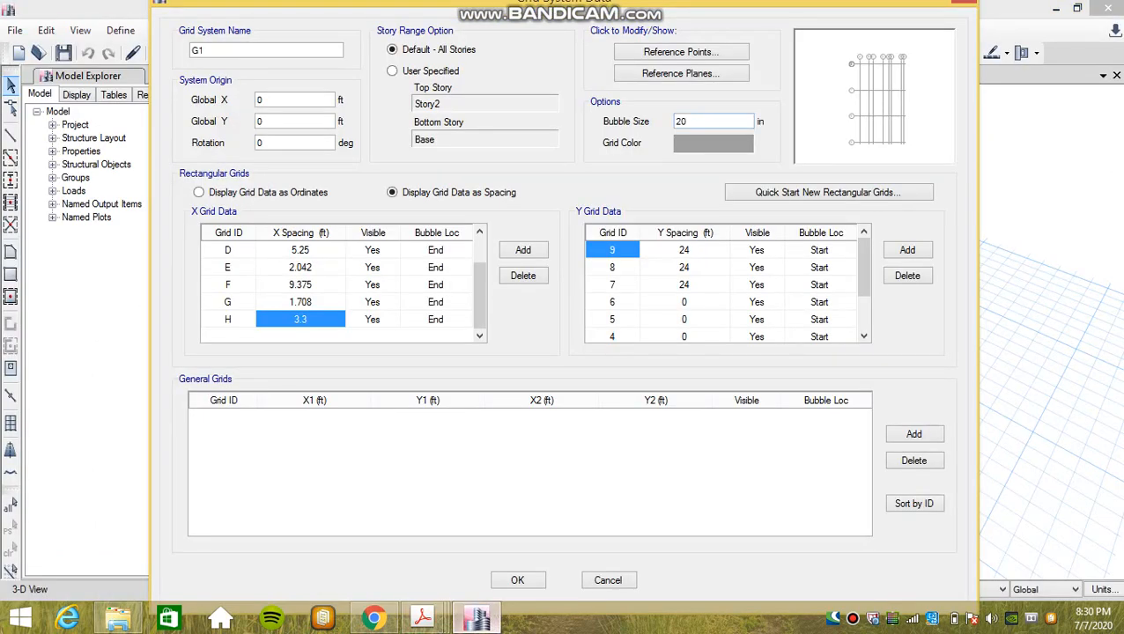
click(685, 250)
text(11)
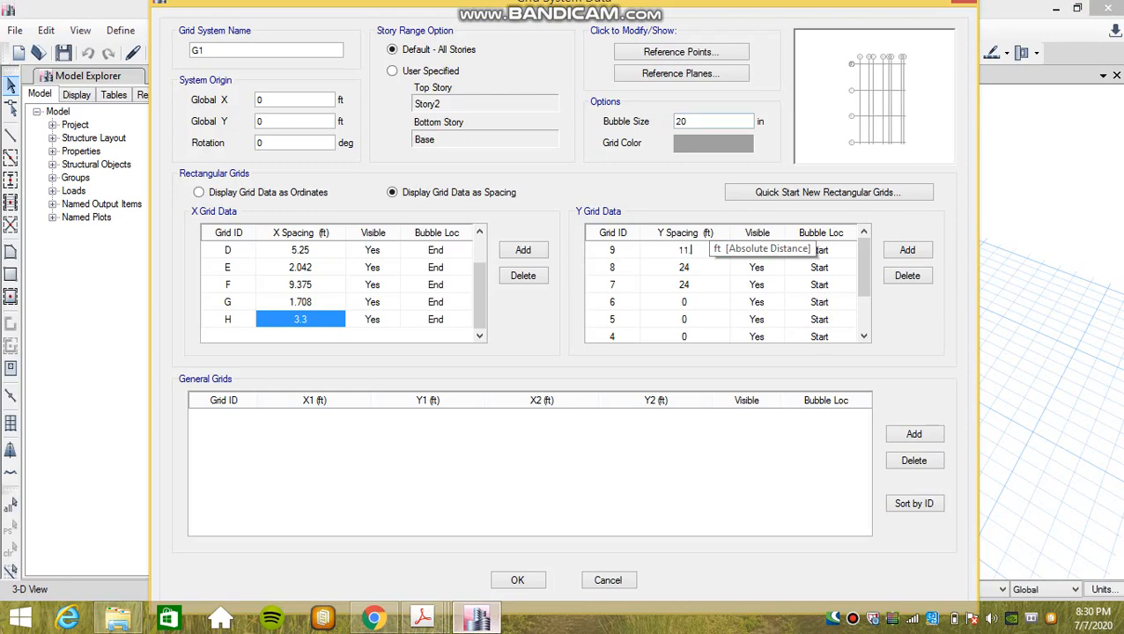
text(.125)
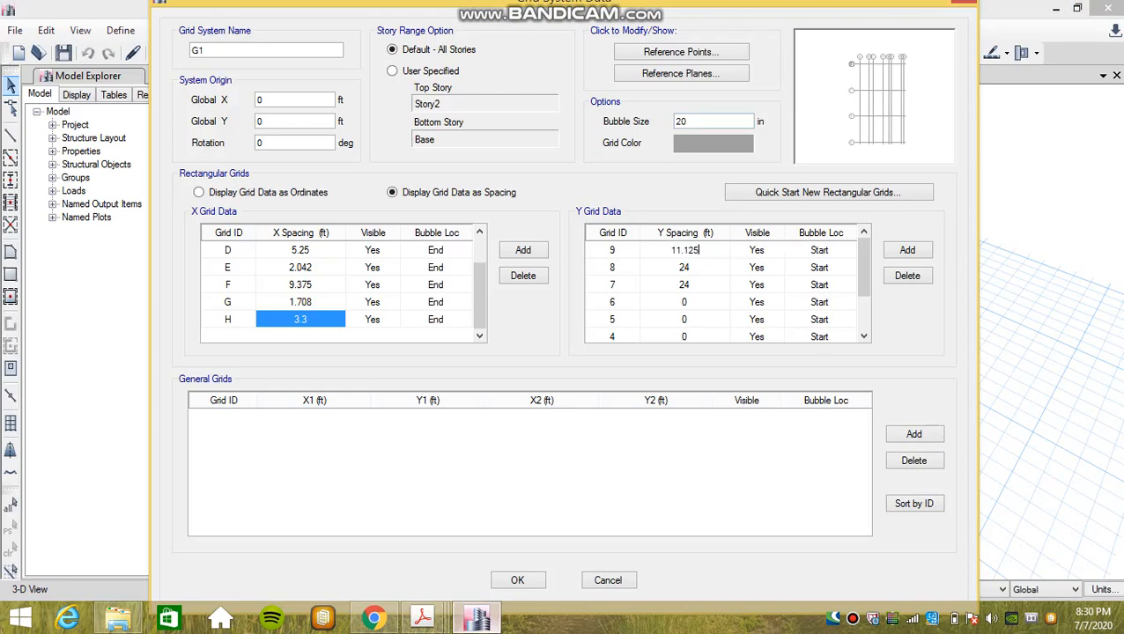
key(Return)
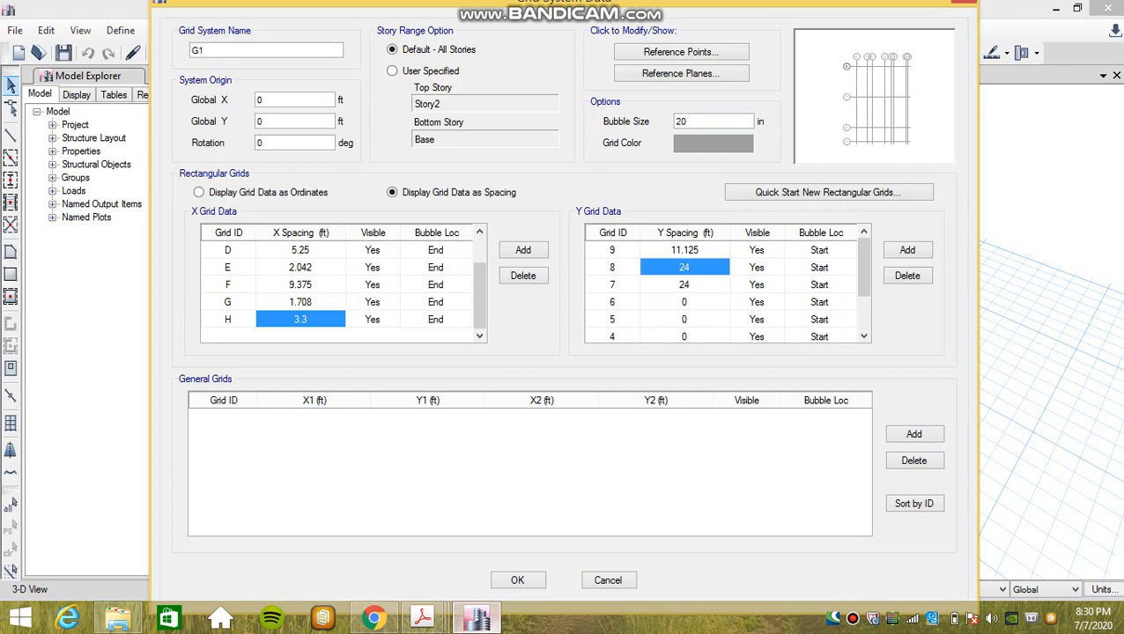
Step: Set the Y spacing of grid 8 to 3.33 ft and of grid 7 to 8.75 ft
text(3.33)
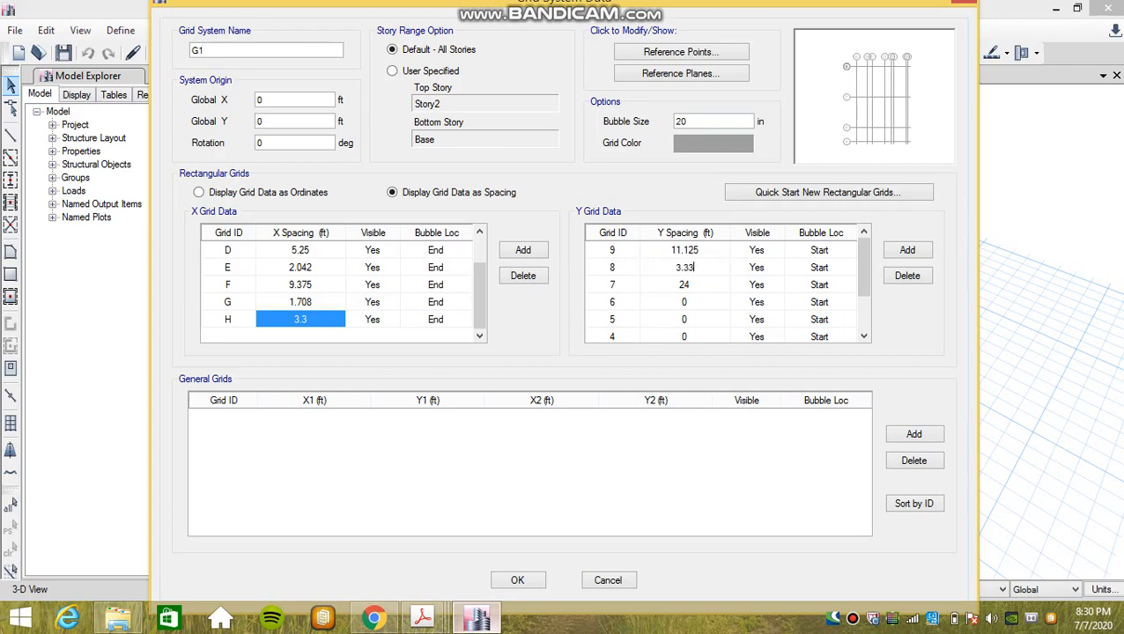
key(Return)
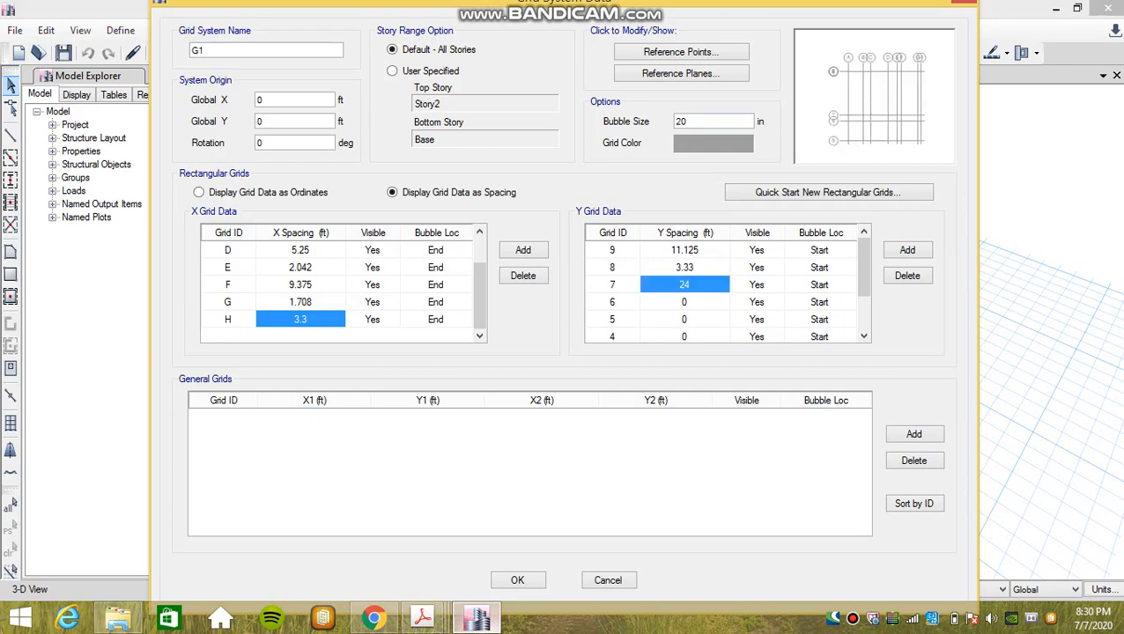
text(8.75)
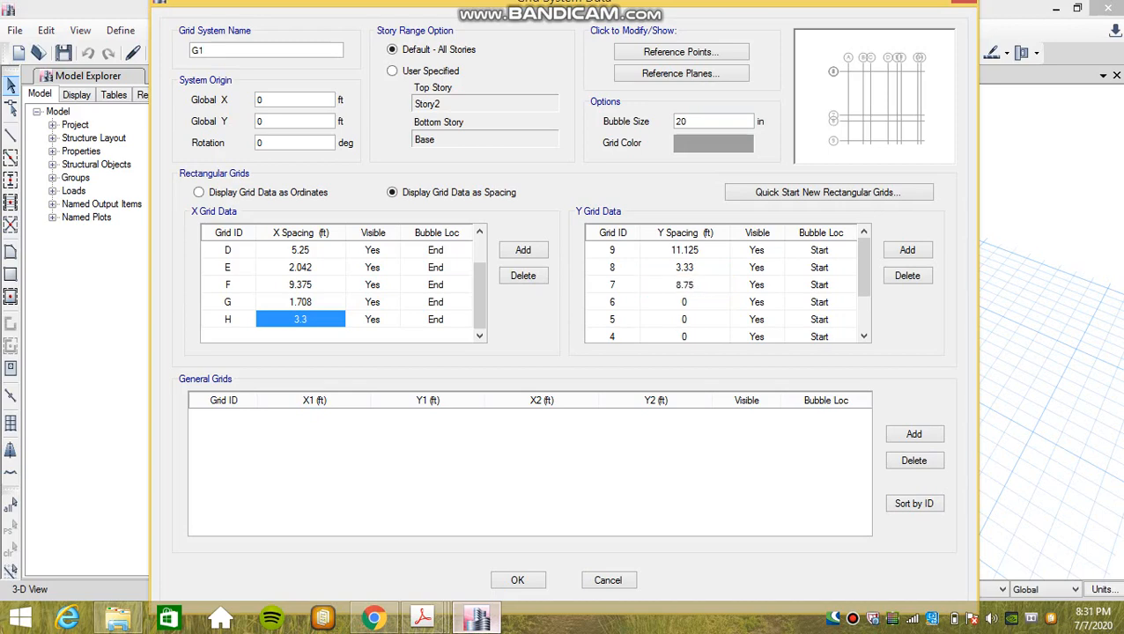
key(Return)
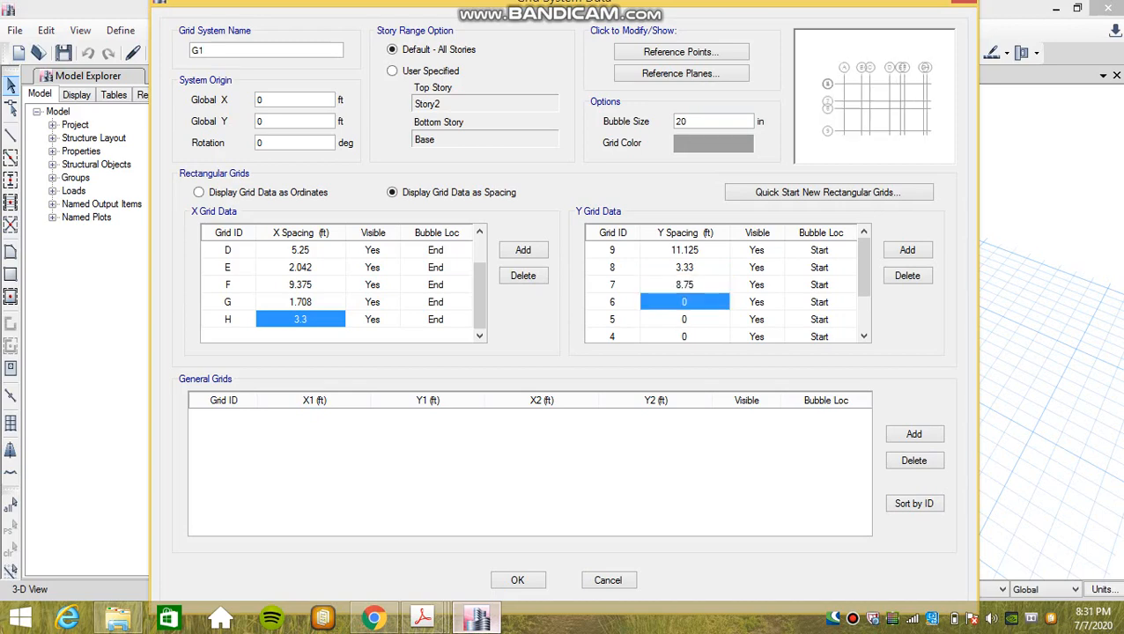
Step: Consult the dimensions between grids 4 and 6 in the Structural Drawings PDF and set grid 6's Y spacing to 2.708 ft in ETABS
click(861, 515)
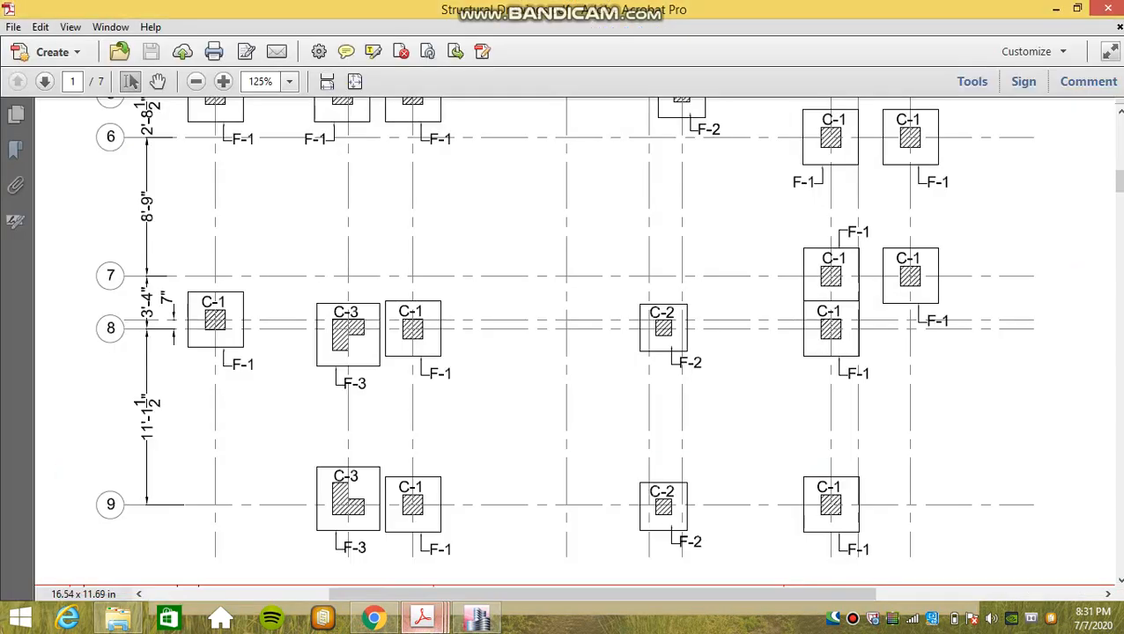
scroll(564, 344, up, 5)
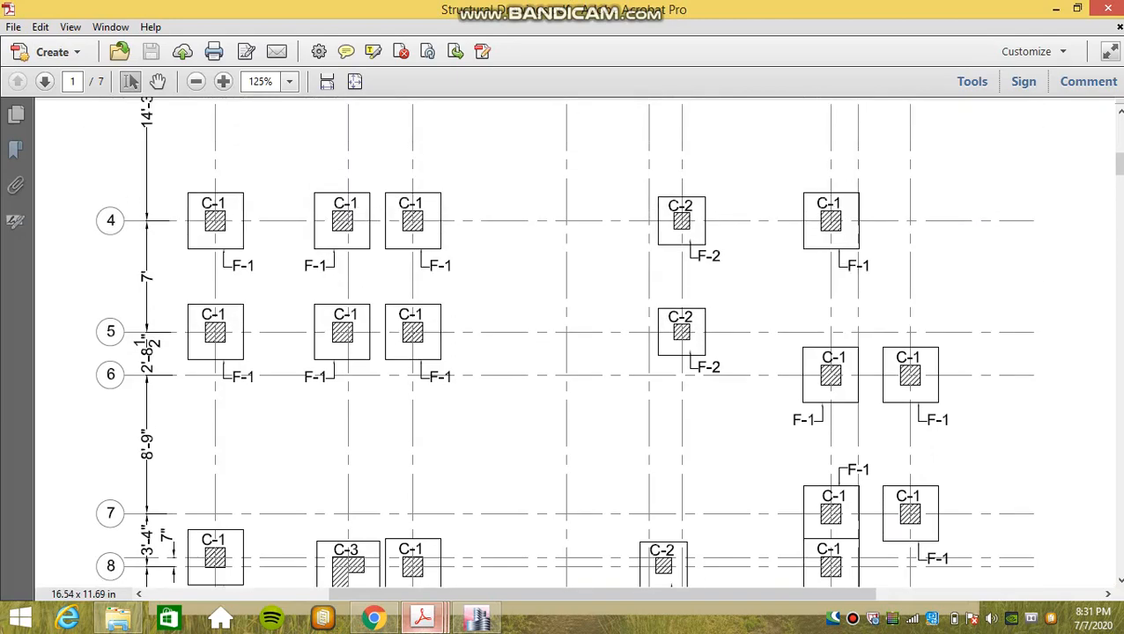
scroll(564, 344, up, 1)
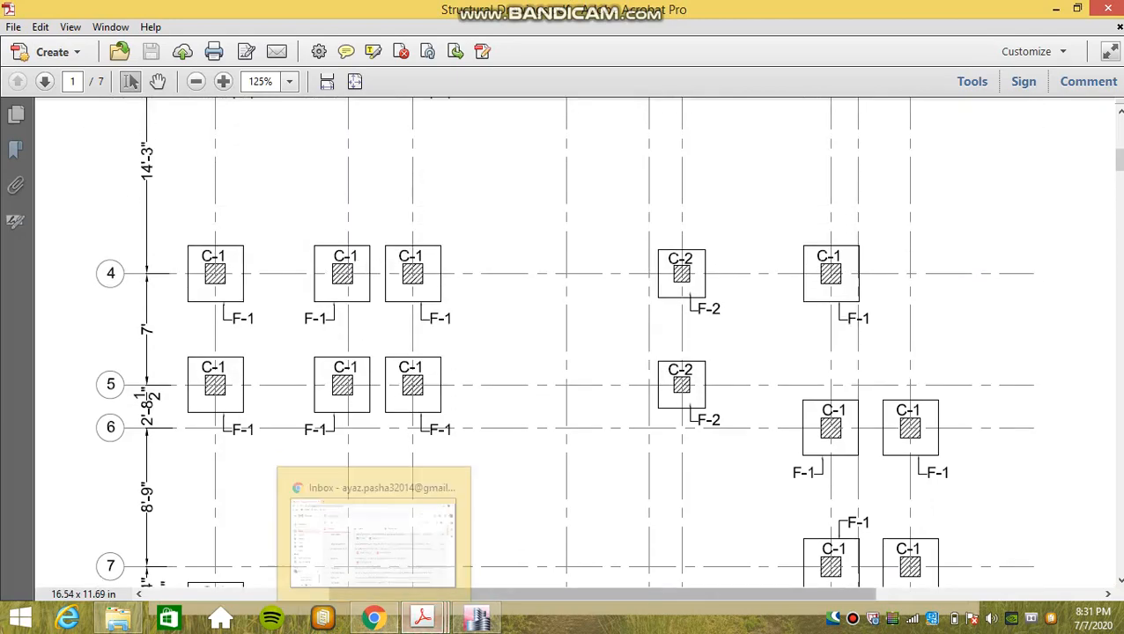
click(482, 539)
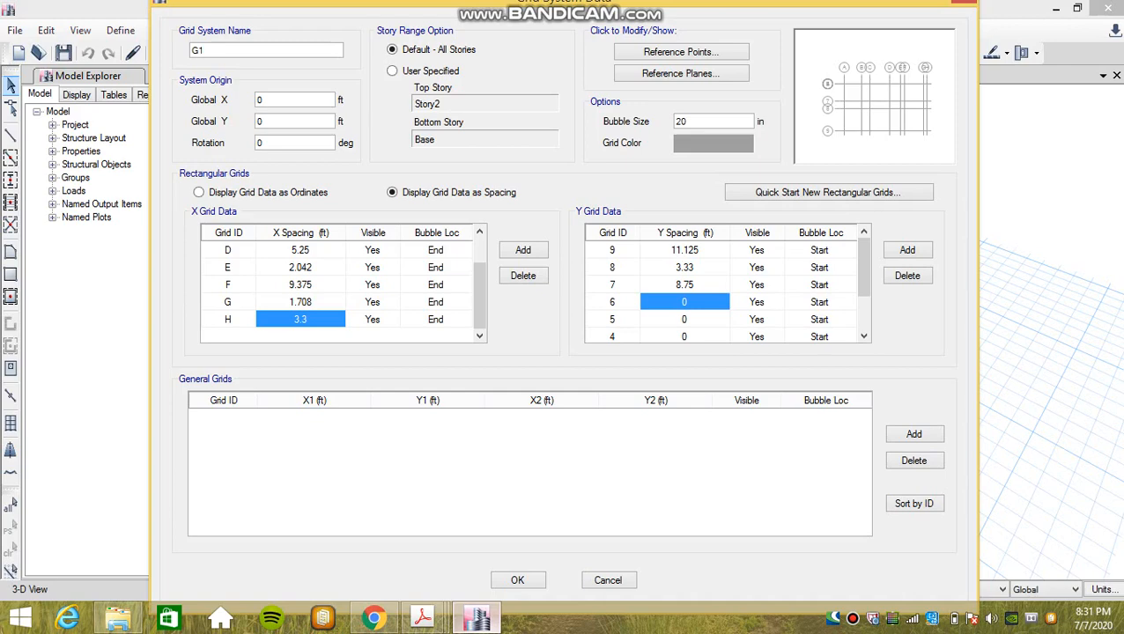
text(2)
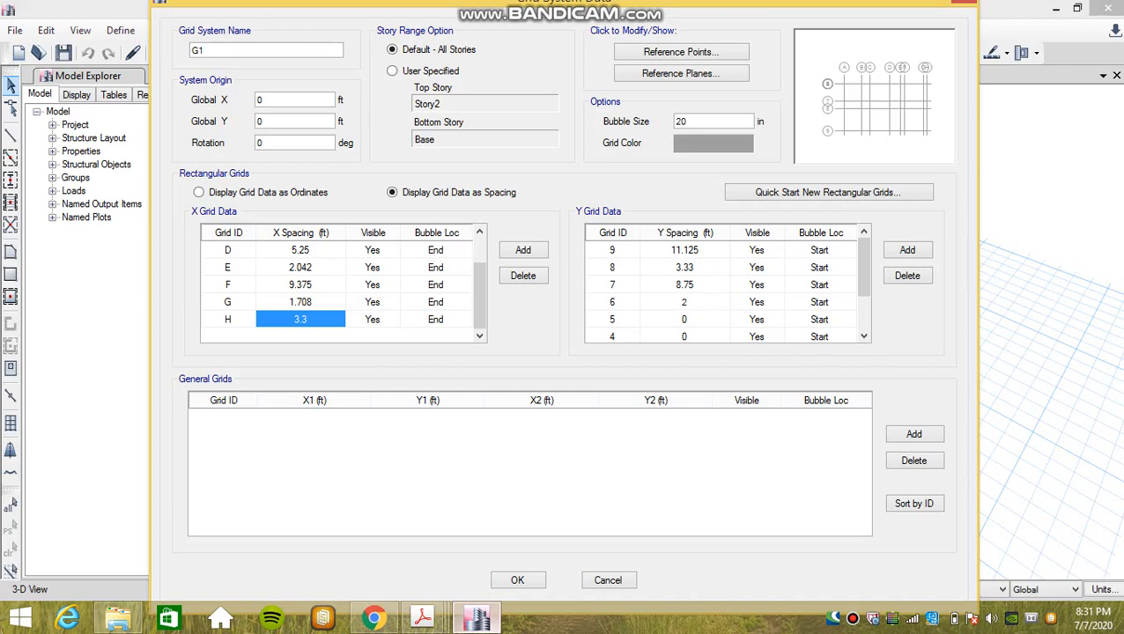
text(.708)
key(Return)
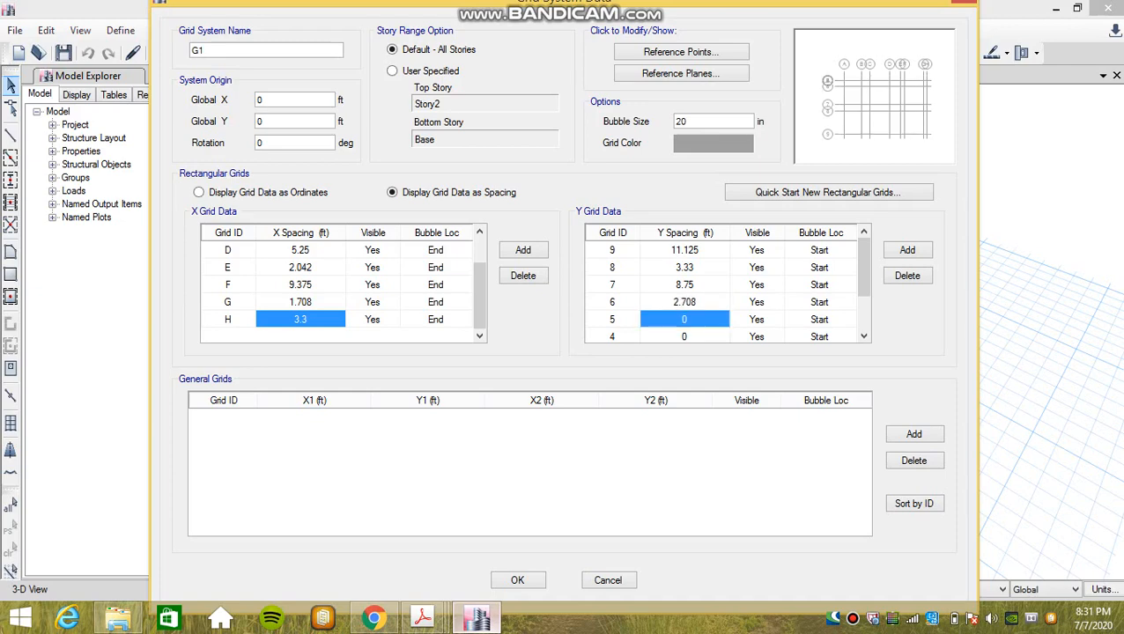
Step: Set the Y spacing of grid 5 to 7 ft and of grid 4 to 14.25 ft
text(7)
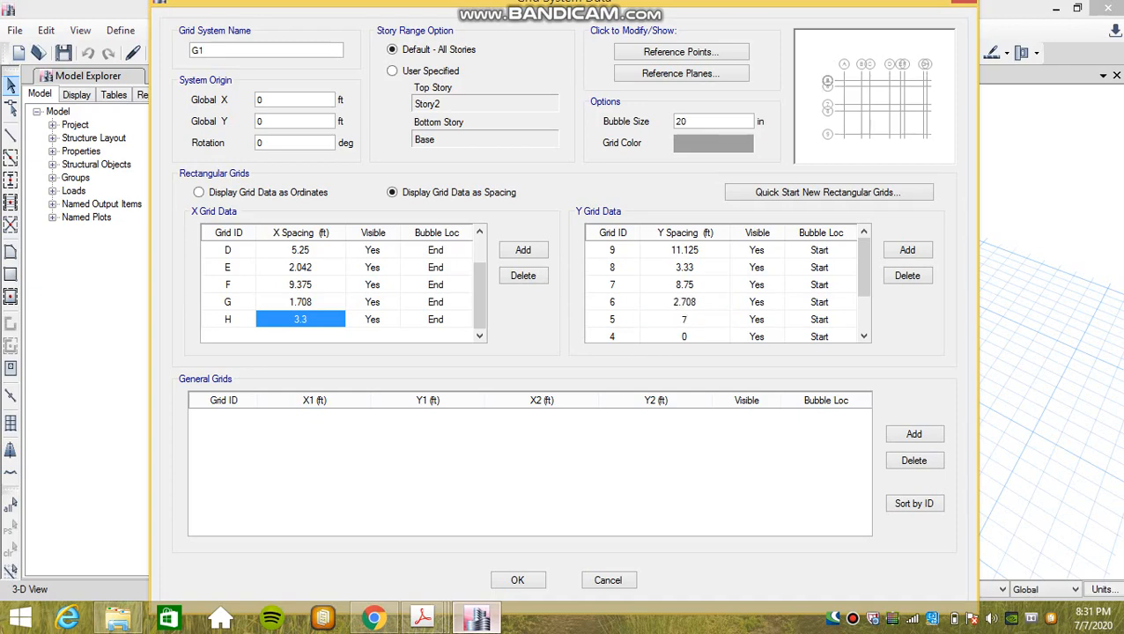
key(Return)
text(14)
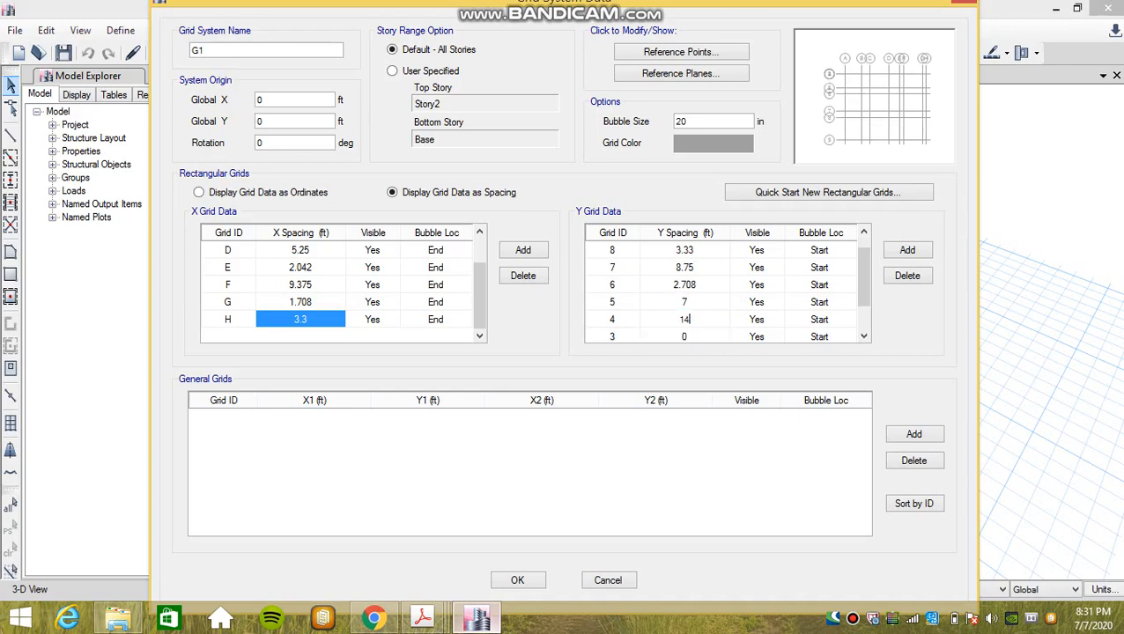
text(.25)
key(Return)
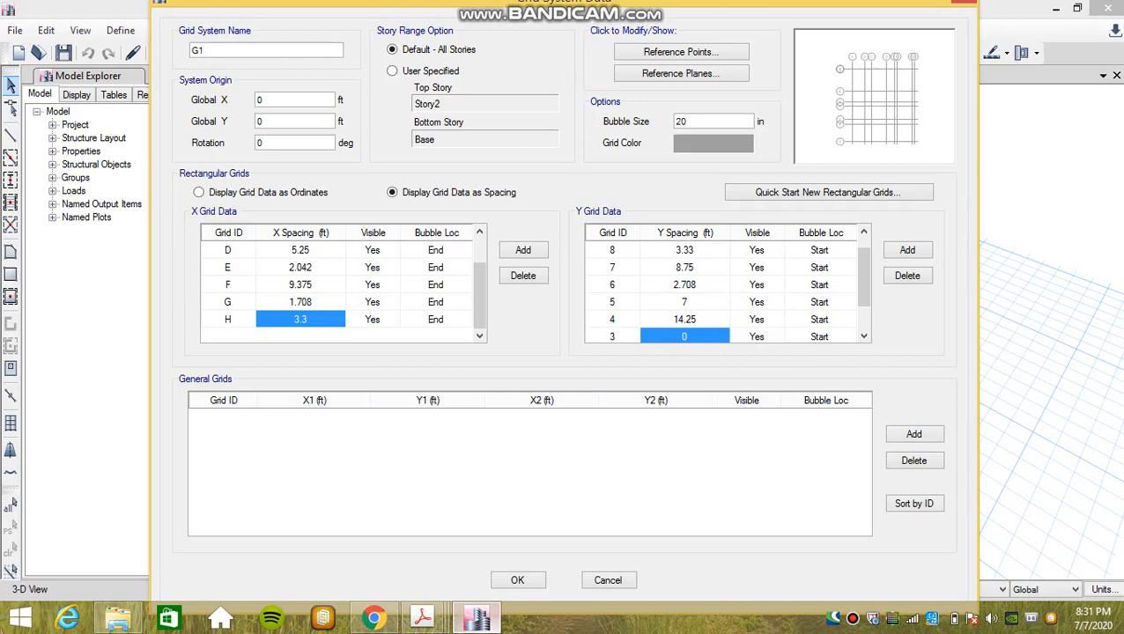
Step: Consult the dimensions between grids 1 and 3 in the Structural Drawings PDF and set grid 3's Y spacing to 11.3 ft in ETABS
click(423, 619)
click(695, 536)
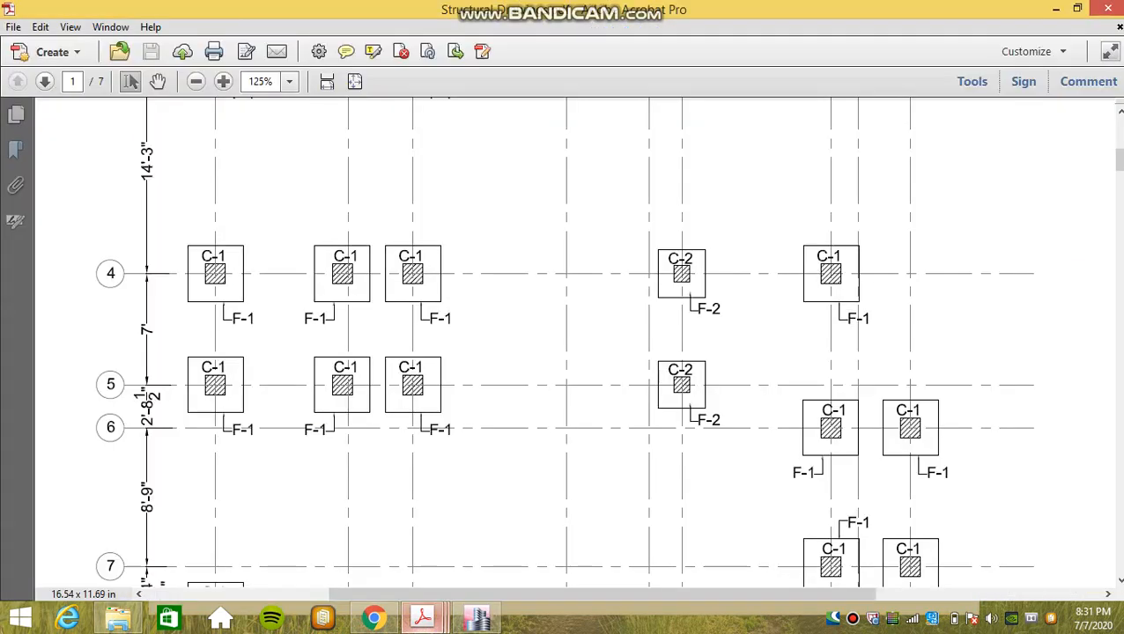
scroll(564, 343, up, 7)
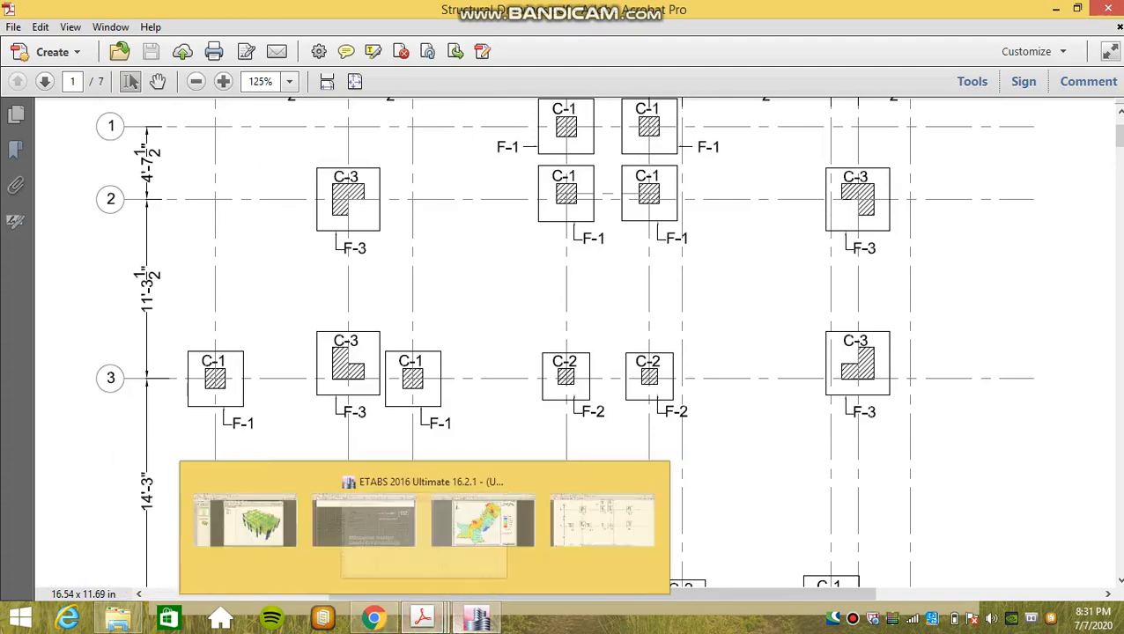
click(476, 619)
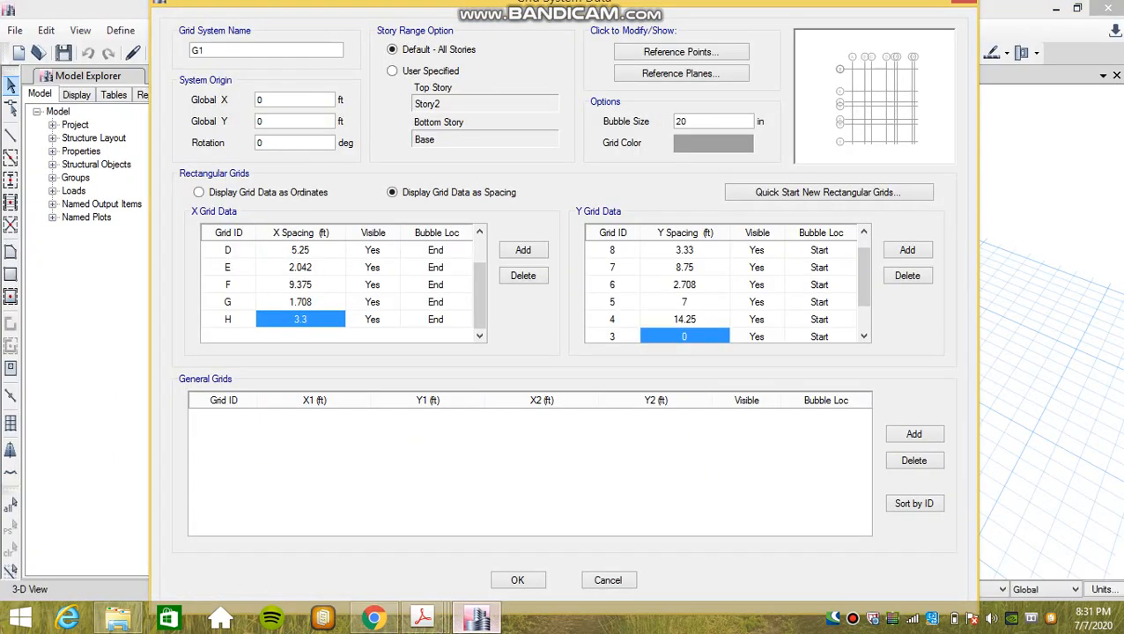
text(11)
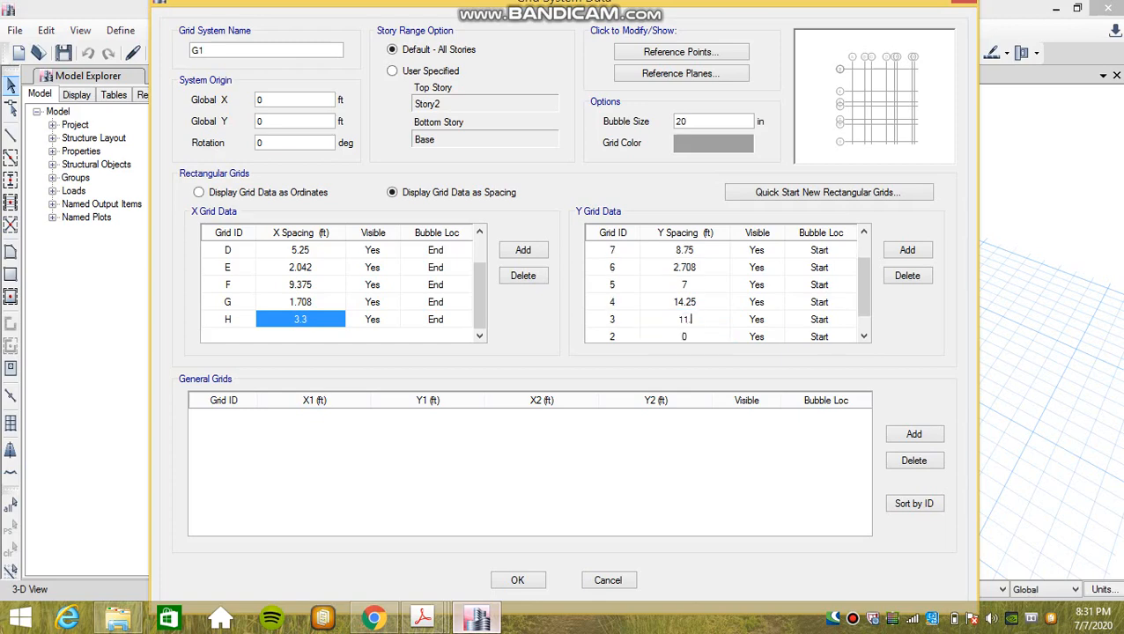
text(.3)
key(Return)
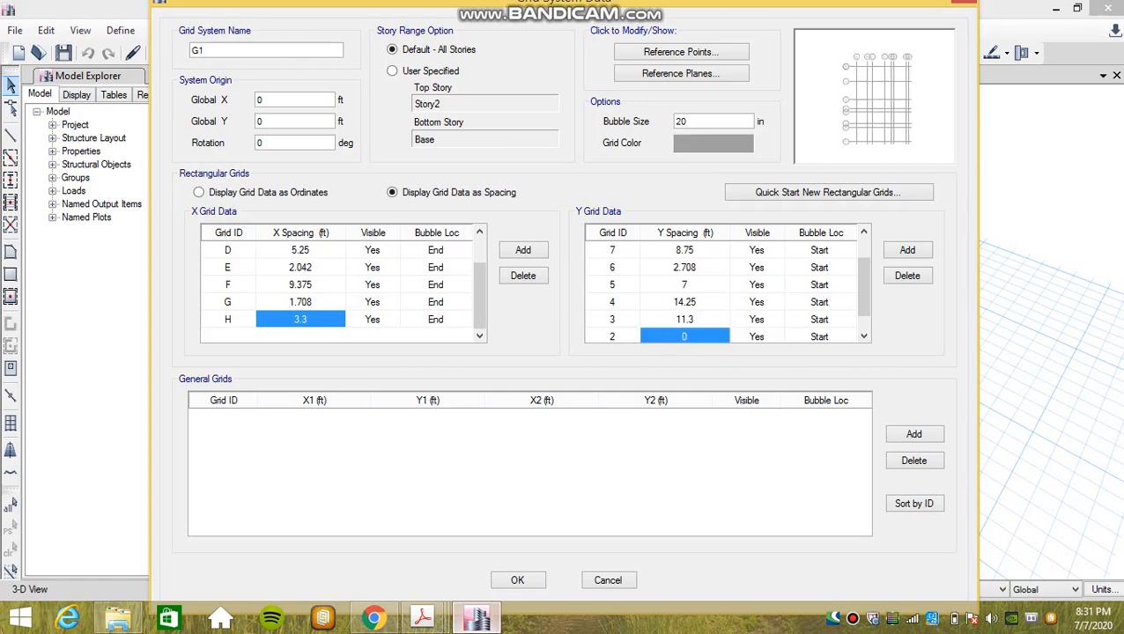
Step: Set the Y spacing of grid 2 to 4.625 ft and accept the grid system and story data changes
text(4)
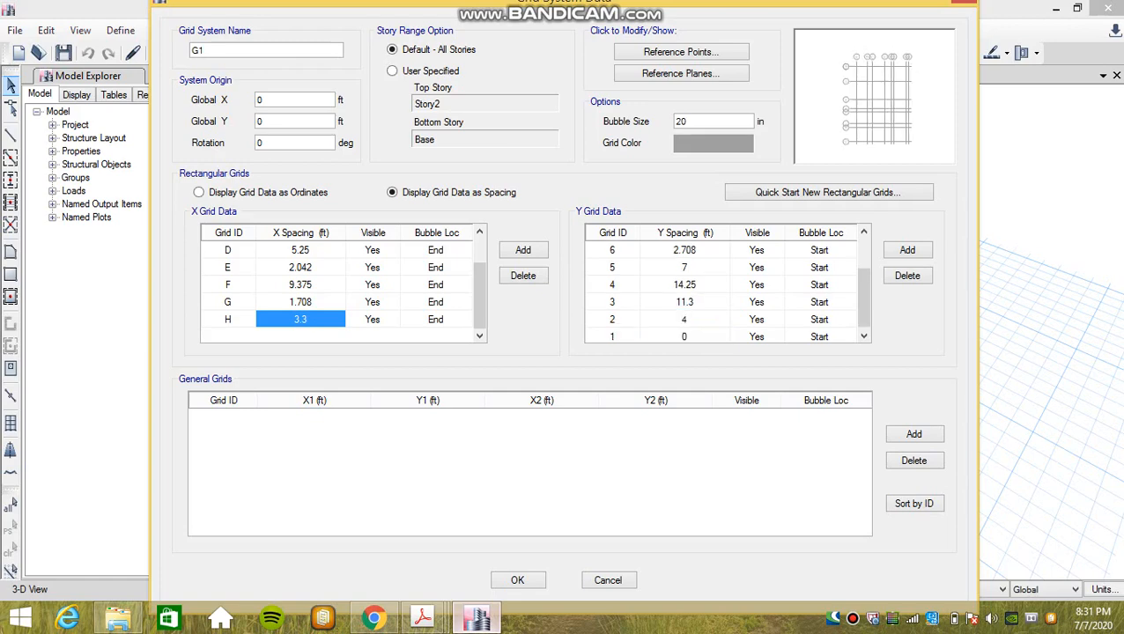
text(.625)
key(Return)
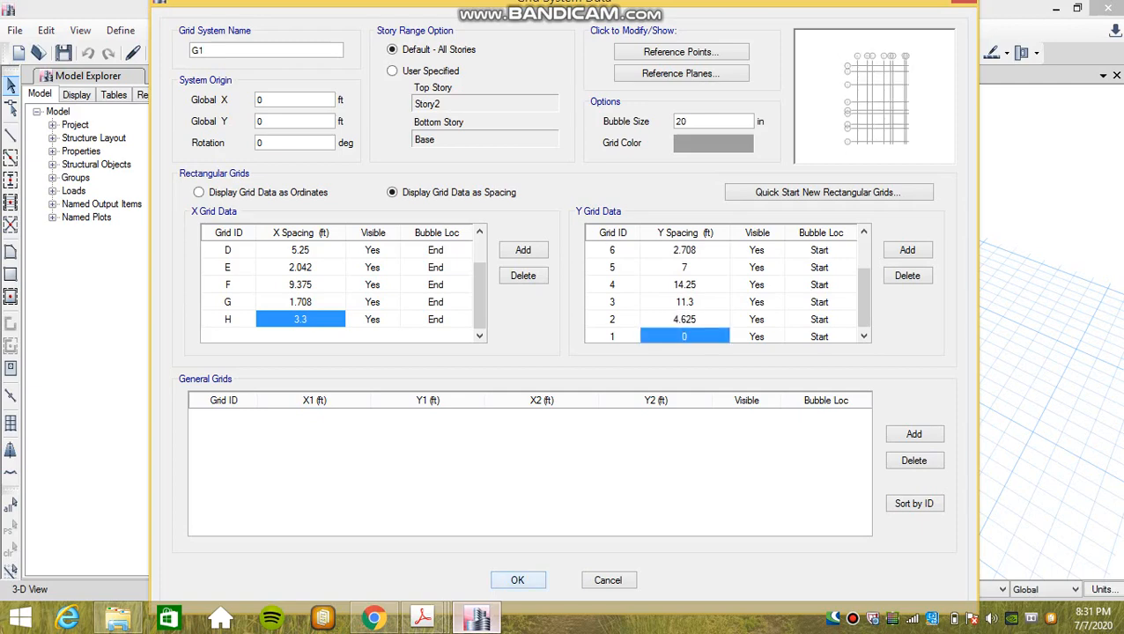
click(518, 581)
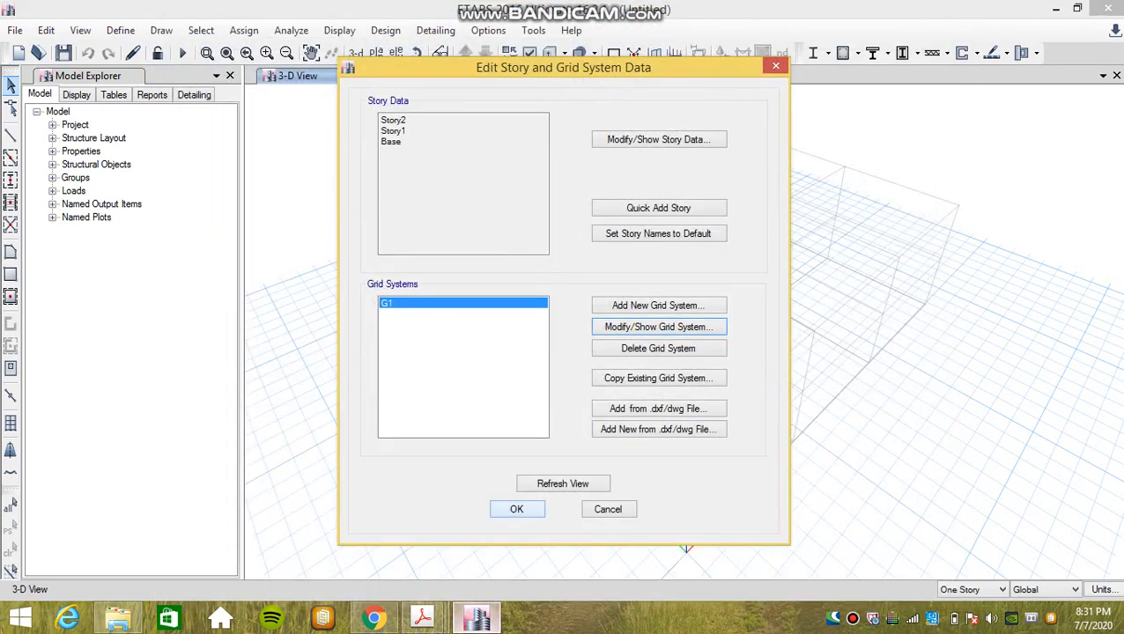
key(Return)
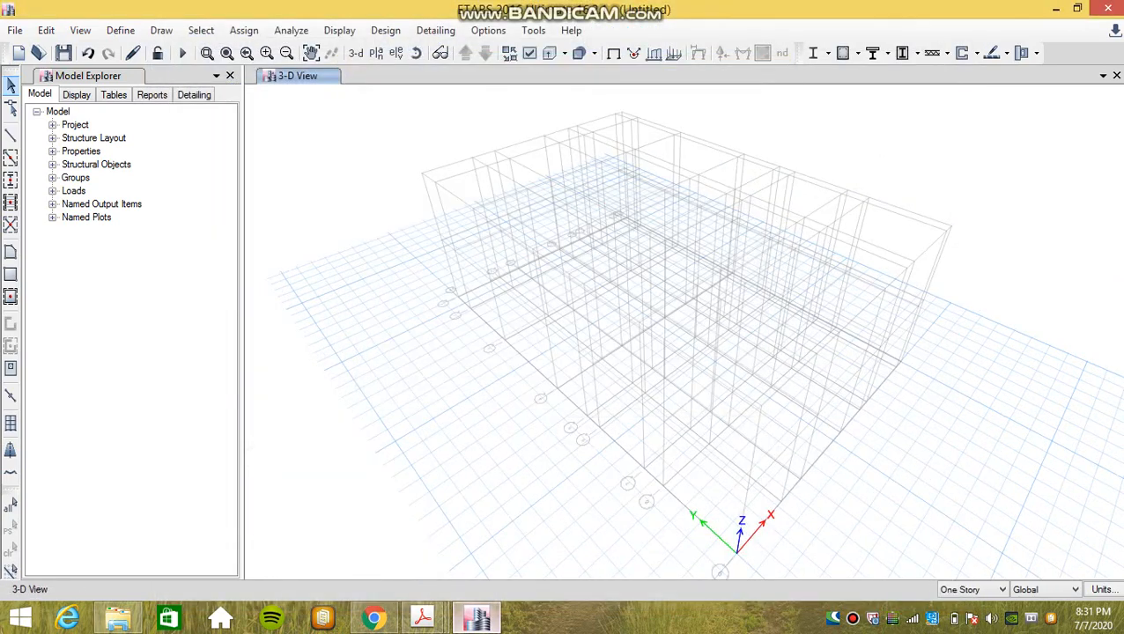
Step: Display the Story1 plan view and inspect the new grid layout
click(376, 53)
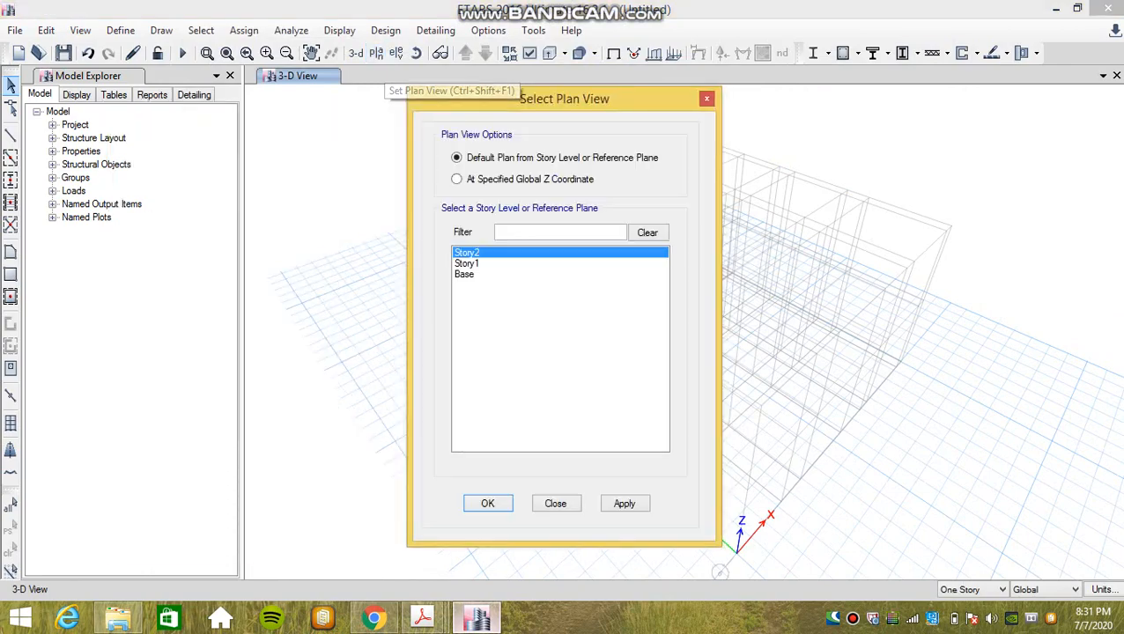
click(467, 264)
click(624, 504)
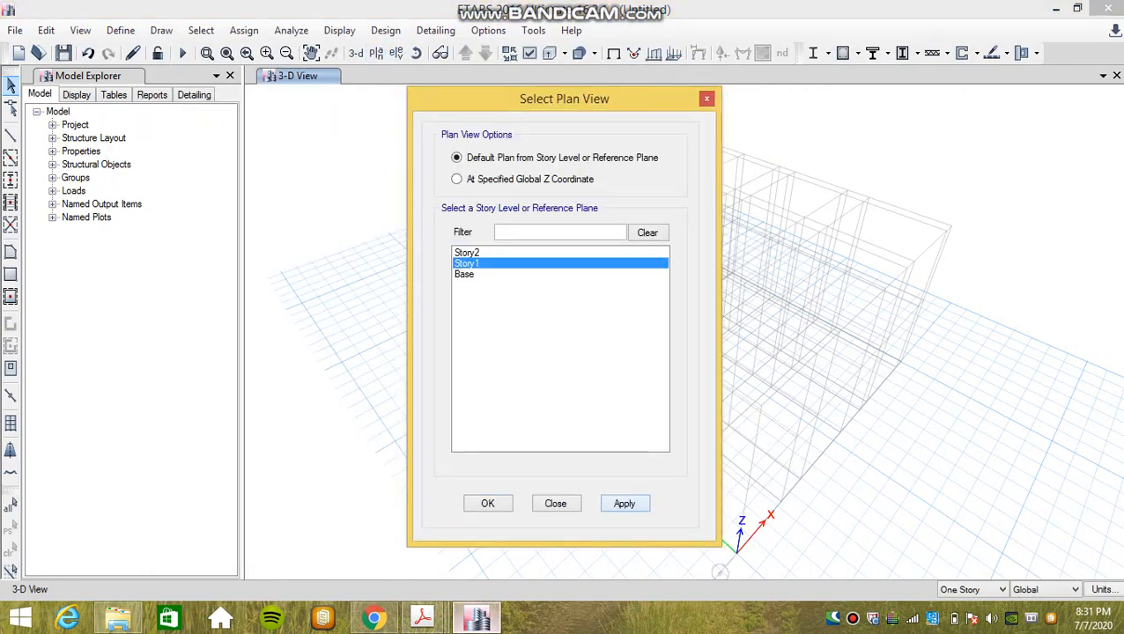
click(488, 504)
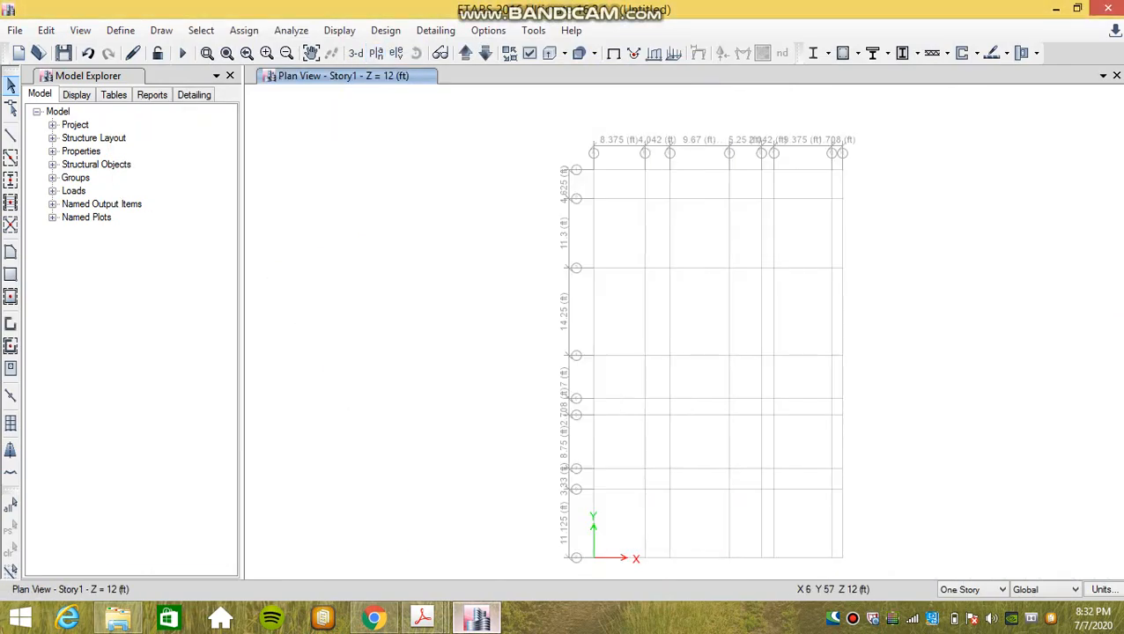
scroll(688, 163, up, 5)
scroll(692, 165, down, 5)
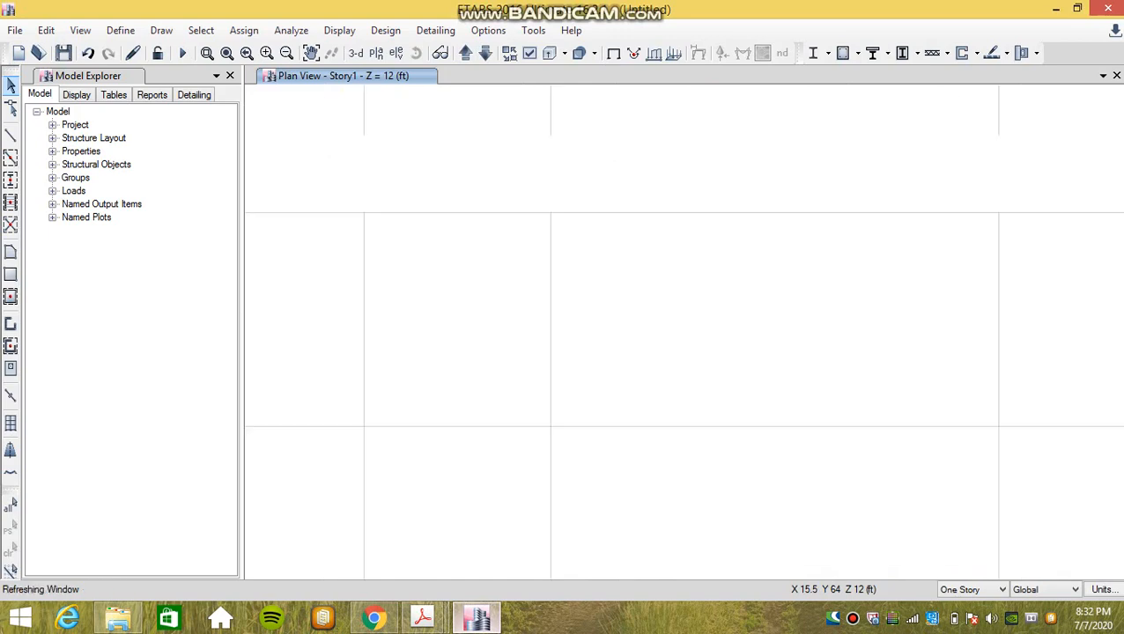
middle_drag(851, 247, 683, 192)
scroll(784, 240, down, 3)
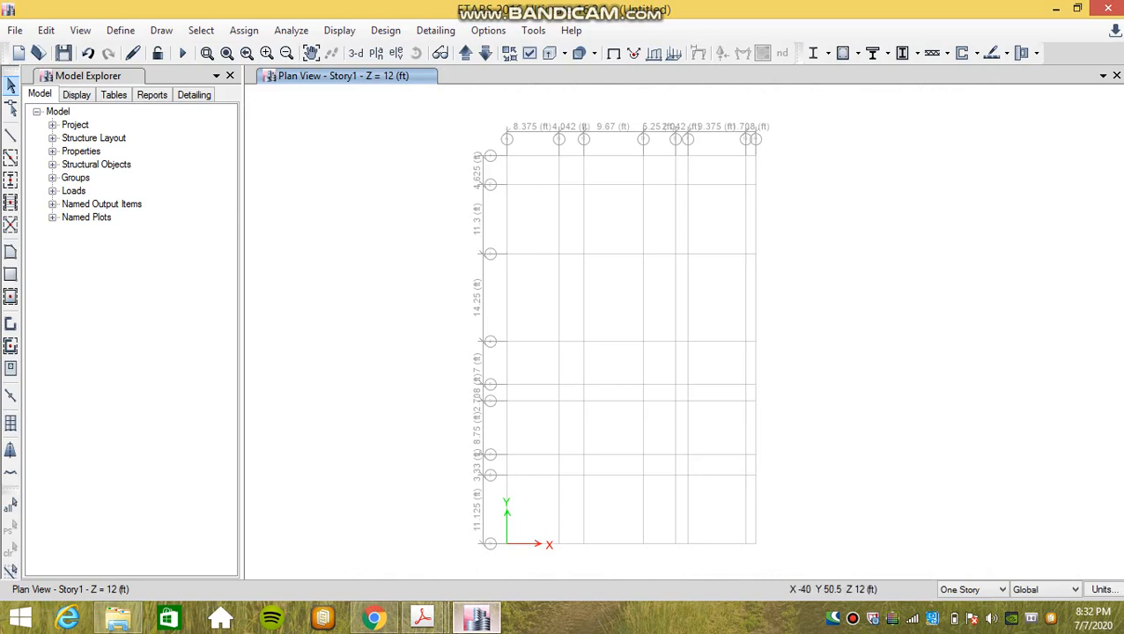
Step: Delete all predefined frame sections except W14X426, including the A-, Conc- and Steel- sections and the remaining W shapes
click(121, 30)
mouse_move(171, 78)
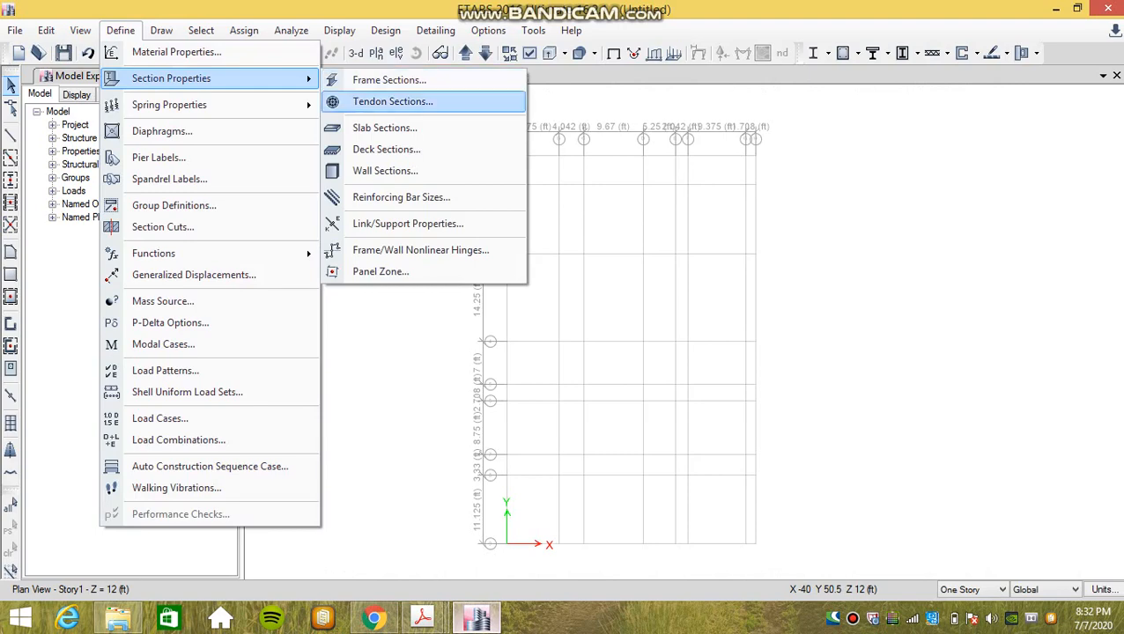
click(389, 79)
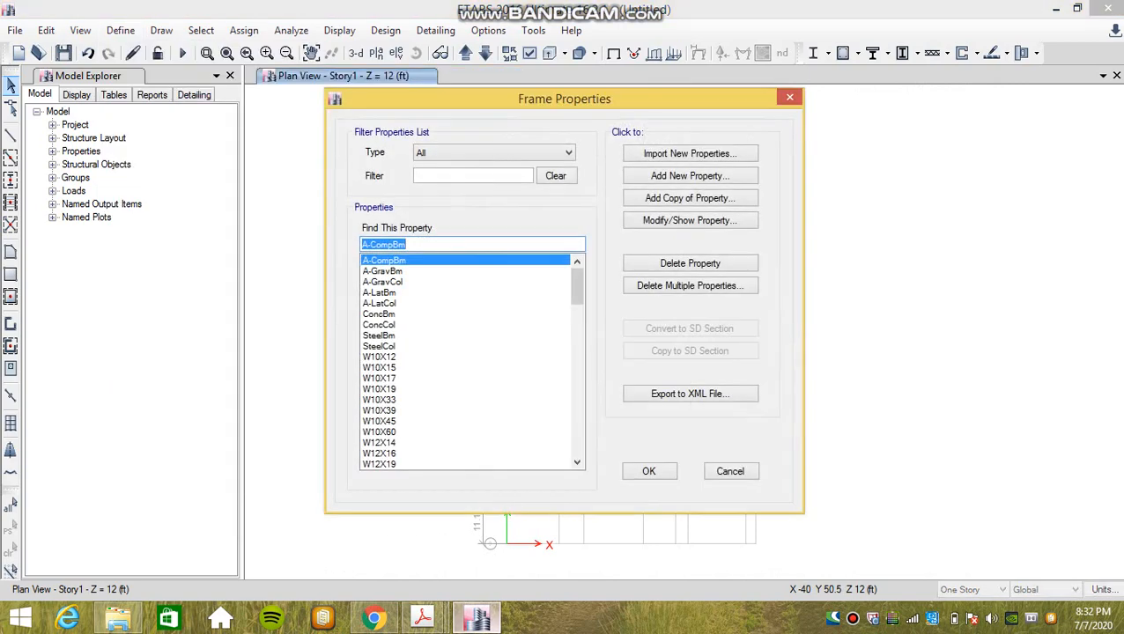
click(690, 286)
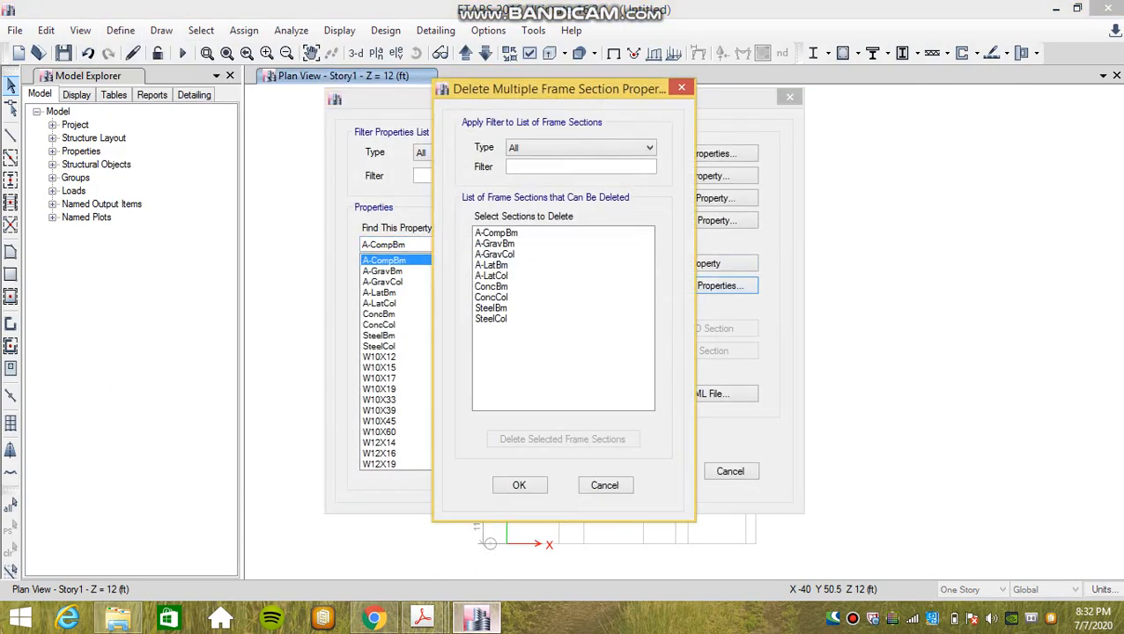
drag(504, 233, 504, 319)
click(563, 440)
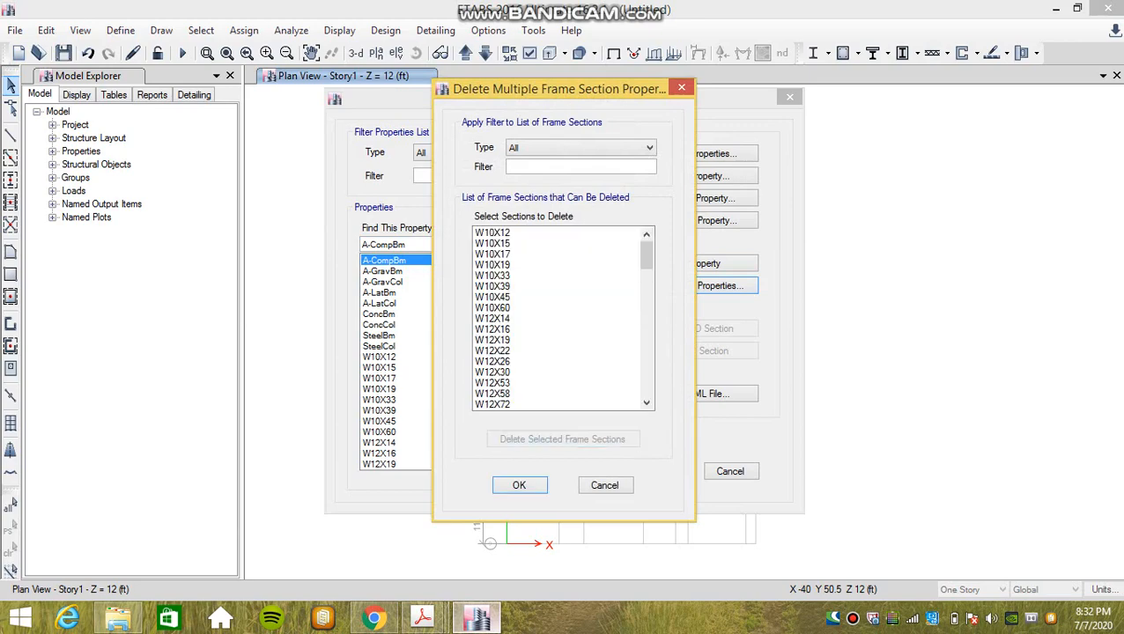
drag(511, 233, 600, 487)
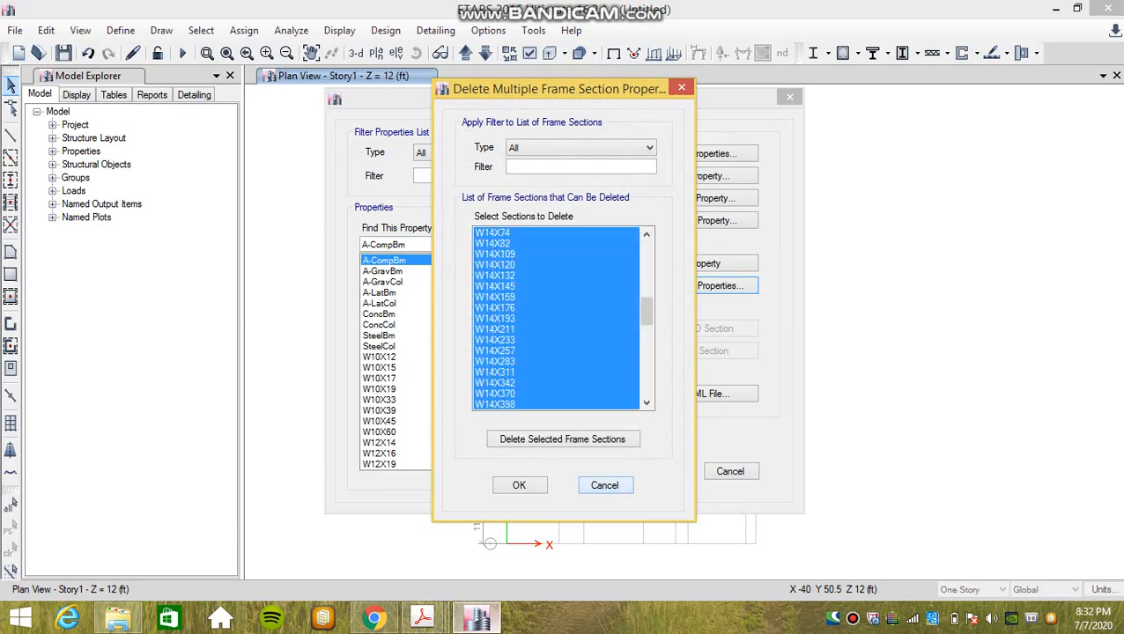
click(563, 440)
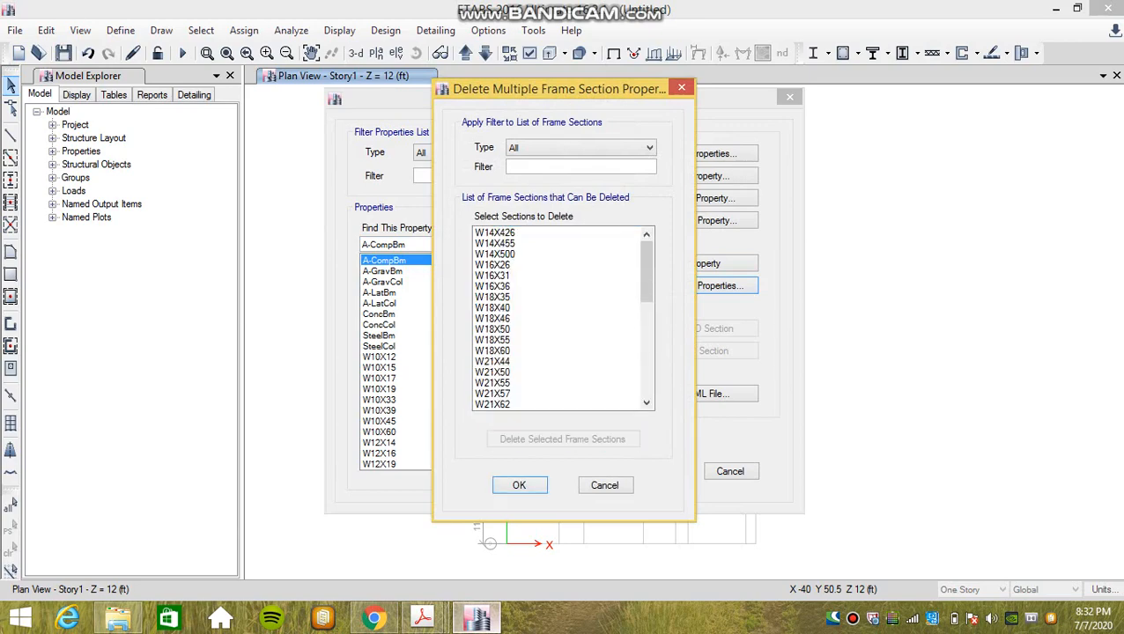
drag(511, 232, 582, 485)
click(563, 440)
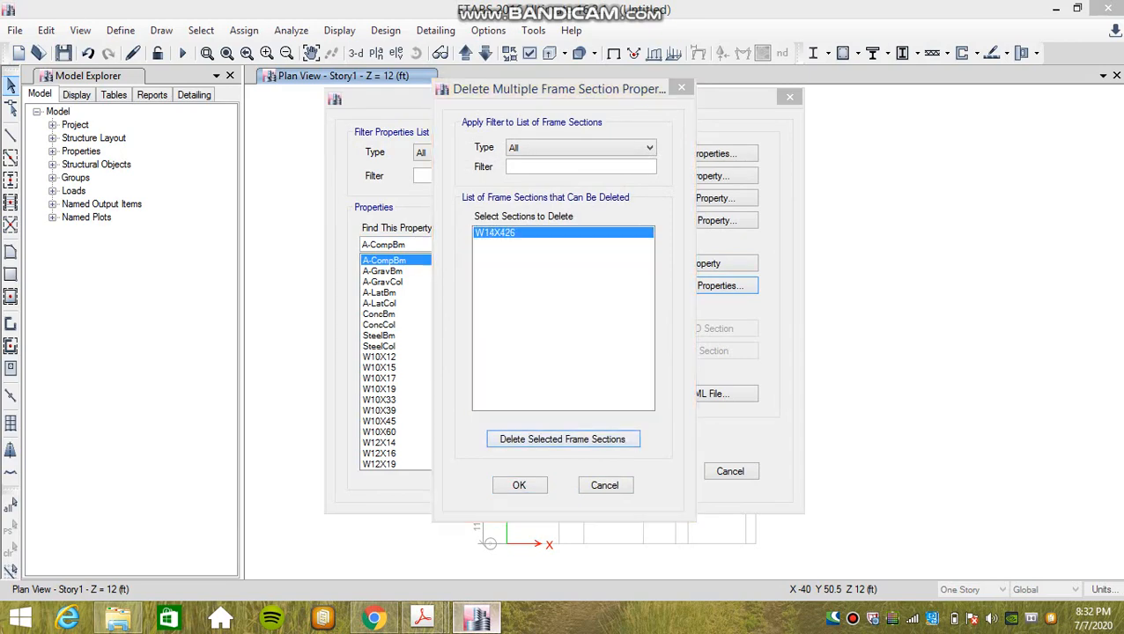
key(Return)
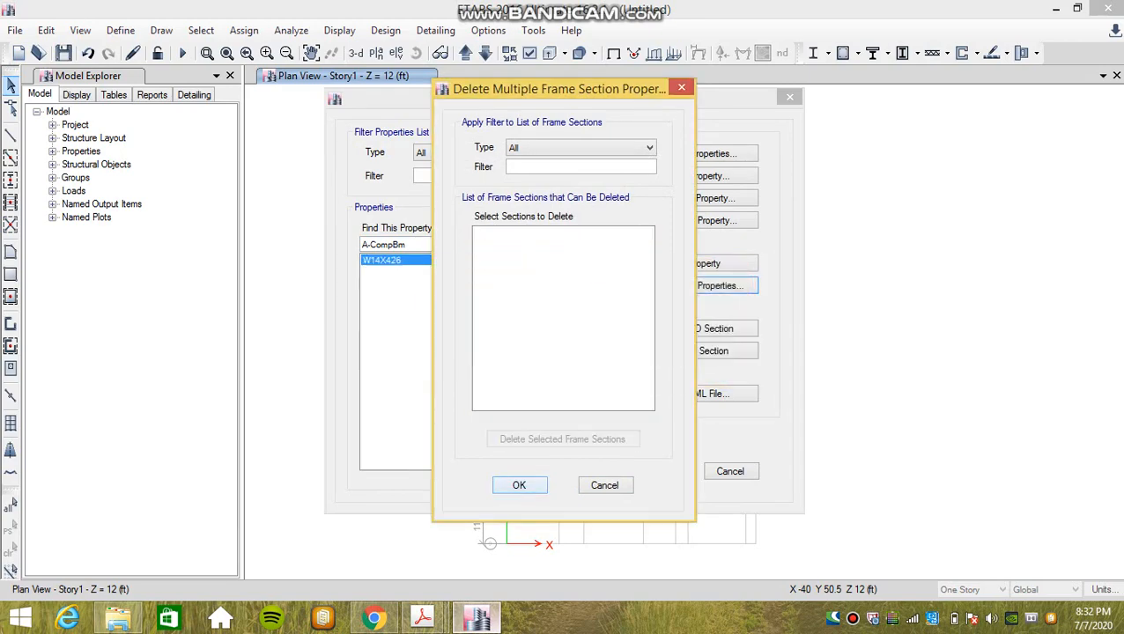
key(Return)
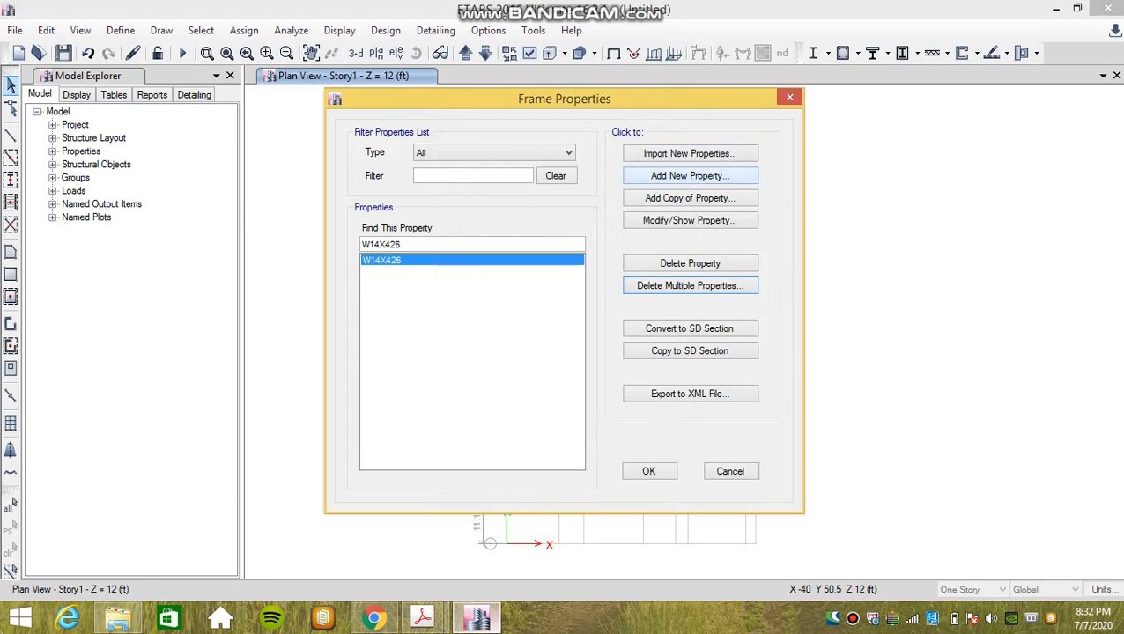
Step: Start a new frame section, consult the column types around grids 1 to 4 in the Structural Drawings PDF, and return to ETABS
click(690, 176)
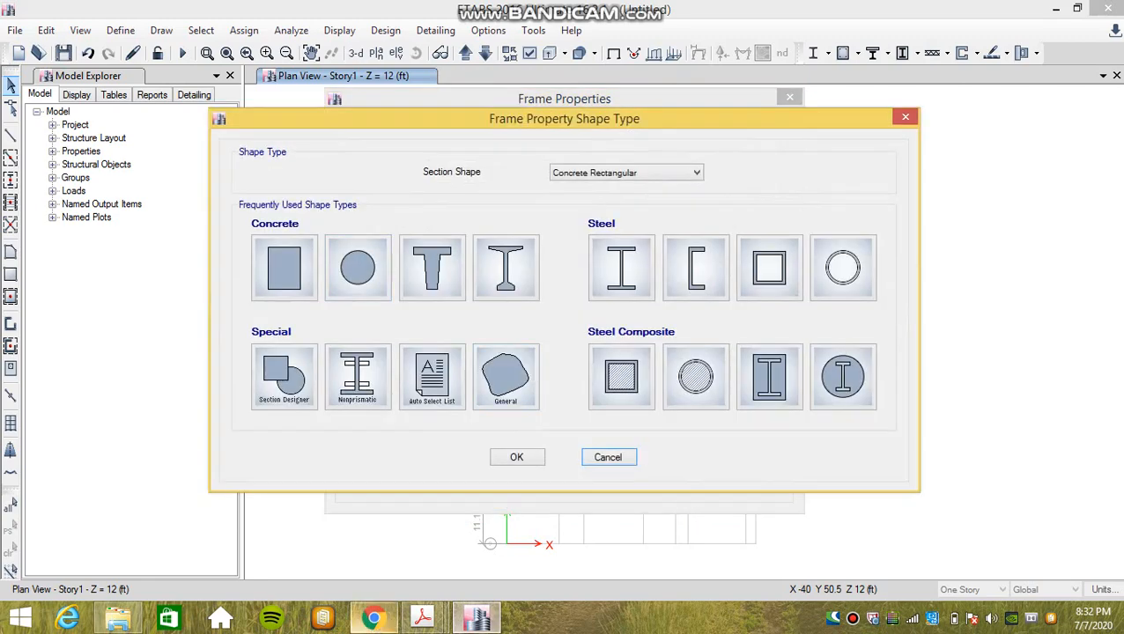
mouse_move(422, 618)
click(695, 533)
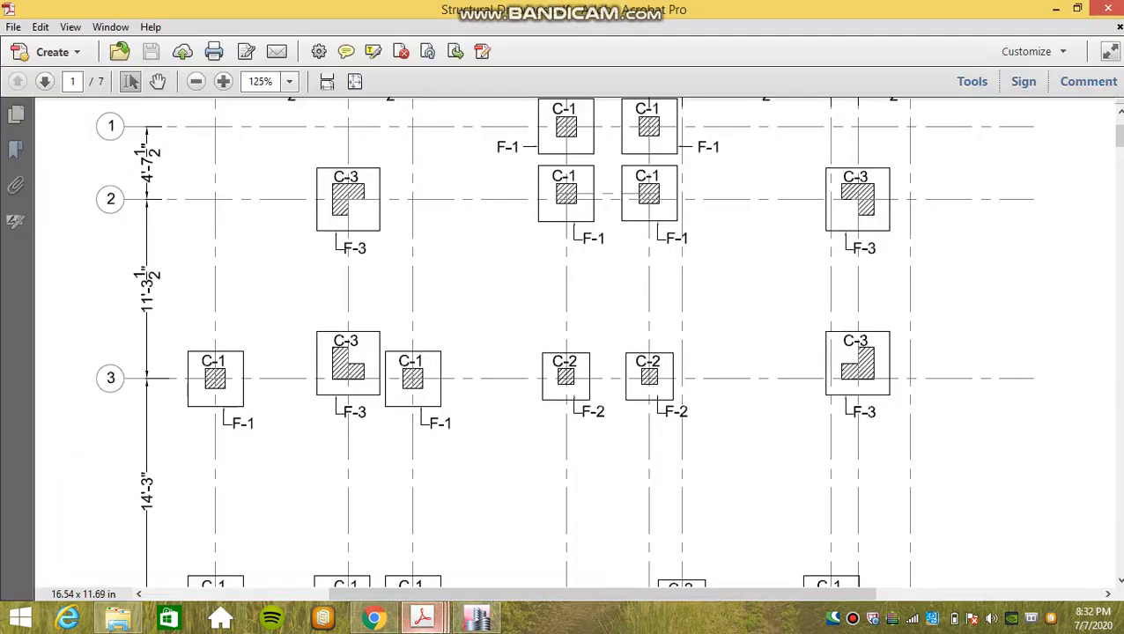
scroll(564, 343, down, 3)
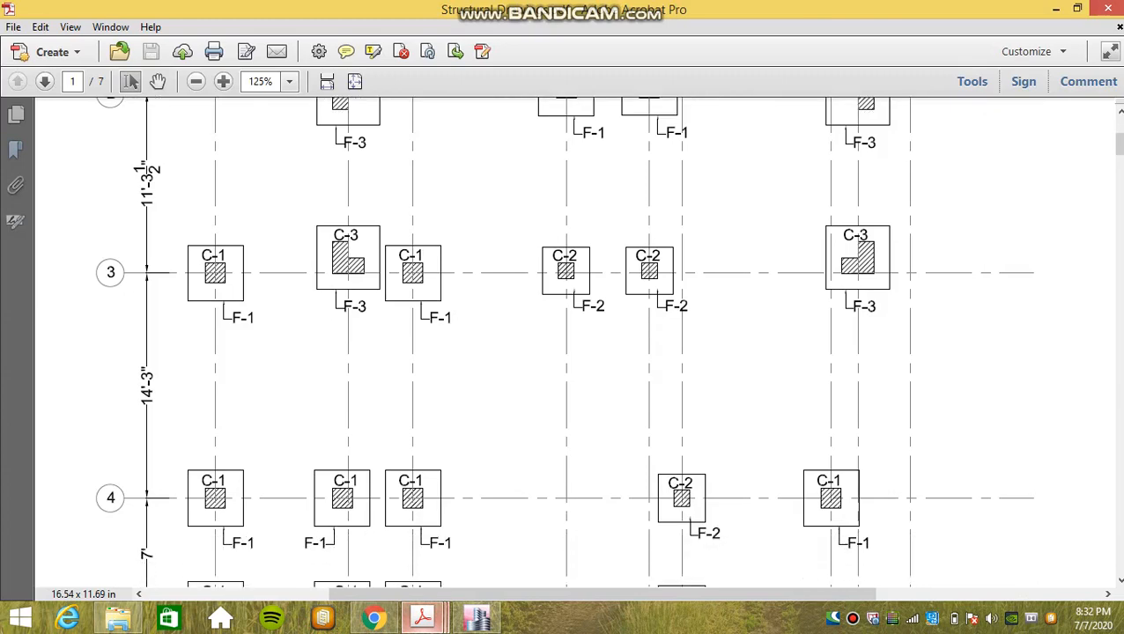
scroll(564, 343, up, 1)
scroll(564, 343, down, 1)
mouse_move(477, 619)
click(476, 533)
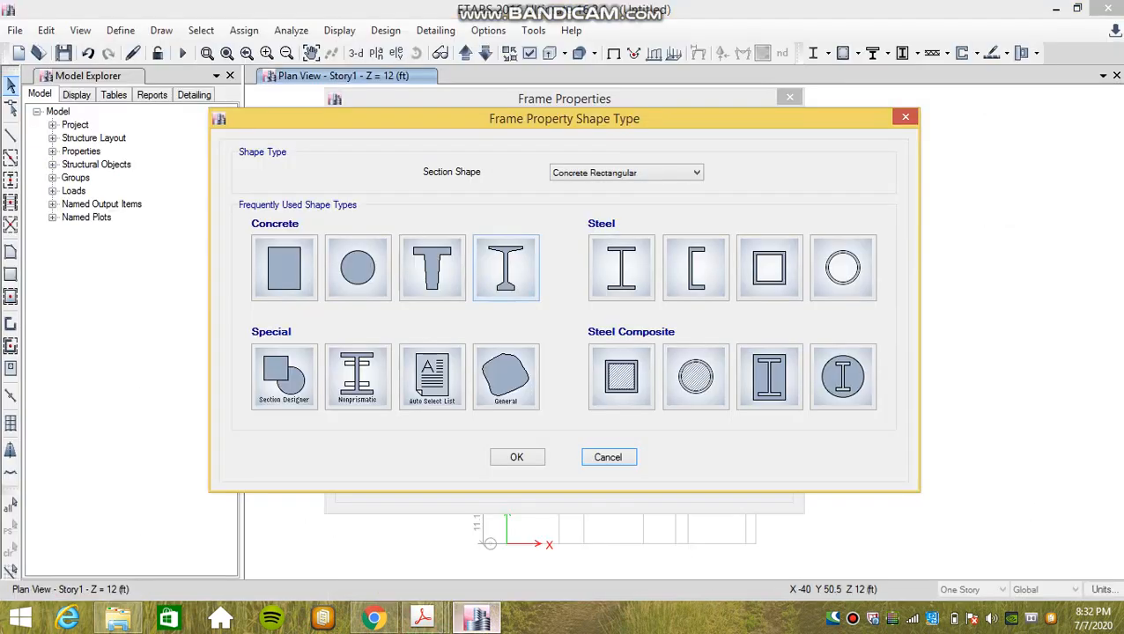
Step: Define a concrete rectangular frame section named Column 15X15 and set its depth to 15 in
click(285, 268)
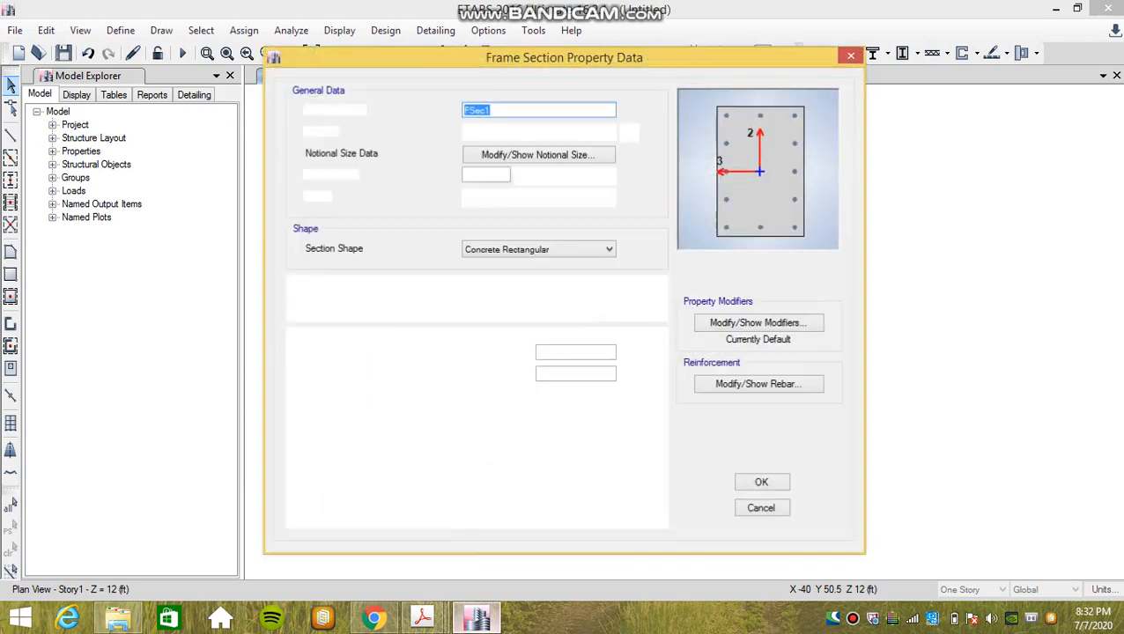
text(C)
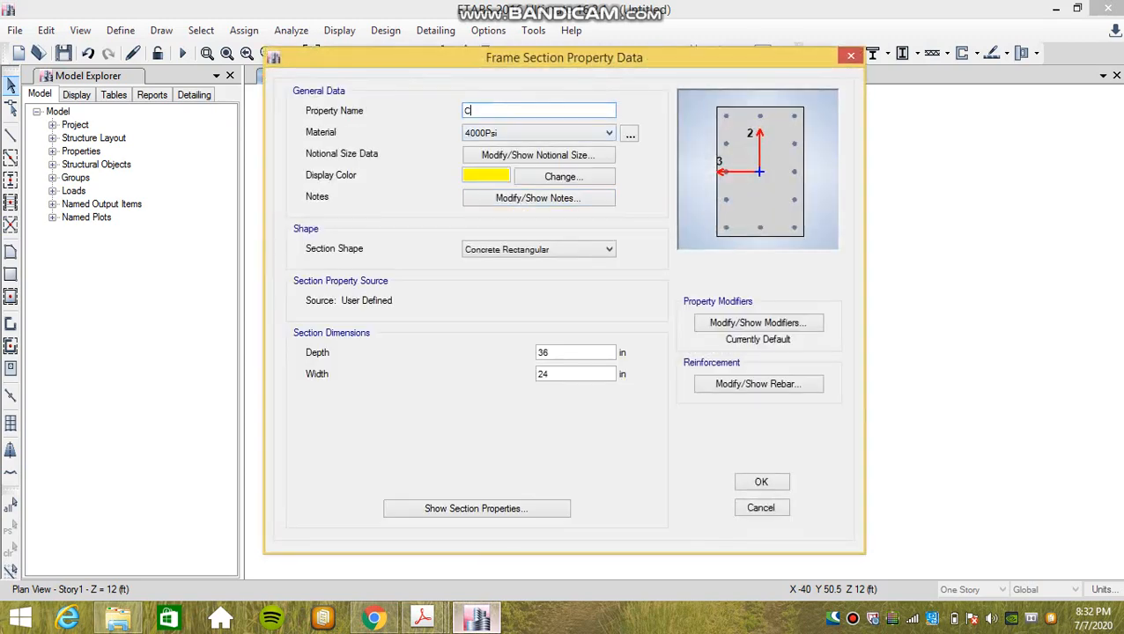
text(olumn 15X15)
click(561, 353)
key(shift+Home)
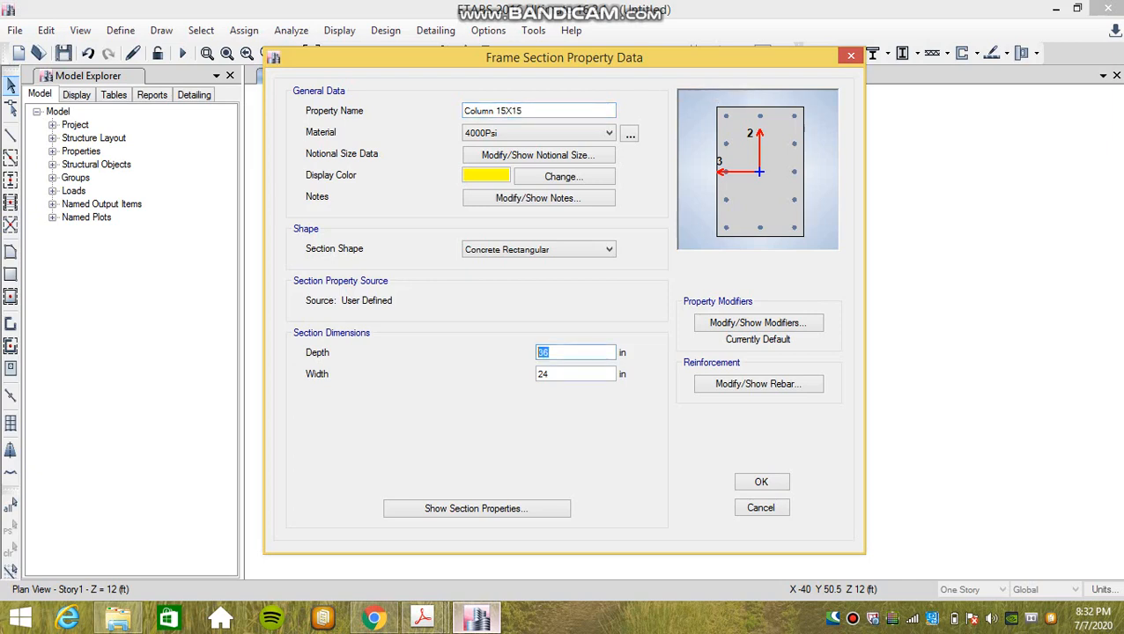
text(15)
key(Tab)
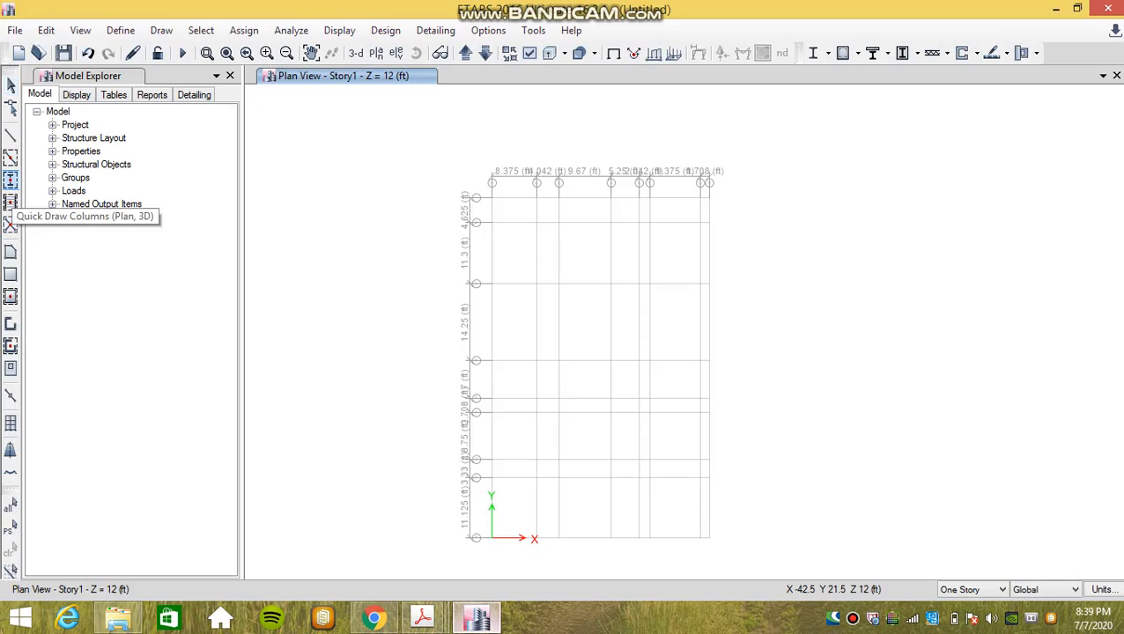
Step: Apply drawing to All Stories and quick-draw an L-Shaped Column at grid point B-9 in the Story1 plan
click(10, 201)
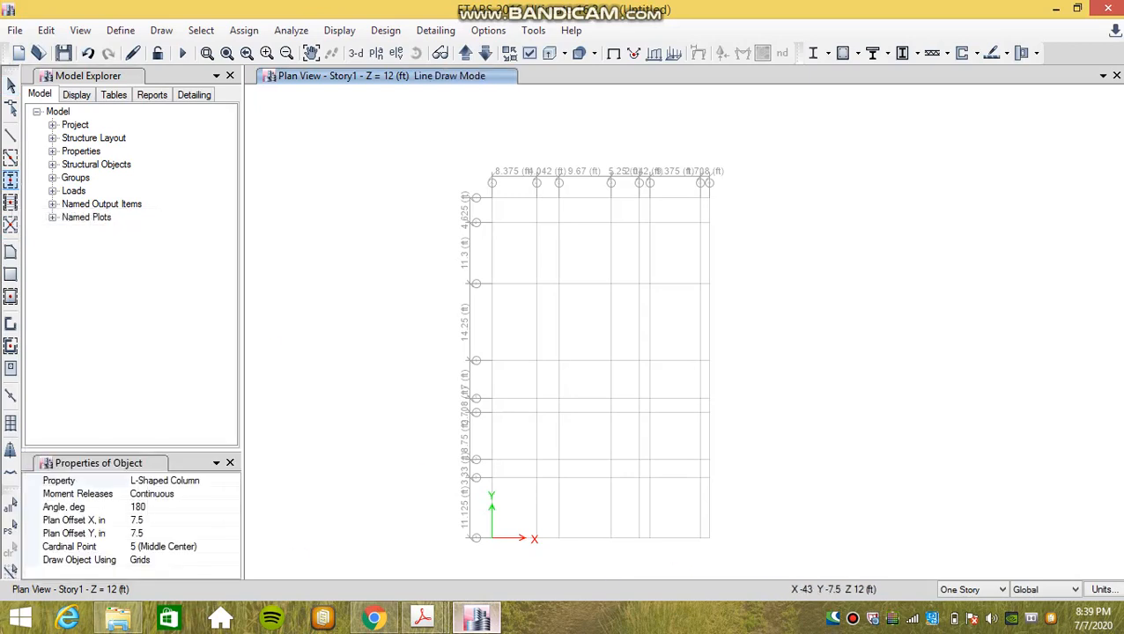
click(972, 589)
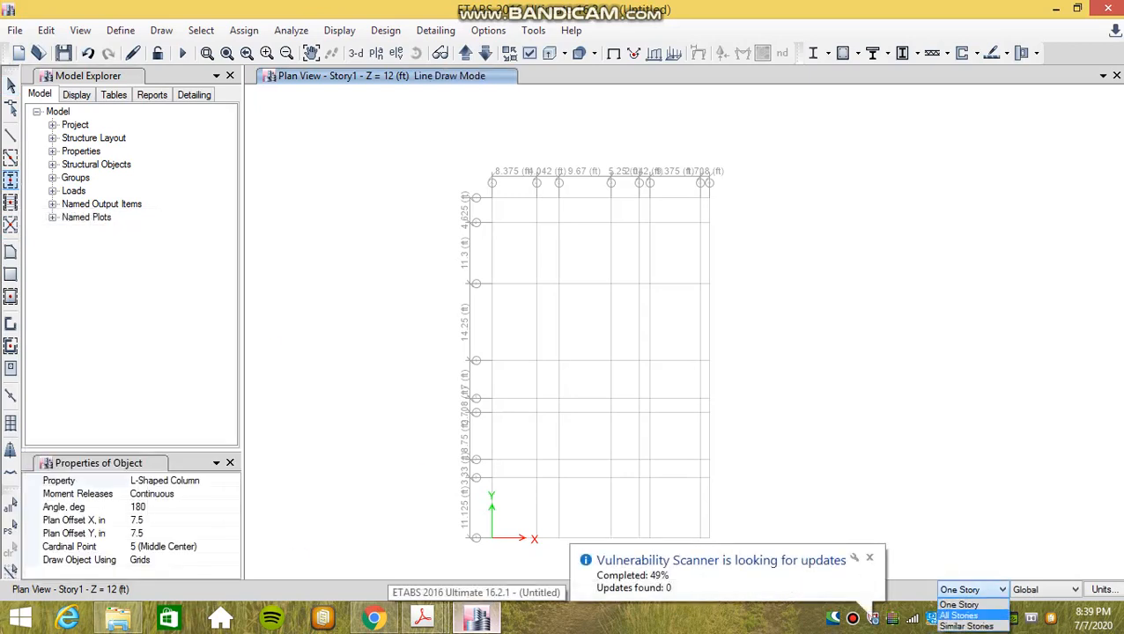
click(959, 615)
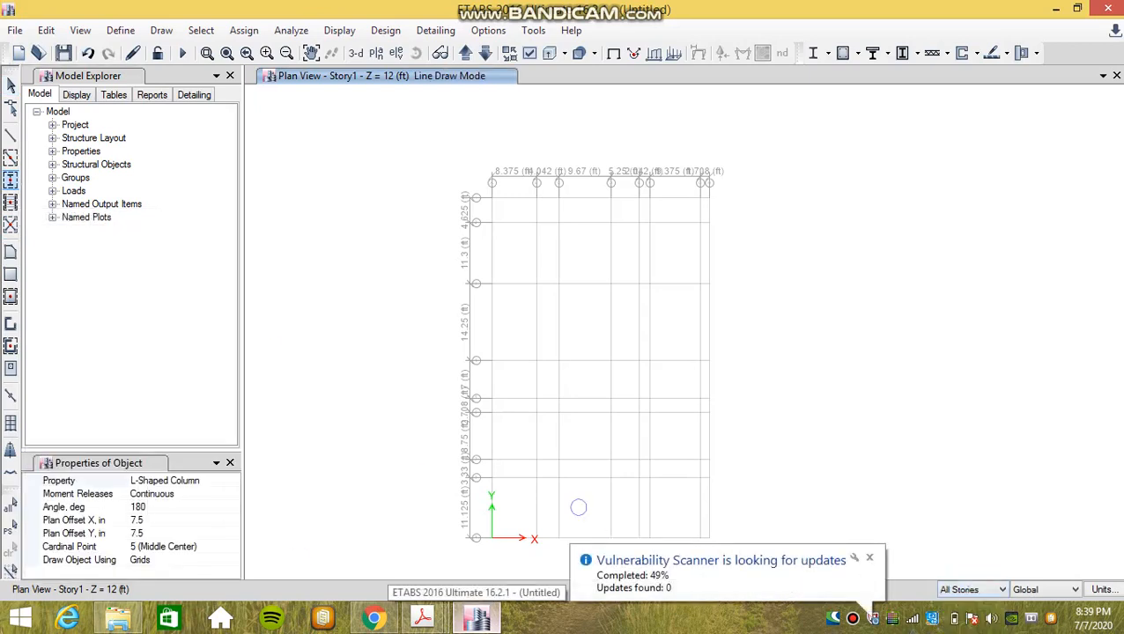
click(536, 534)
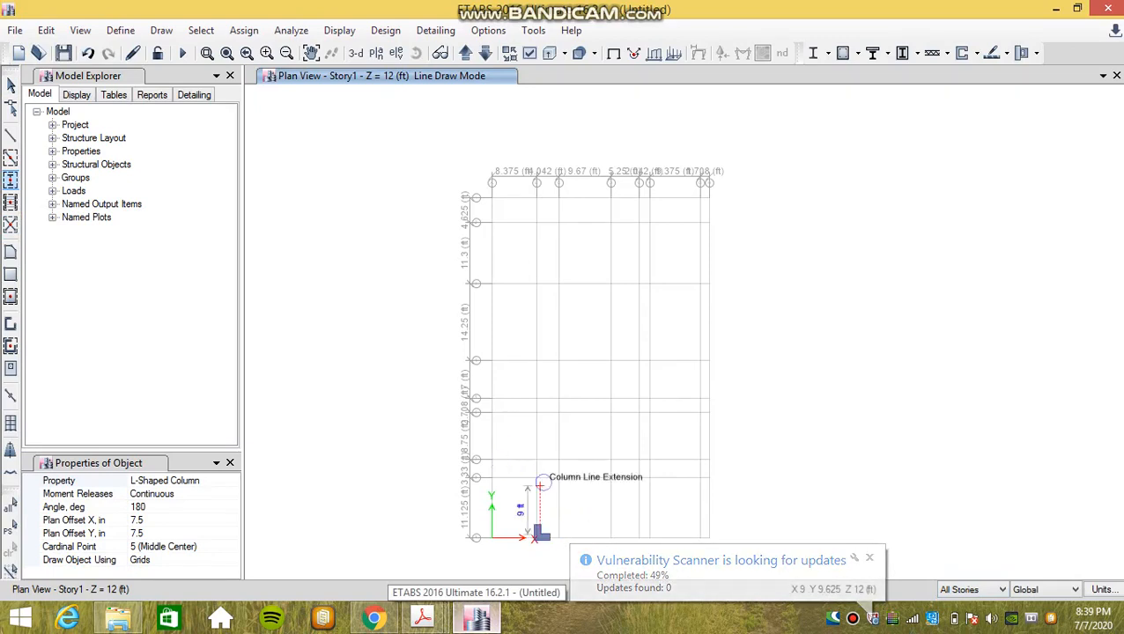
scroll(537, 467, up, 3)
scroll(538, 467, down, 3)
scroll(405, 356, up, 3)
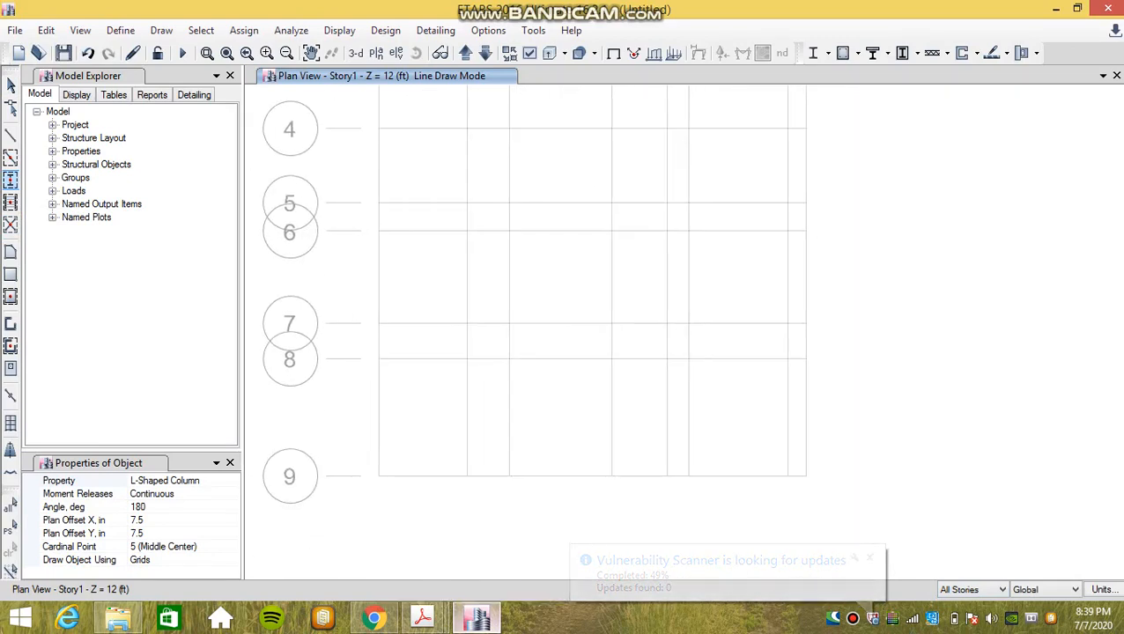
scroll(406, 356, down, 3)
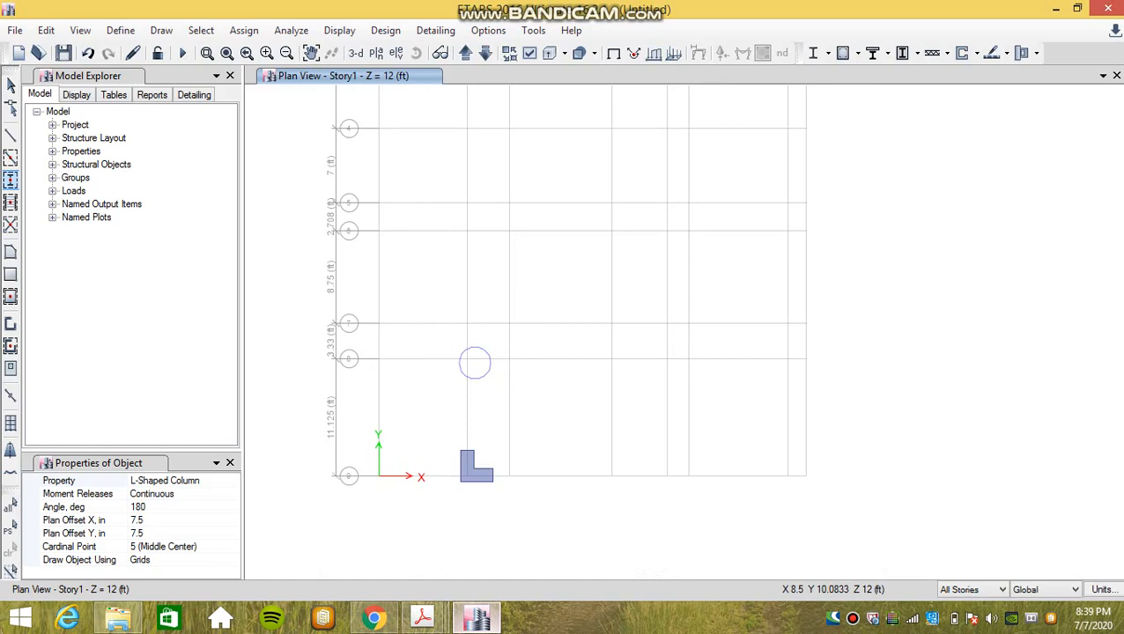
Step: Set the column angle to 90 degrees and Plan Offset Y to -7.5 in, and place the L-Shaped Column at grid point B-8
click(141, 507)
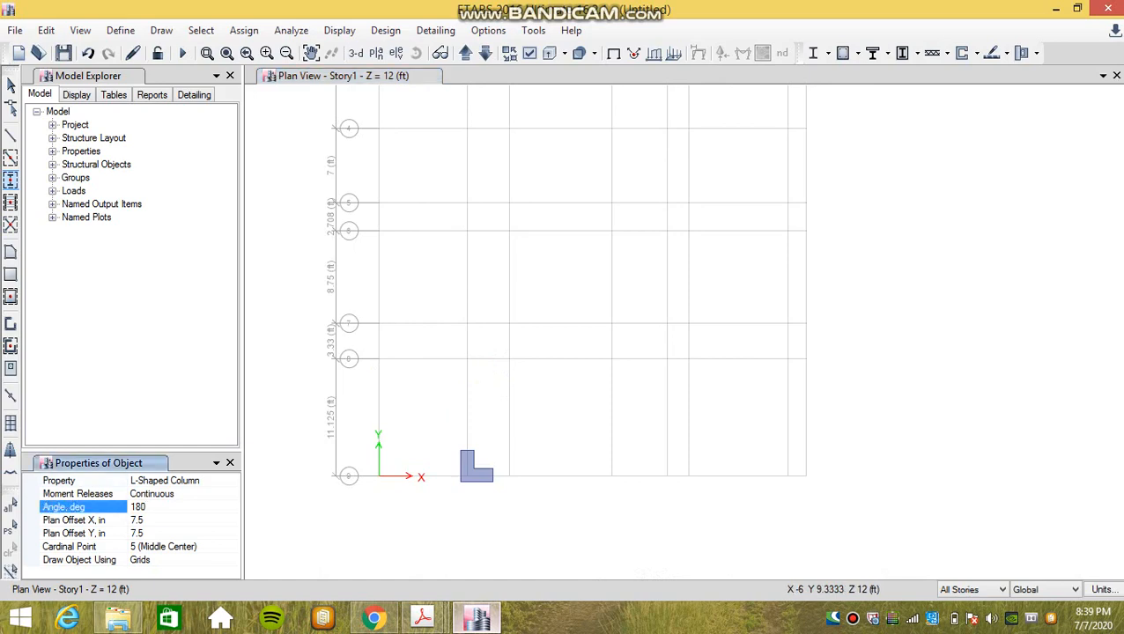
text(90)
click(137, 533)
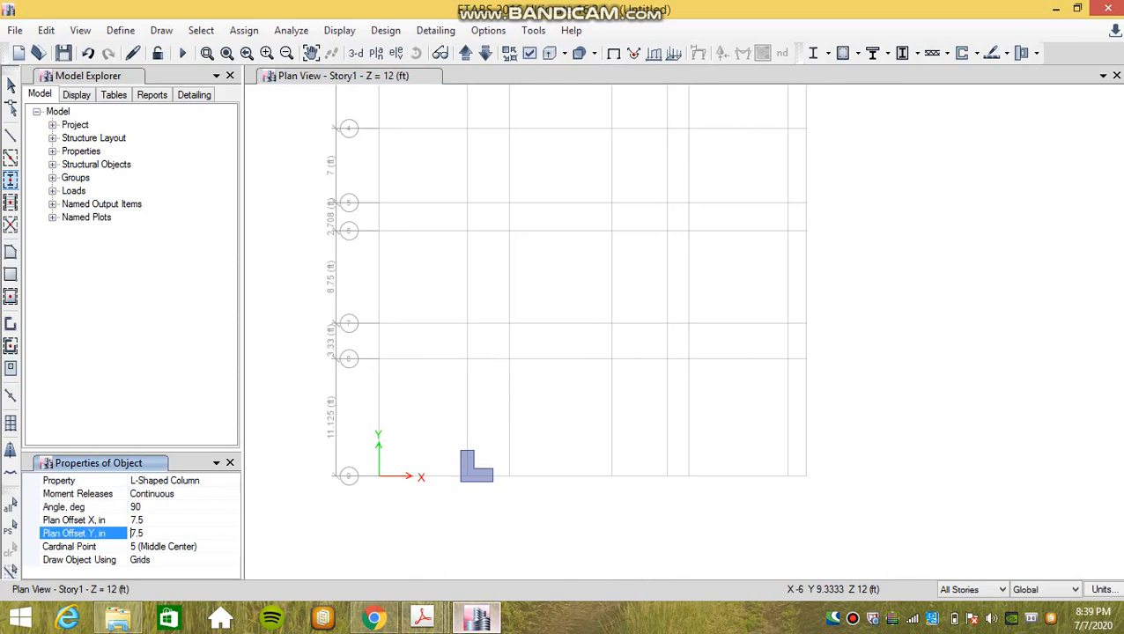
text(-)
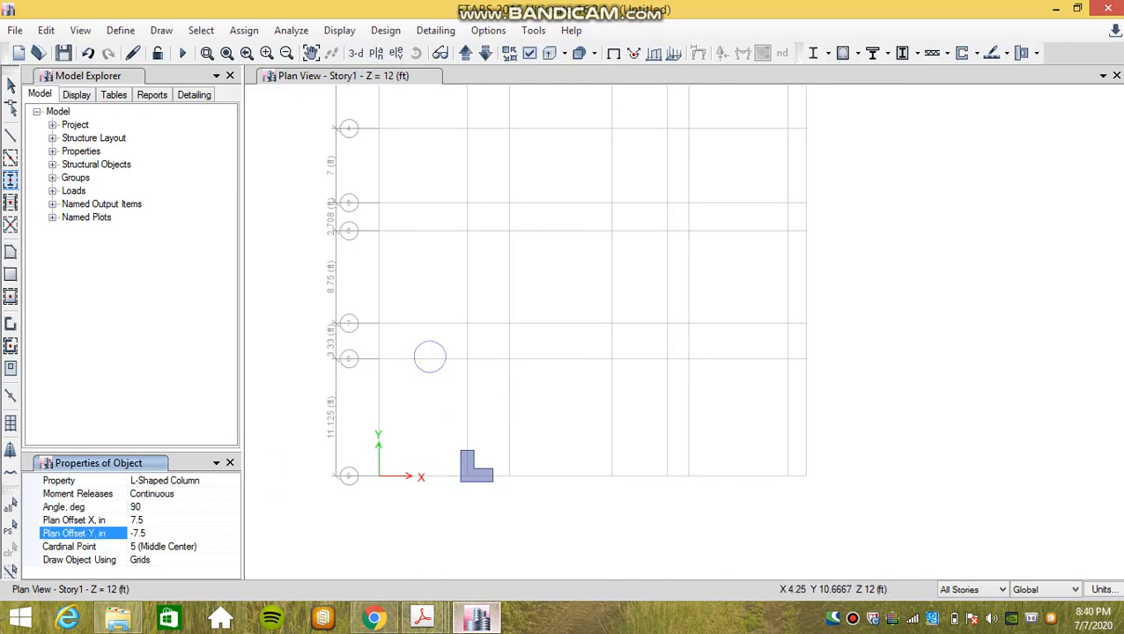
click(139, 520)
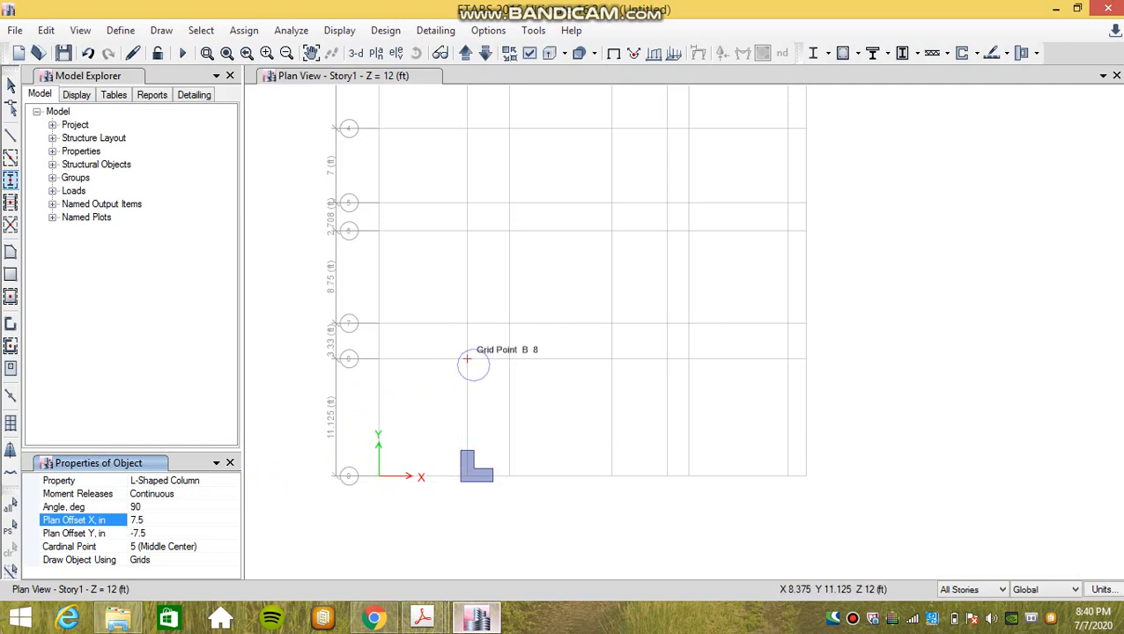
click(467, 359)
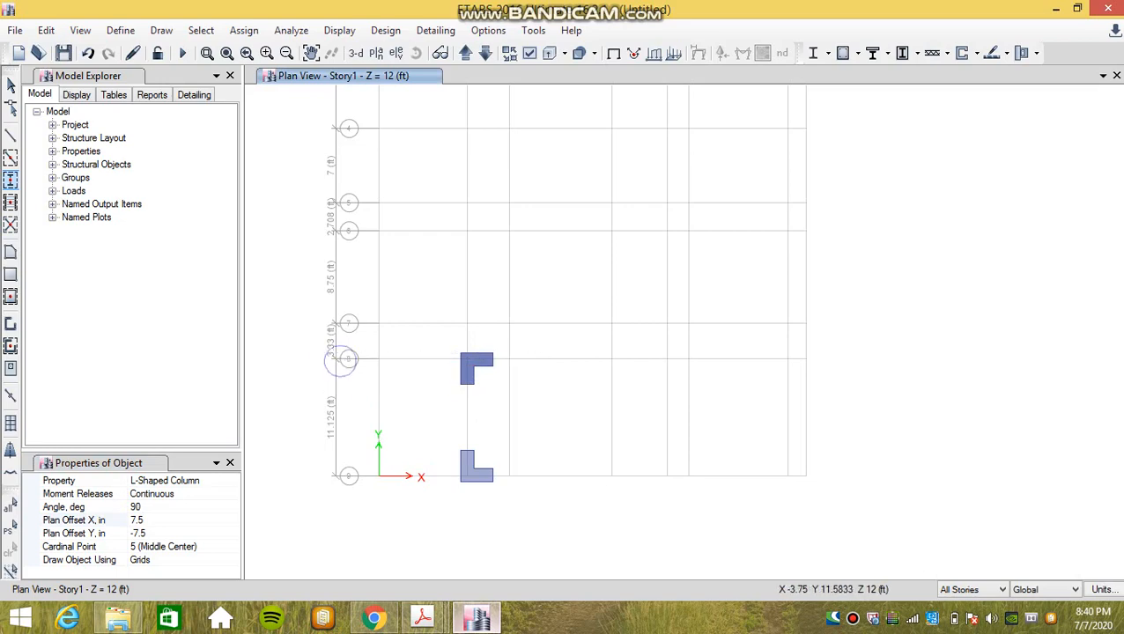
Step: Check the C-3 column positions in the Structural Drawings PDF and place an L-Shaped Column at grid point B-2 in ETABS
scroll(344, 360, down, 2)
middle_drag(474, 224, 465, 467)
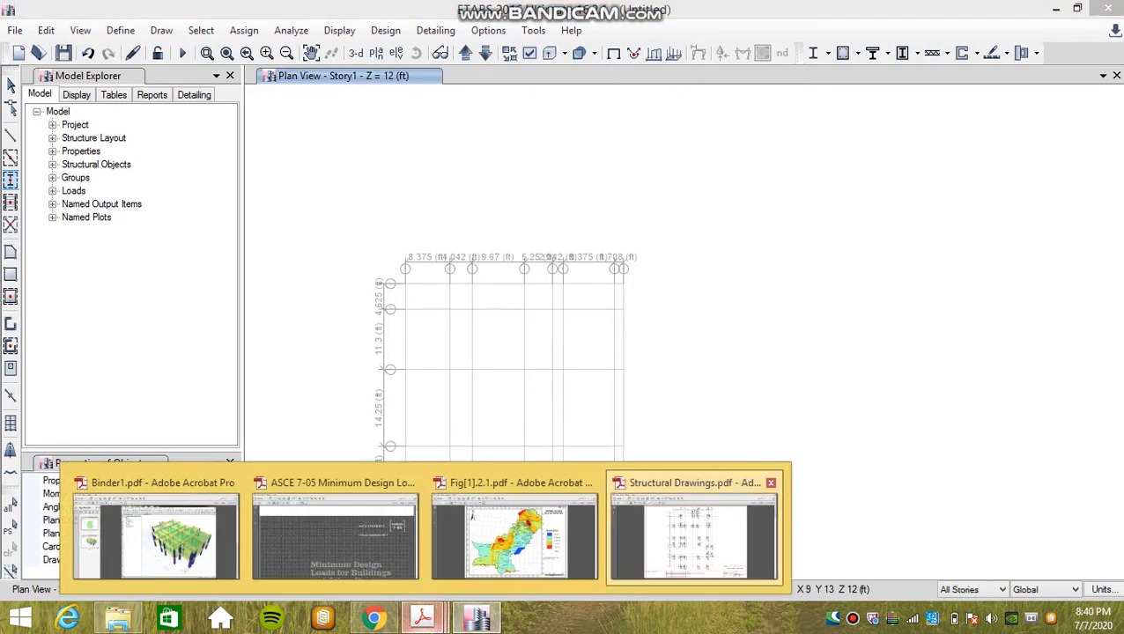
click(696, 527)
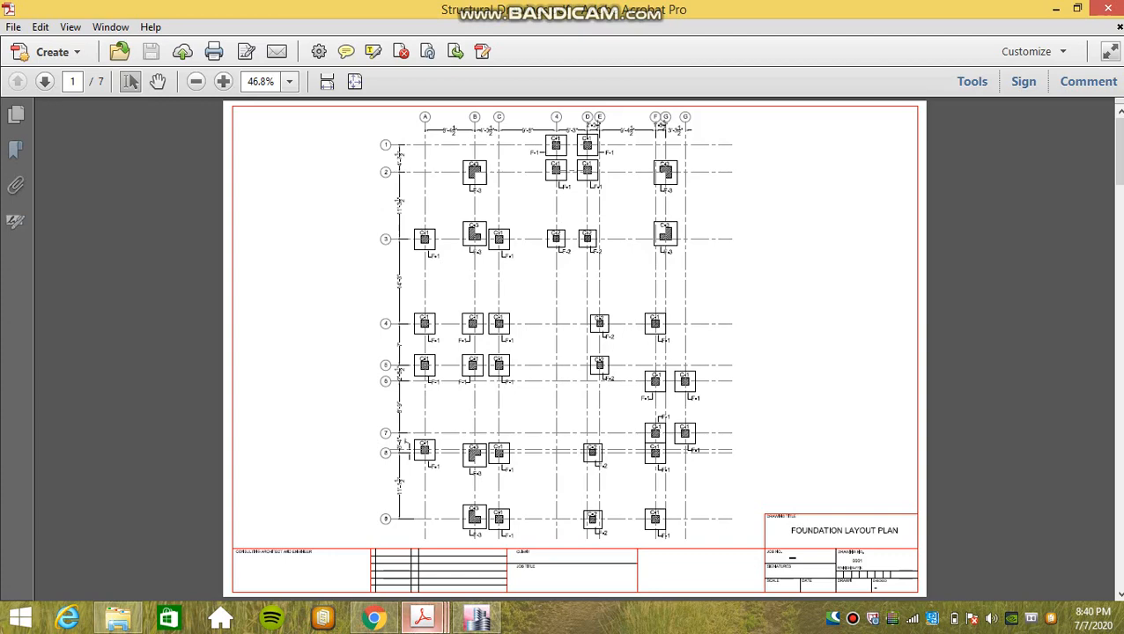
ctrl+scroll(535, 155, up, 5)
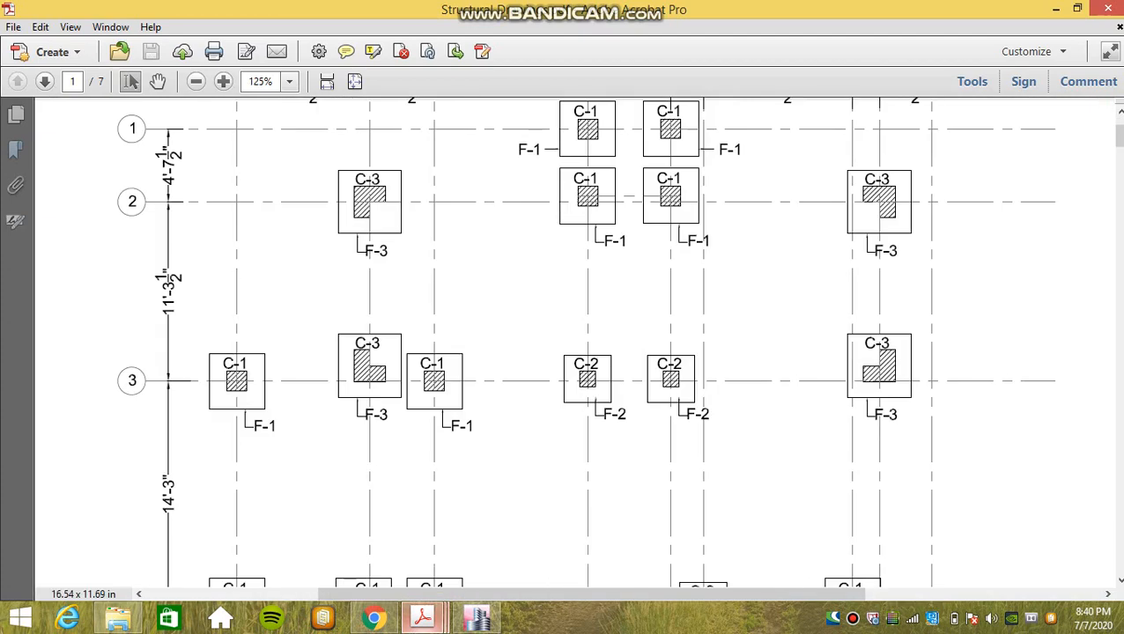
ctrl+scroll(564, 343, down, 1)
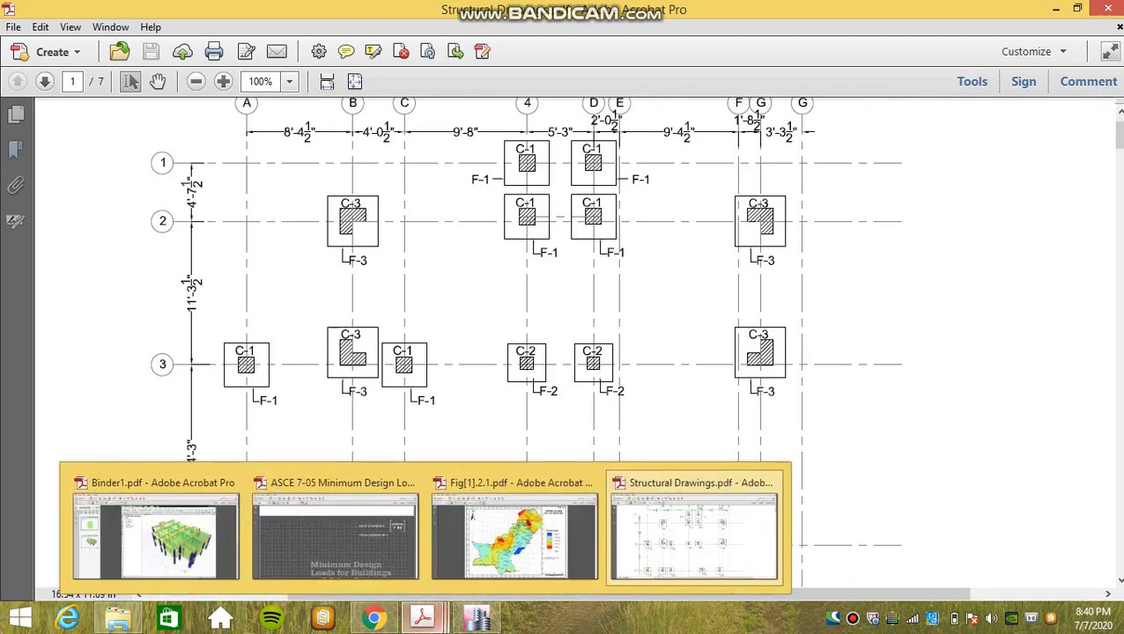
click(476, 620)
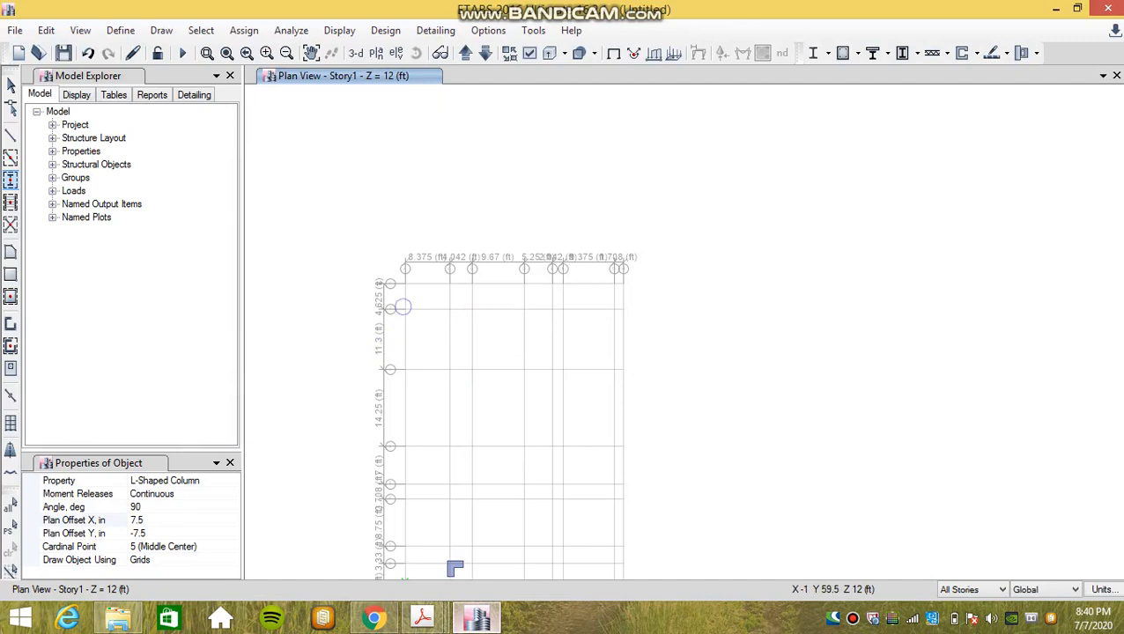
click(451, 311)
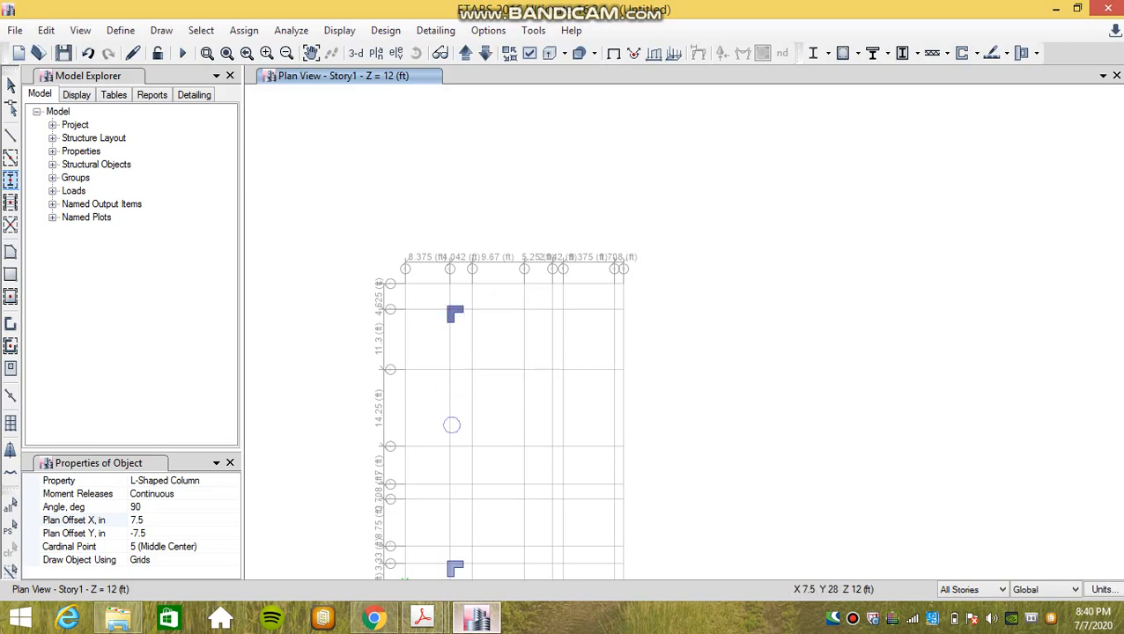
Step: Check the orientation of the C-3 column at grid point B-3 in the Structural Drawings PDF, and return to ETABS
mouse_move(421, 619)
click(695, 536)
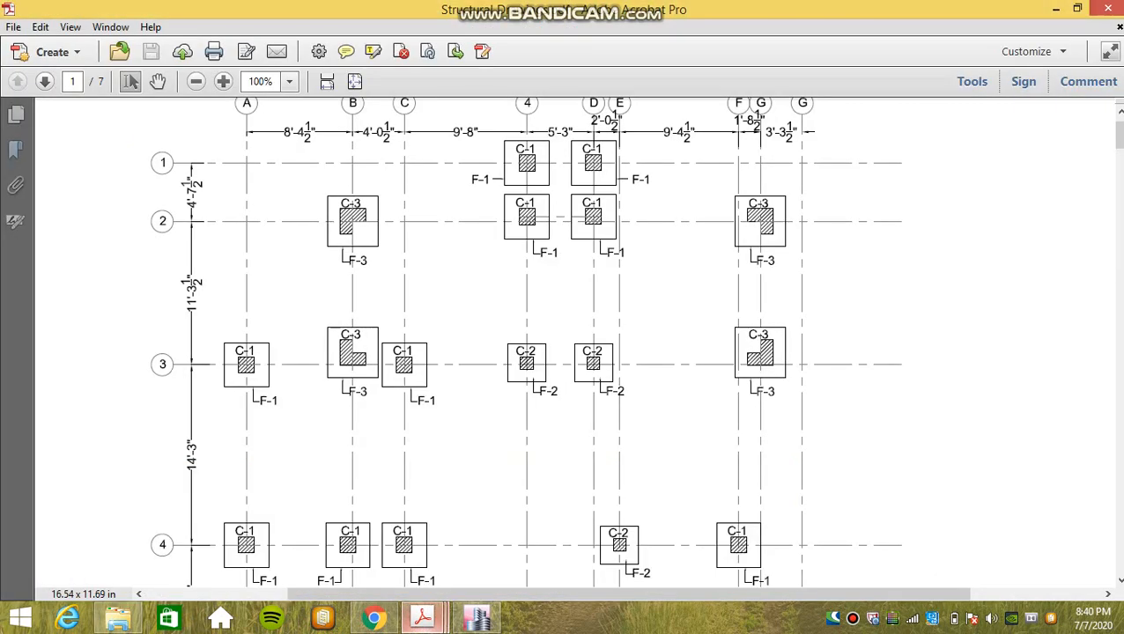
click(476, 619)
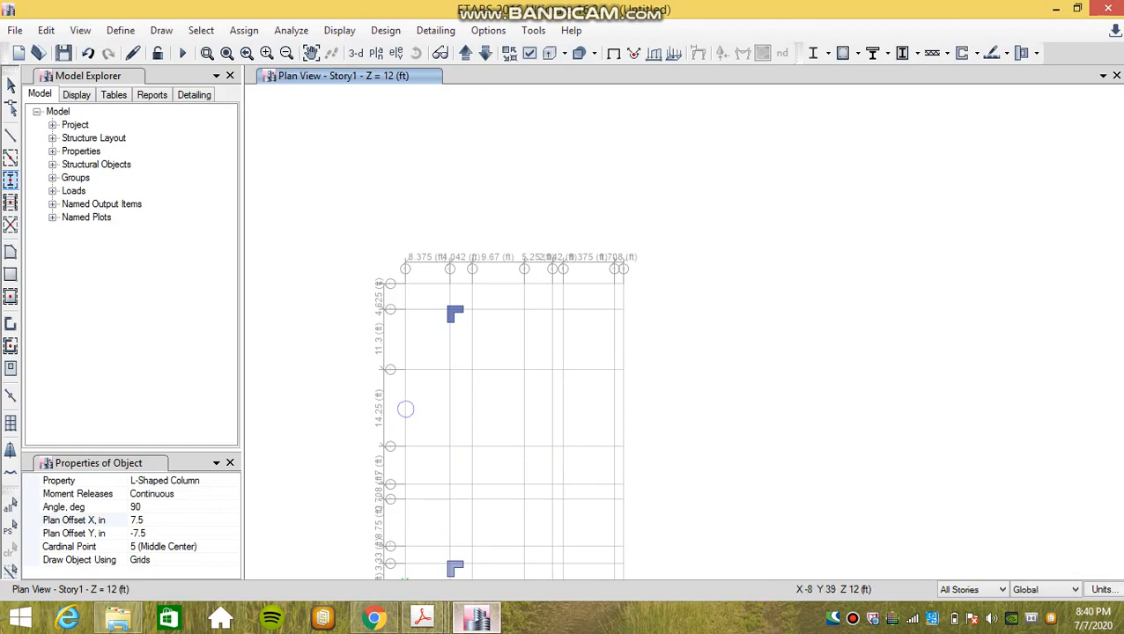
Step: Set the column angle to 180 degrees and Plan Offset Y to 7.5 in, and place the L-Shaped Column at grid point B-3
click(146, 508)
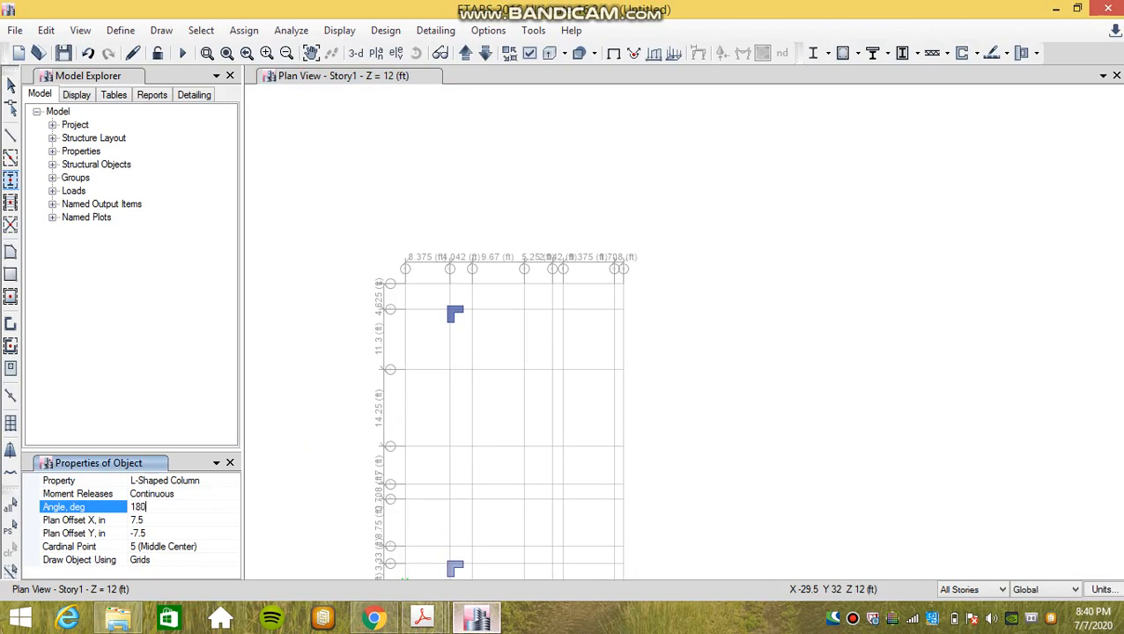
click(139, 534)
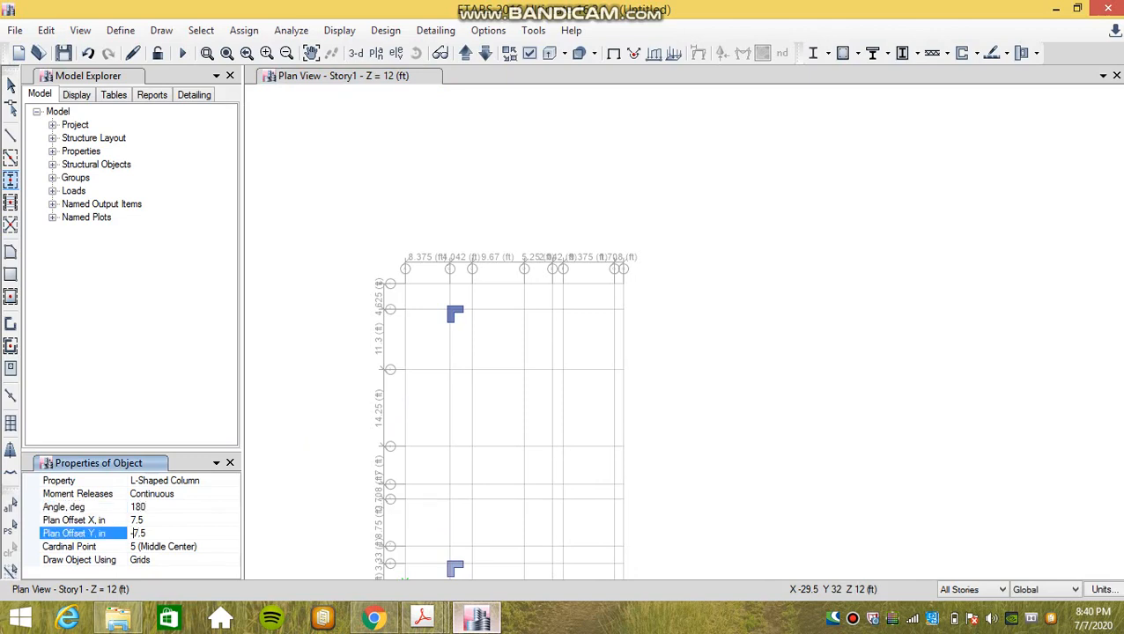
key(BackSpace)
click(145, 521)
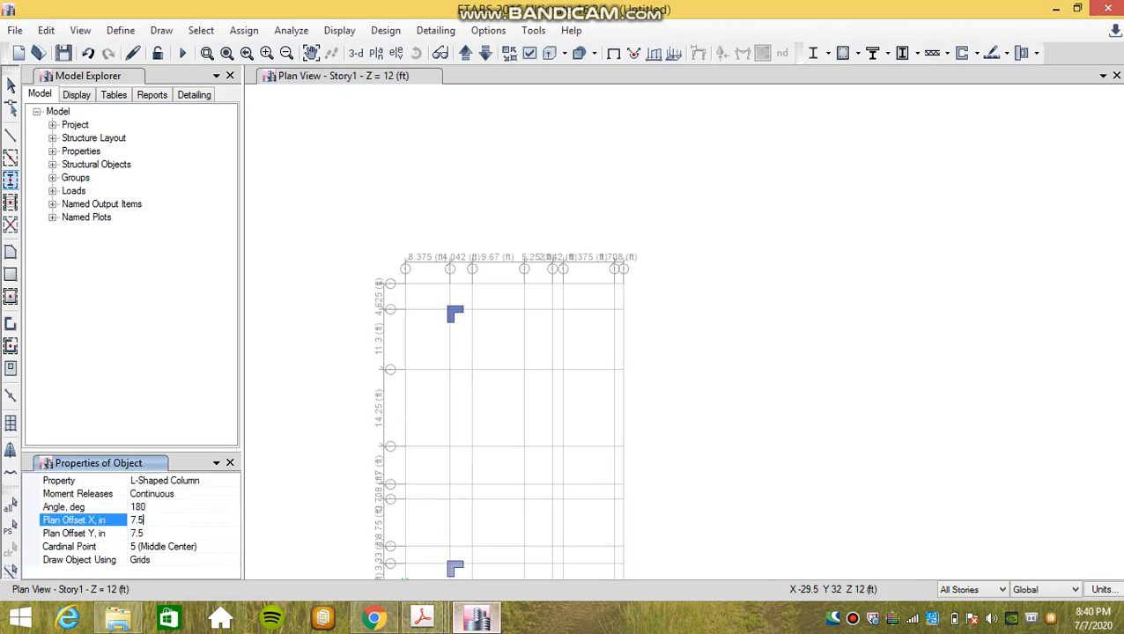
click(450, 369)
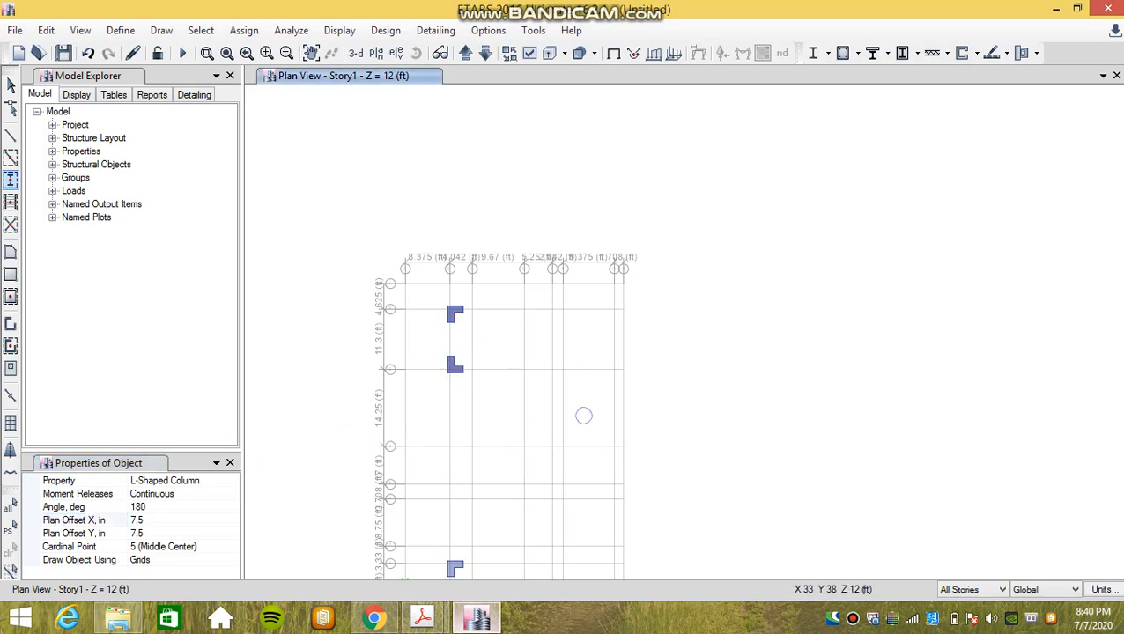
Step: Review the C-3 columns on grid lines 2 and 3 near line G in the Structural Drawings PDF, and return to ETABS
mouse_move(582, 414)
middle_down()
mouse_move(539, 376)
mouse_move(547, 263)
middle_up()
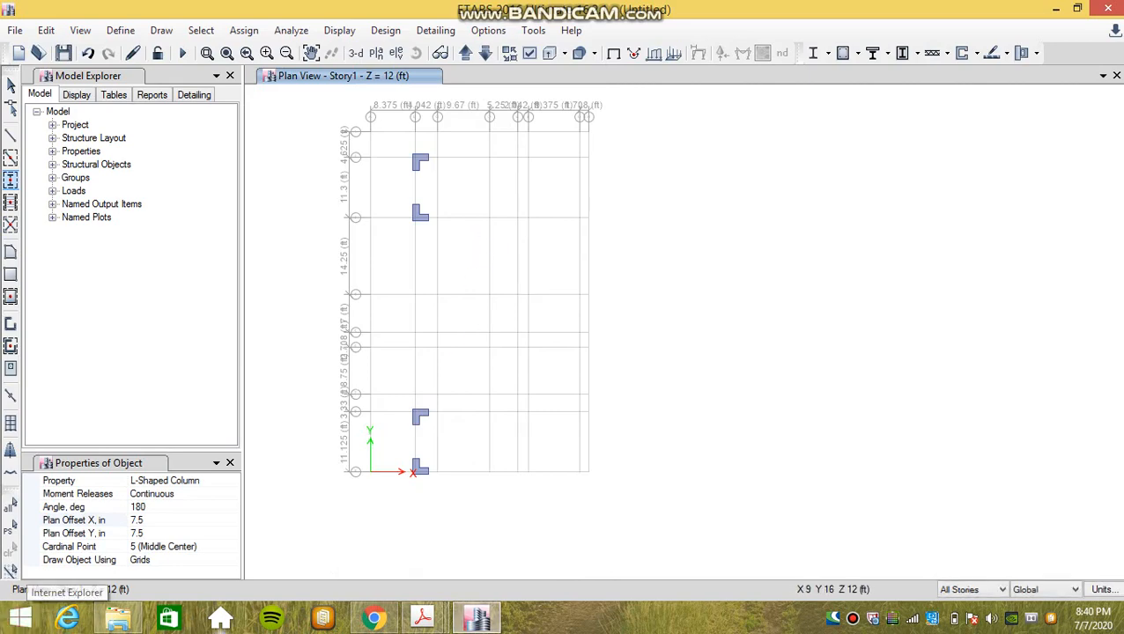
mouse_move(422, 619)
click(695, 533)
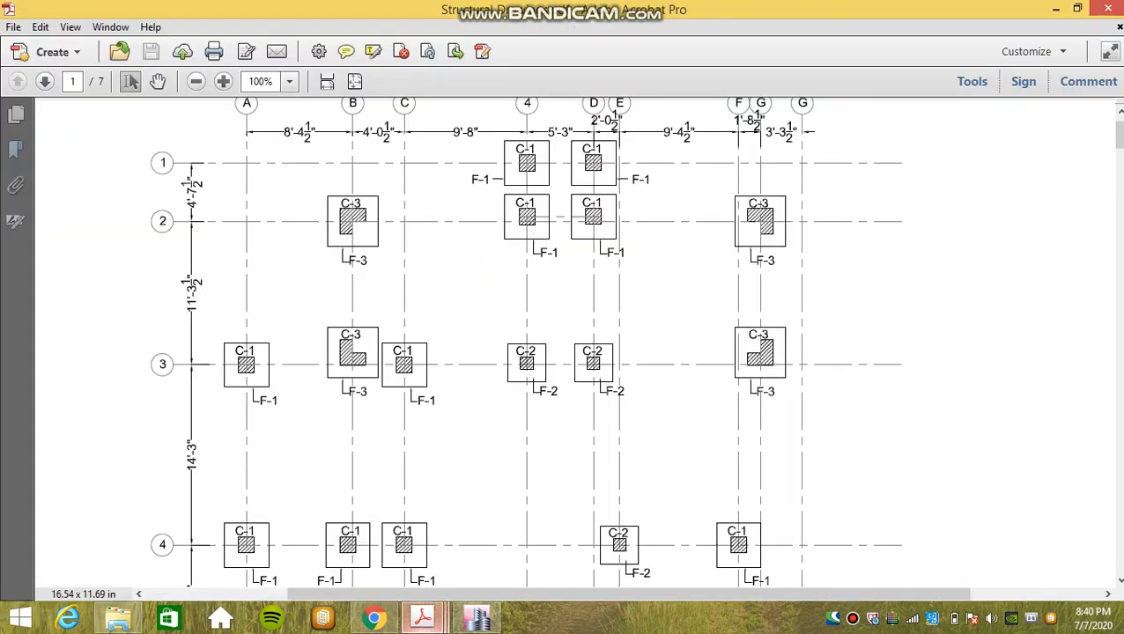
scroll(574, 342, up, 1)
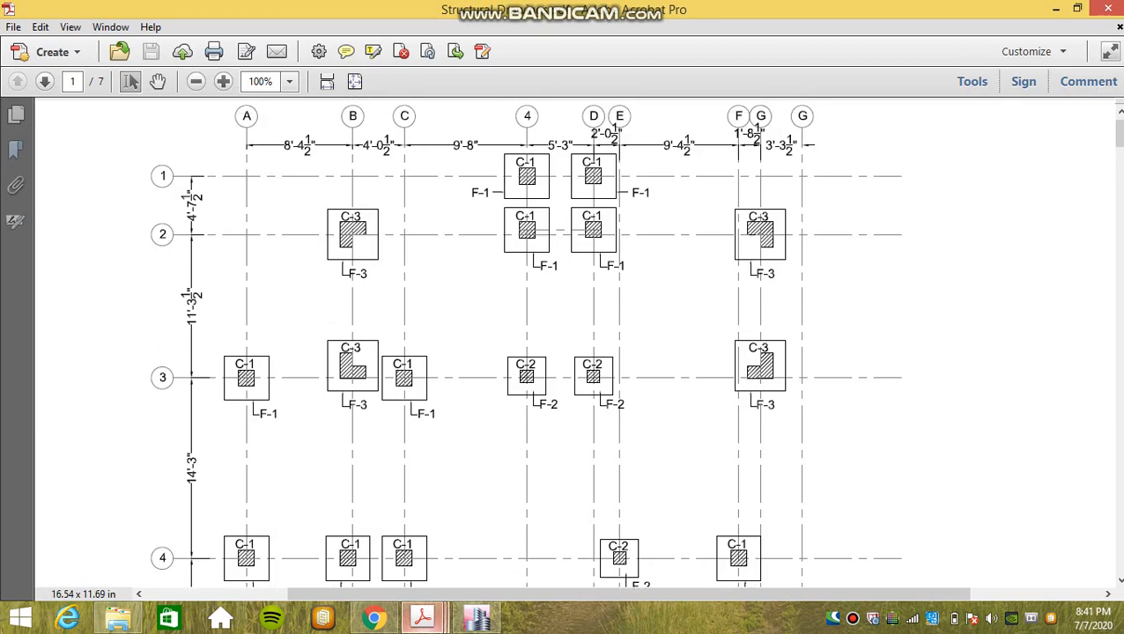
mouse_move(422, 619)
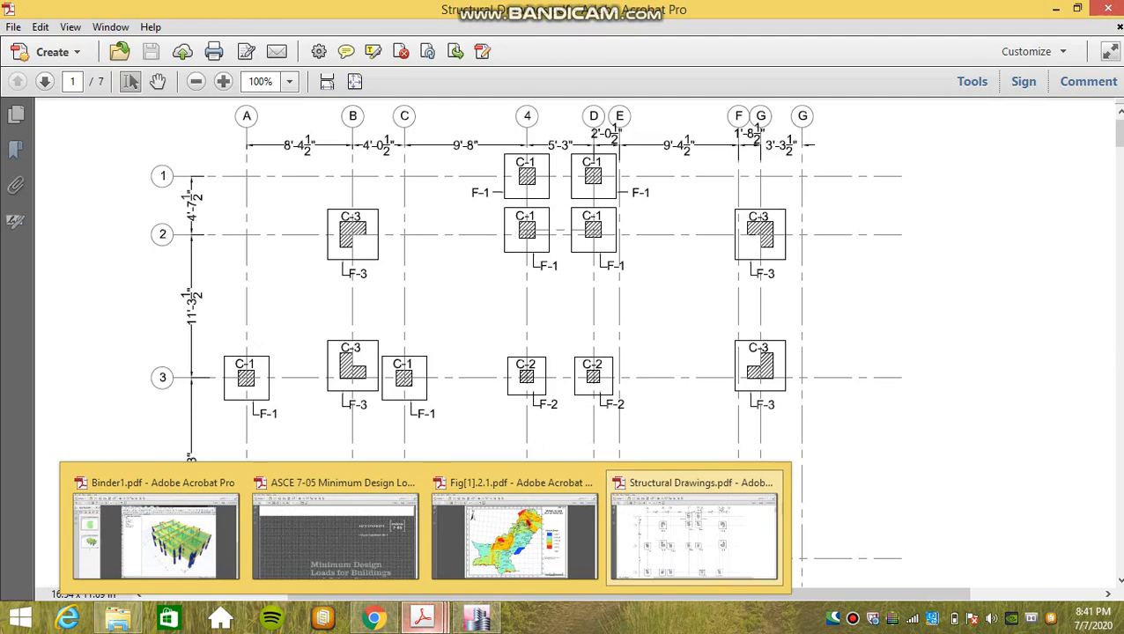
click(476, 619)
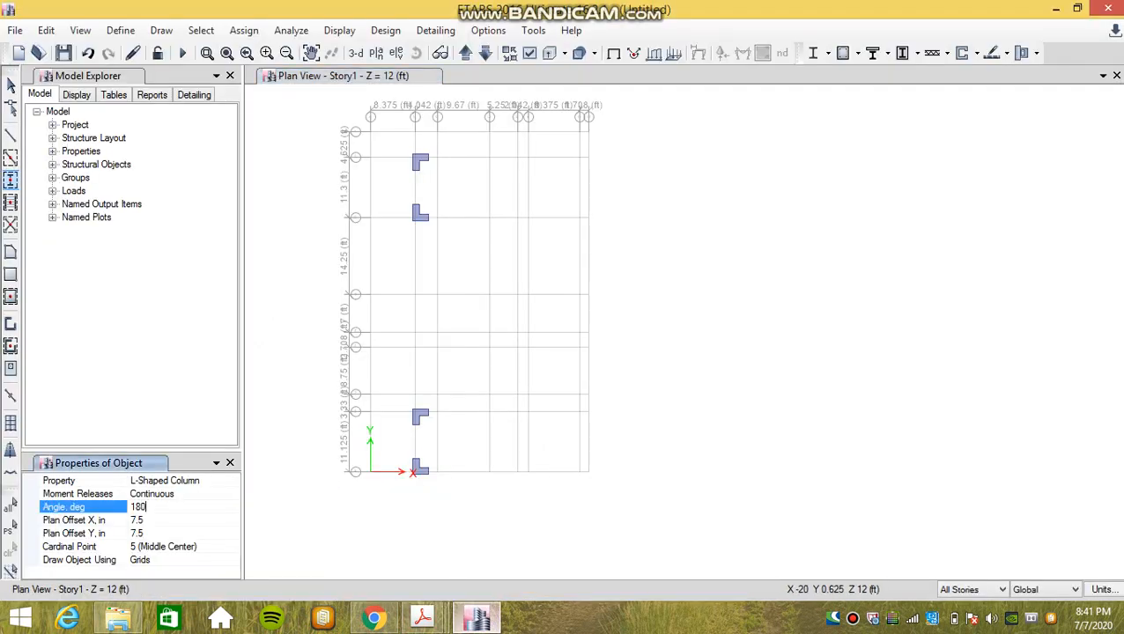
Step: Set the column angle to 0 degrees and both plan offsets to -7.5 in, and place the L-Shaped Column at grid point G-2
key(BackSpace)
key(BackSpace)
key(BackSpace)
key(Return)
text(-)
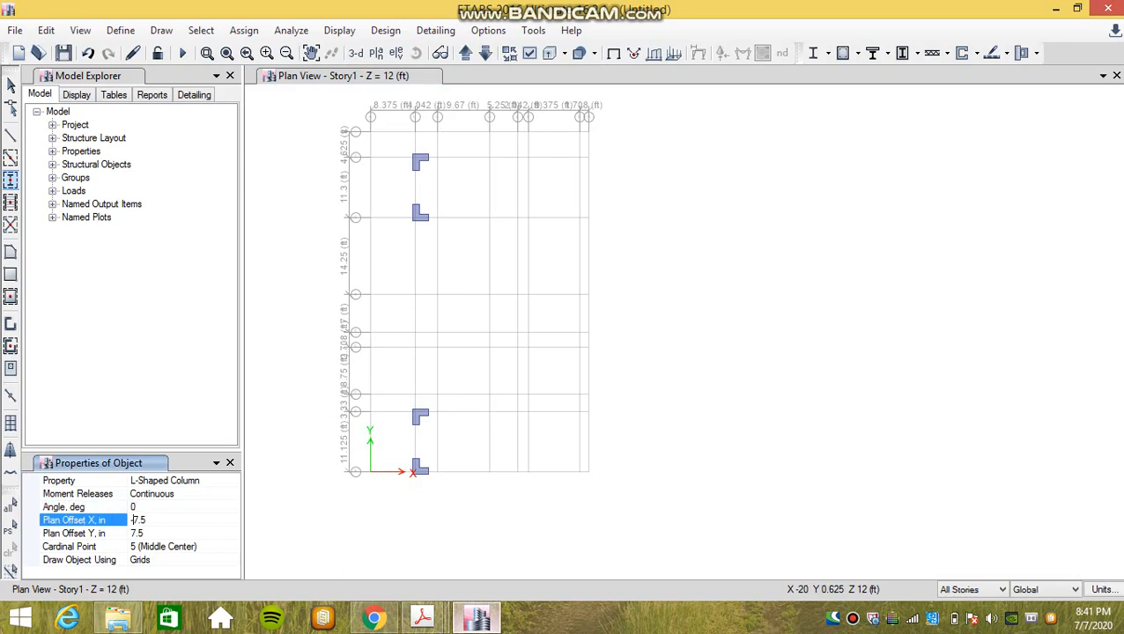
key(Return)
text(-)
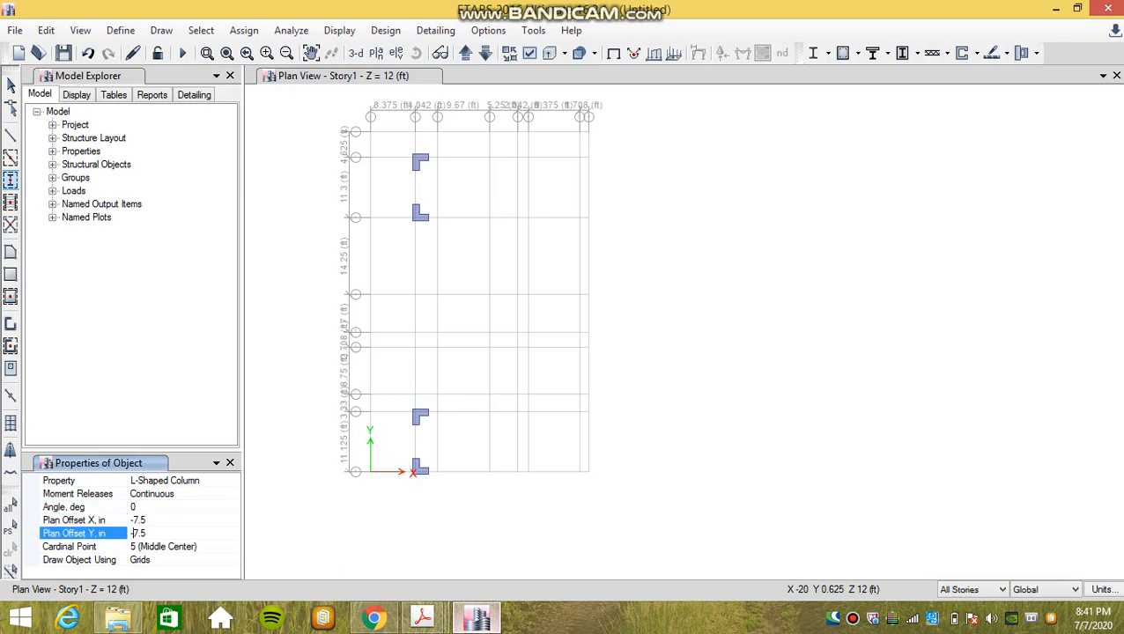
key(Up)
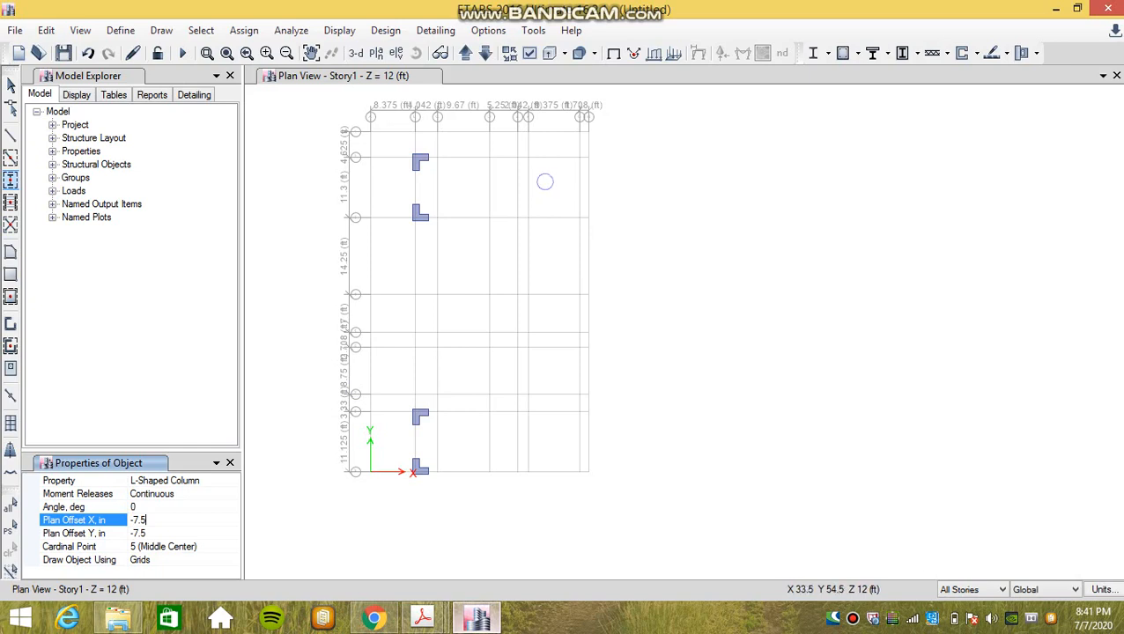
click(575, 160)
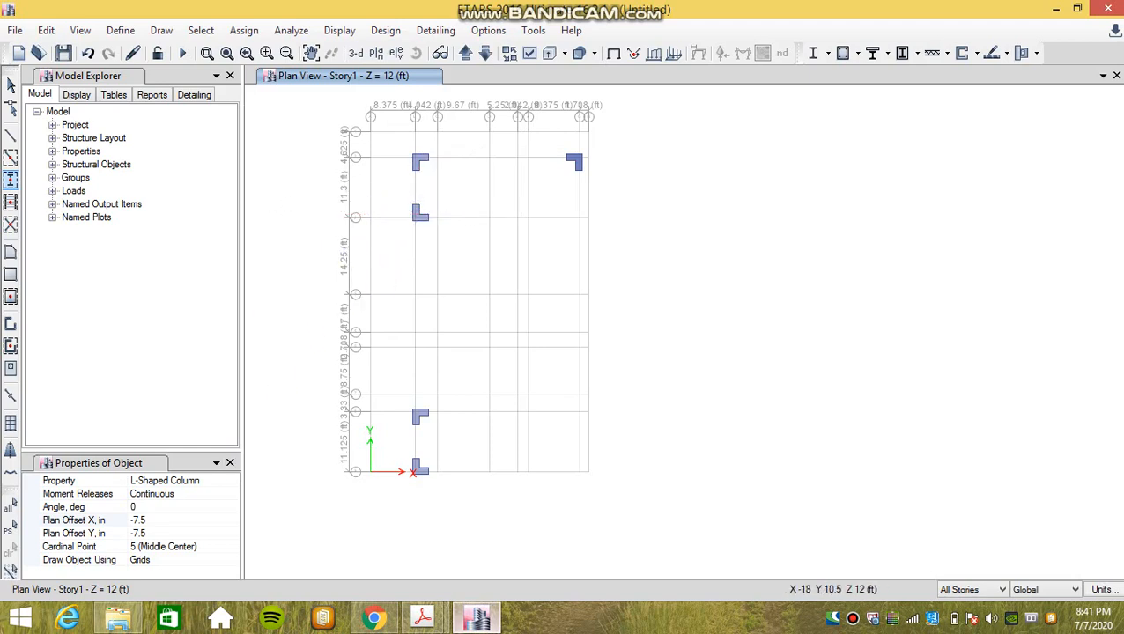
Step: Set the column angle to 270 degrees and Plan Offset Y to 7.5 in, and place the L-Shaped Column at grid point G-3
double_click(134, 508)
key(BackSpace)
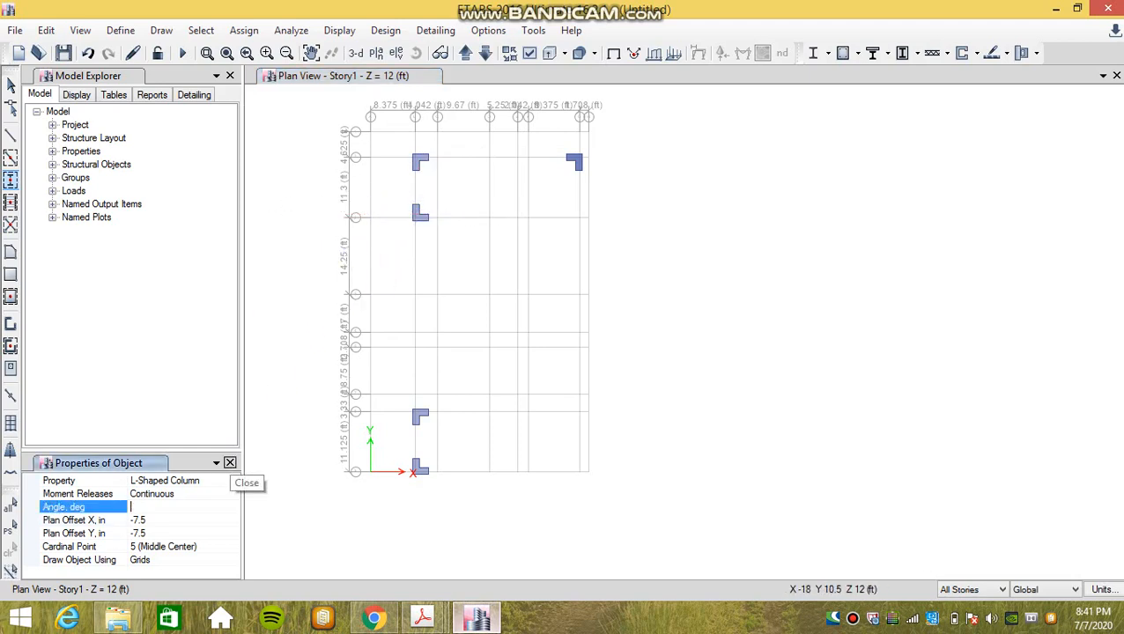
key(Return)
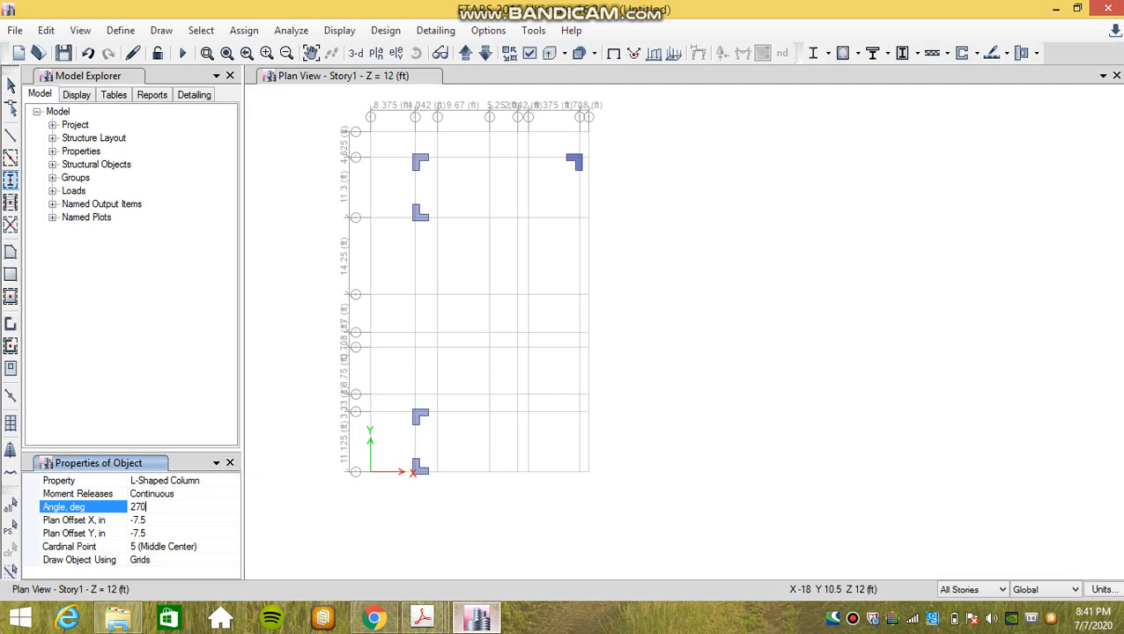
click(134, 534)
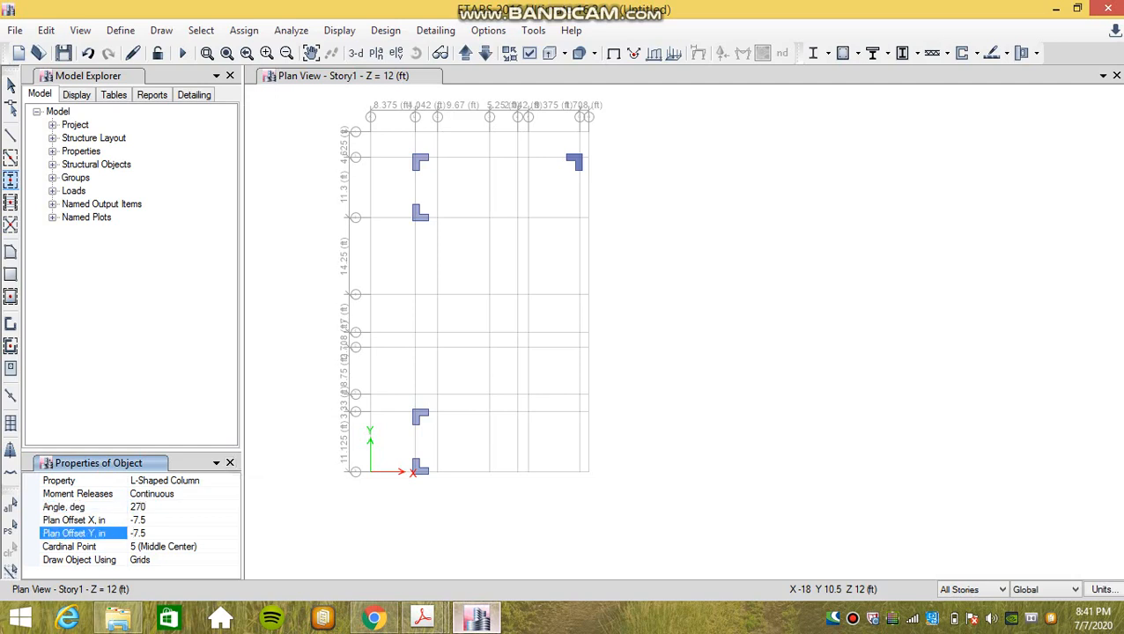
key(BackSpace)
click(146, 520)
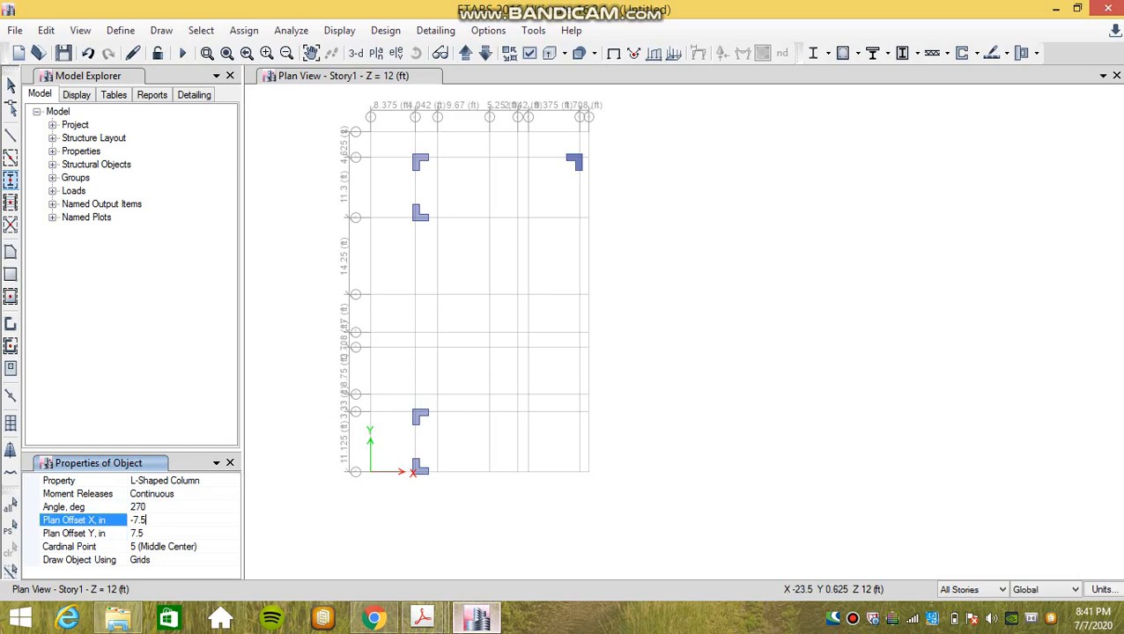
click(581, 211)
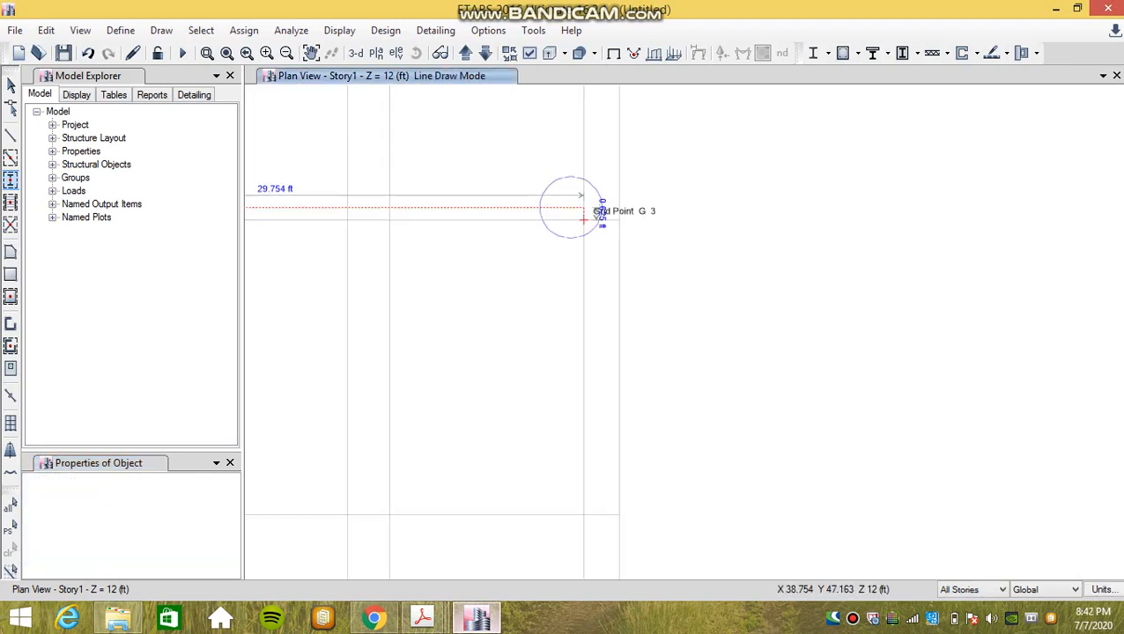
click(583, 218)
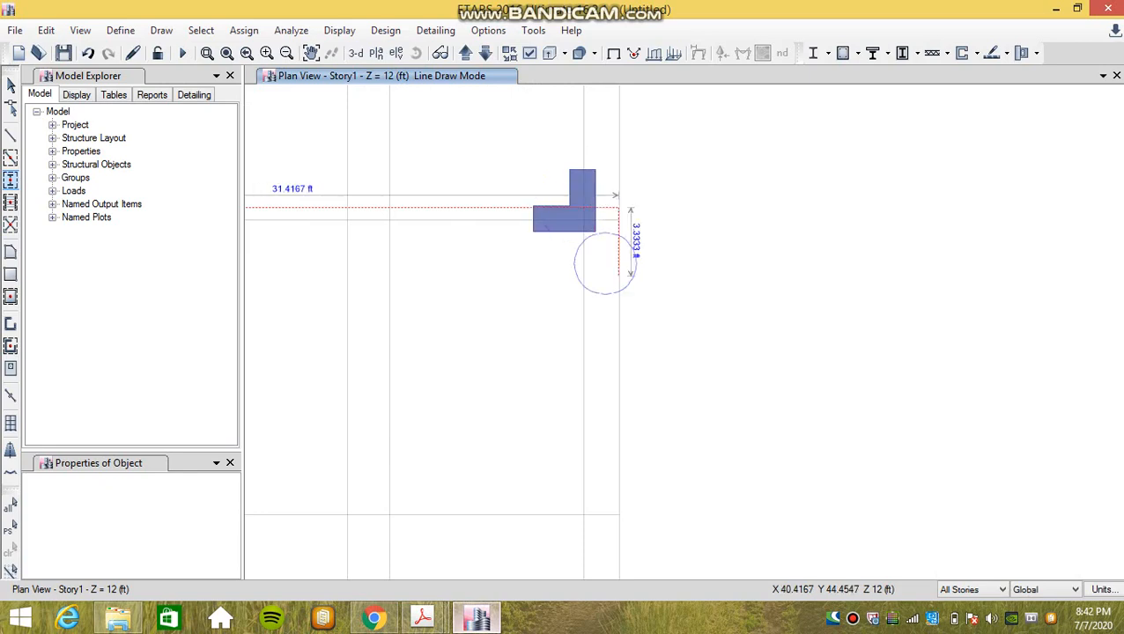
scroll(602, 251, down, 3)
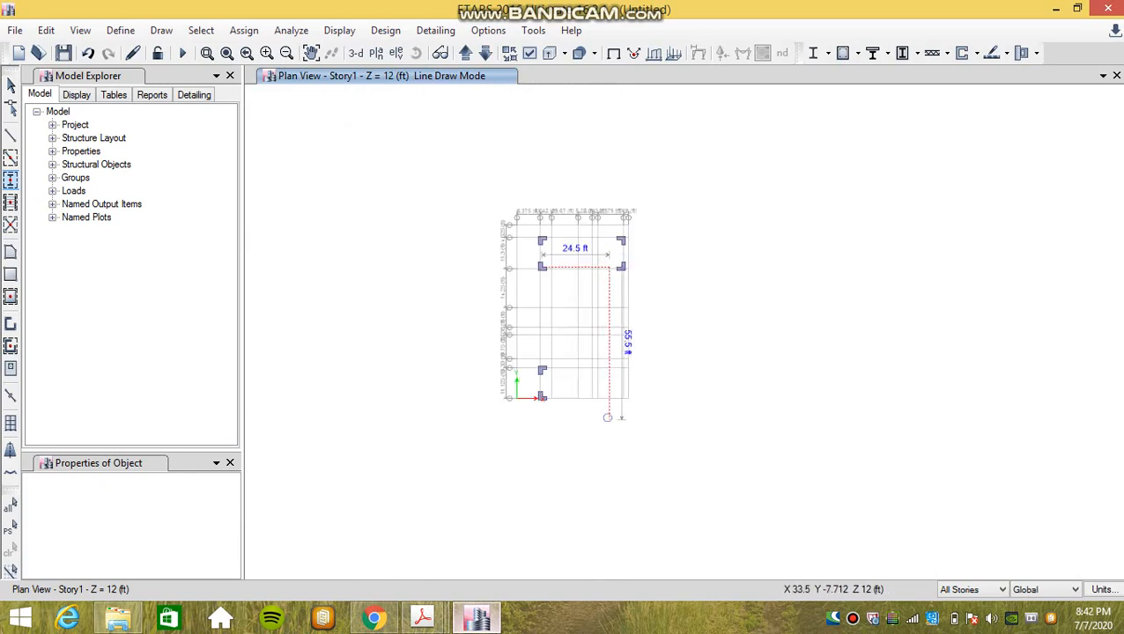
key(Escape)
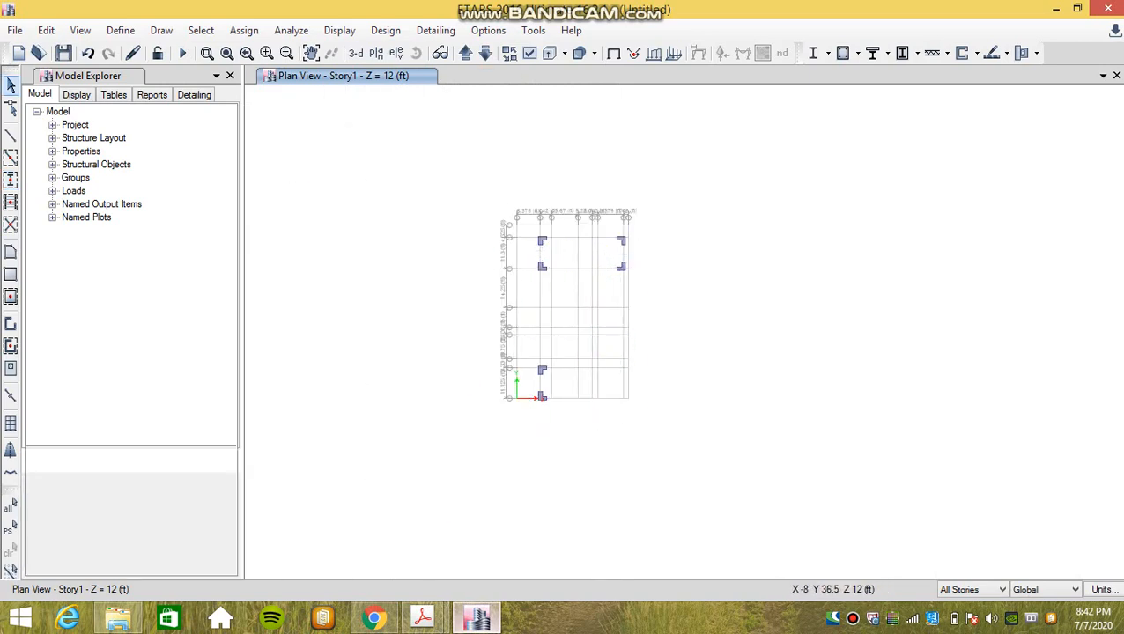
Step: Restart quick column drawing with the Column 15X15 in section as the property
click(11, 179)
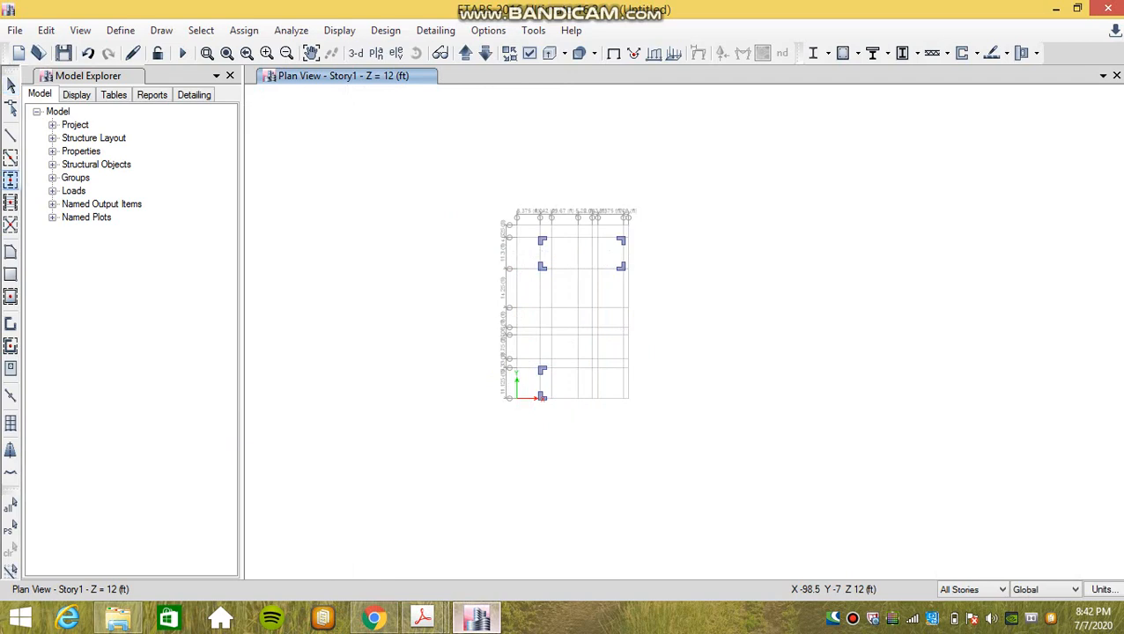
click(220, 481)
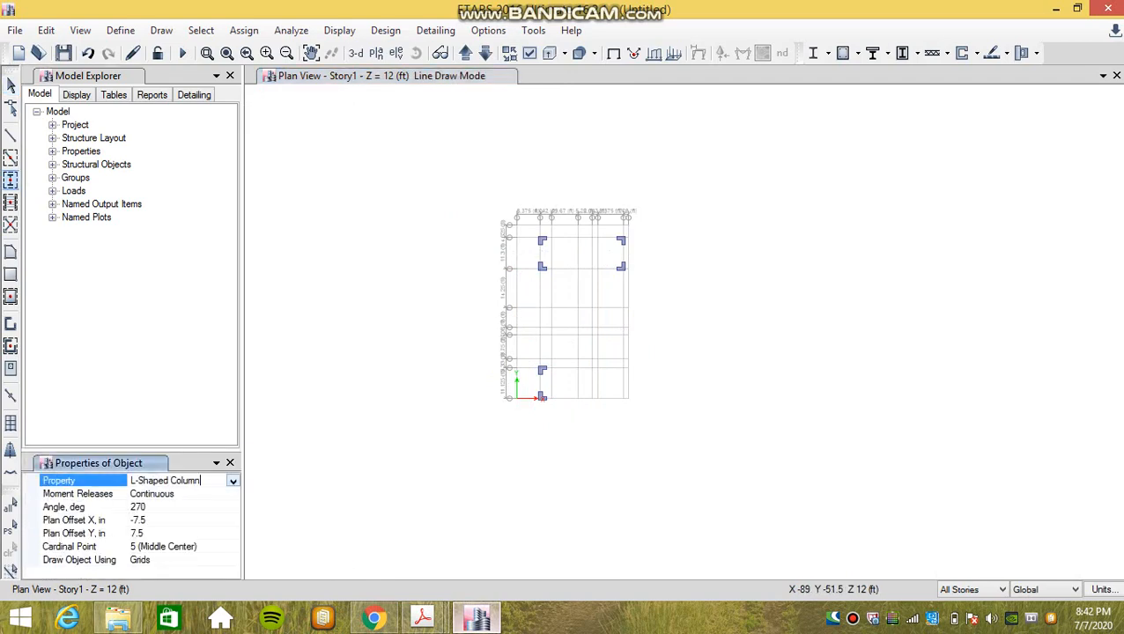
click(233, 481)
click(177, 508)
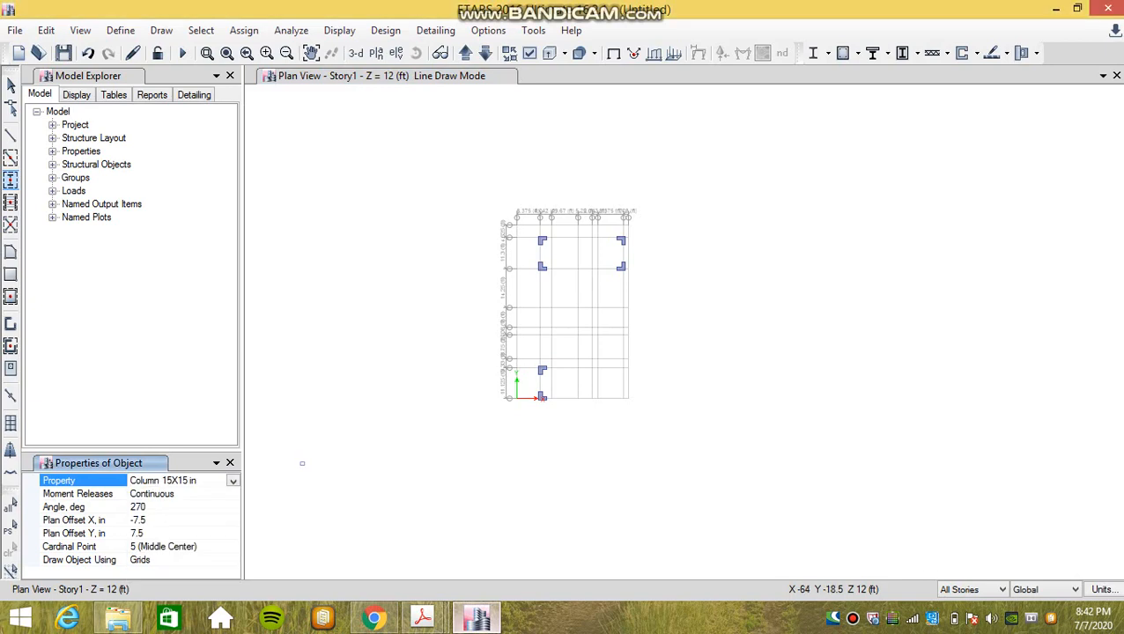
scroll(551, 337, up, 4)
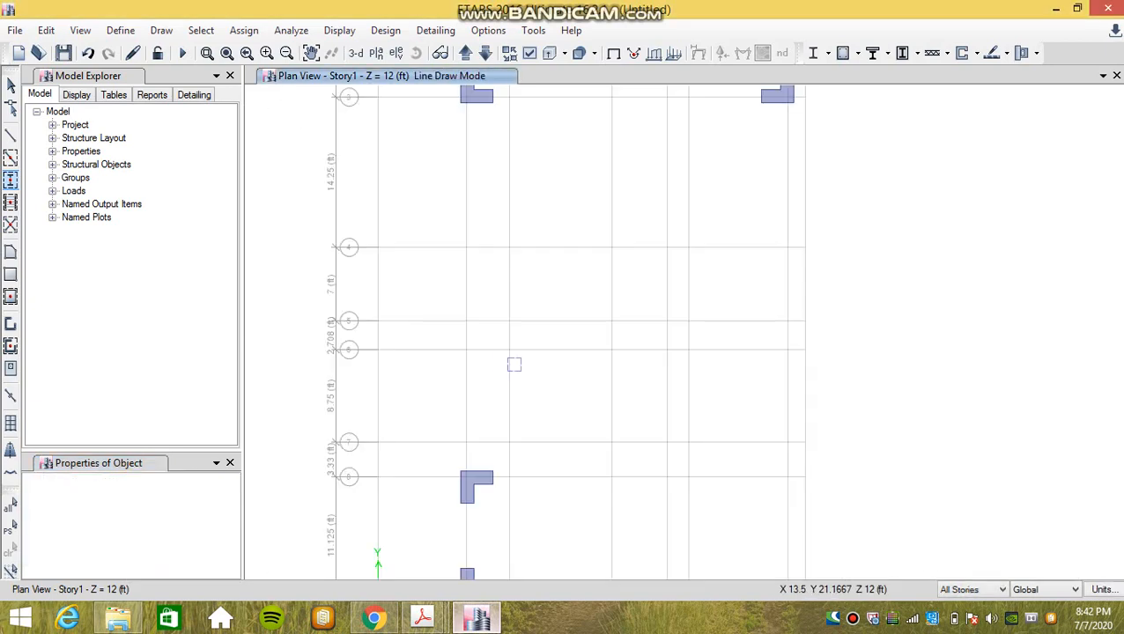
scroll(557, 437, down, 2)
scroll(557, 471, up, 2)
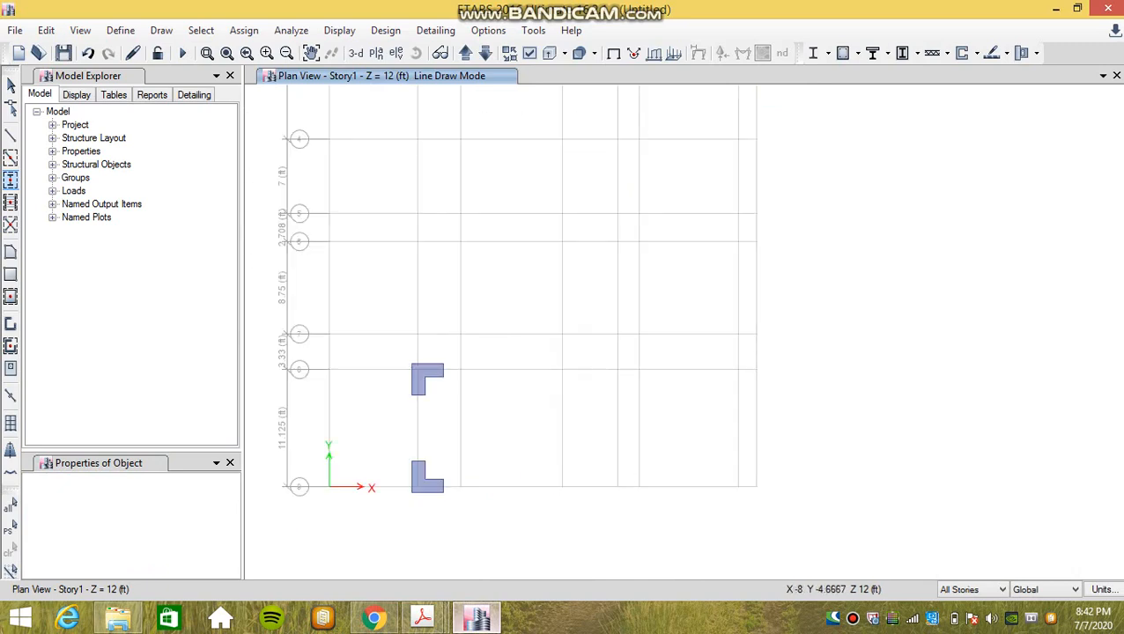
Step: Set the angle, Plan Offset X and Plan Offset Y of the 15X15 column all to 0
click(11, 180)
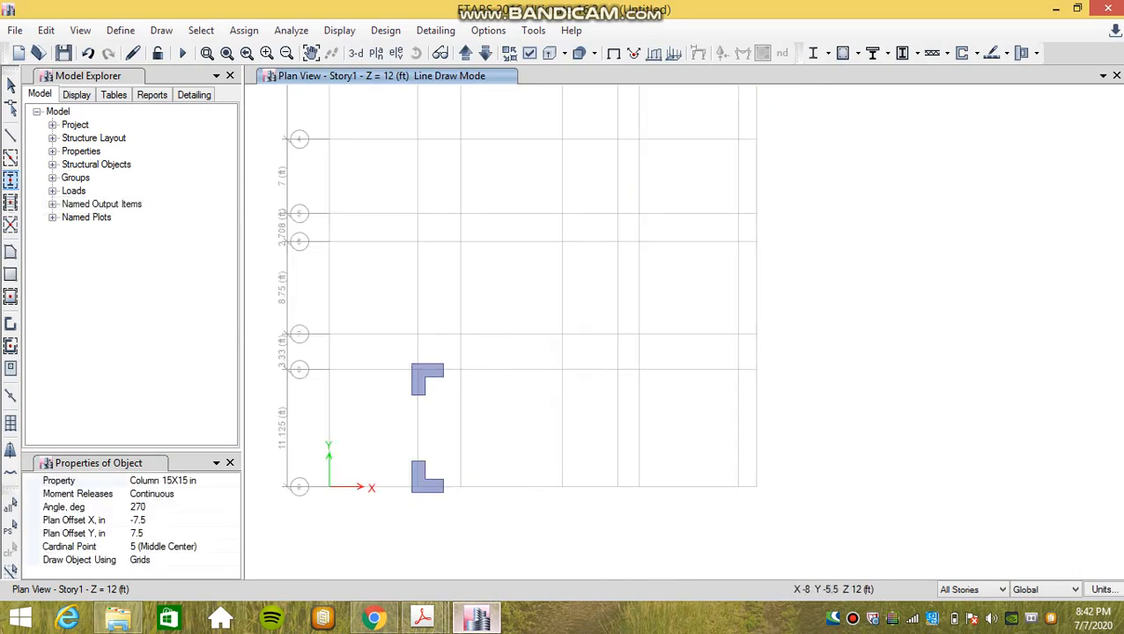
double_click(138, 507)
text(0)
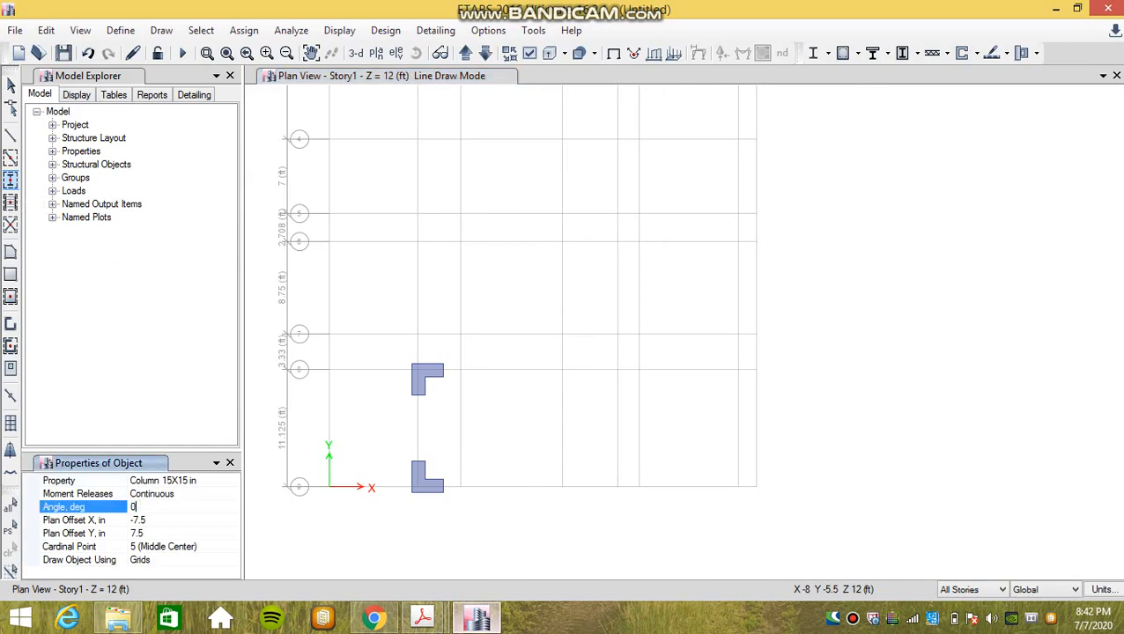
key(Tab)
key(BackSpace)
key(BackSpace)
key(BackSpace)
key(BackSpace)
text(0)
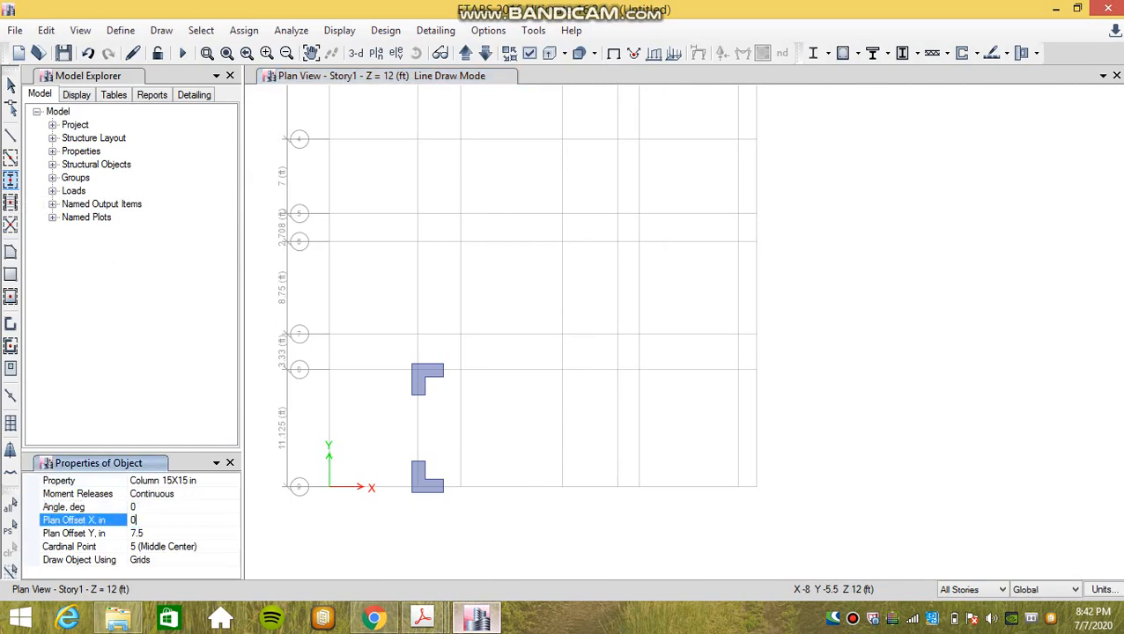
key(Tab)
text(0)
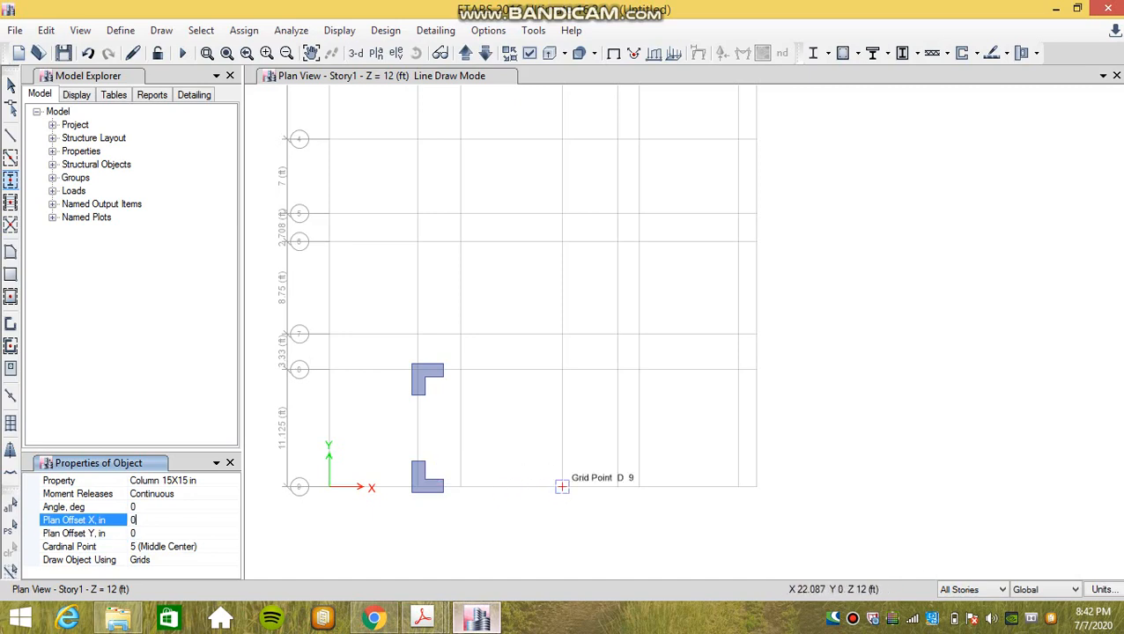
Step: Place Column 15X15 in columns along grid line 9 at grid points D-9, F-9 and G-9
click(562, 486)
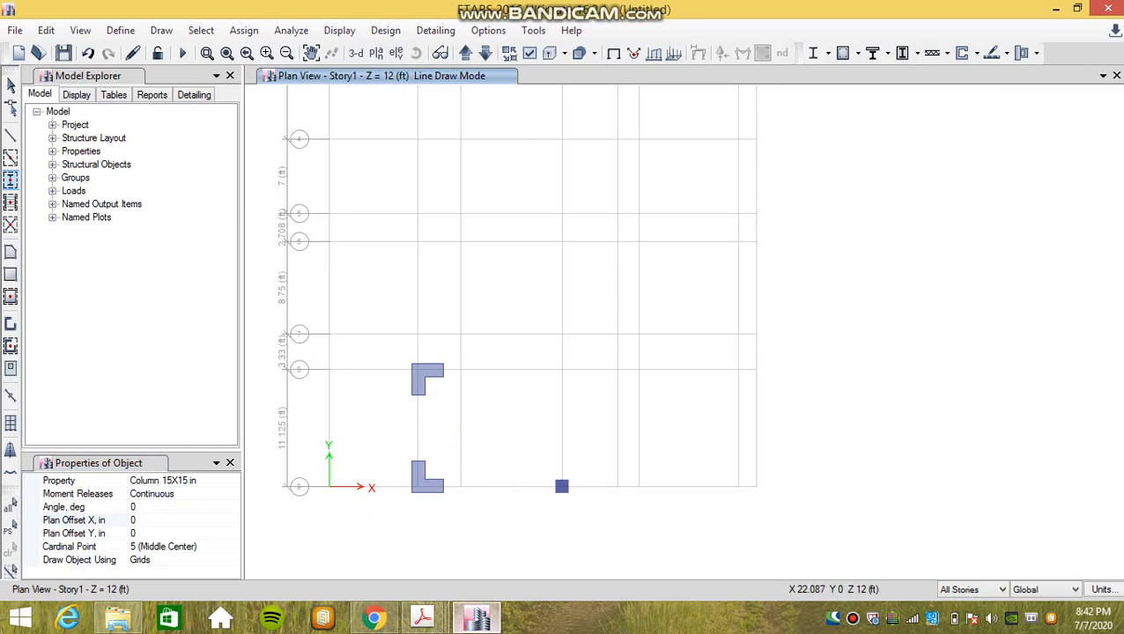
click(639, 486)
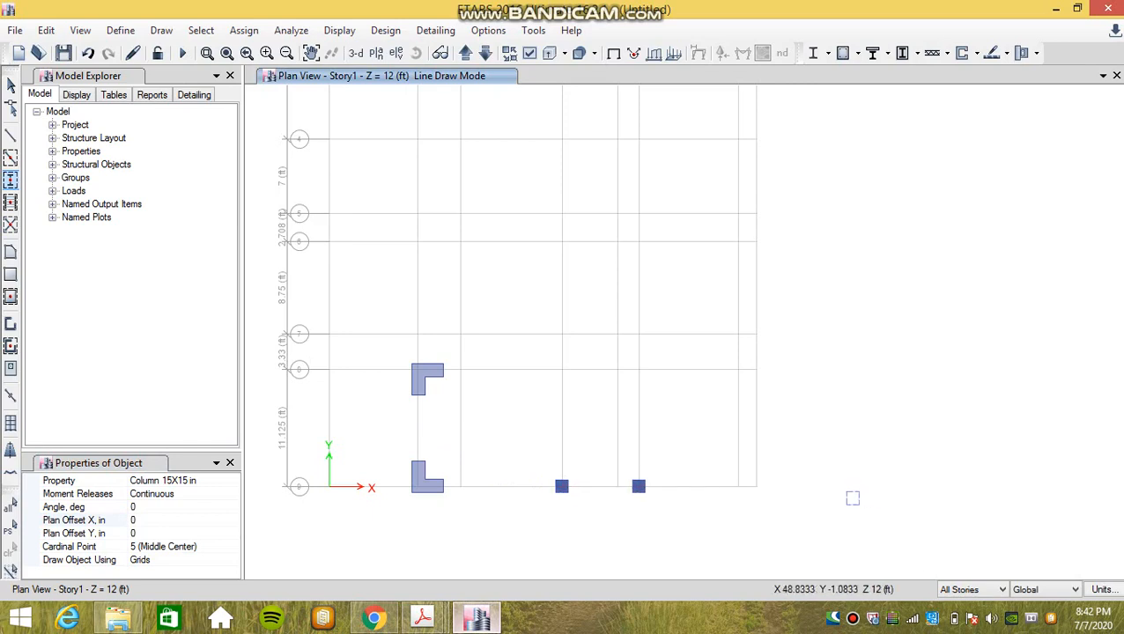
click(738, 486)
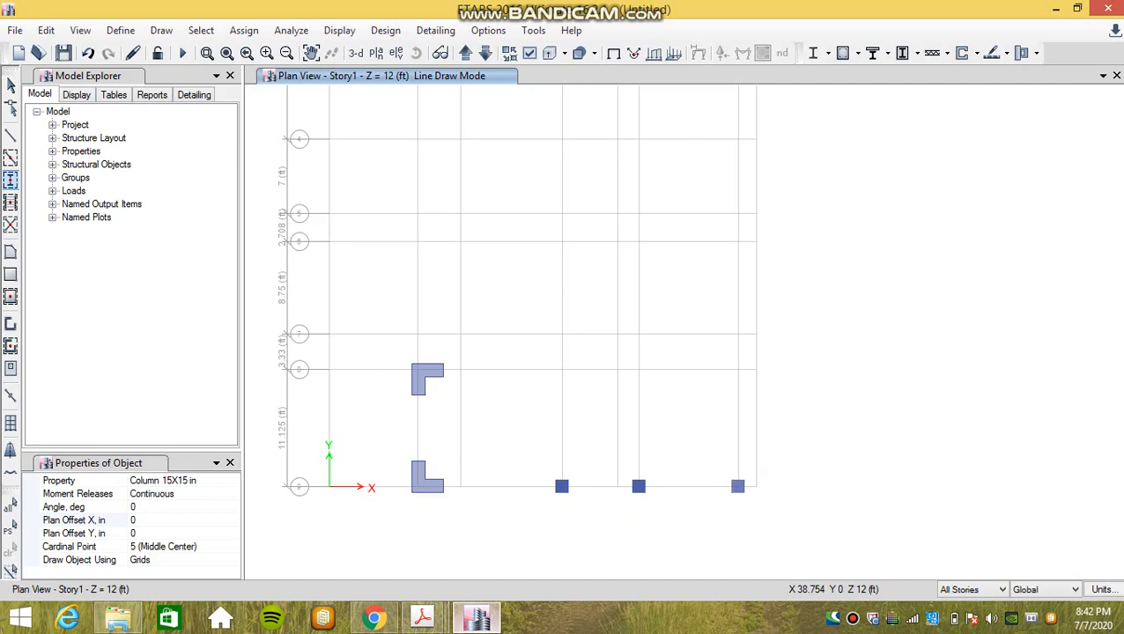
Step: Place Column 15X15 in columns along grid line G at grid points G-8, G-6 and G-4
click(739, 369)
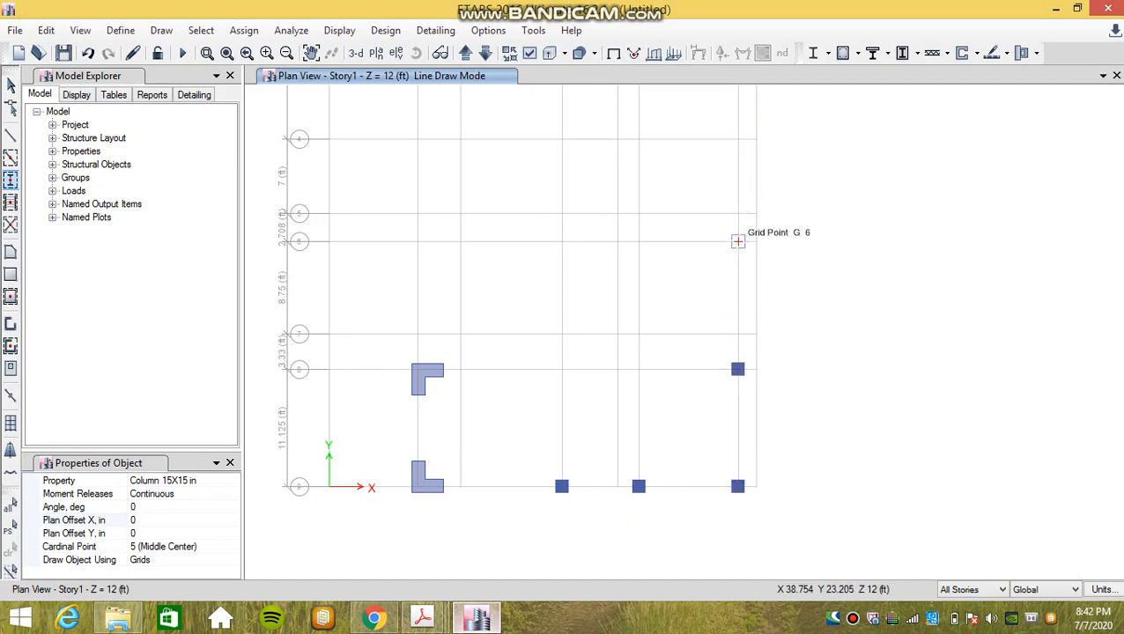
click(739, 242)
scroll(670, 188, up, 2)
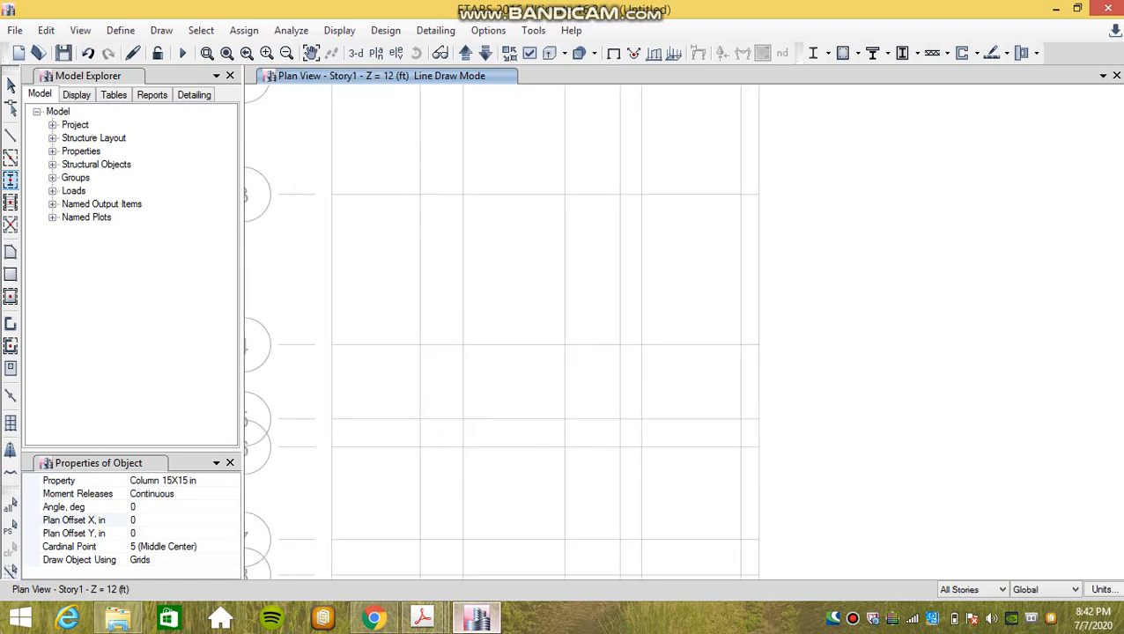
click(740, 344)
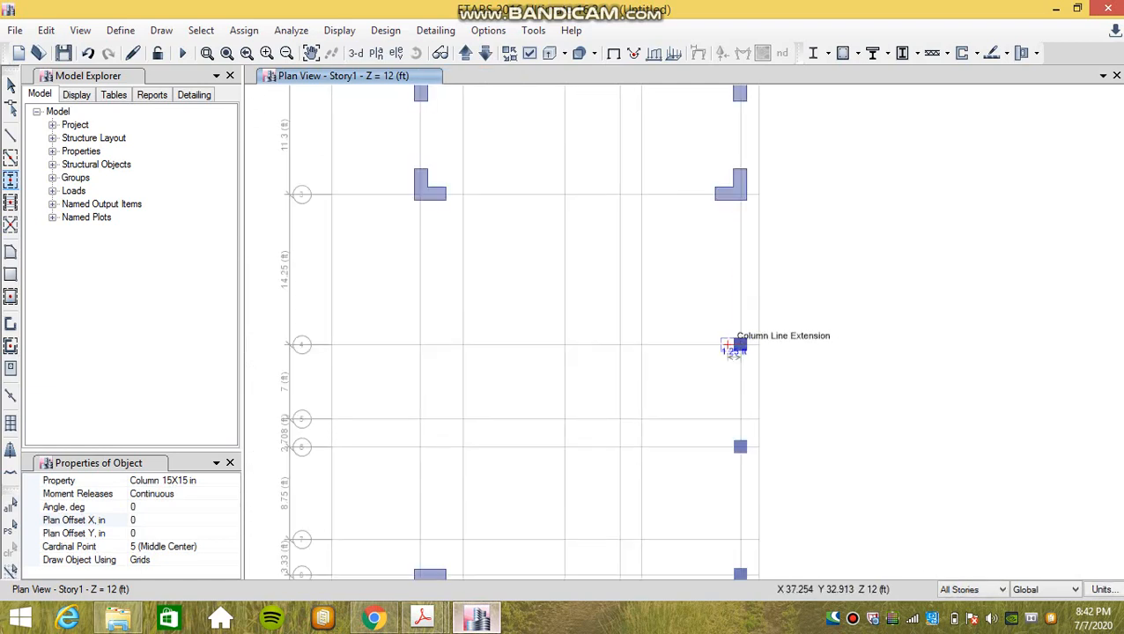
Step: Place Column 15X15 in columns on grid lines D and E at their intersections with grid lines 1, 2 and 3
scroll(672, 345, down, 2)
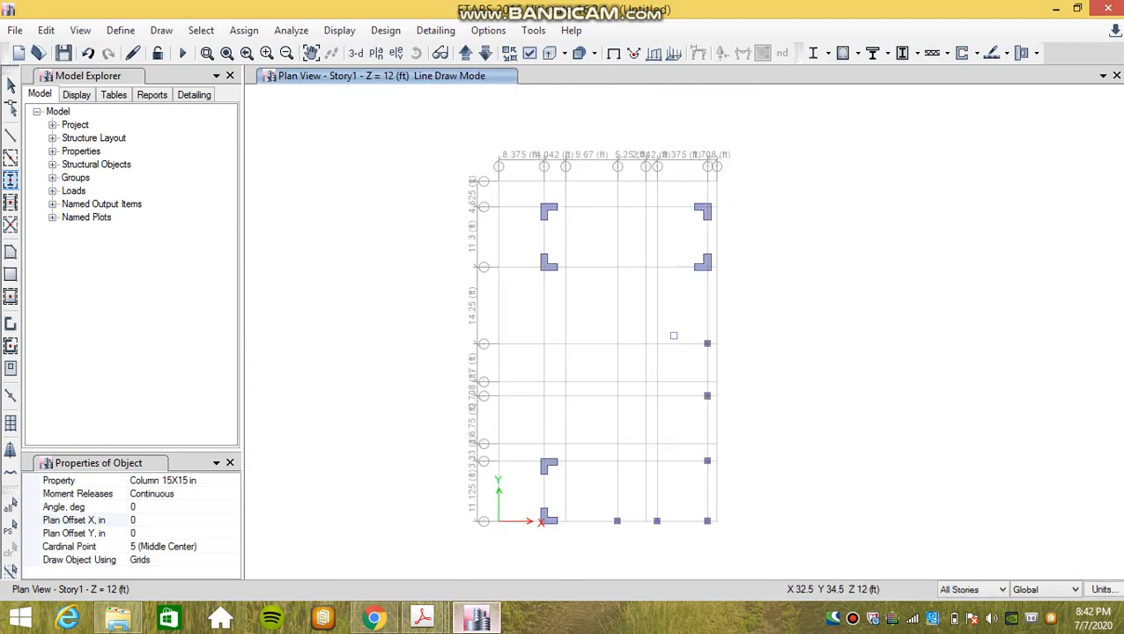
scroll(553, 190, up, 2)
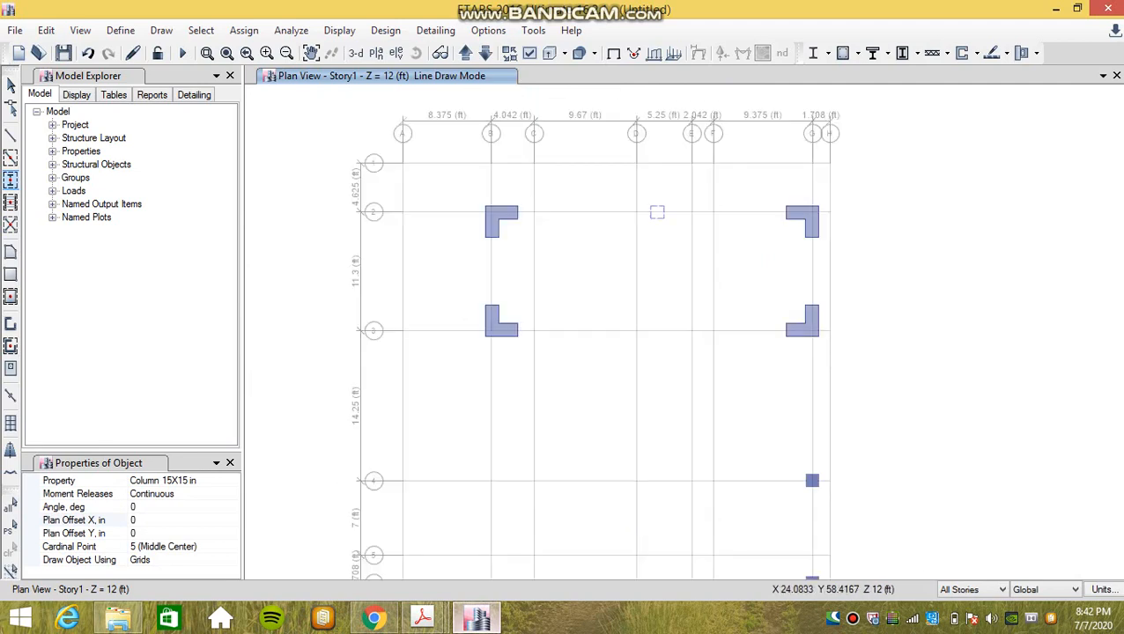
click(637, 212)
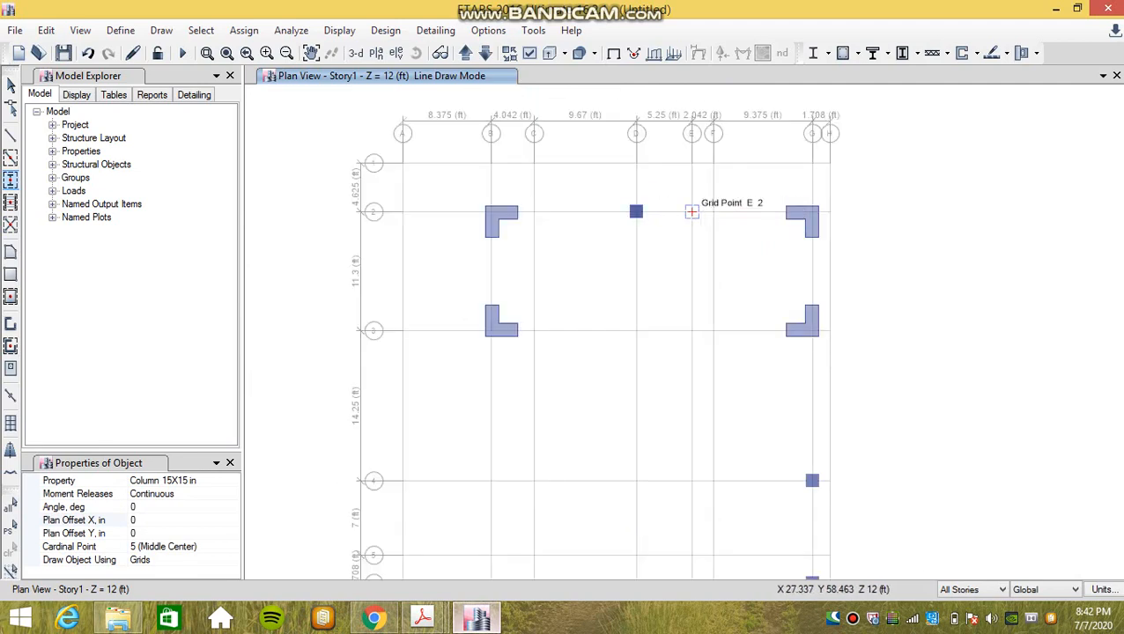
click(691, 211)
click(691, 163)
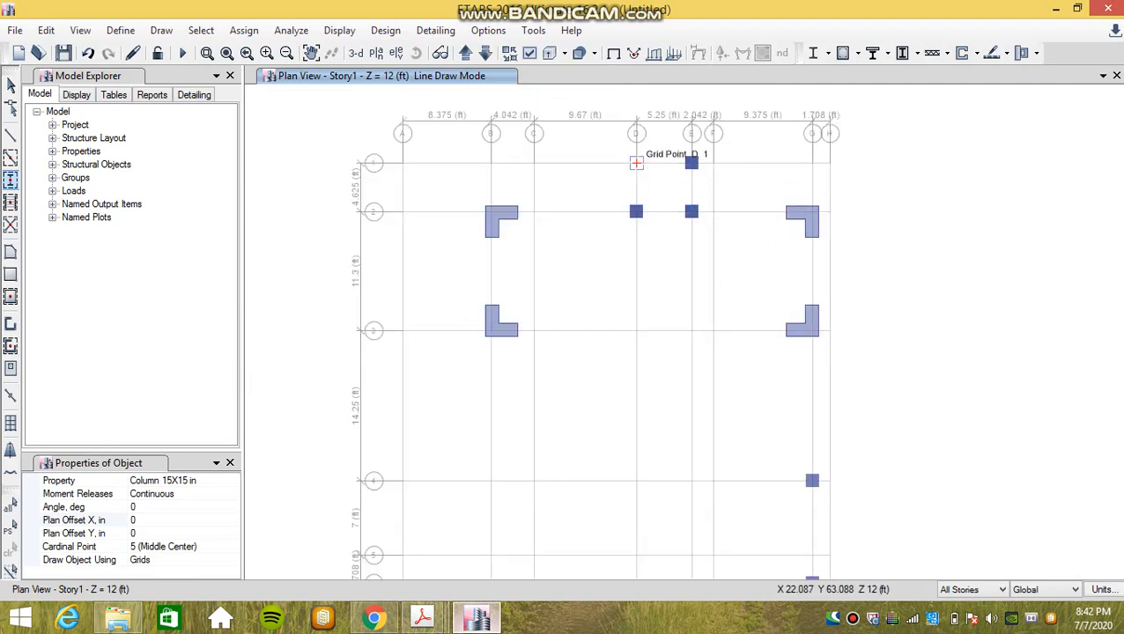
click(636, 163)
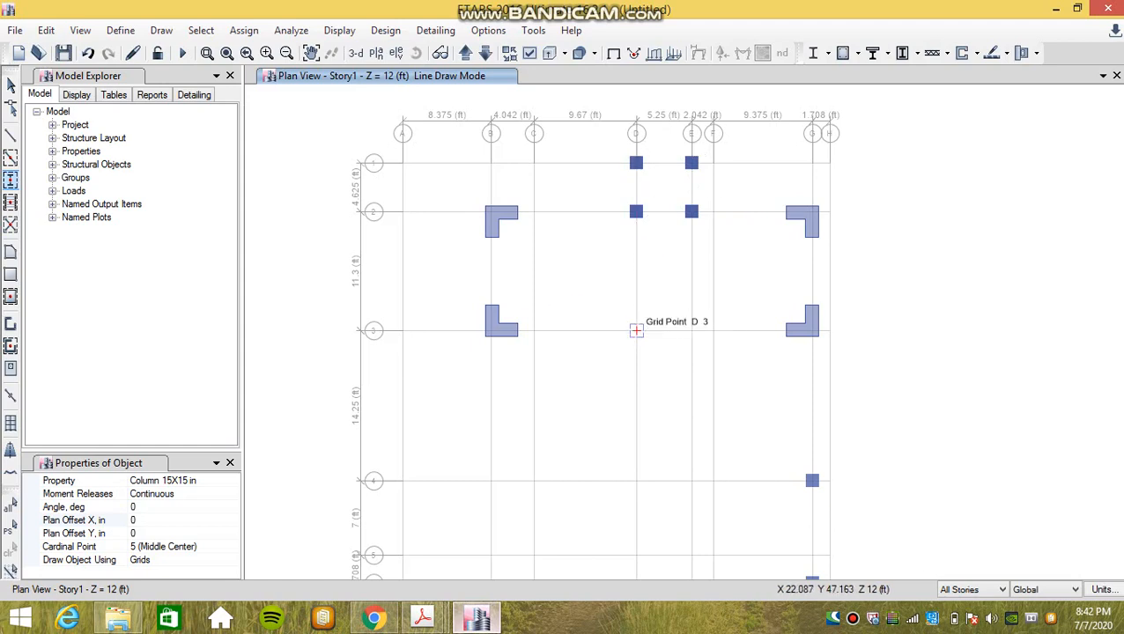
click(636, 331)
click(692, 330)
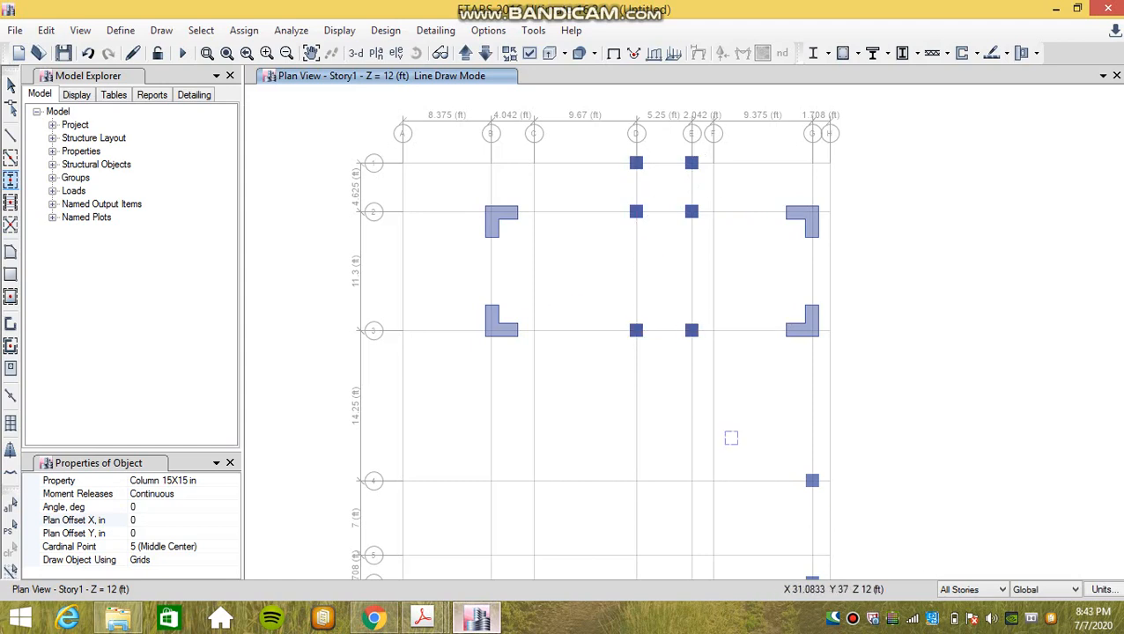
Step: Place Column 15X15 in columns along grid line E at grid points E-4, E-6, E-8 and E-9
middle_drag(731, 438, 703, 231)
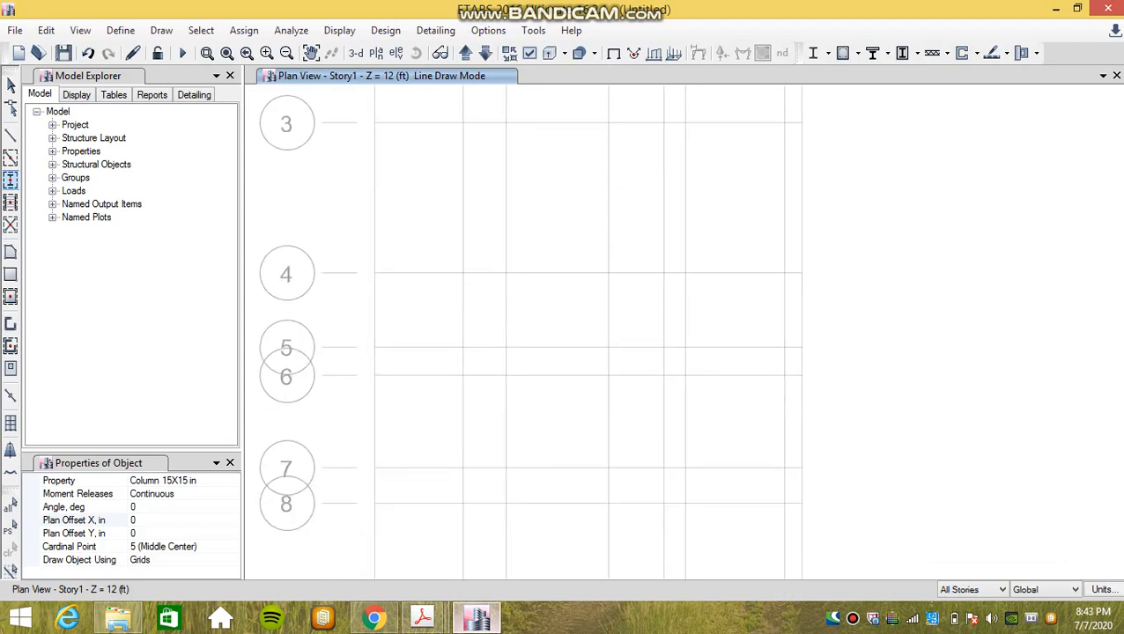
click(665, 272)
middle_drag(686, 305, 676, 189)
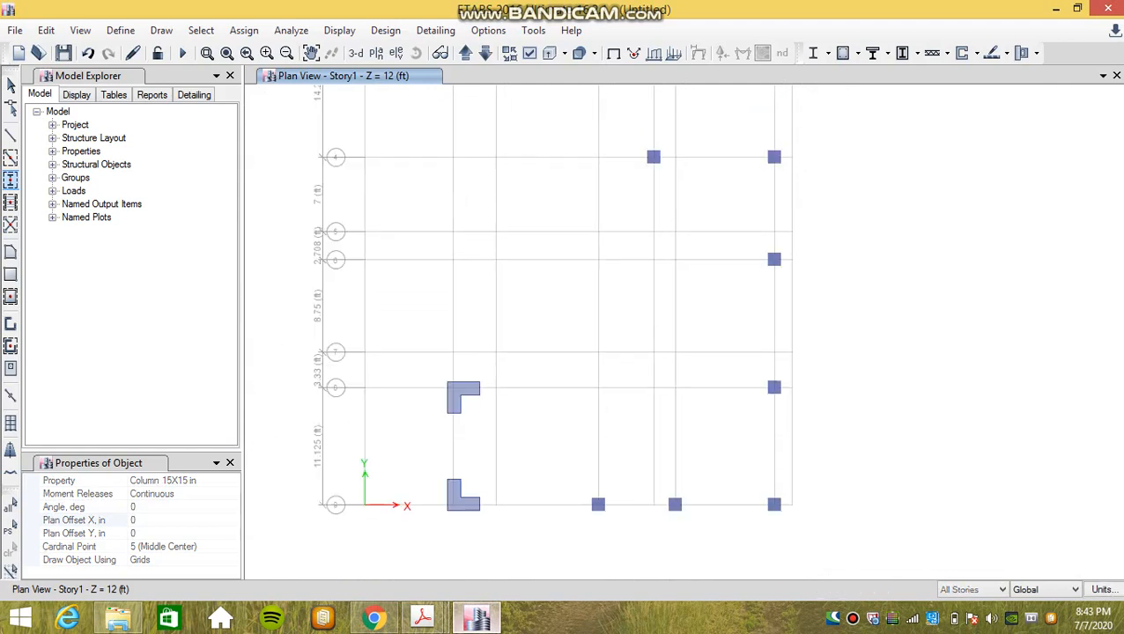
click(654, 259)
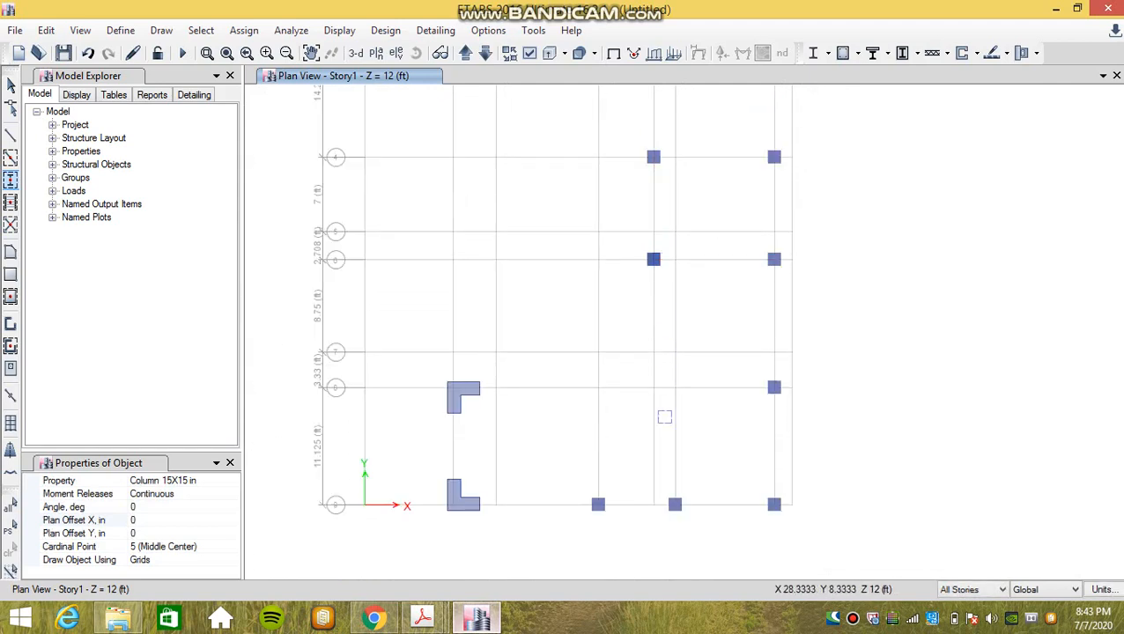
click(654, 388)
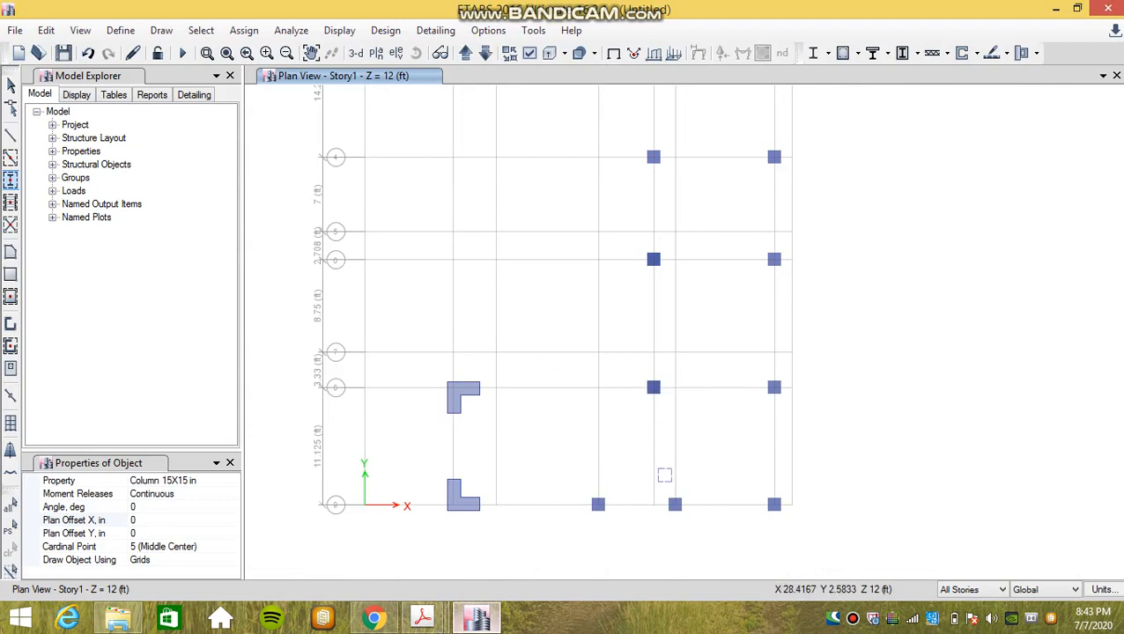
click(653, 504)
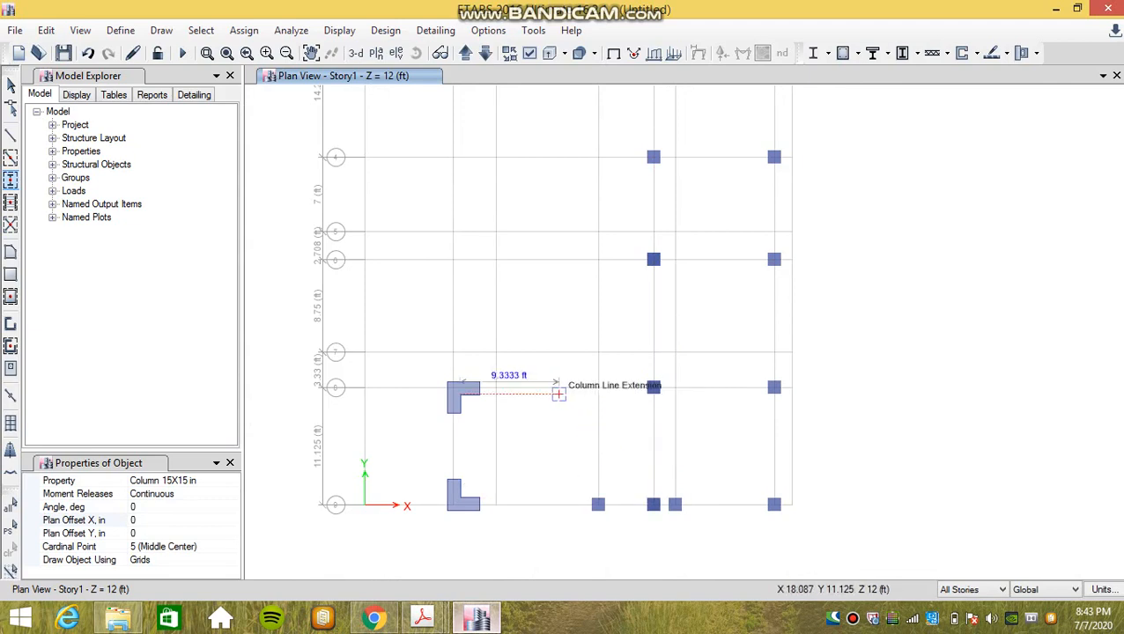
Step: Place Column 15X15 in columns at grid points B-6, B-4, A-4, A-3, A-6 and A-8
middle_drag(539, 338, 548, 347)
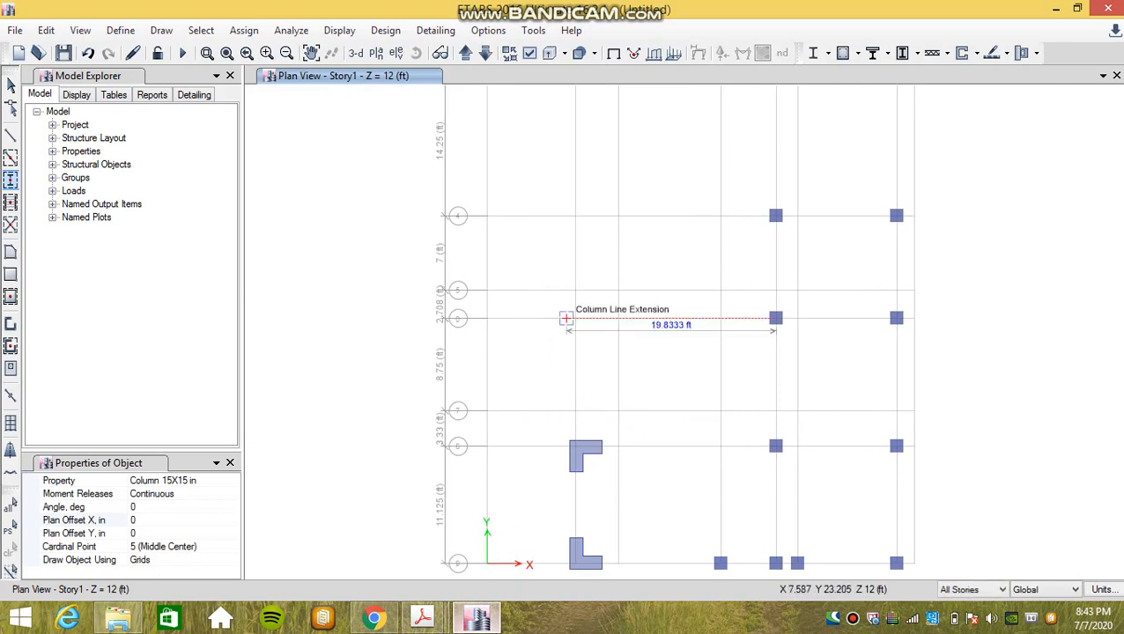
click(575, 318)
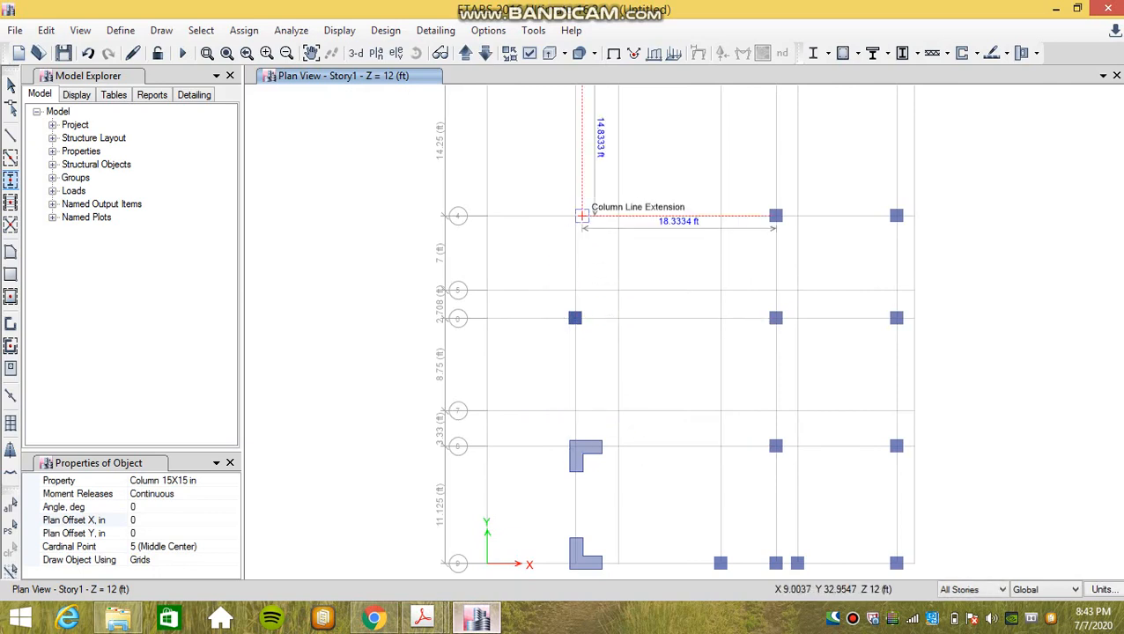
middle_drag(577, 219, 580, 301)
click(581, 300)
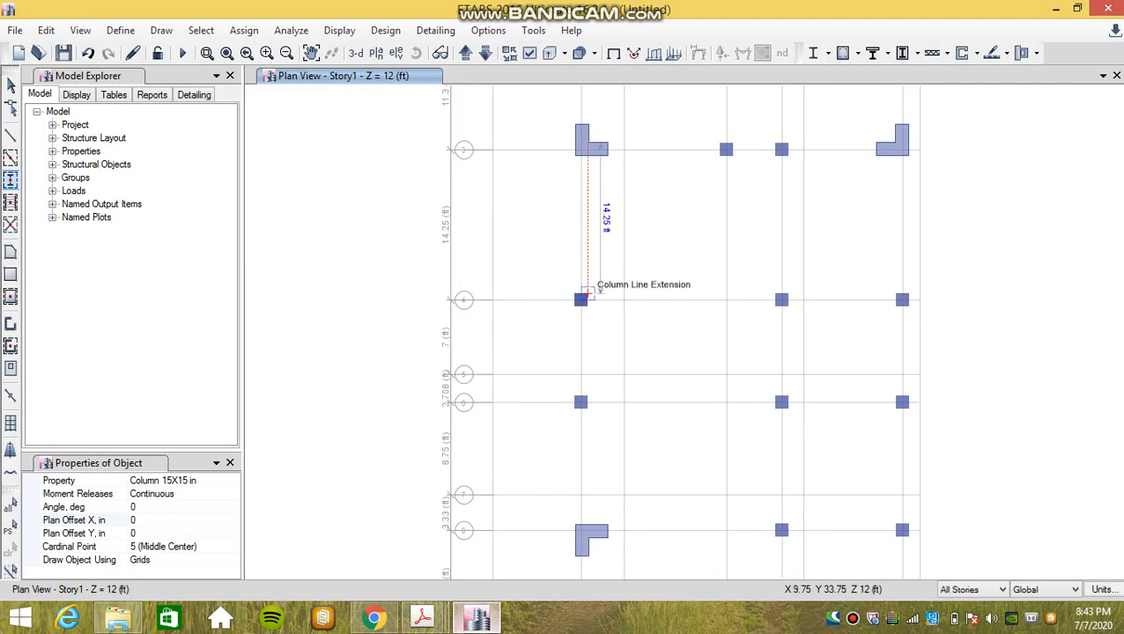
click(492, 300)
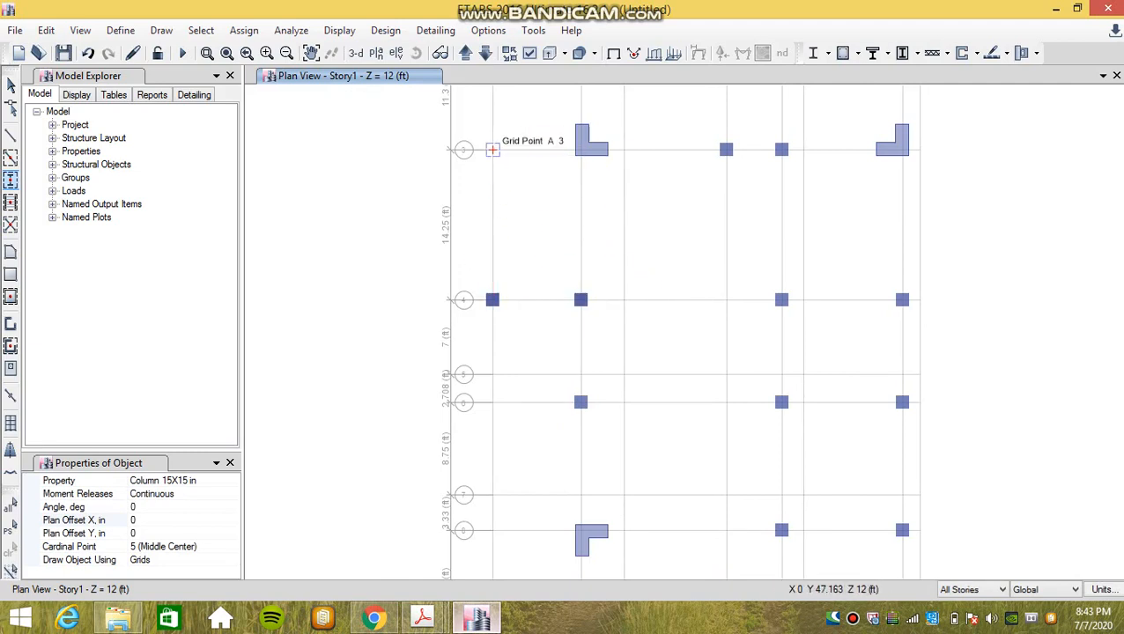
click(492, 150)
middle_drag(548, 289, 592, 149)
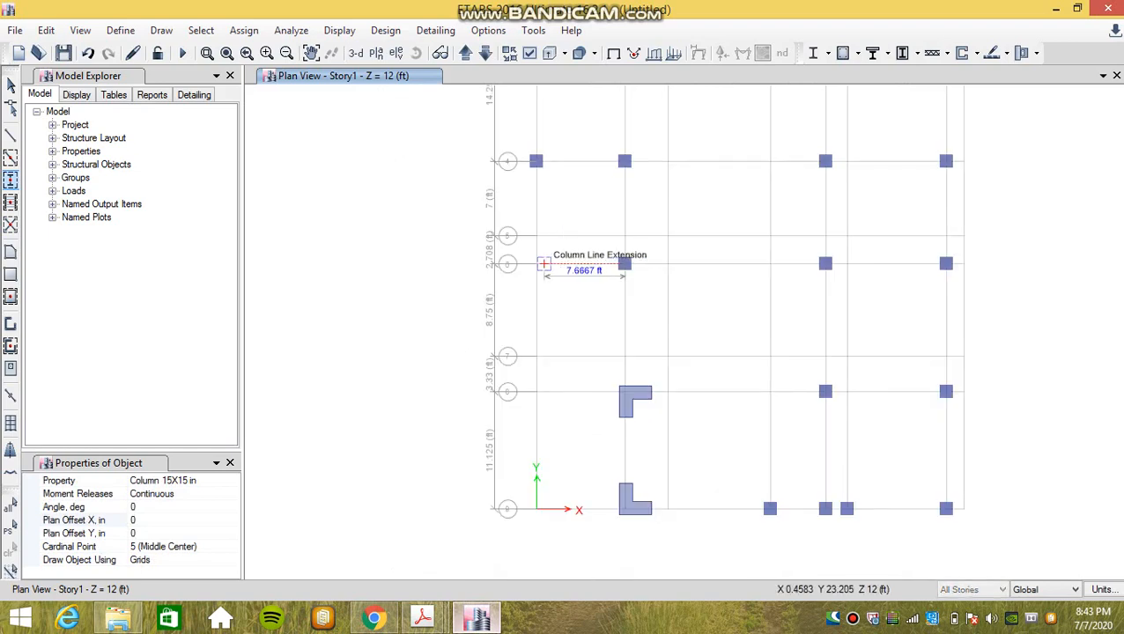
click(536, 264)
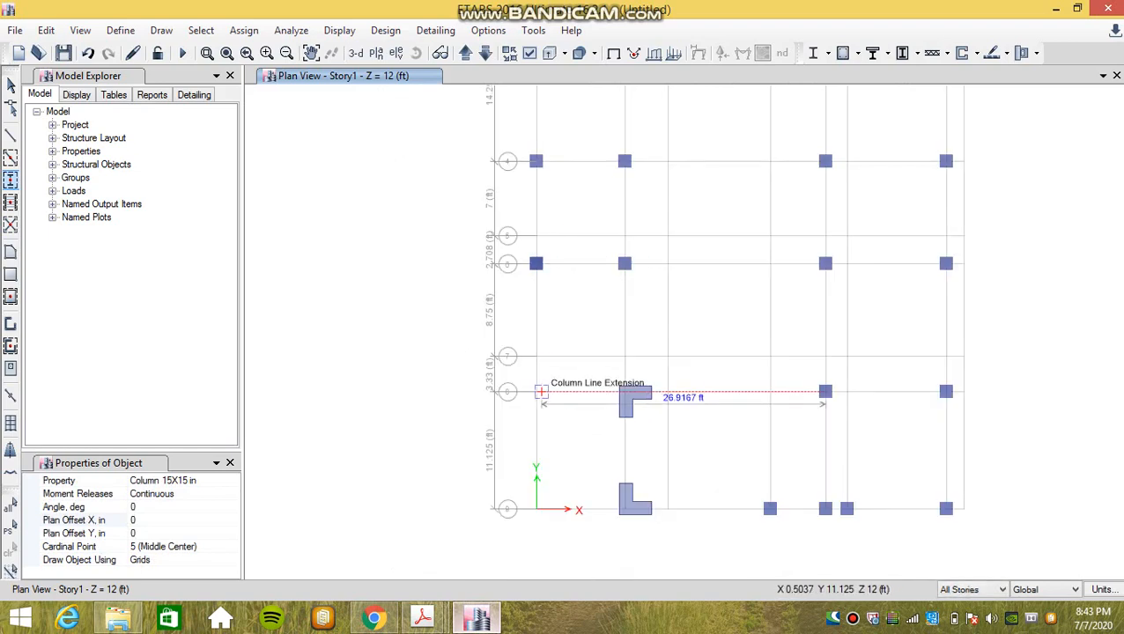
click(537, 392)
Step: Examine the column layout in the Story1 plan, checking the area around grid line H and then the whole grid
middle_drag(759, 360, 583, 445)
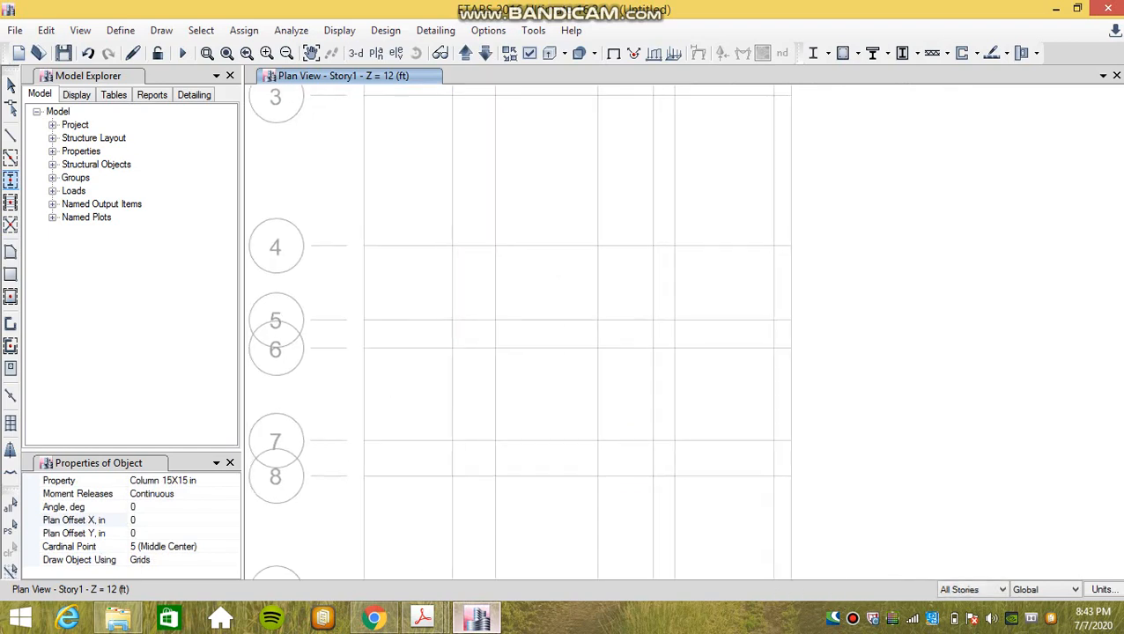
scroll(625, 389, down, 2)
scroll(707, 423, up, 2)
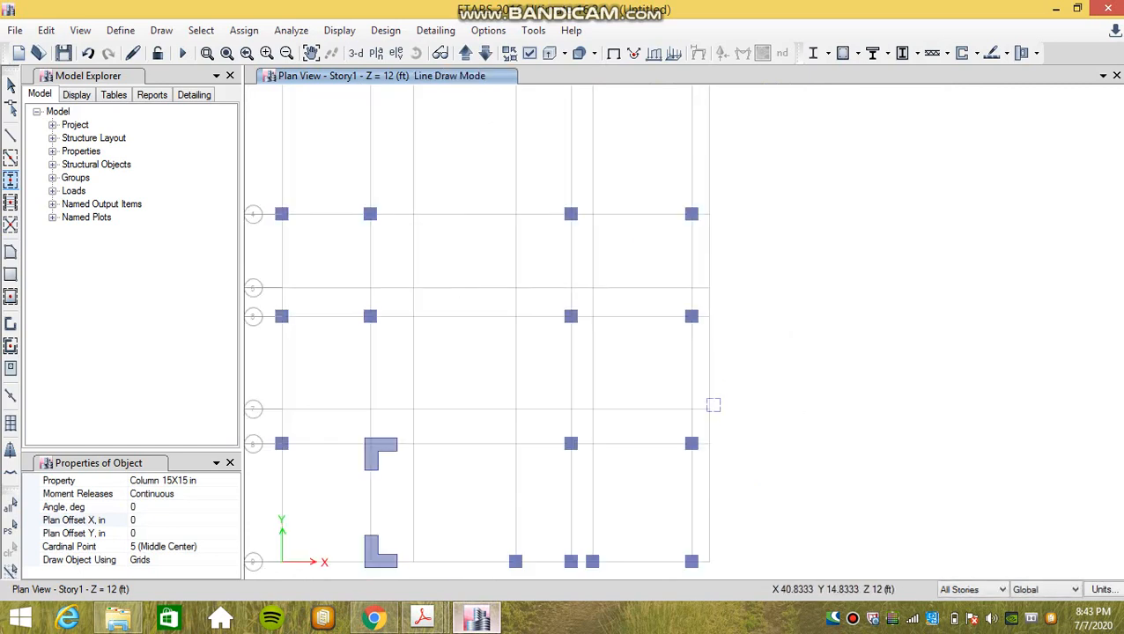
scroll(710, 401, up, 2)
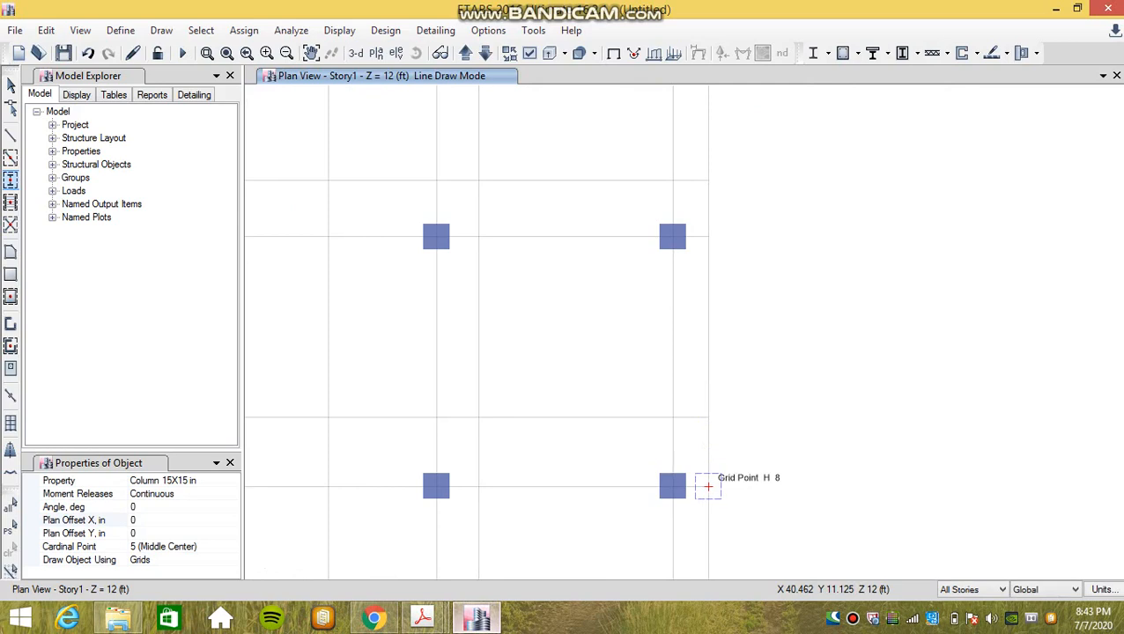
scroll(732, 394, down, 3)
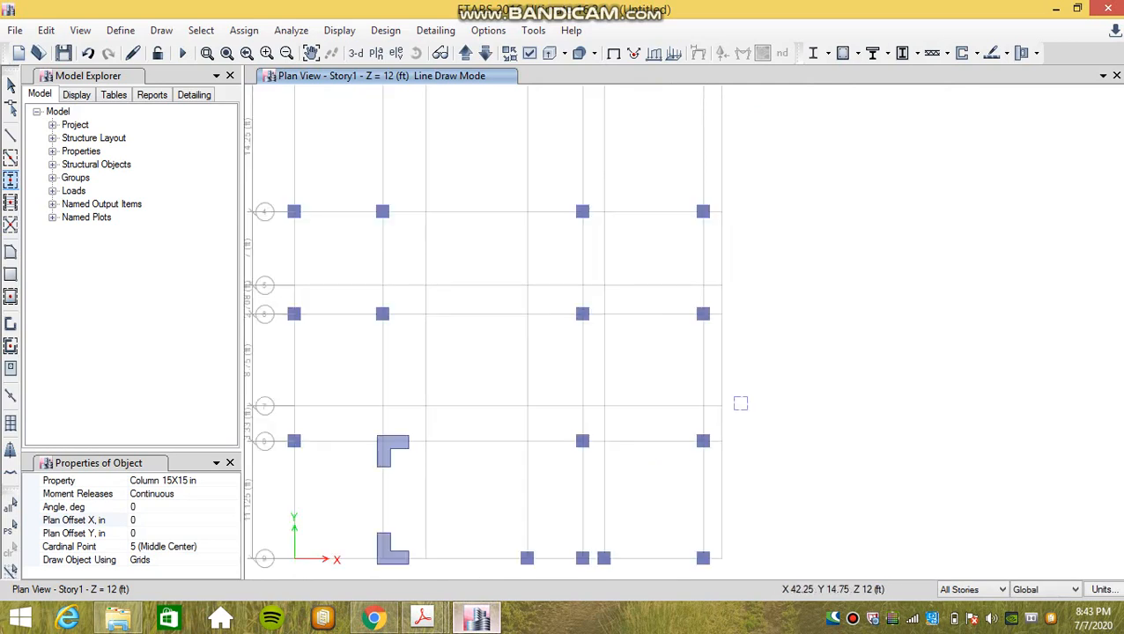
middle_drag(740, 403, 816, 305)
scroll(798, 351, up, 3)
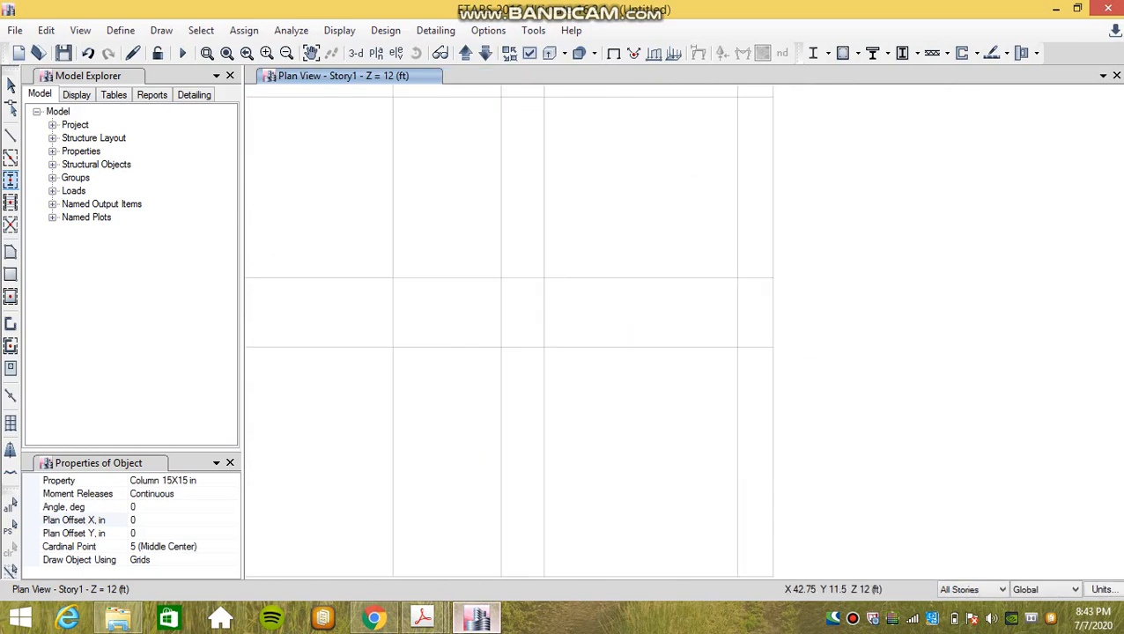
scroll(820, 338, down, 3)
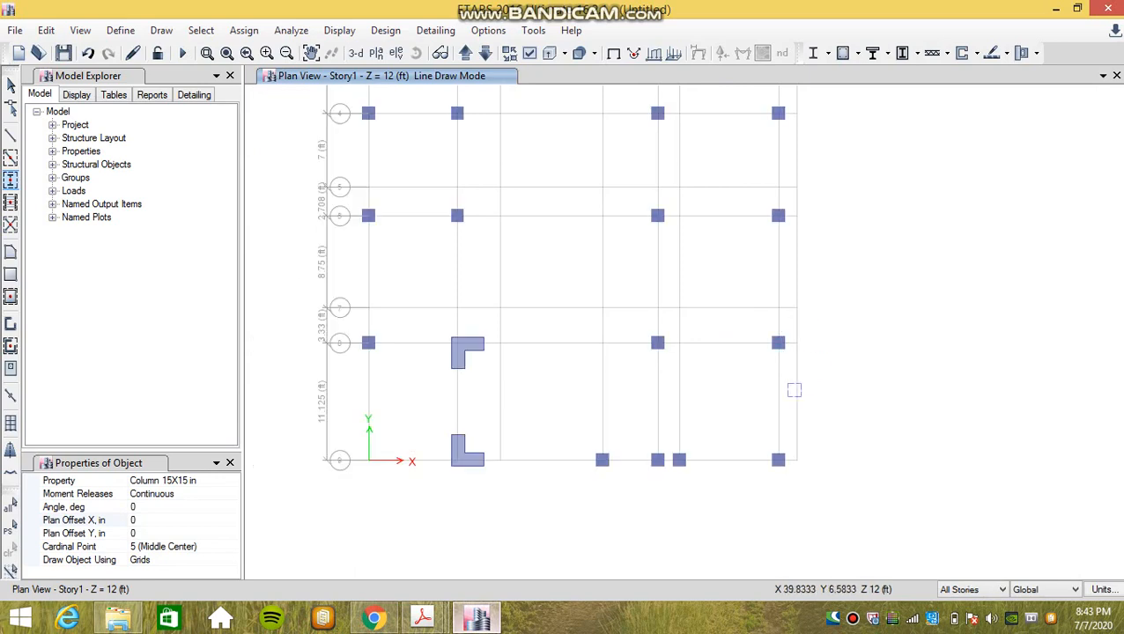
scroll(684, 416, down, 3)
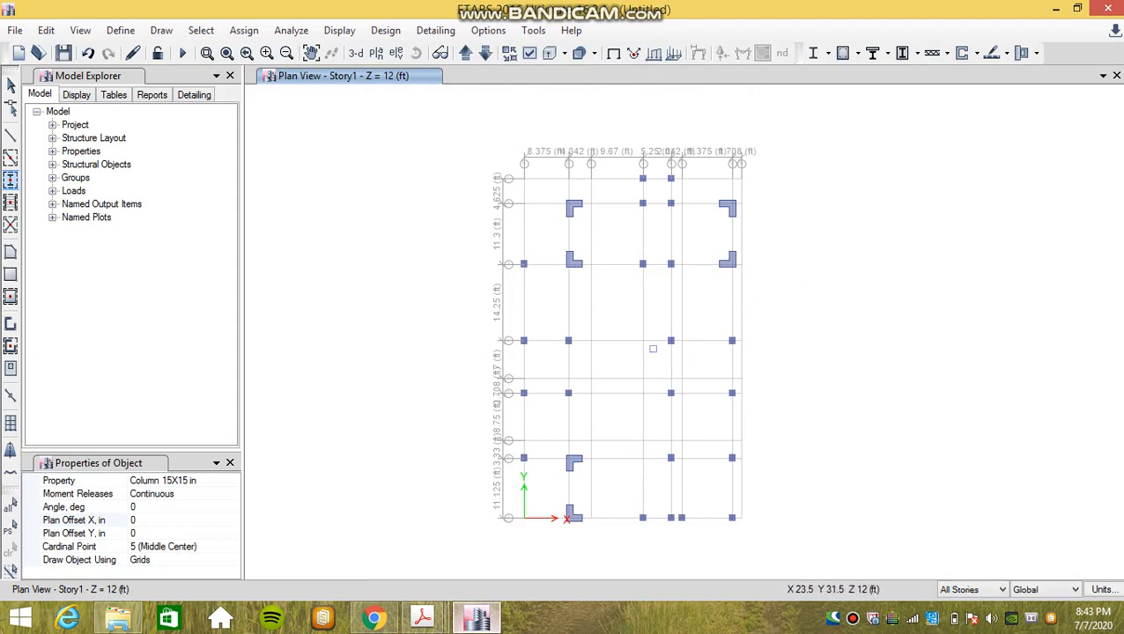
scroll(591, 341, up, 2)
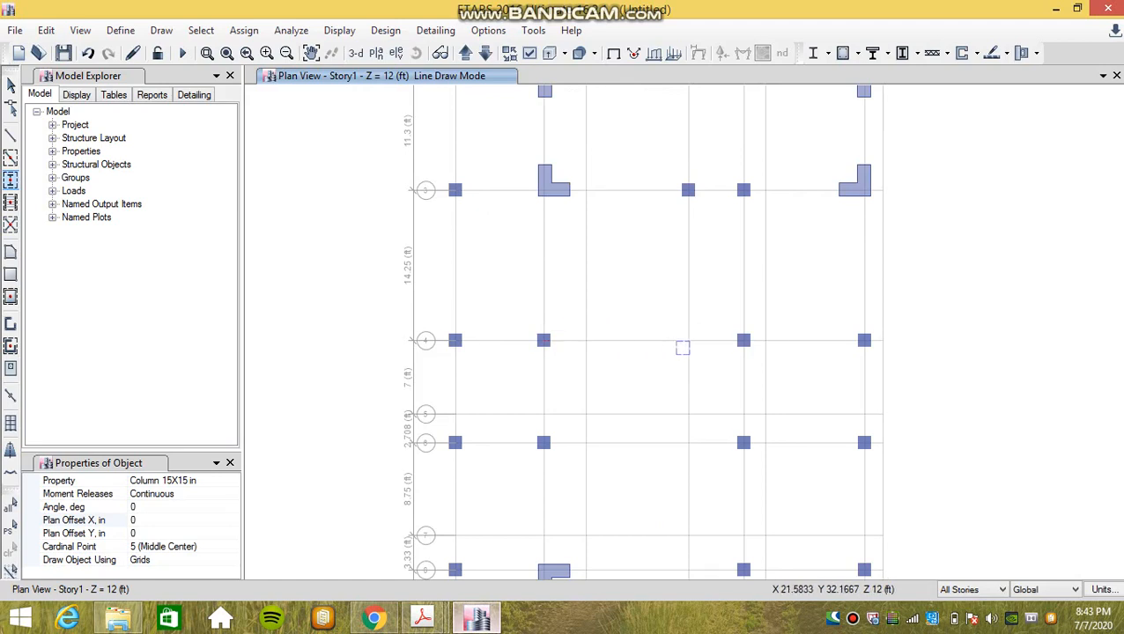
scroll(680, 349, down, 3)
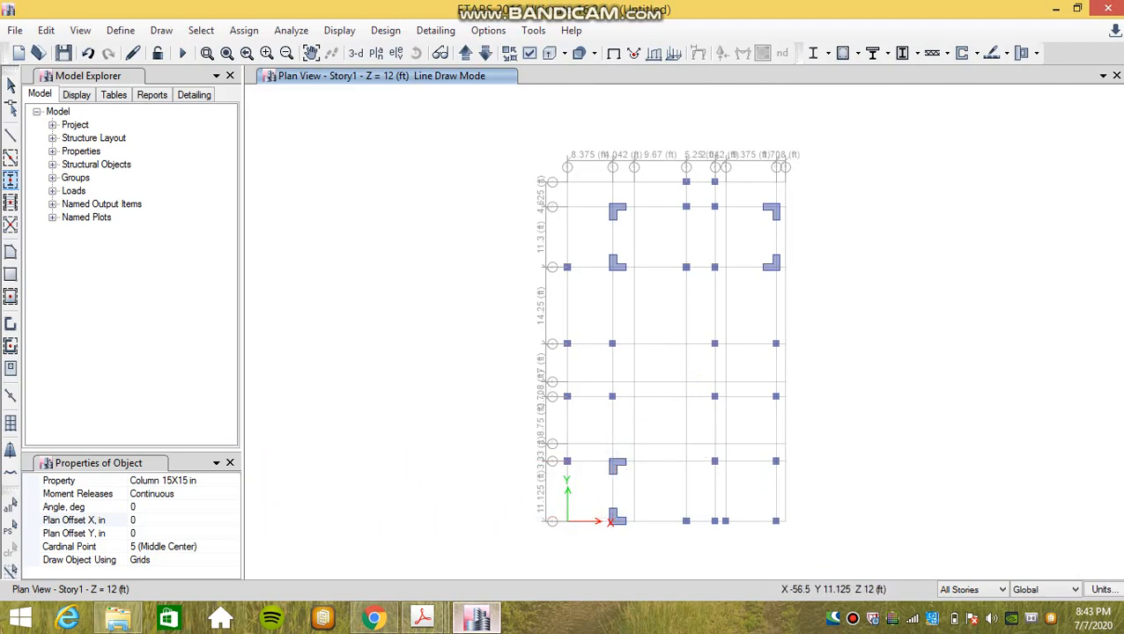
Step: Quick draw beams along grid lines E and D from grid line 1 to grid line 9, choosing their frame section property first
click(230, 462)
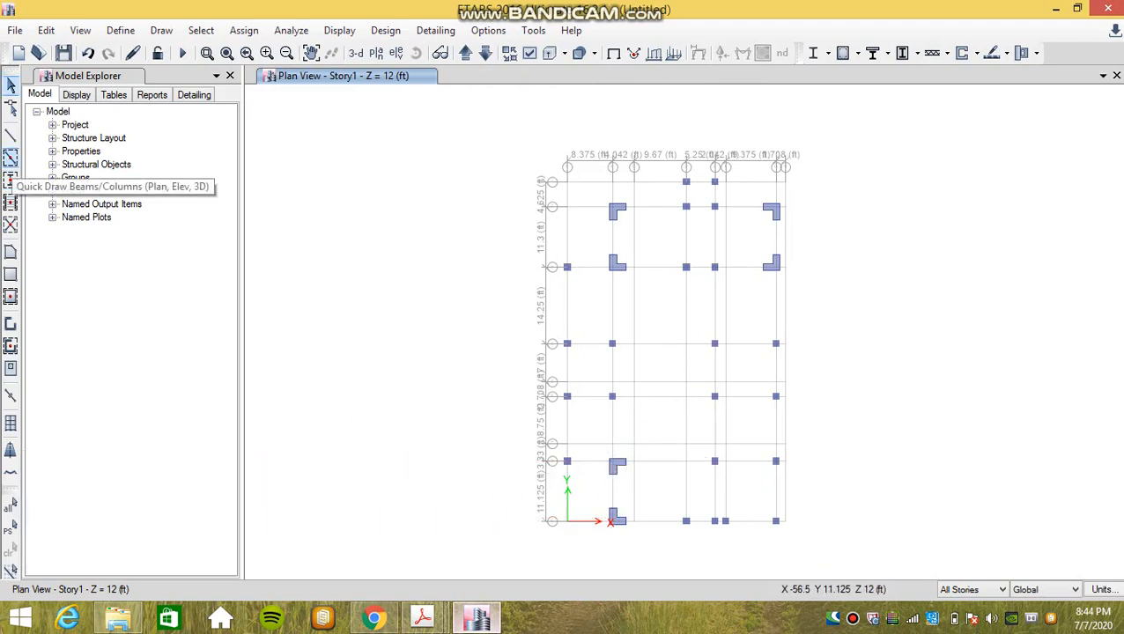
click(11, 157)
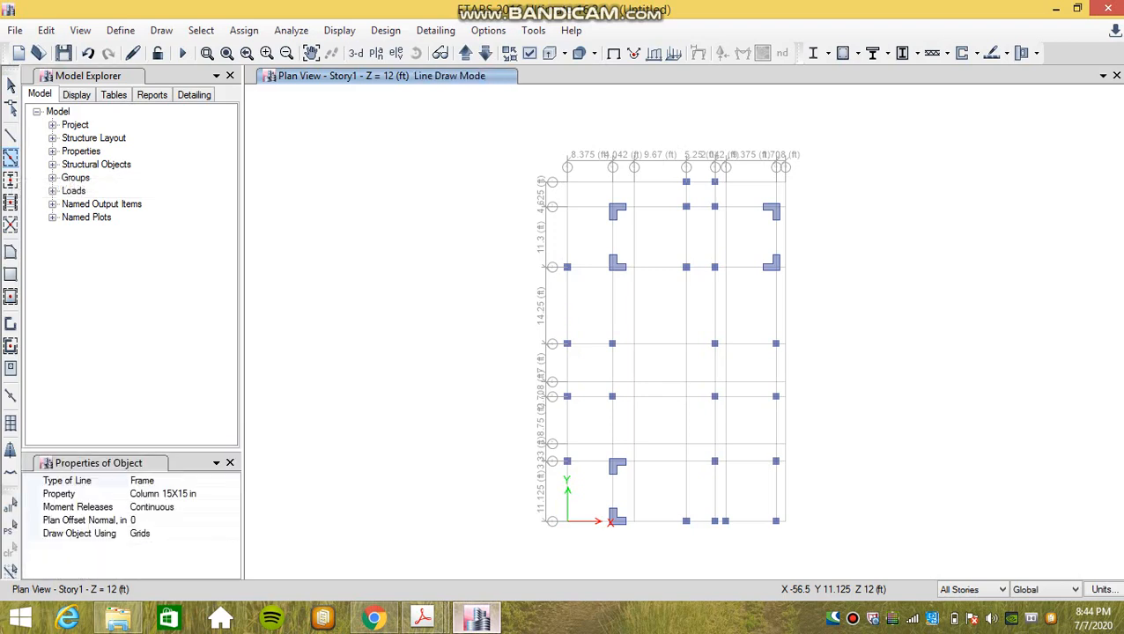
click(220, 494)
click(233, 494)
click(169, 509)
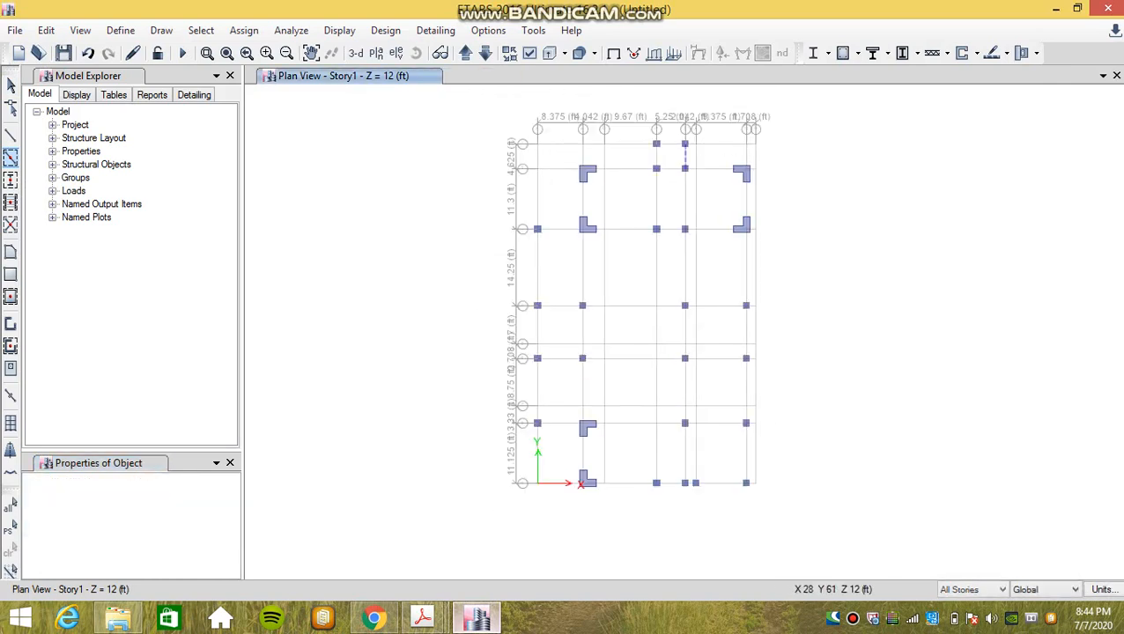
mouse_move(669, 152)
mouse_down()
mouse_move(692, 203)
mouse_move(693, 495)
mouse_up()
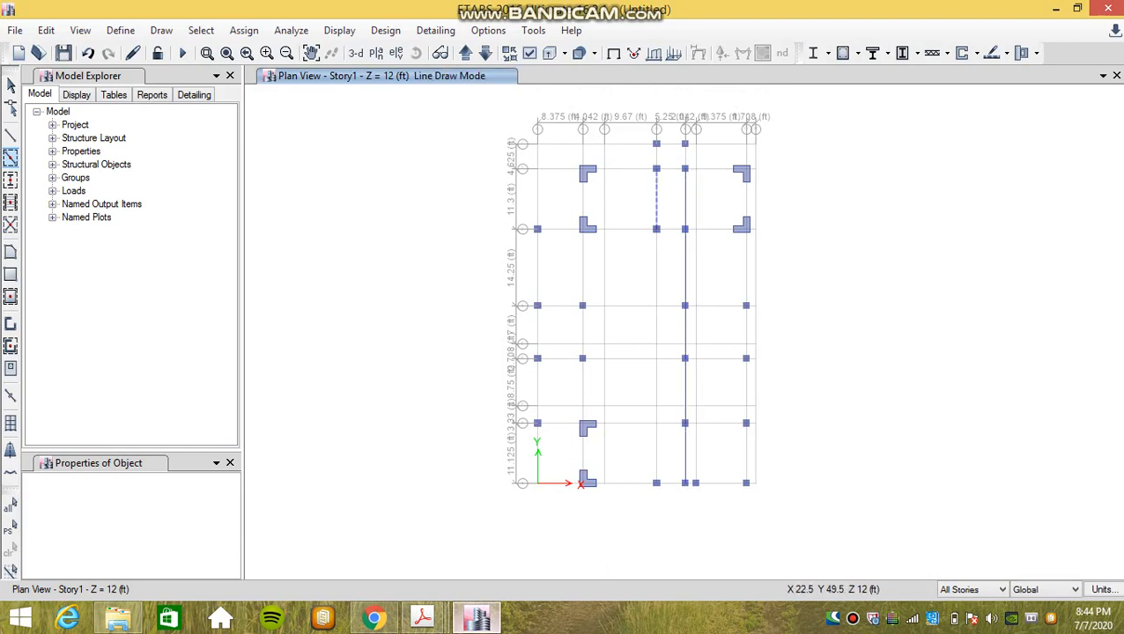
mouse_move(667, 153)
mouse_down()
mouse_move(652, 178)
mouse_move(645, 509)
mouse_up()
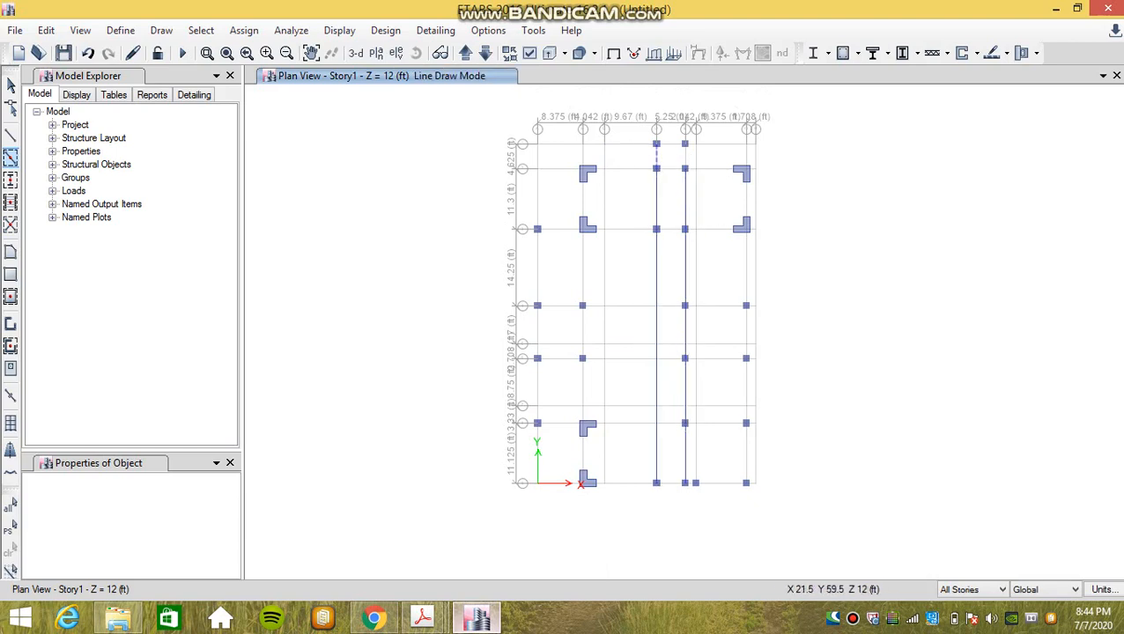
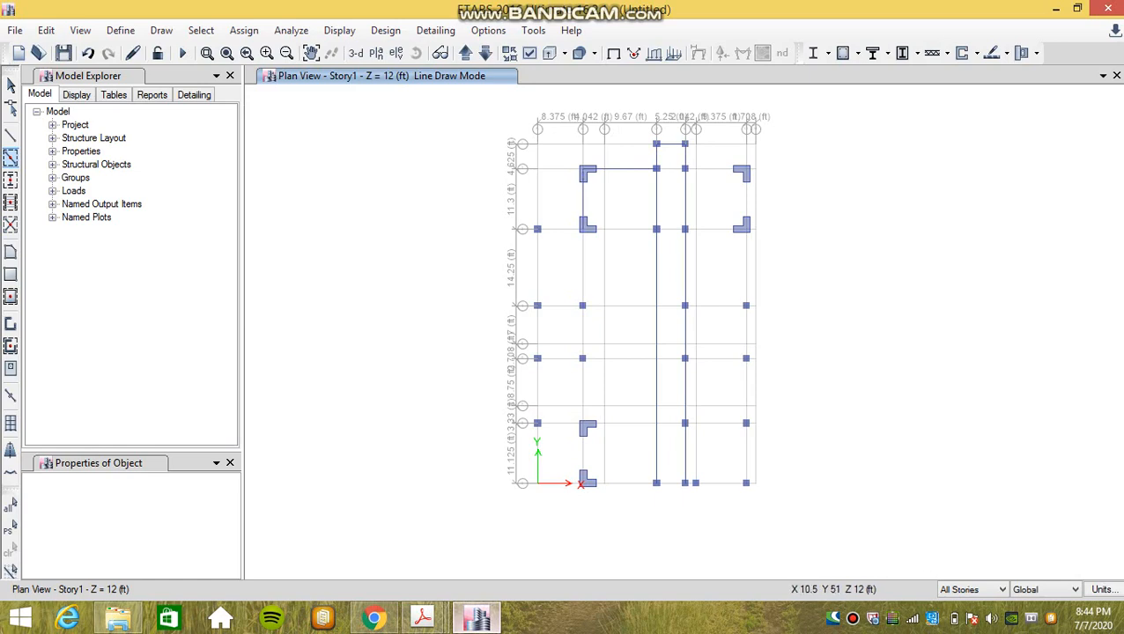
Step: Quick draw beams in the Story1 plan along grid line B below its upper wall columns and along grid line A
drag(580, 283, 562, 499)
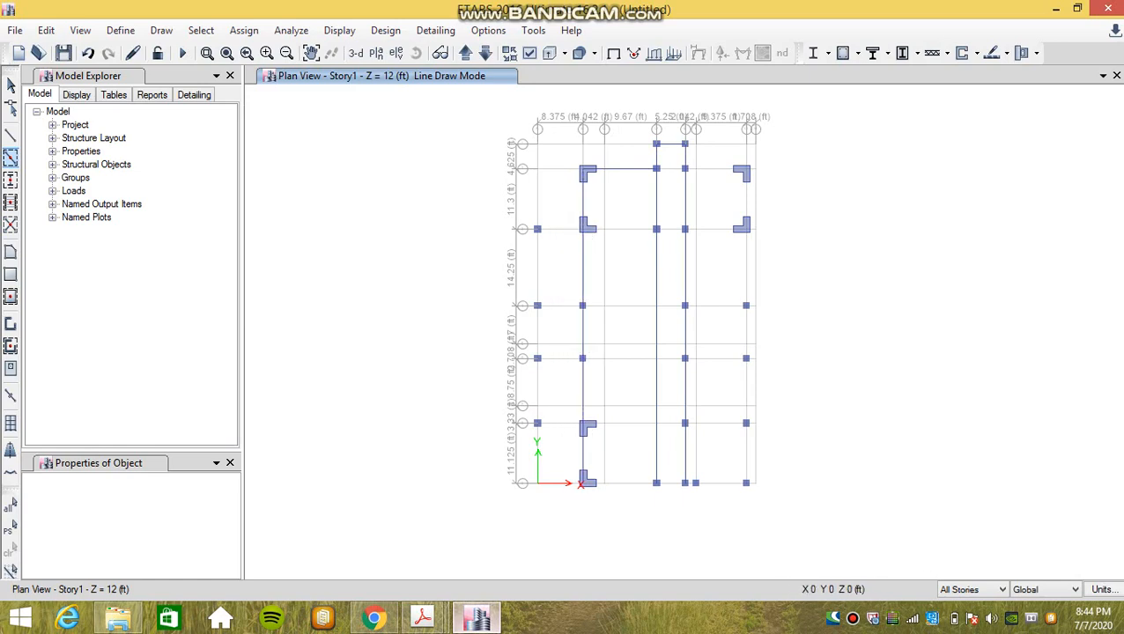
mouse_move(548, 218)
mouse_down()
mouse_move(517, 278)
mouse_move(514, 449)
mouse_move(515, 432)
mouse_up()
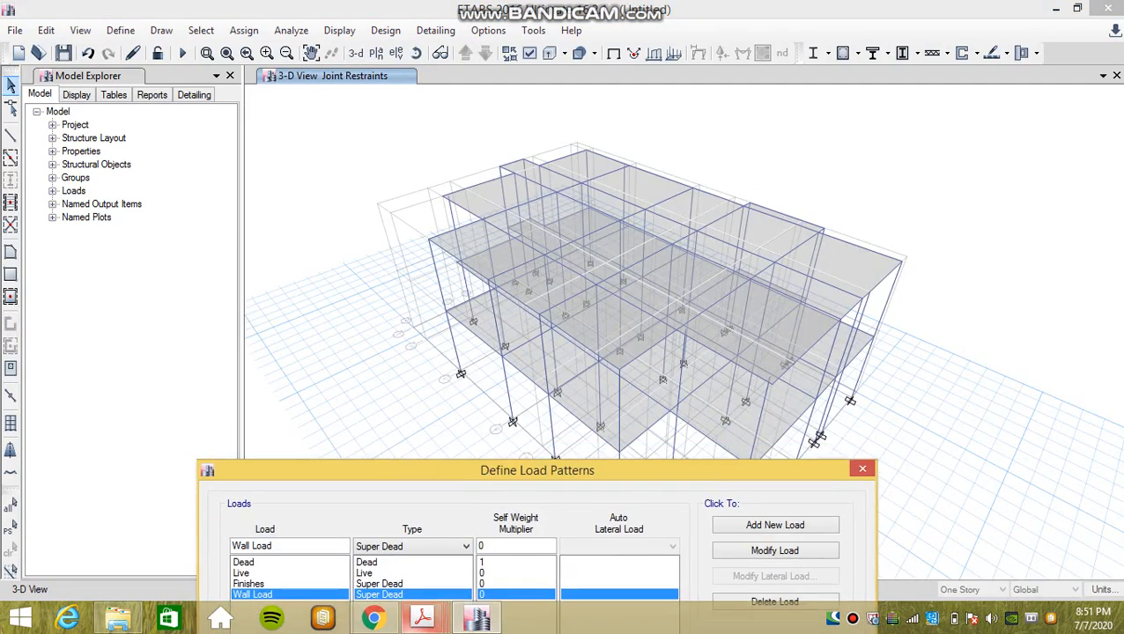
Step: Review the Dead, Live, Finishes and Wall Load entries in the load pattern definitions
drag(538, 470, 514, 165)
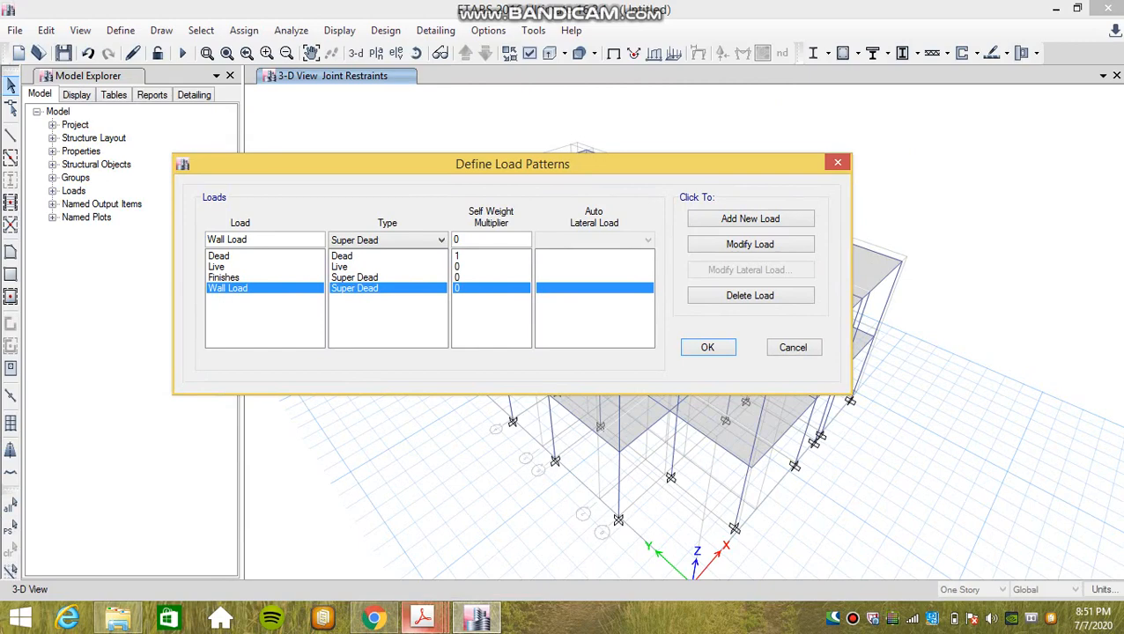
click(232, 257)
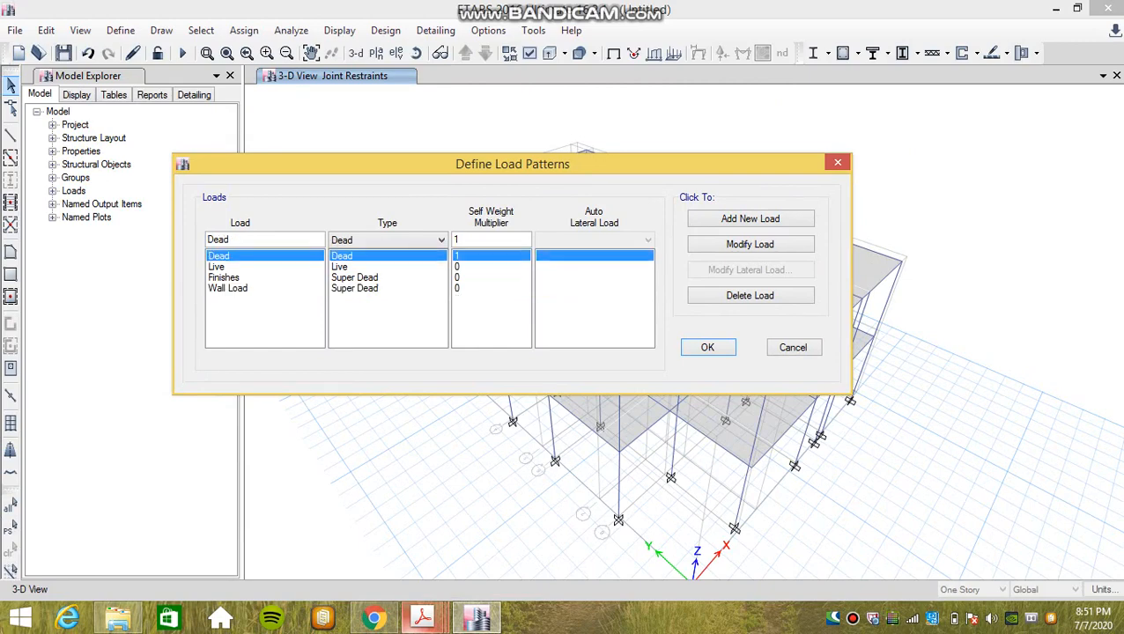
click(231, 267)
click(229, 278)
click(231, 288)
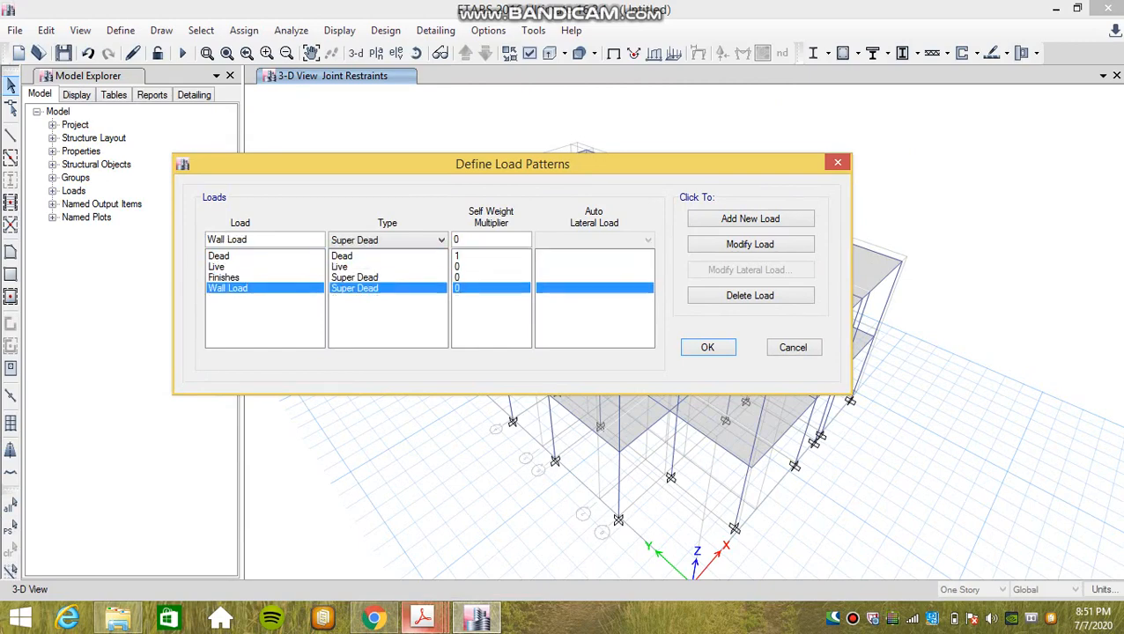
Step: Add a load pattern EQx of type Seismic with the UBC 97 auto lateral load
drag(252, 240, 207, 240)
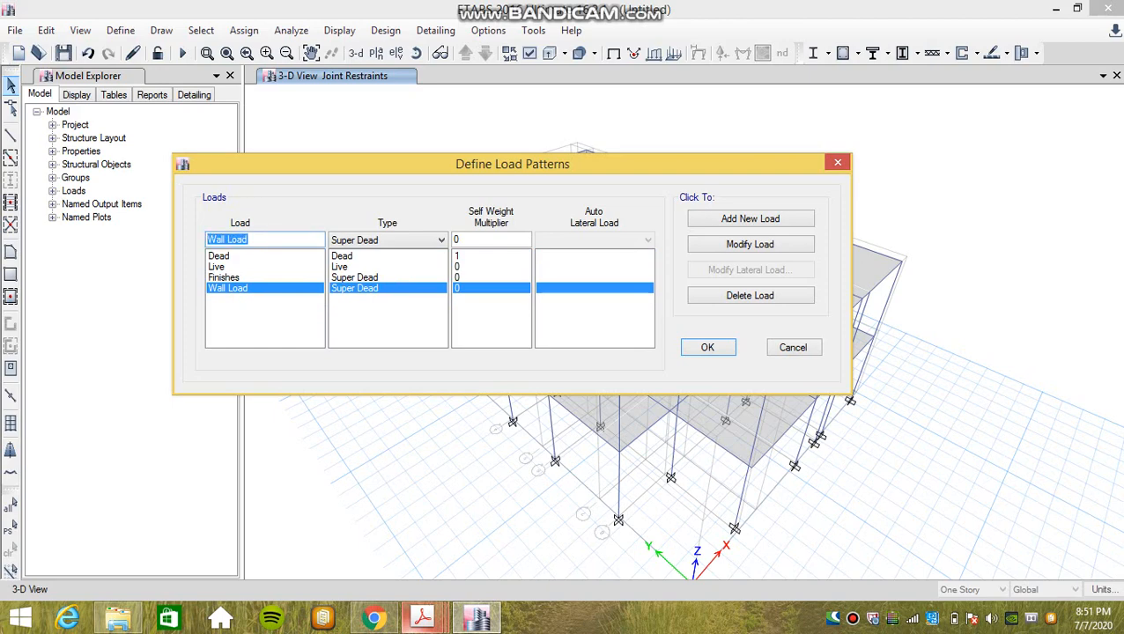
text(E)
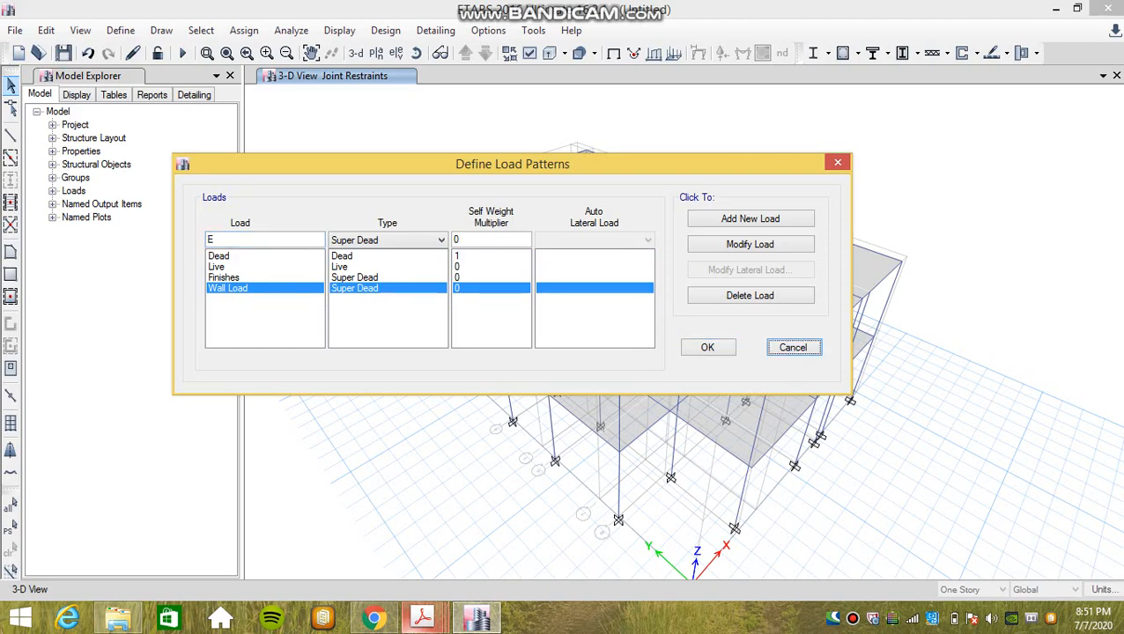
click(215, 239)
text(Q)
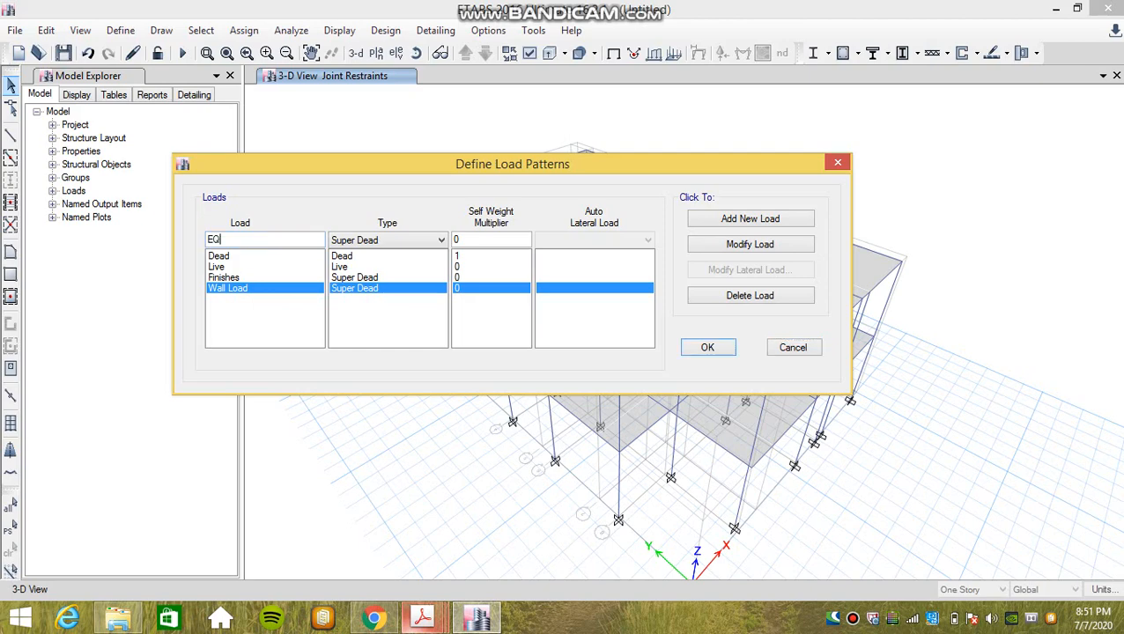
text(x)
click(441, 240)
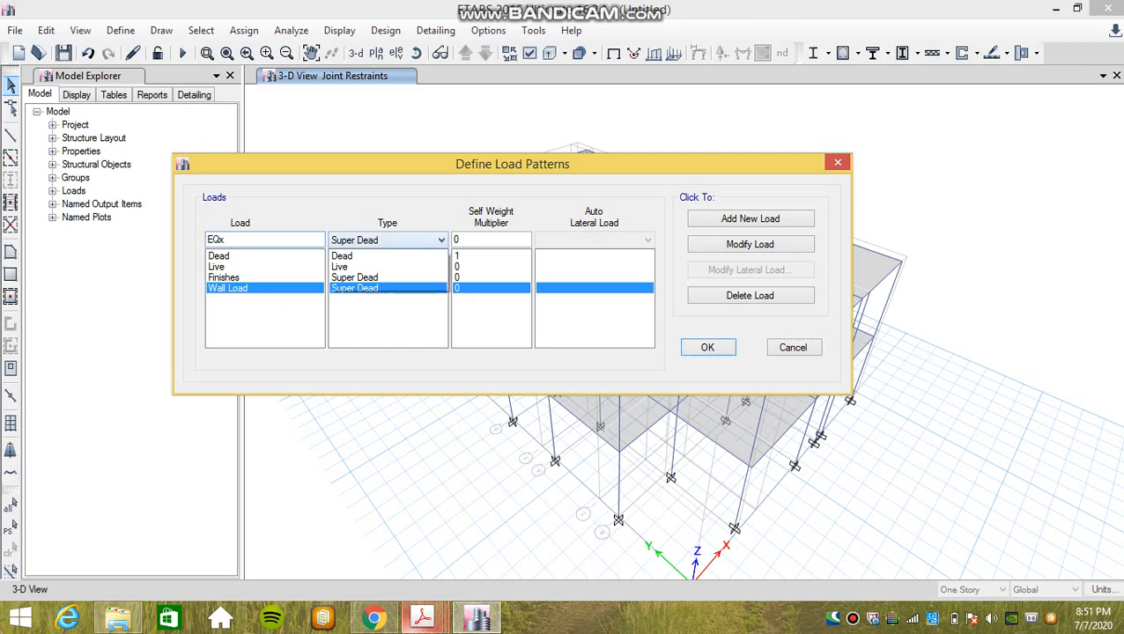
click(346, 319)
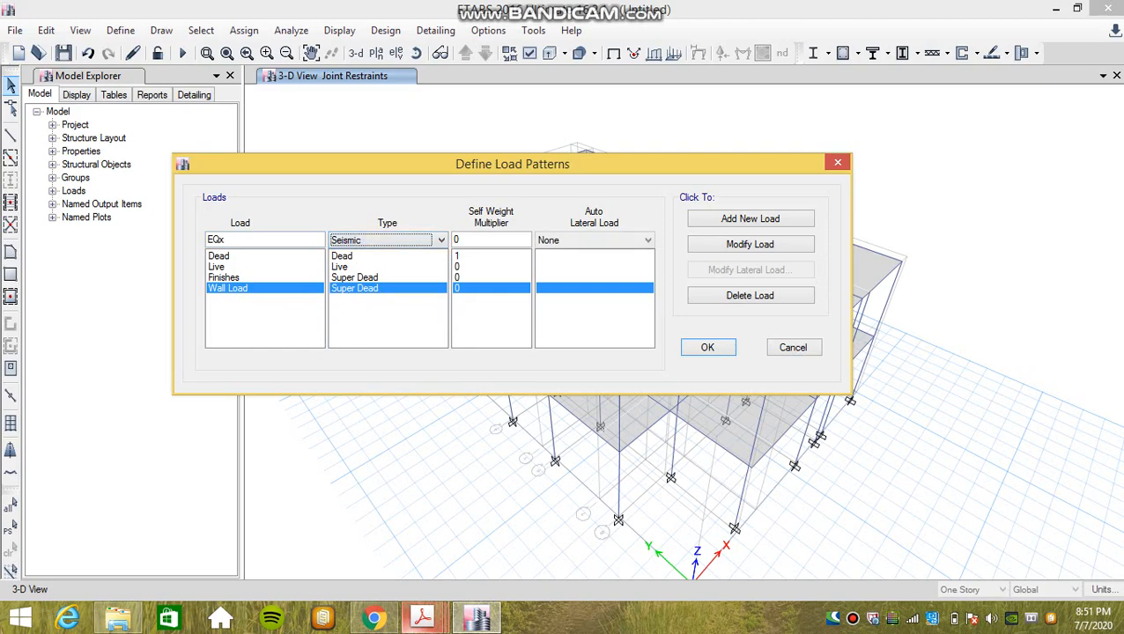
click(647, 241)
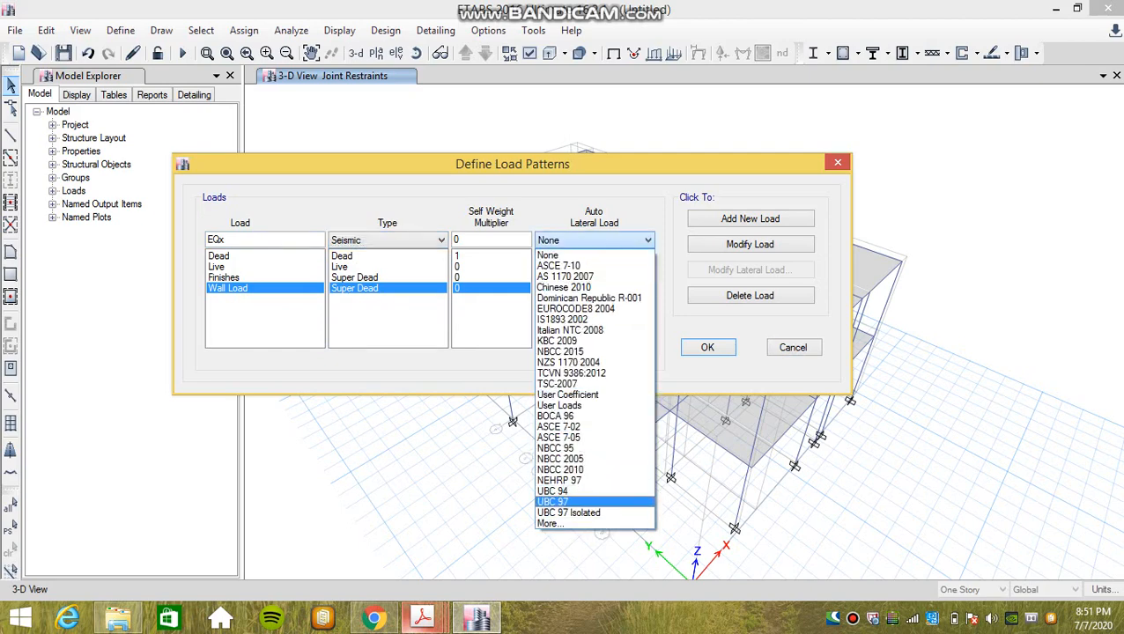
click(553, 502)
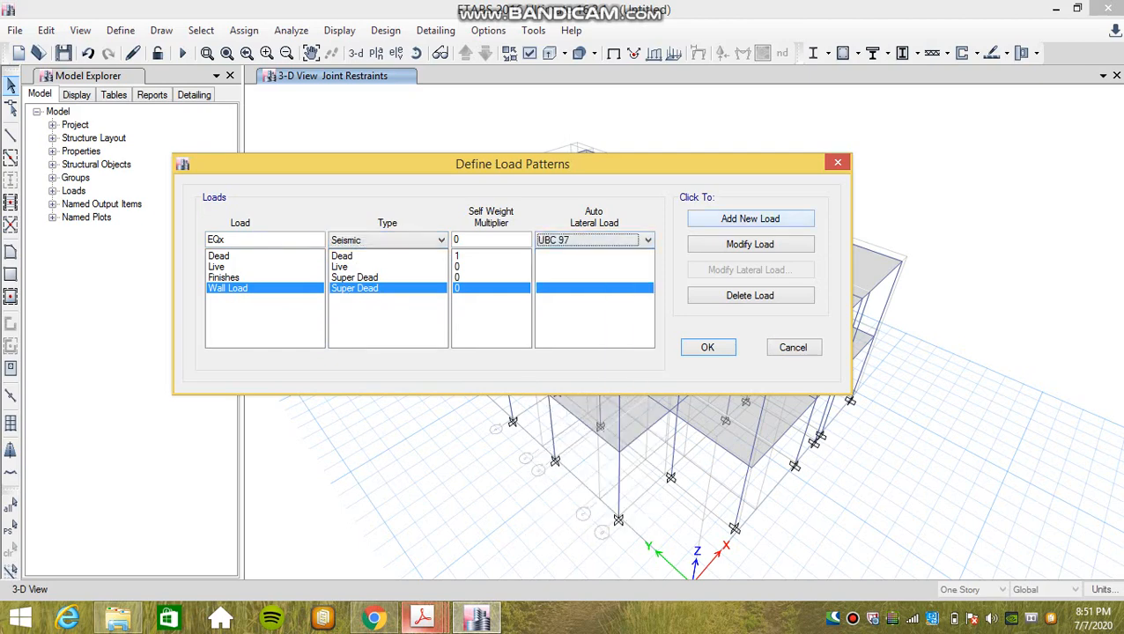
click(750, 219)
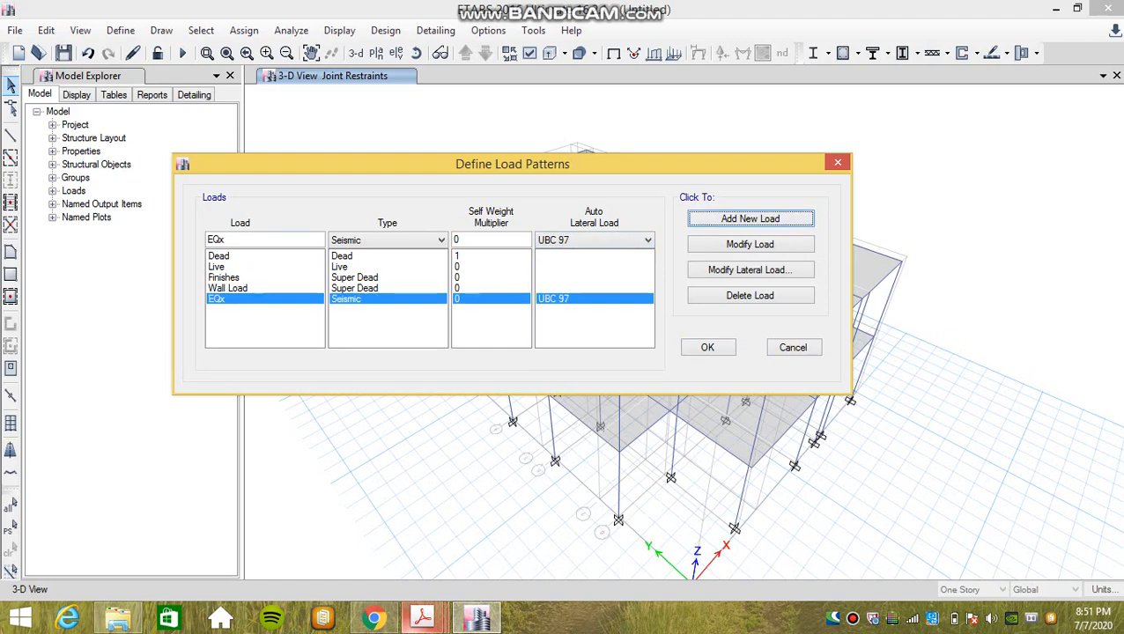
Step: Add a second Seismic load pattern EQy with the UBC 97 auto lateral load
click(238, 239)
key(BackSpace)
text(y)
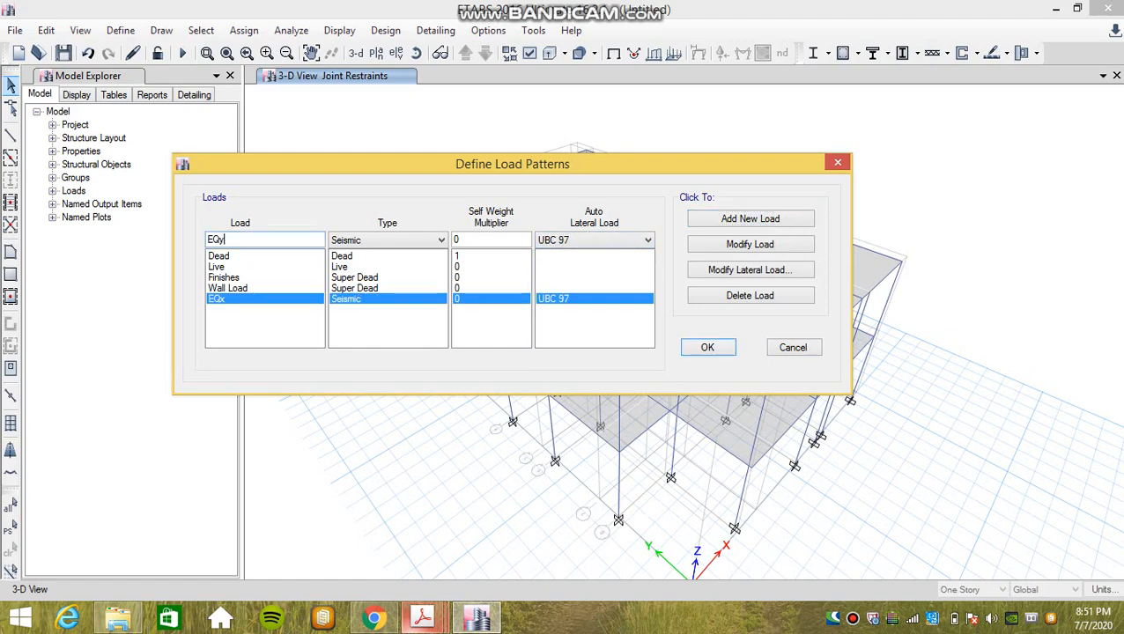
click(751, 218)
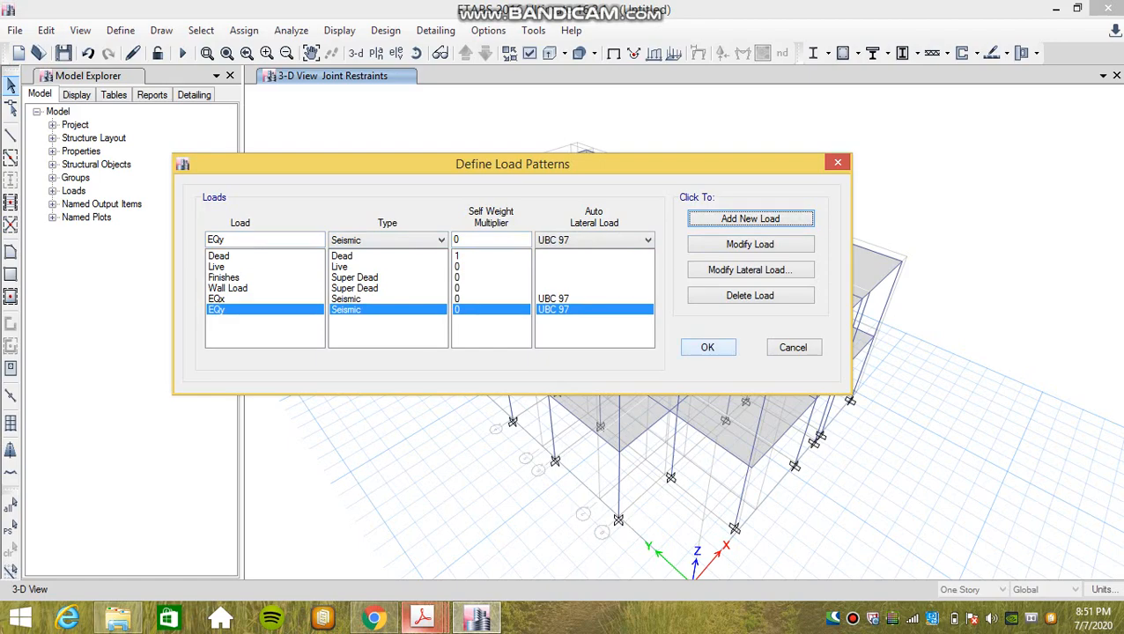
Step: Limit the EQx lateral load to X Dir without eccentricities, using soil profile type SC and seismic zone factor 0.2
click(265, 298)
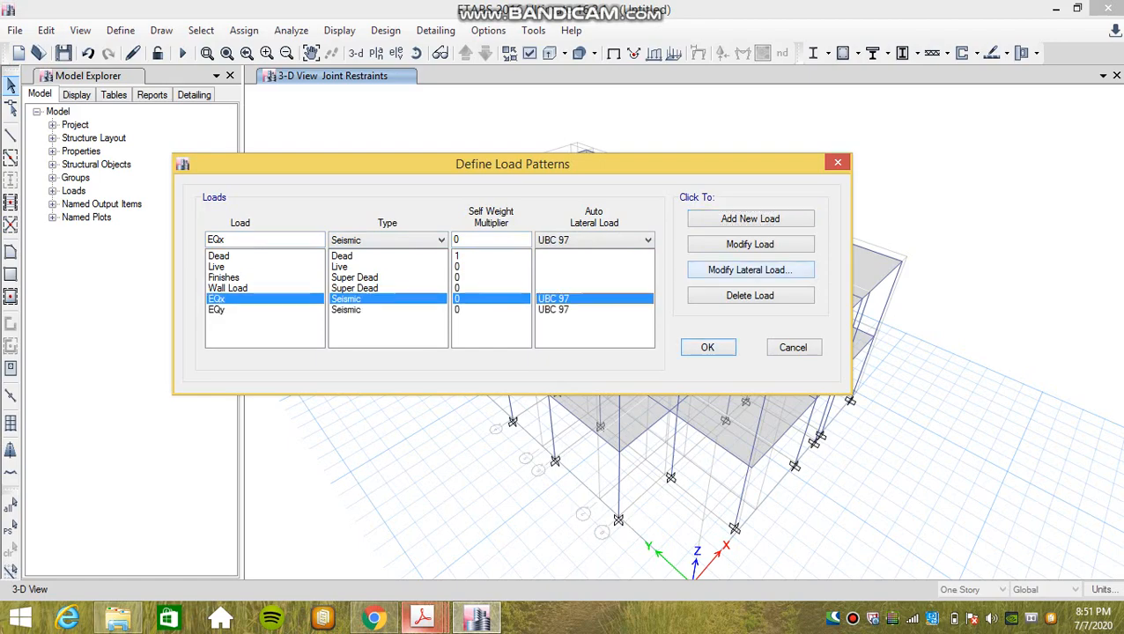
click(750, 270)
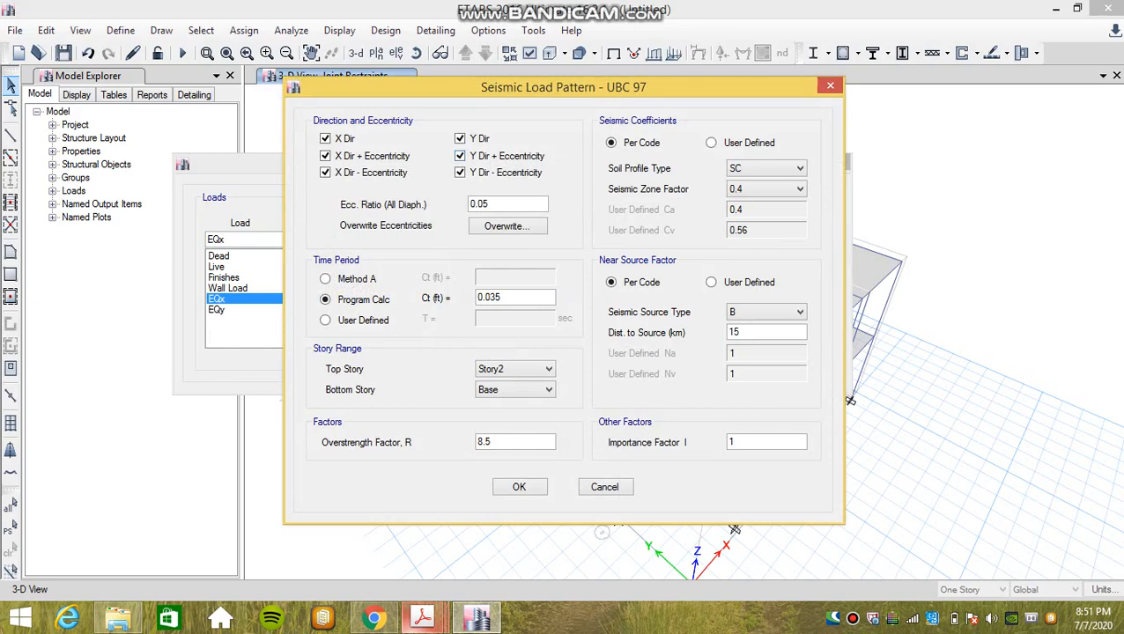
click(460, 138)
click(325, 156)
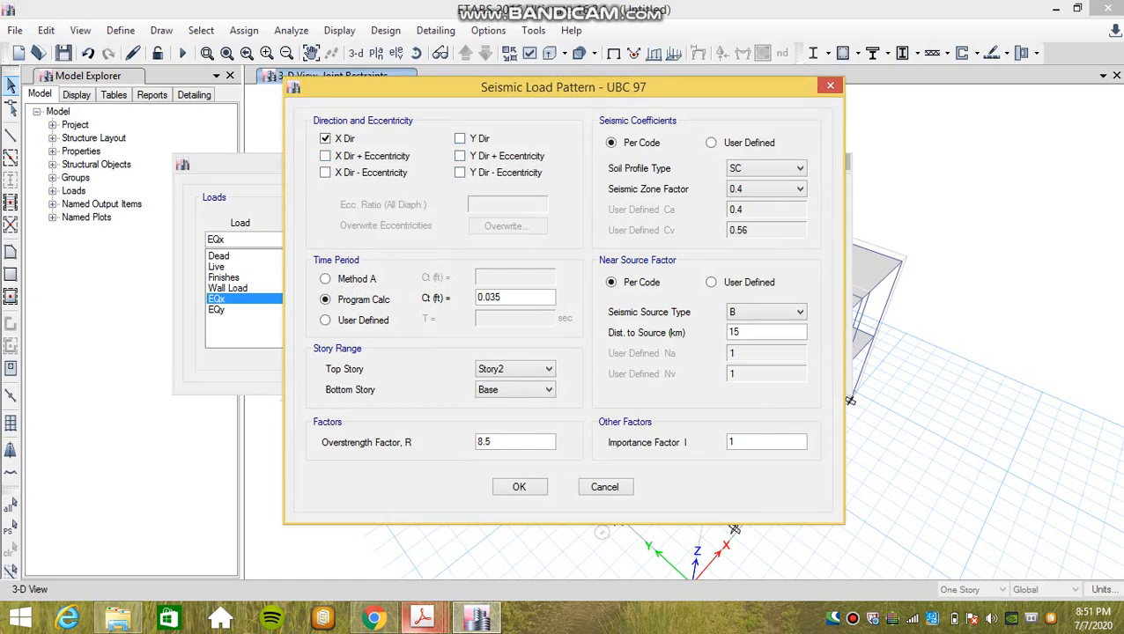
click(798, 168)
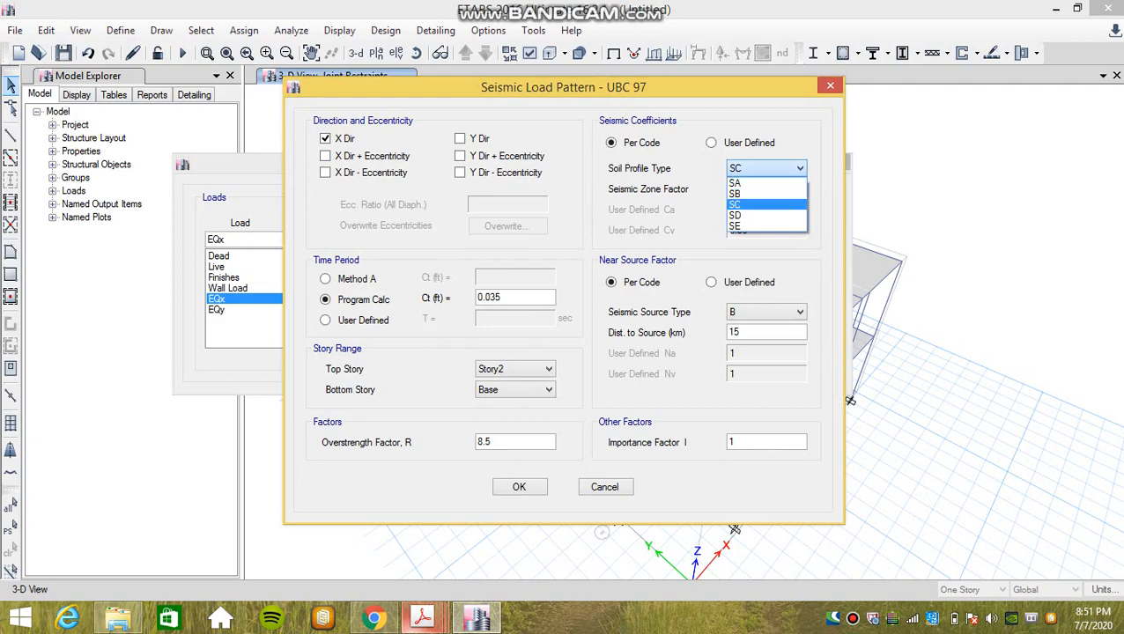
click(763, 205)
click(798, 189)
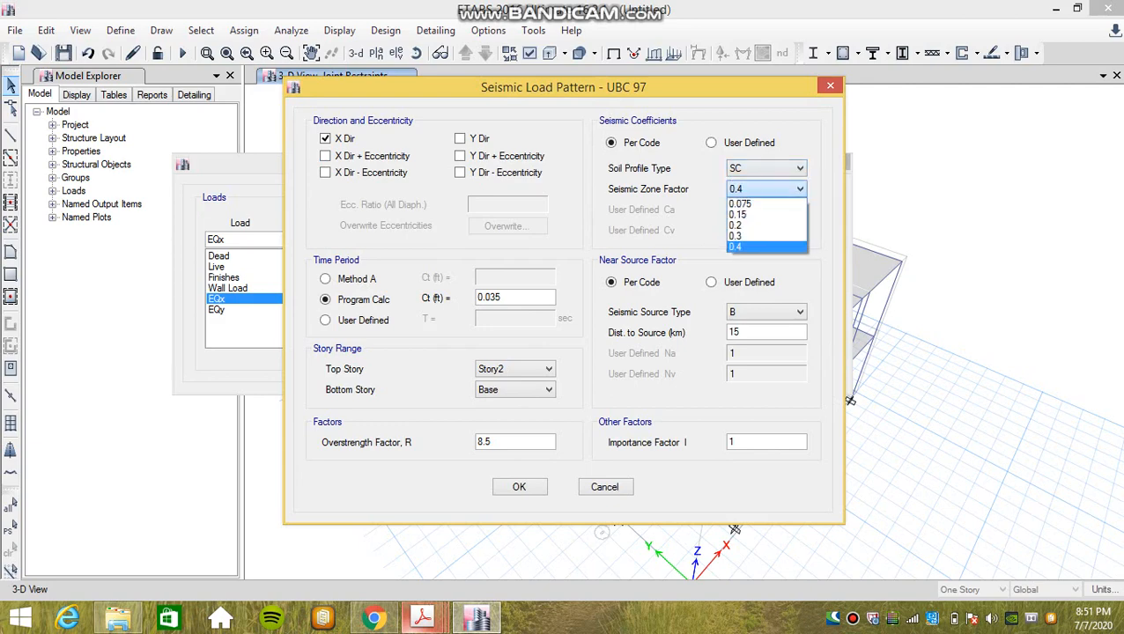
click(763, 225)
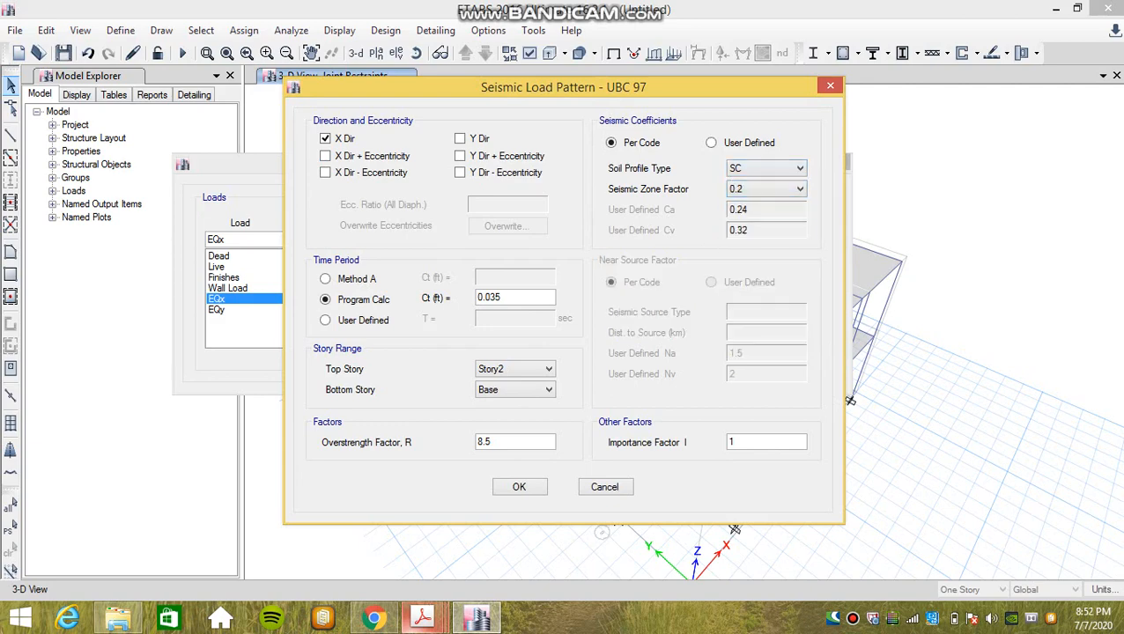
Step: Switch to Adobe Acrobat and check the seismic zoning map of Pakistan in Fig[1].2.1.pdf, then return to ETABS
mouse_move(422, 619)
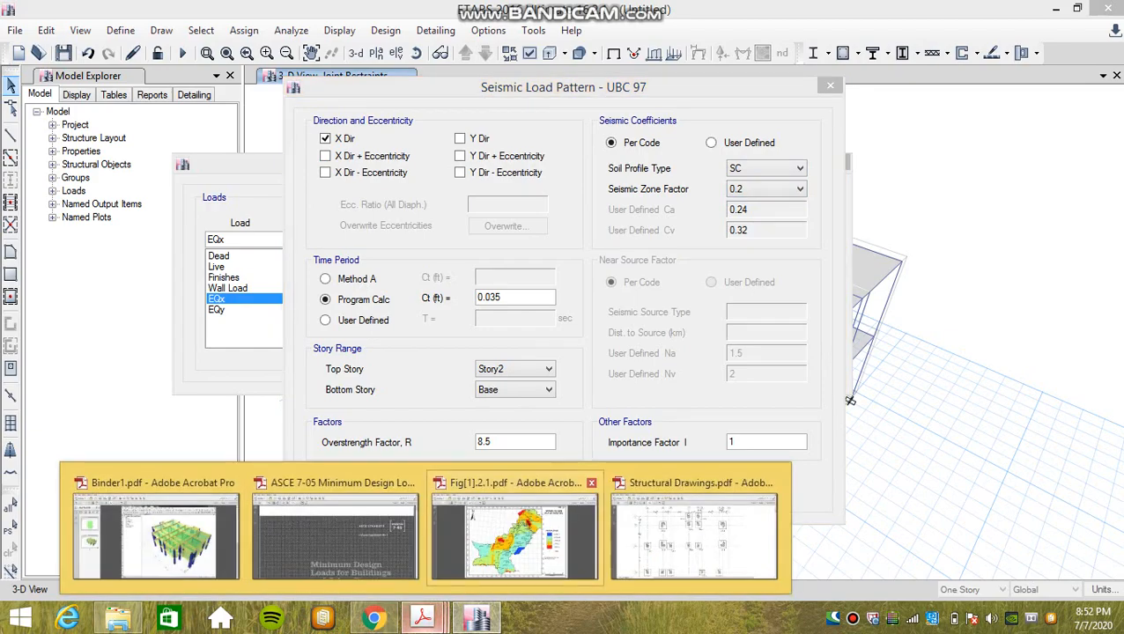
click(515, 507)
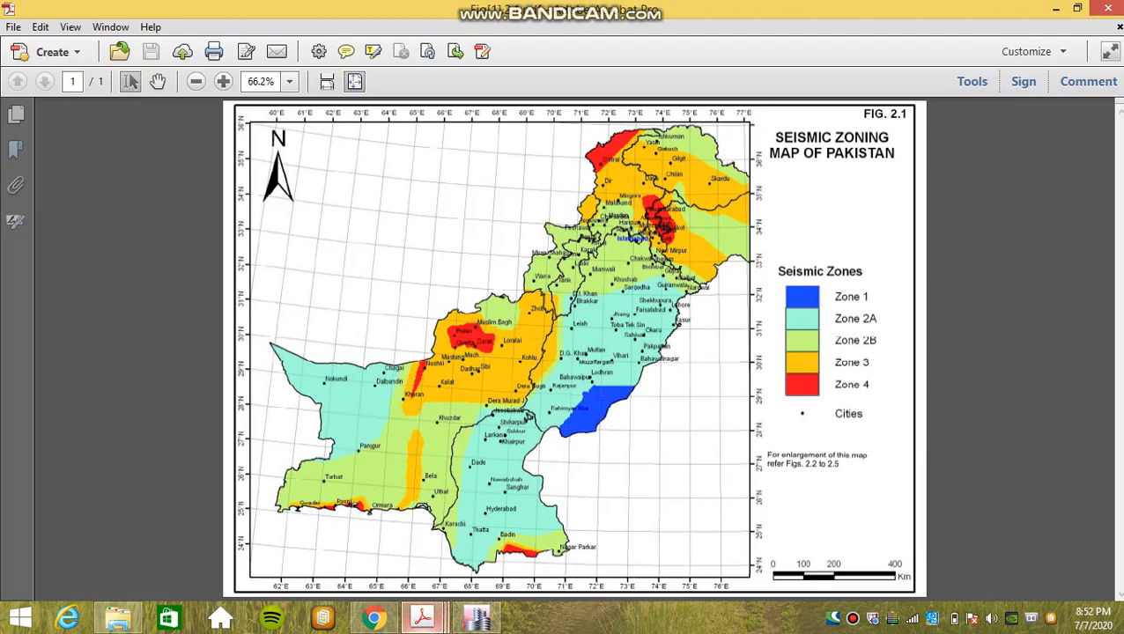
click(1054, 9)
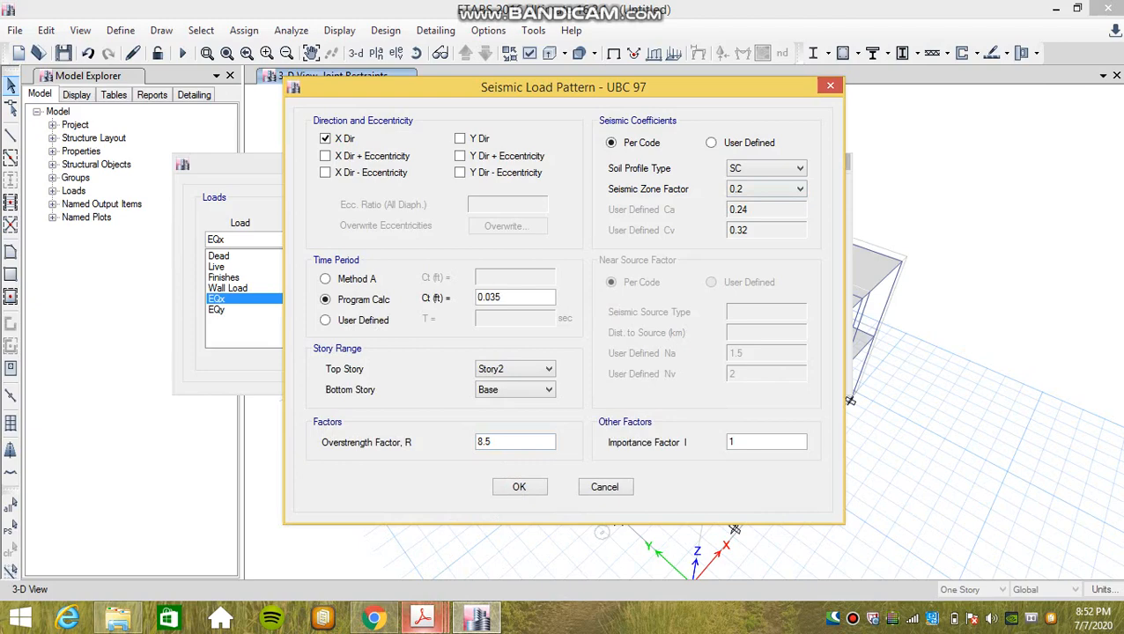
Step: Set the EQx overstrength factor R to 5.6 and accept its seismic load settings
drag(493, 442, 476, 442)
text(5.6)
key(Return)
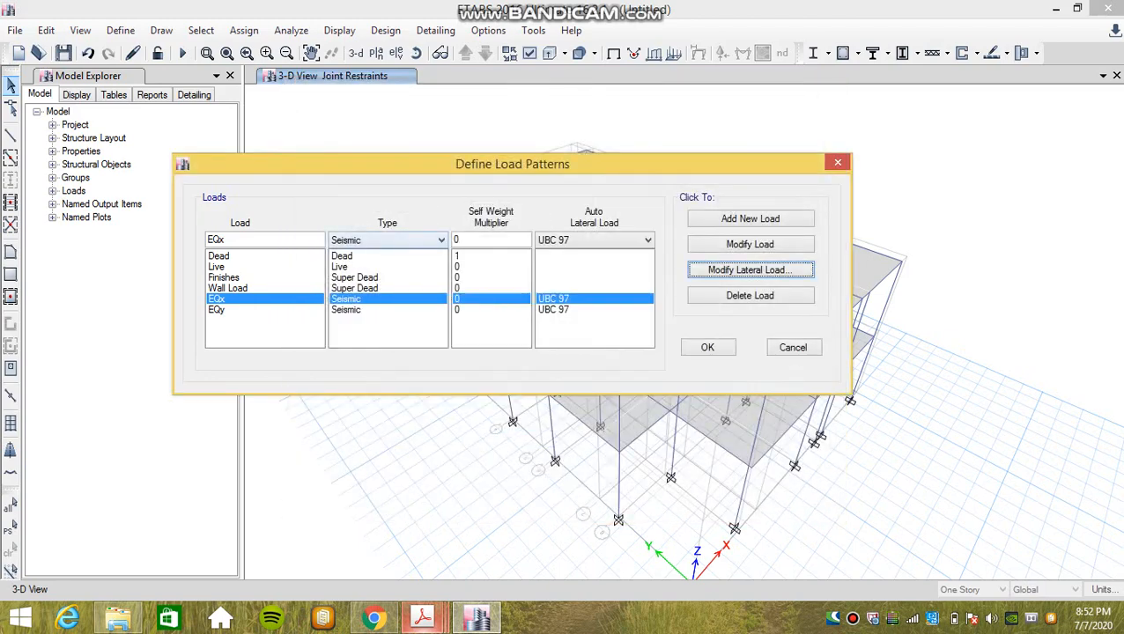
Step: Set the EQy lateral load's seismic zone factor to 0.2 and its overstrength factor R to 5.6
click(256, 311)
click(750, 269)
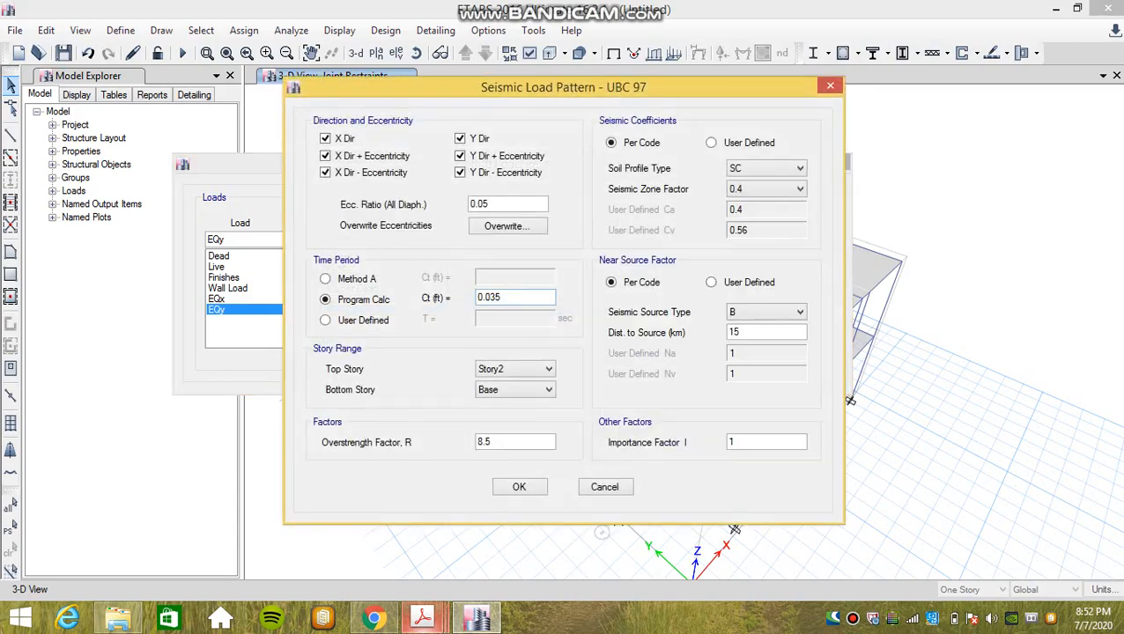
click(775, 189)
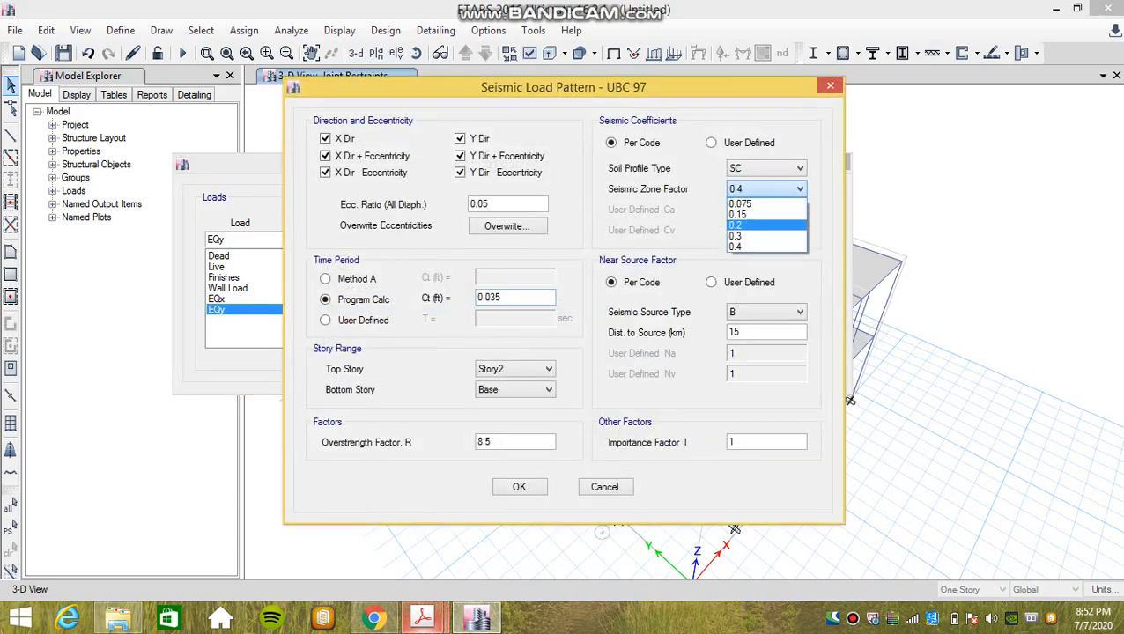
click(765, 225)
double_click(488, 441)
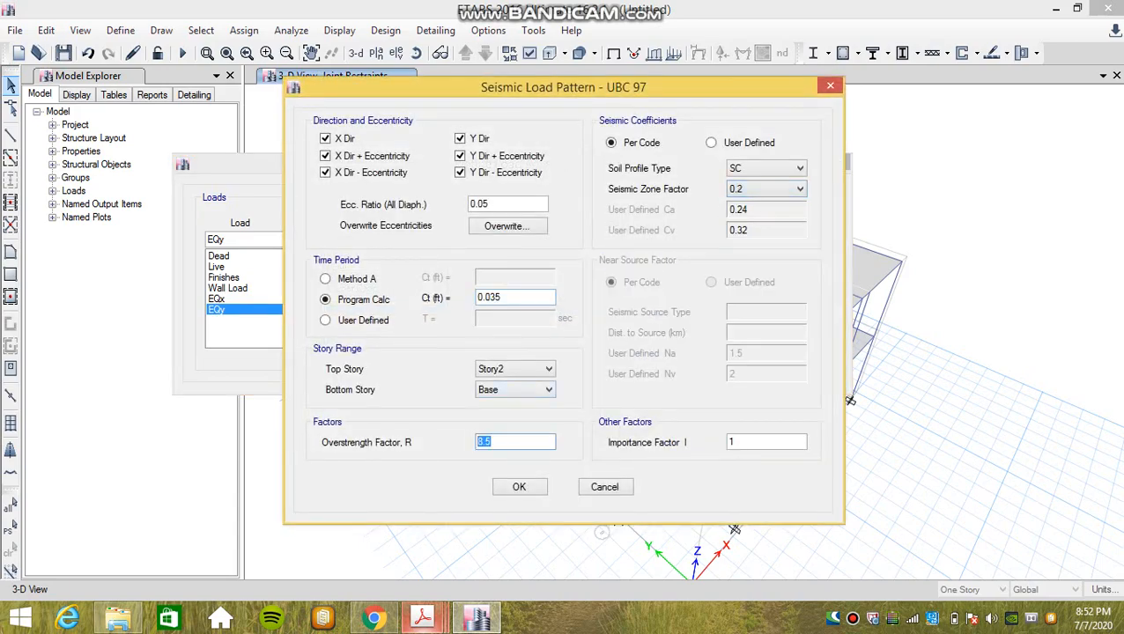
text(5.6)
Step: Limit the EQy lateral load to Y Dir without eccentricities and accept all the load pattern definitions
click(460, 173)
click(325, 156)
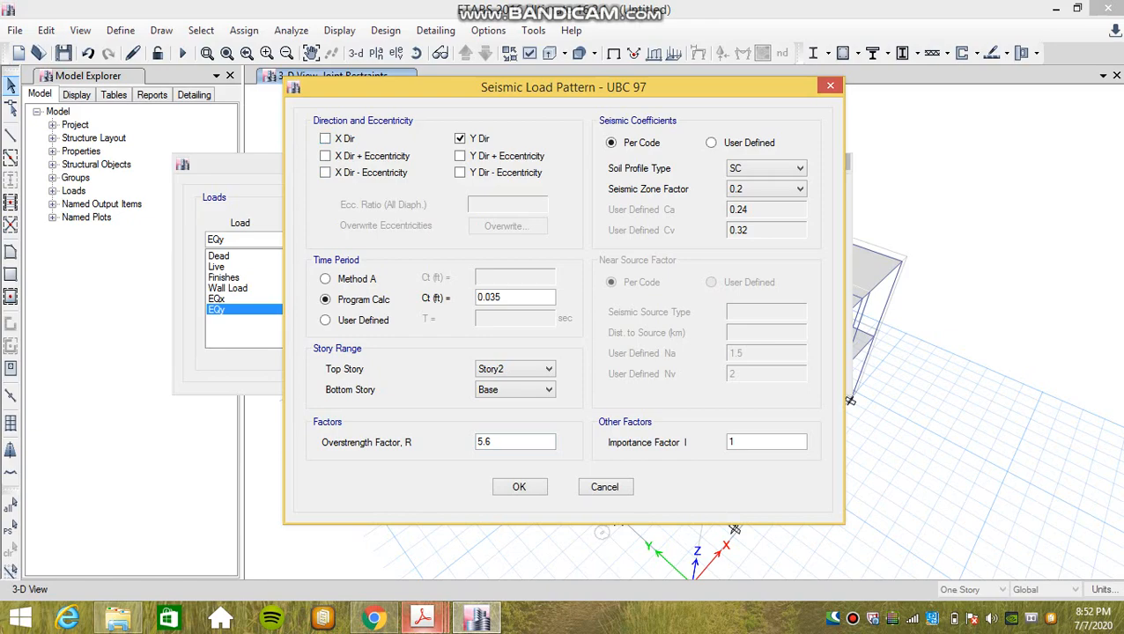
click(520, 488)
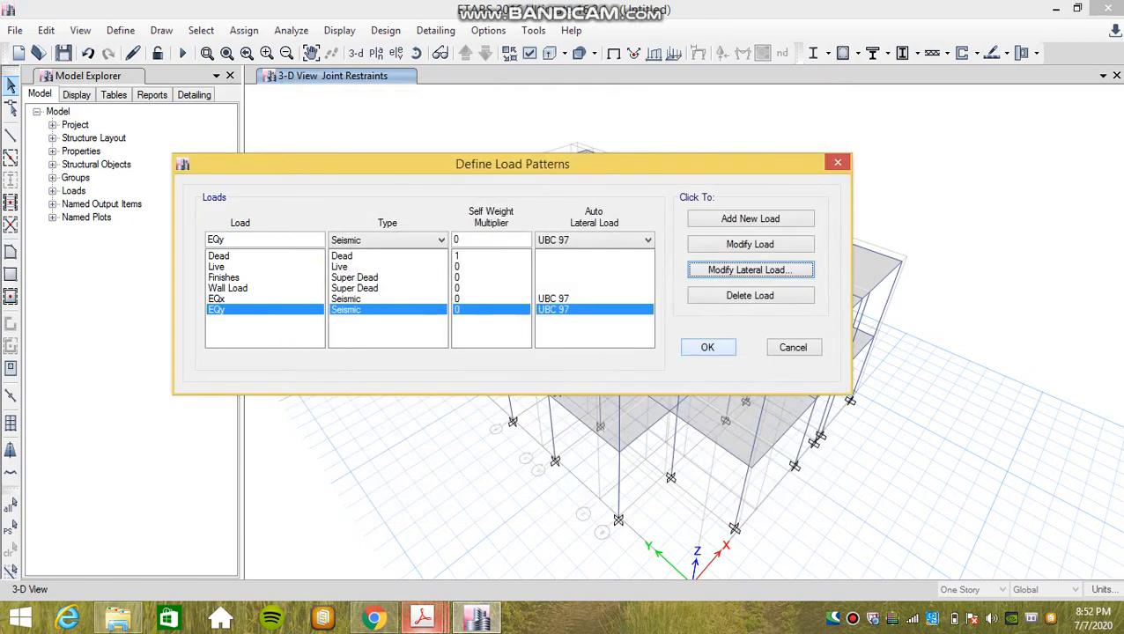
click(707, 347)
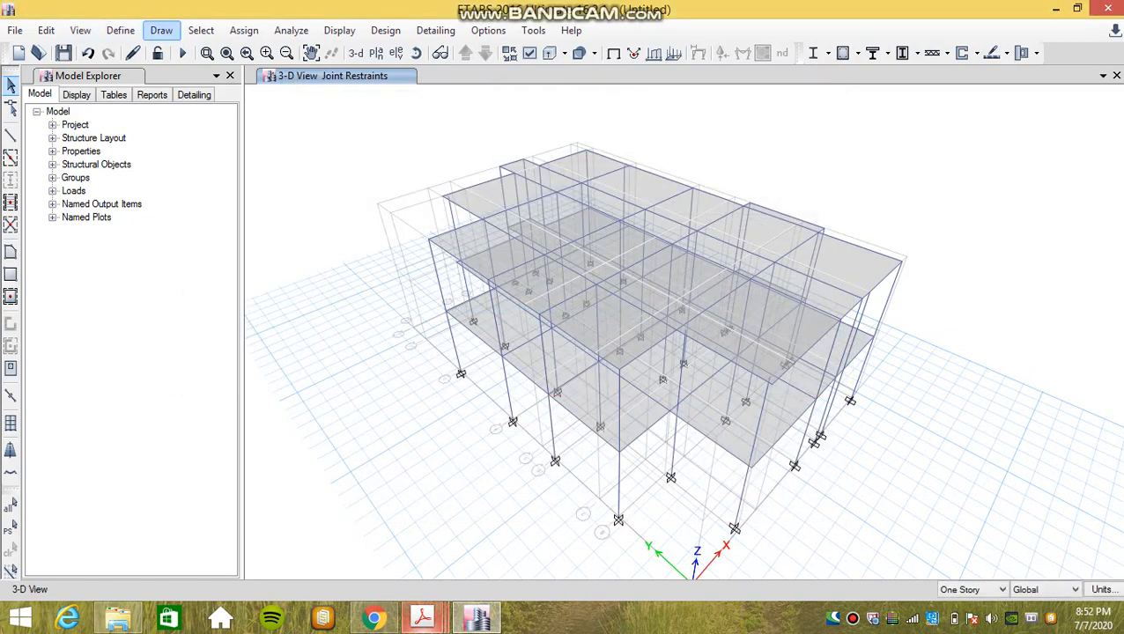
Step: Set up a uniform shell load assignment of 60 lb/ft² in the Gravity direction for the Finishes load pattern
click(121, 30)
click(121, 30)
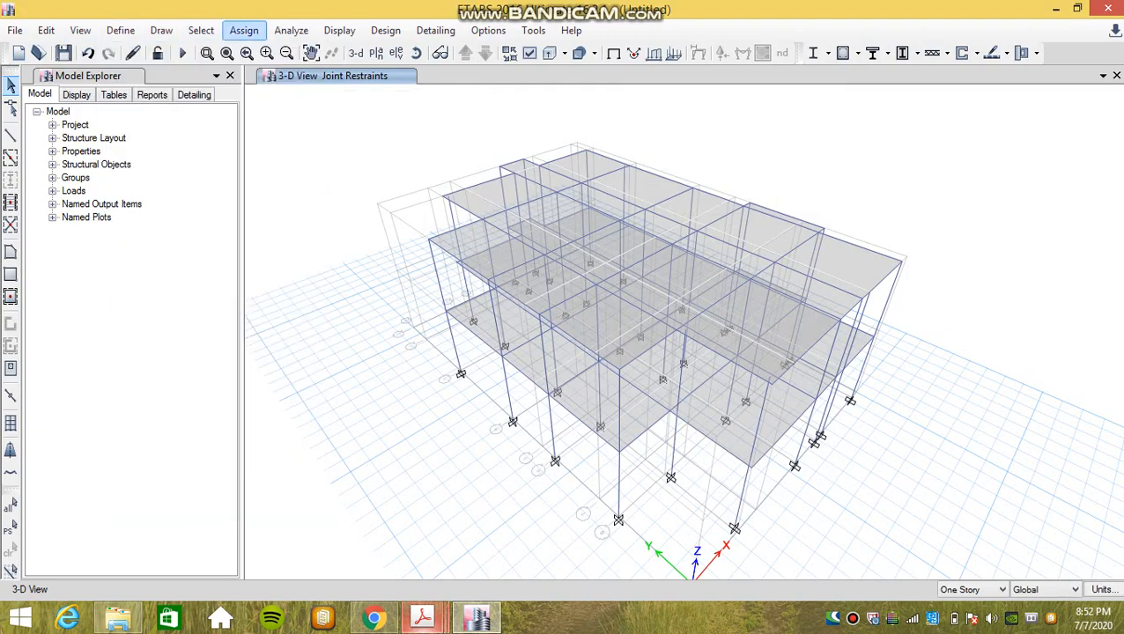
click(244, 30)
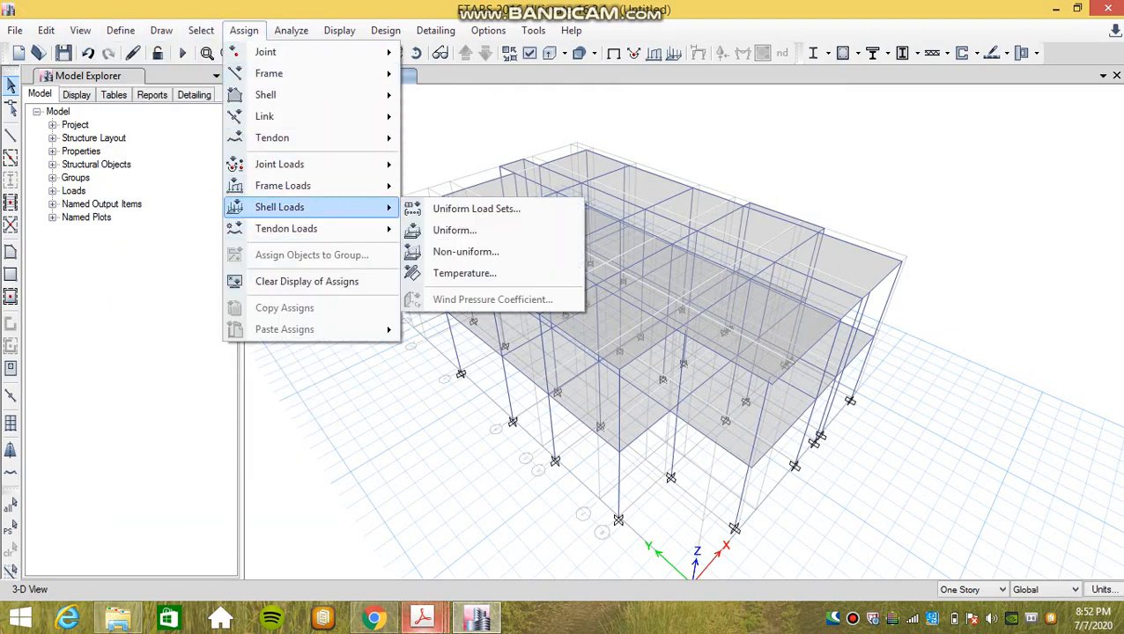
mouse_move(283, 185)
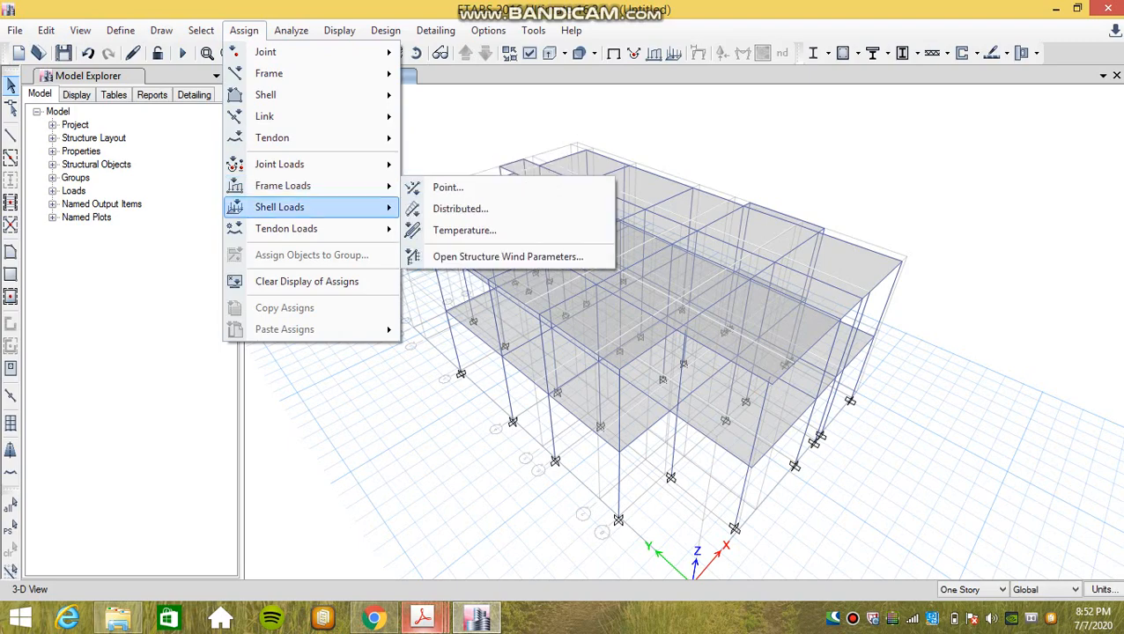
mouse_move(279, 207)
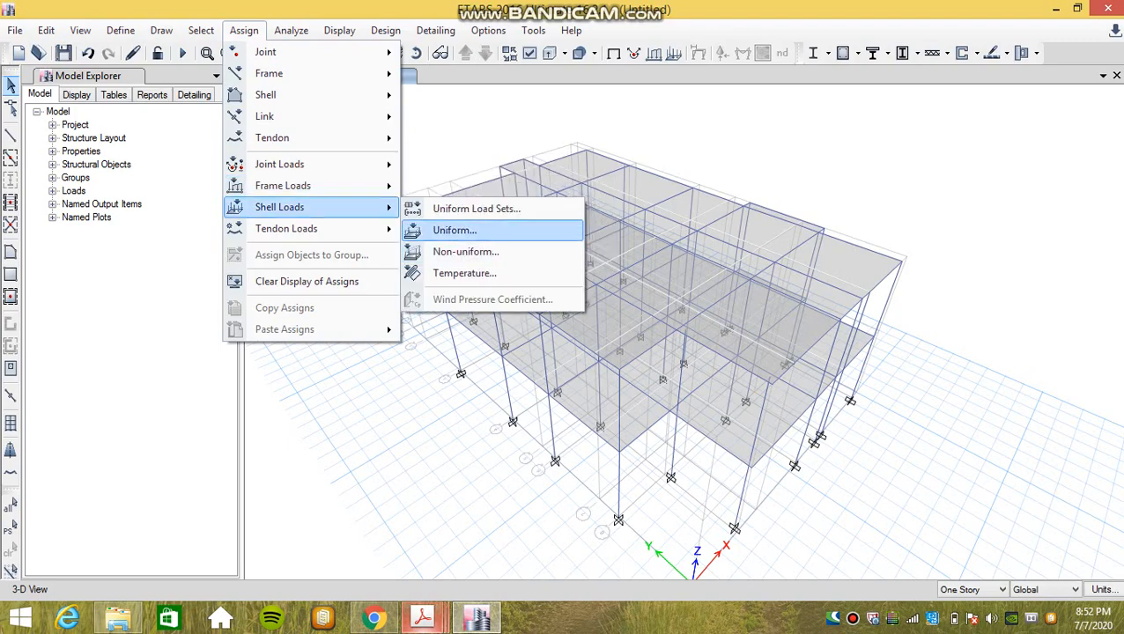
click(455, 230)
click(644, 259)
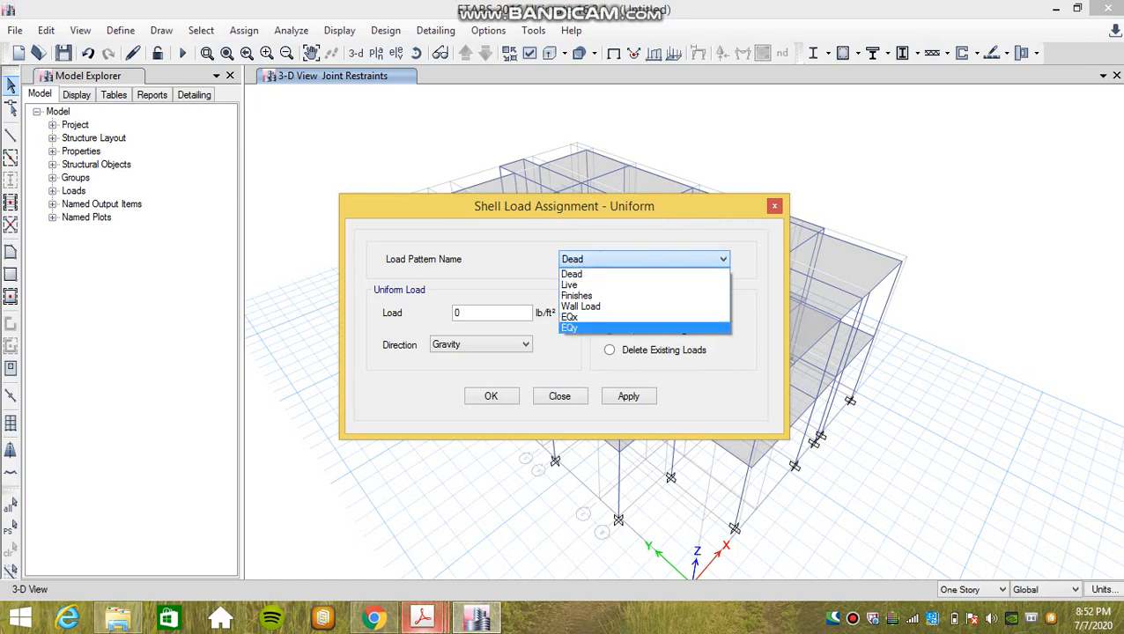
click(578, 296)
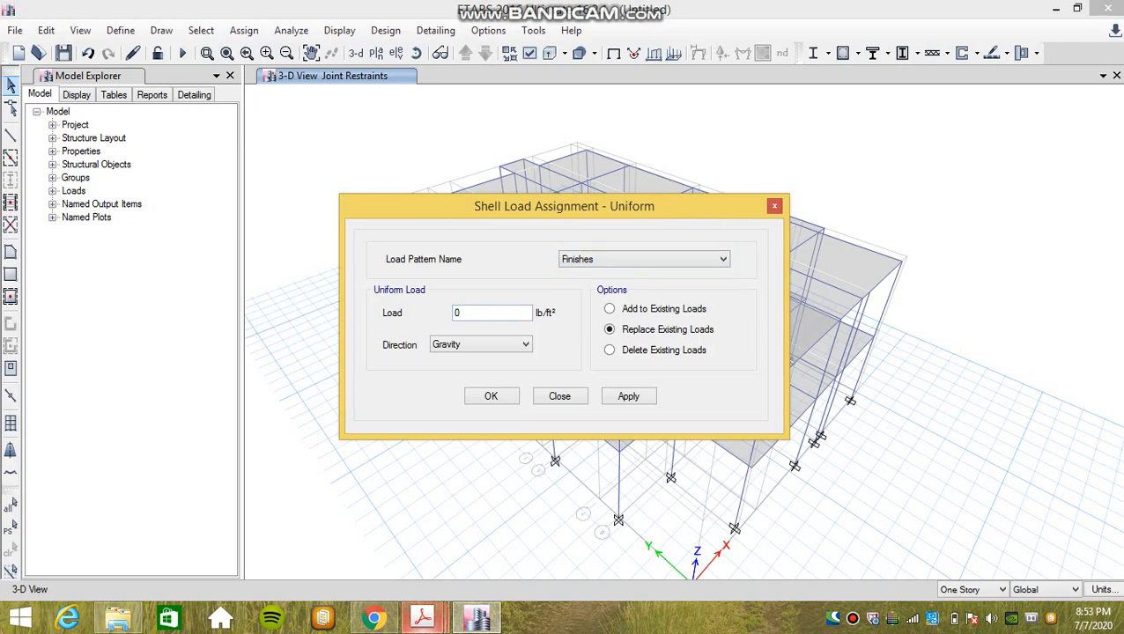
double_click(458, 313)
key(BackSpace)
text(60)
Step: Display the Story1 plan view with the load assignment settings moved clear of the floor slabs
drag(564, 205, 240, 172)
click(375, 53)
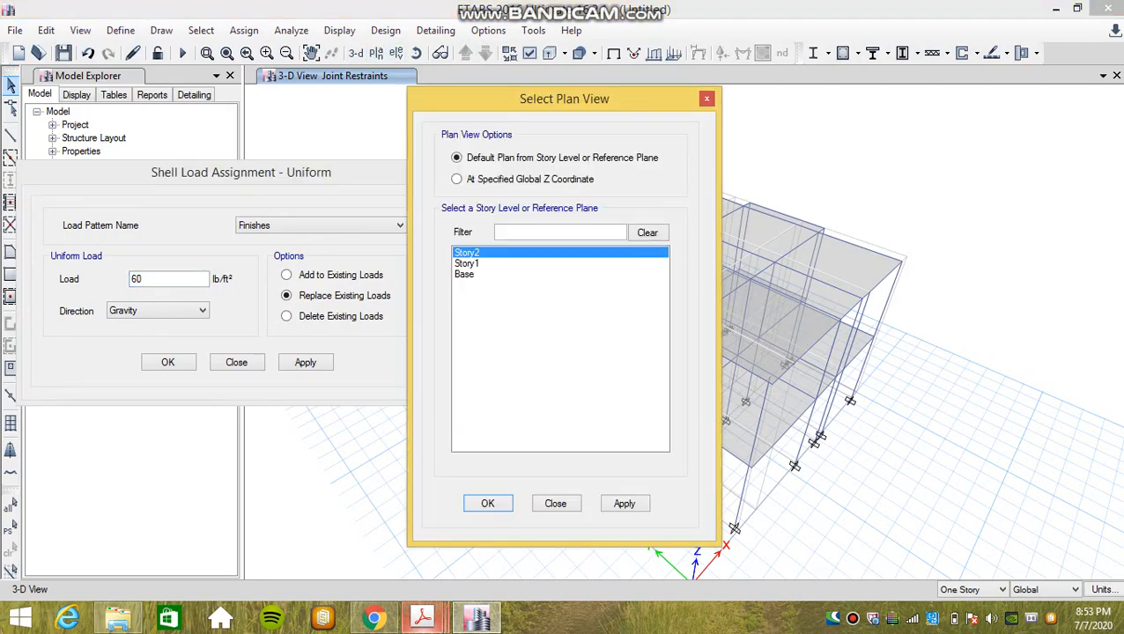
click(467, 263)
click(624, 504)
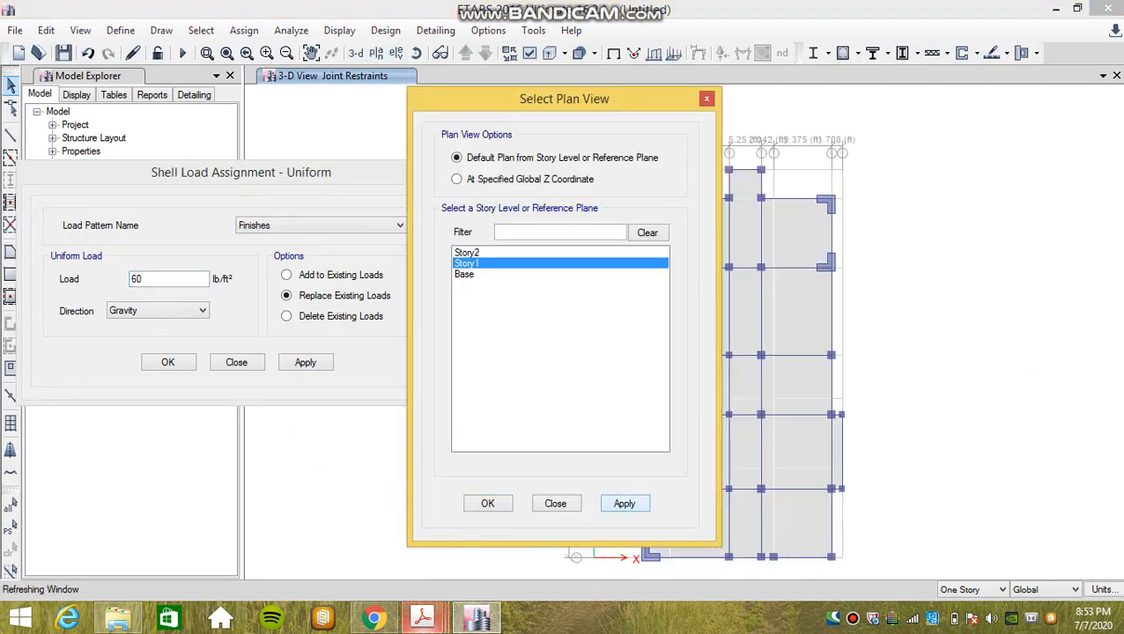
click(487, 503)
drag(310, 171, 314, 134)
click(806, 229)
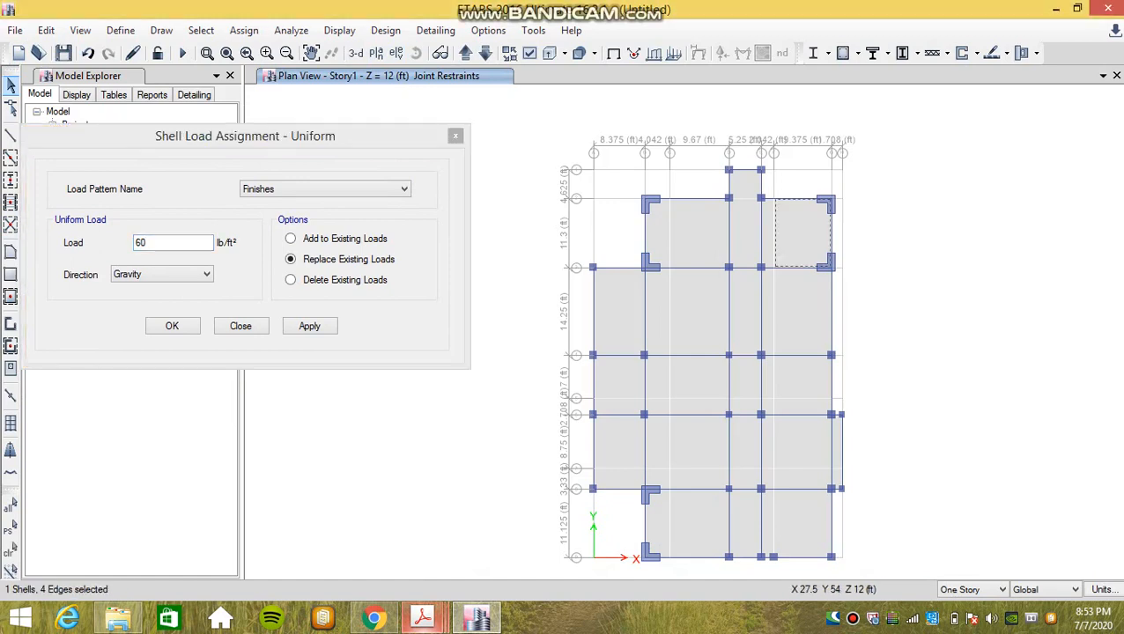
click(744, 231)
click(769, 231)
click(744, 183)
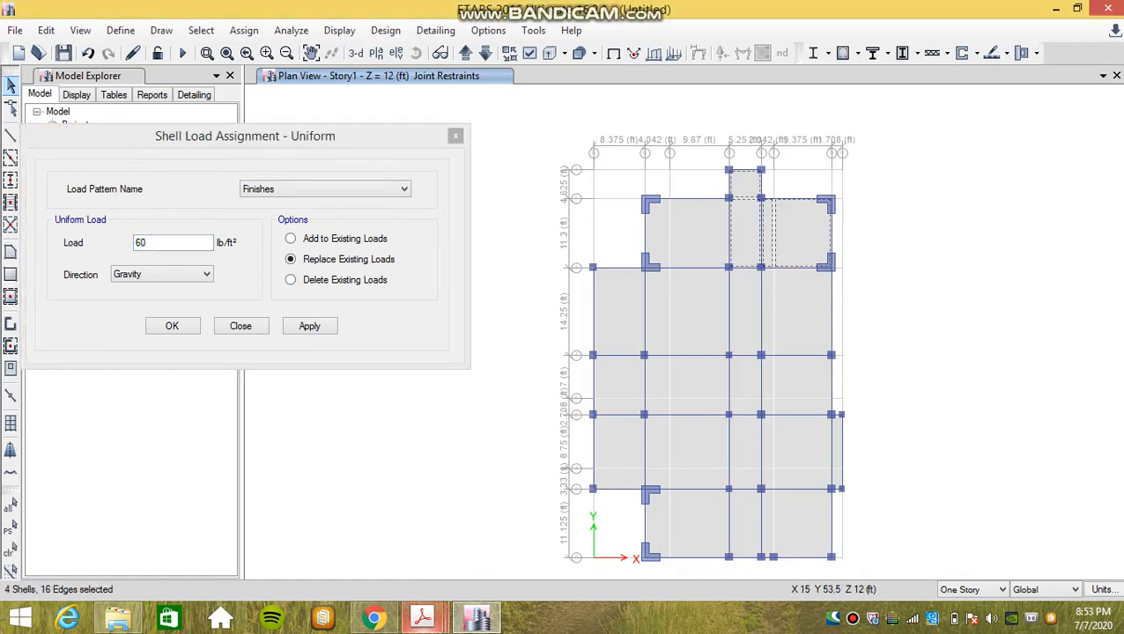
click(699, 231)
click(659, 230)
click(629, 302)
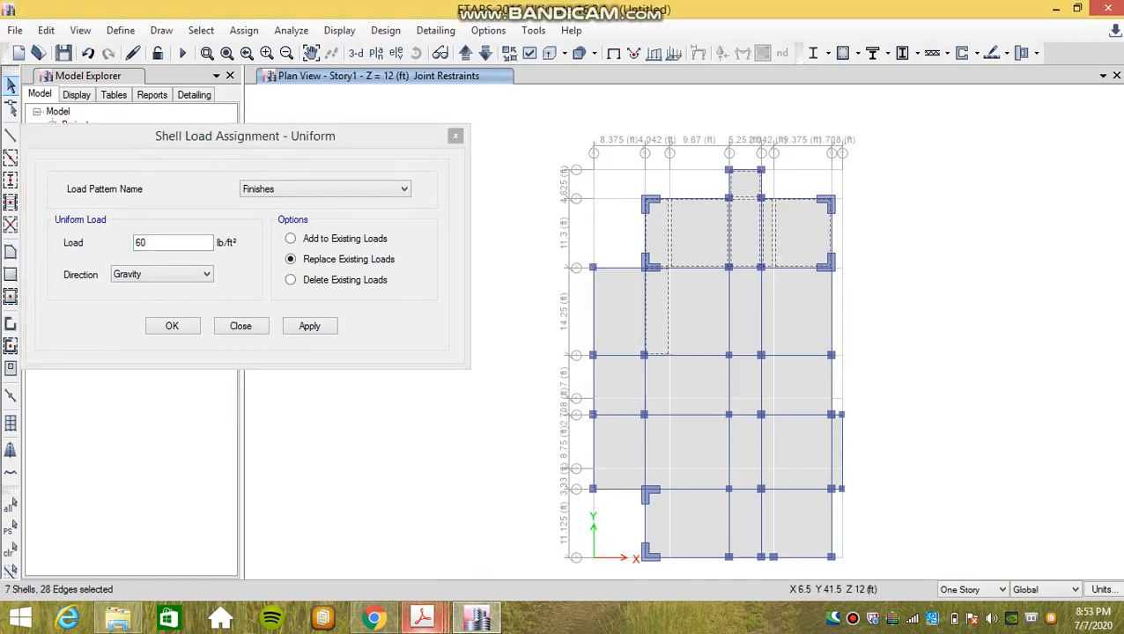
click(661, 315)
click(702, 312)
click(746, 309)
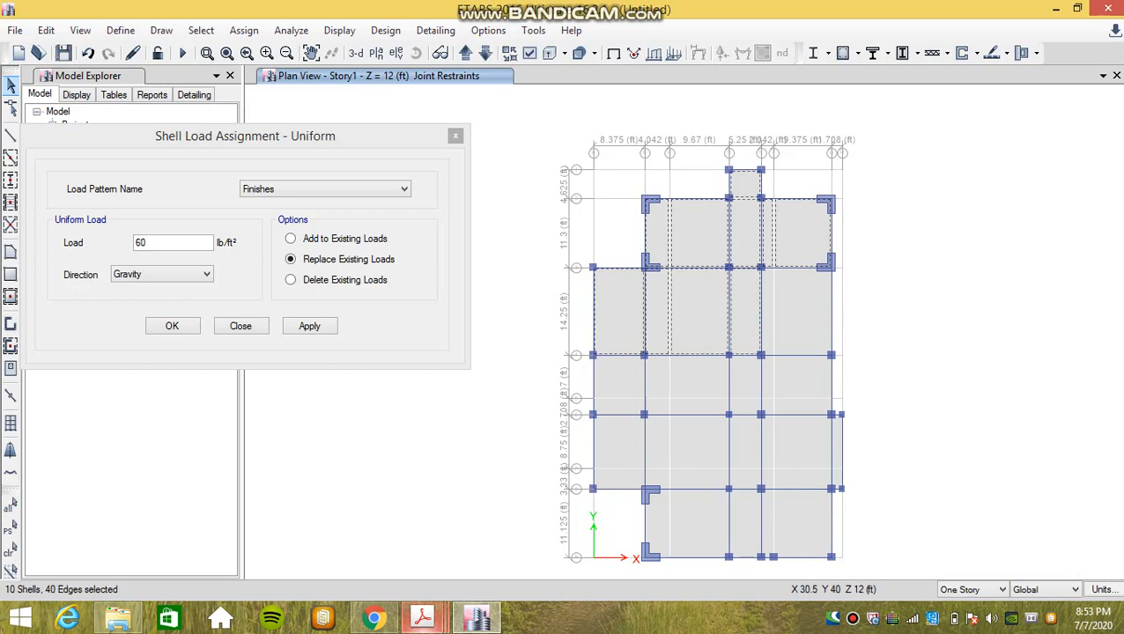
click(797, 313)
click(767, 314)
key(Escape)
Step: Make selections apply to All Stories and select the projecting 4.625 ft slab and every slab panel in the 11.3 ft row
click(973, 590)
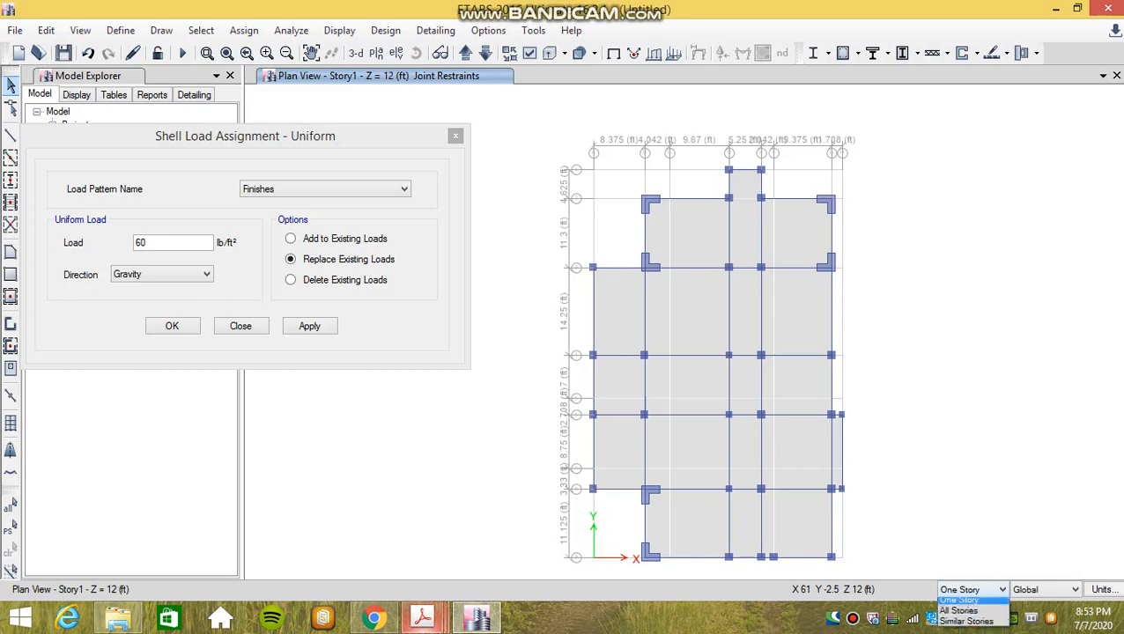
click(968, 610)
click(811, 228)
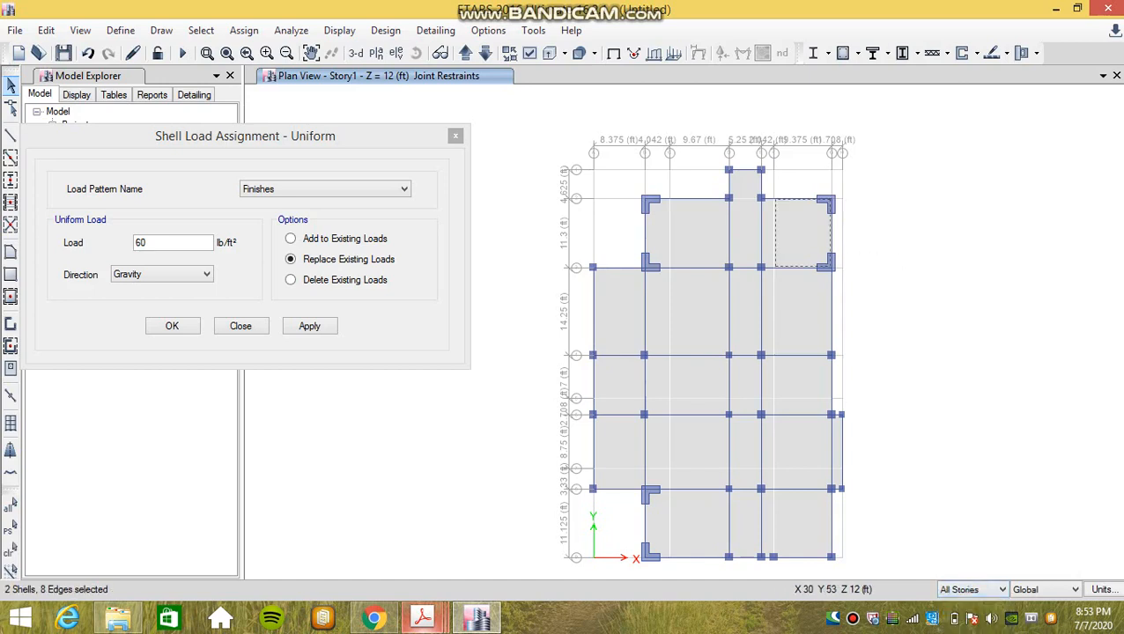
click(767, 229)
click(745, 231)
click(744, 181)
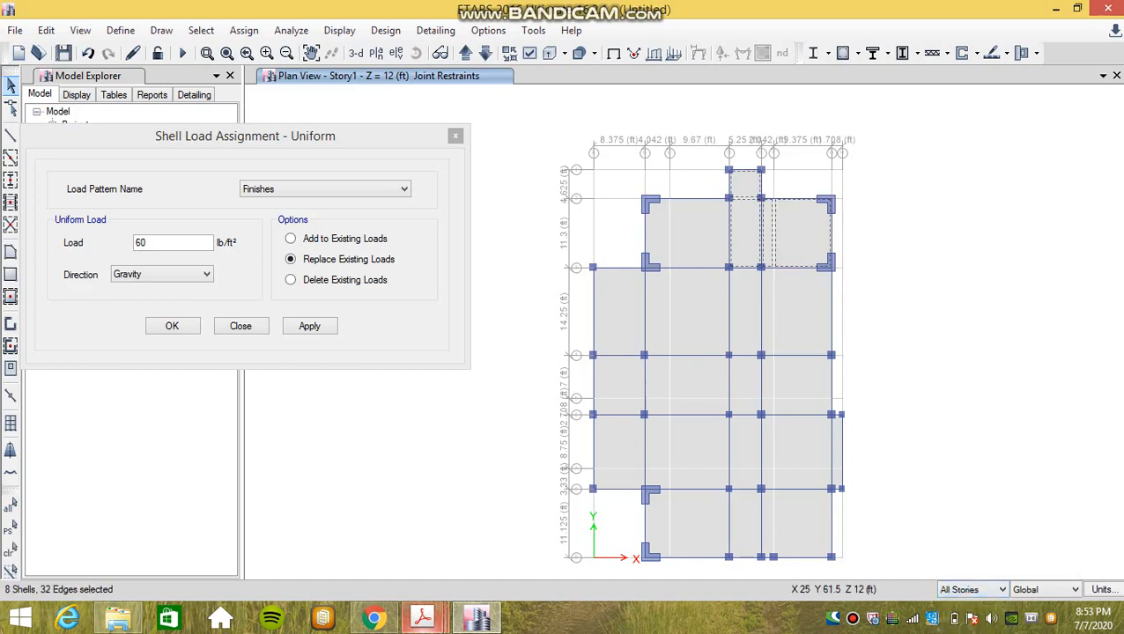
click(698, 229)
click(653, 229)
Step: Add all slab panels of the 14.25 ft row to the selection
click(625, 289)
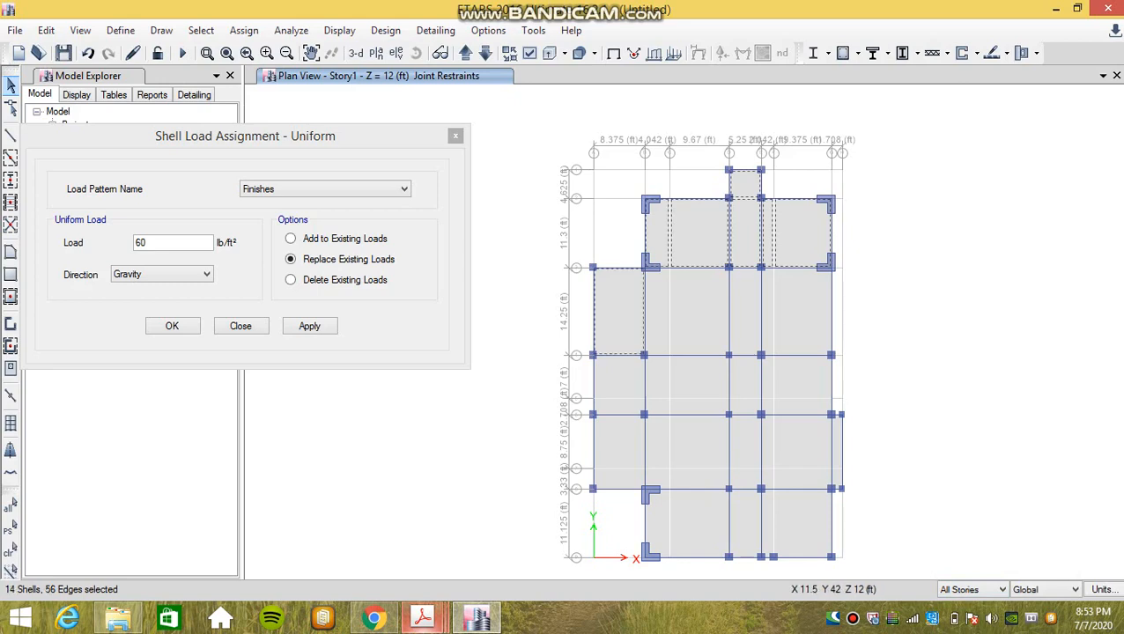
click(661, 300)
click(706, 308)
click(745, 311)
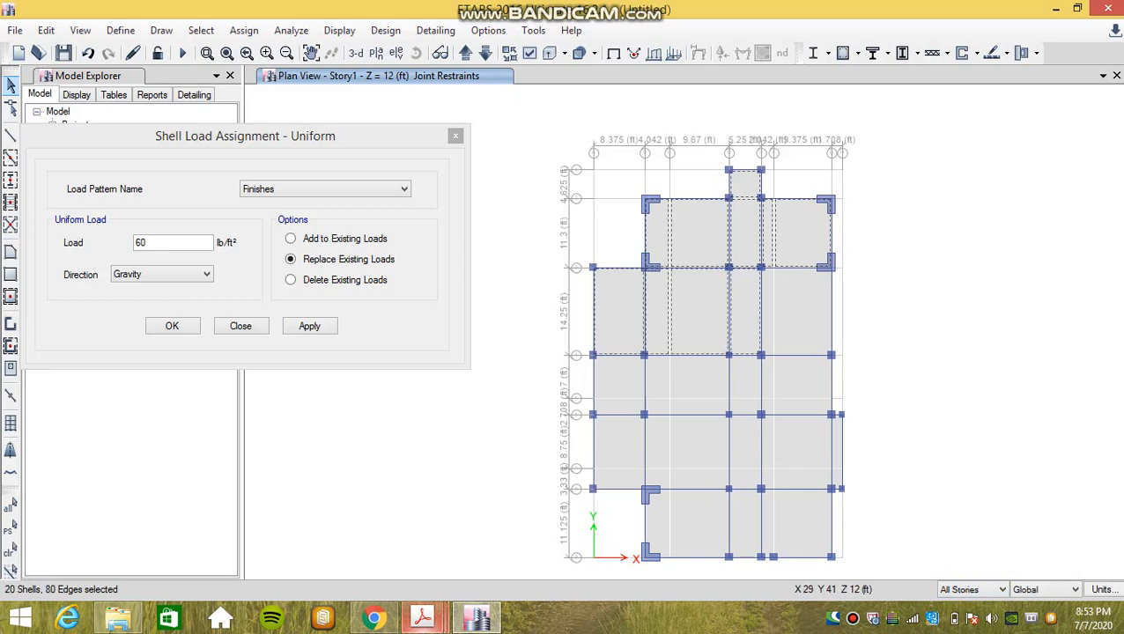
click(770, 306)
click(792, 307)
Step: Add the 7 ft and 2.708 ft row slab panels in the 5.25, 2.042 and 9.375 ft bays to the selection
click(797, 374)
click(797, 404)
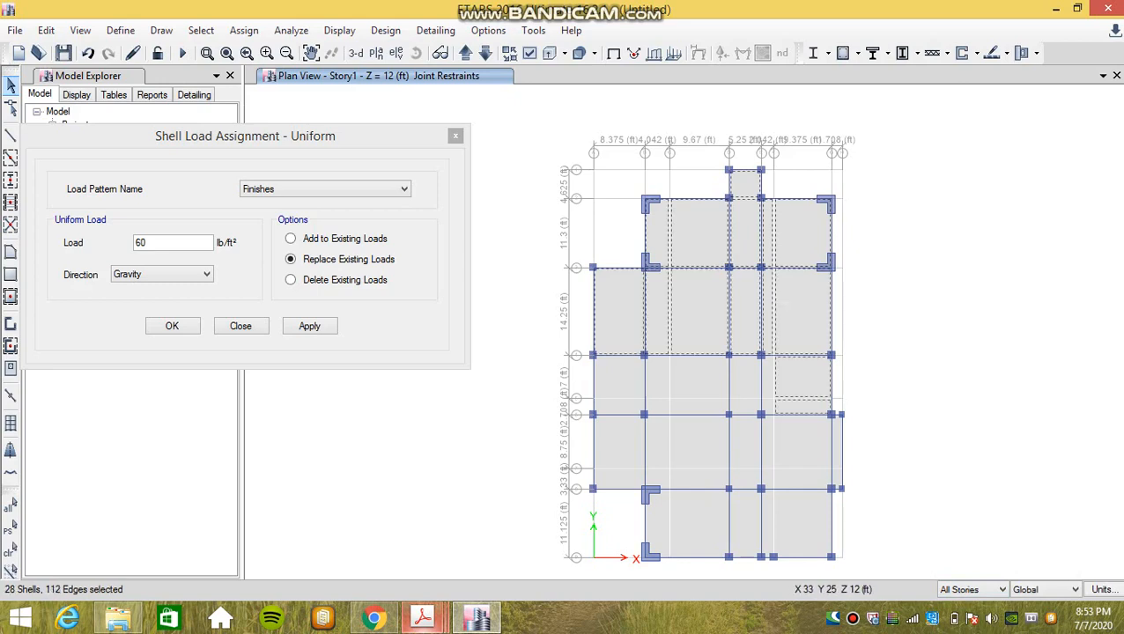
click(768, 387)
click(772, 405)
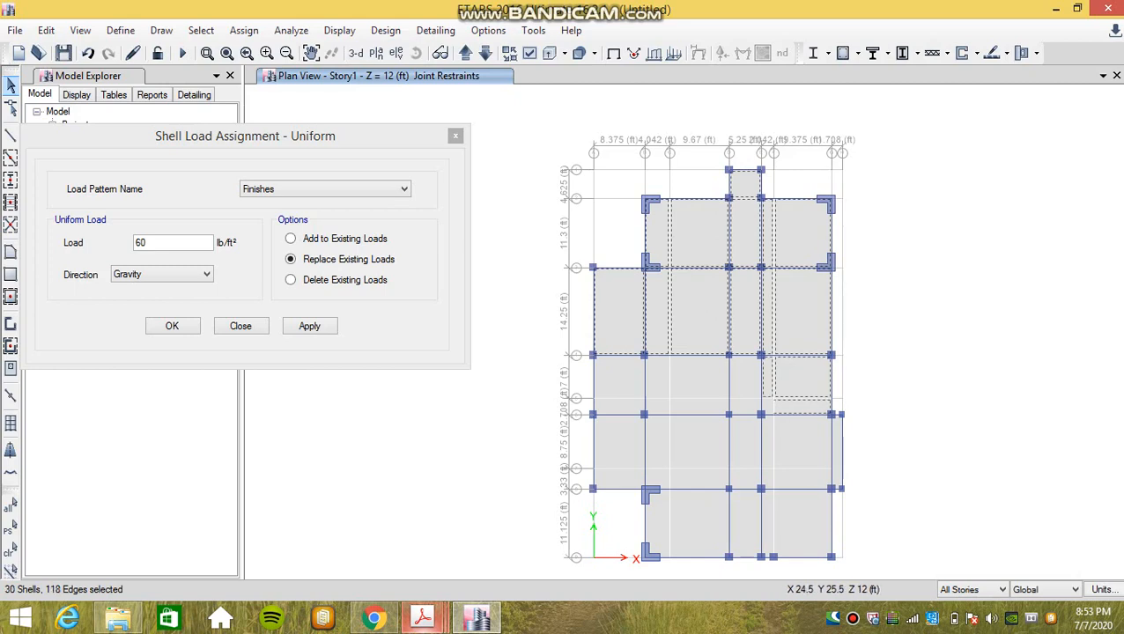
click(744, 405)
click(746, 382)
click(768, 407)
Step: Add the 8.75 ft and 3.33 ft row slab panels in the 5.25, 2.042 and 9.375 ft bays to the selection
click(752, 435)
click(793, 446)
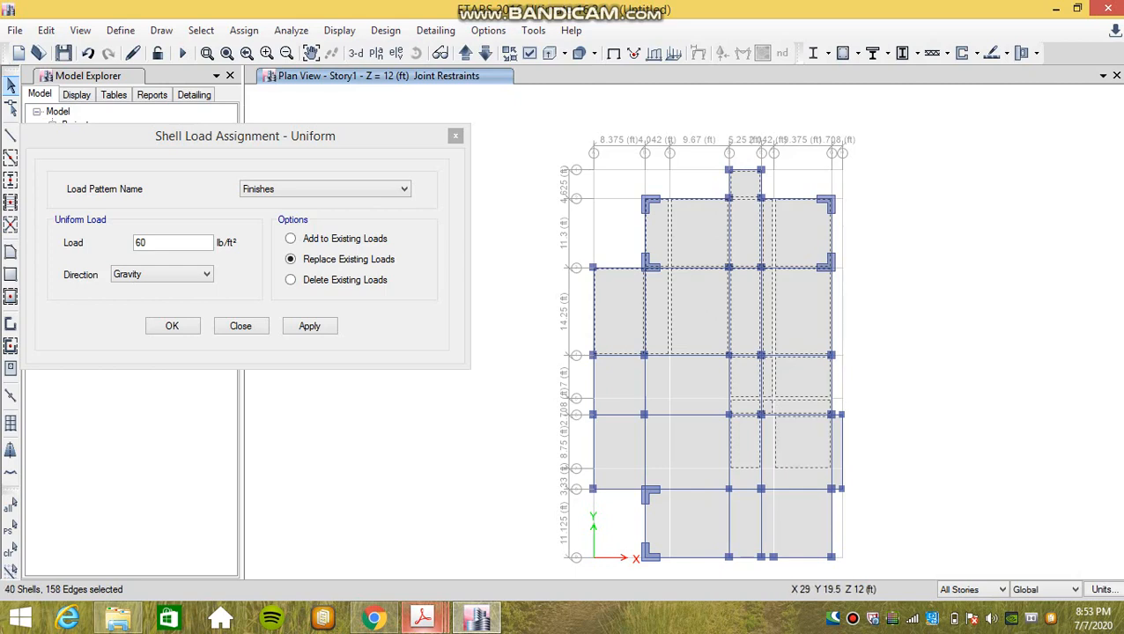
click(766, 435)
click(796, 480)
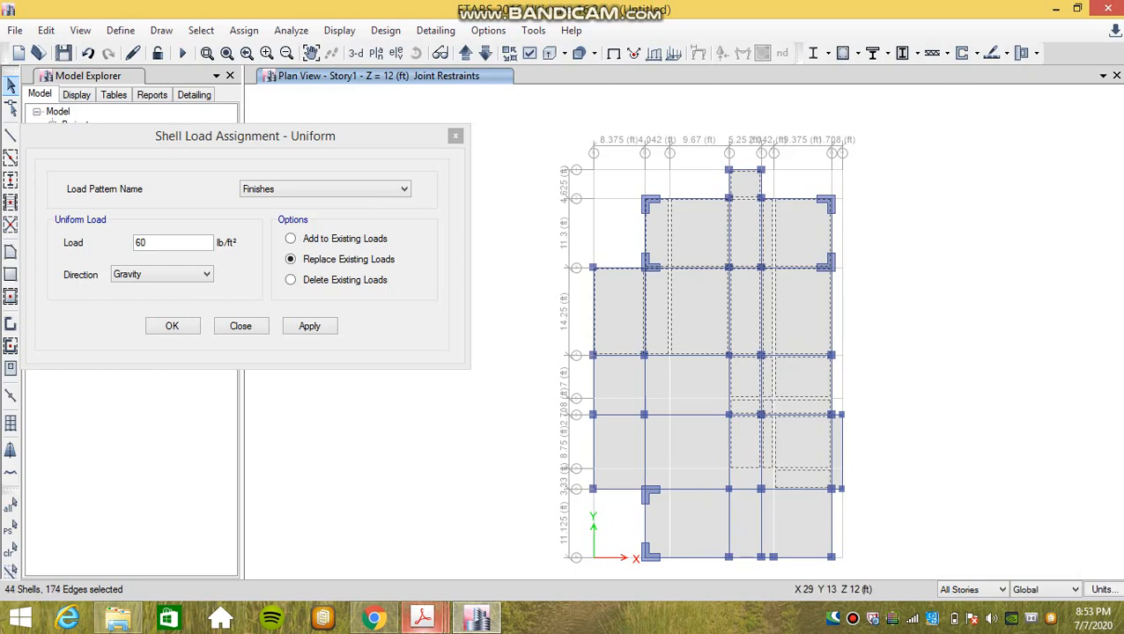
click(769, 477)
click(747, 479)
Step: Add the 11.125 ft row's slab panels and the remaining 8.75 ft and 3.33 ft row panels to the selection
click(745, 528)
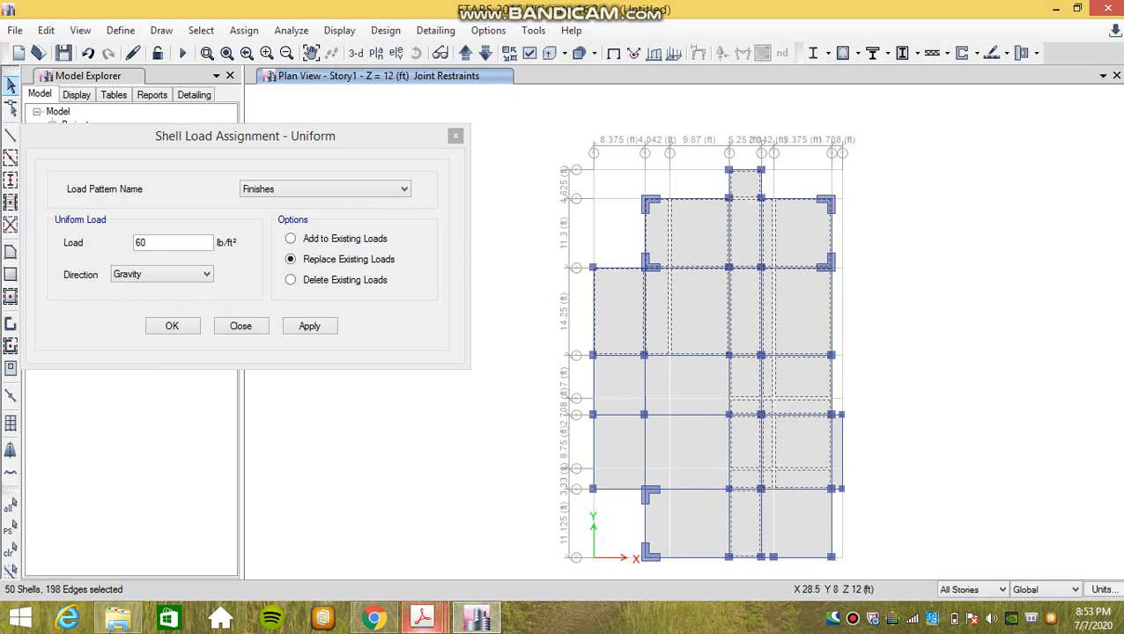
click(767, 510)
click(796, 507)
click(714, 512)
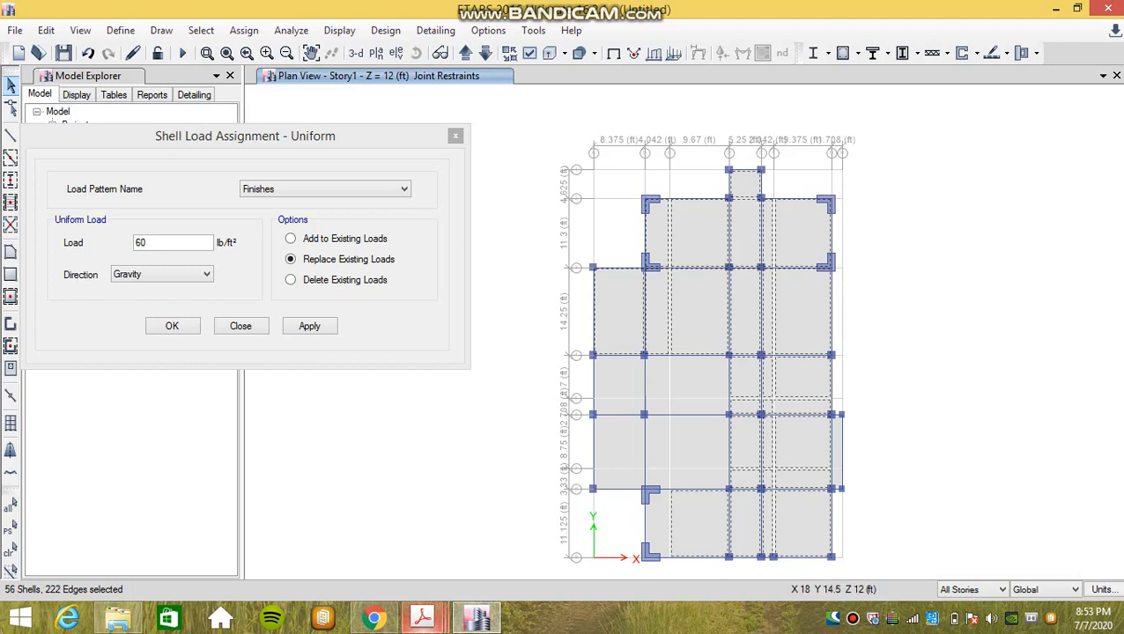
click(697, 445)
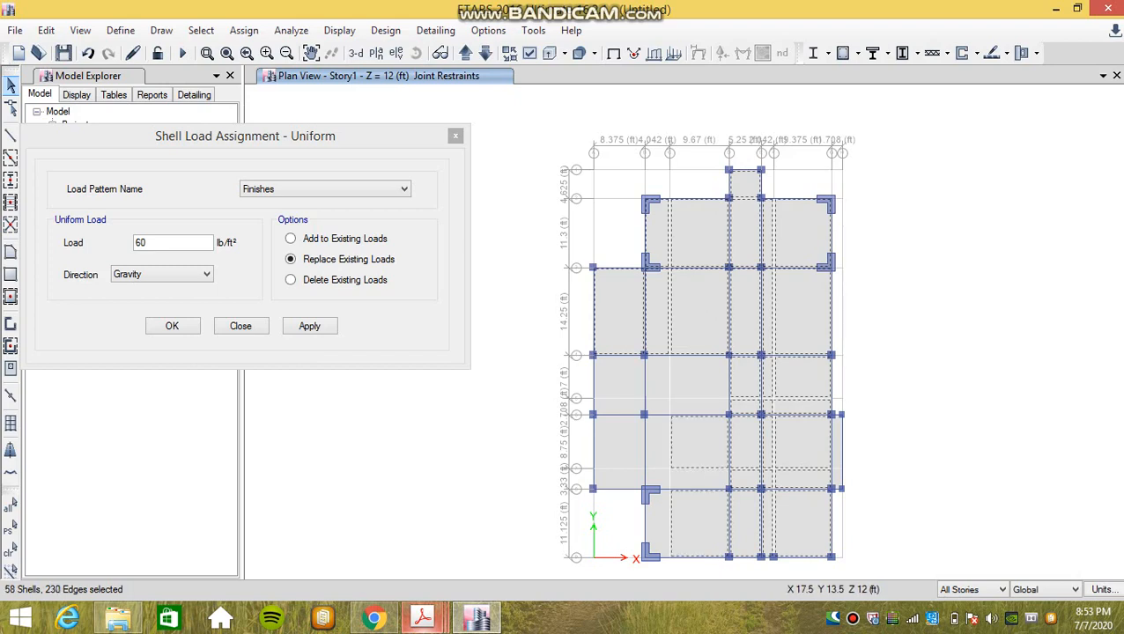
click(658, 476)
click(657, 454)
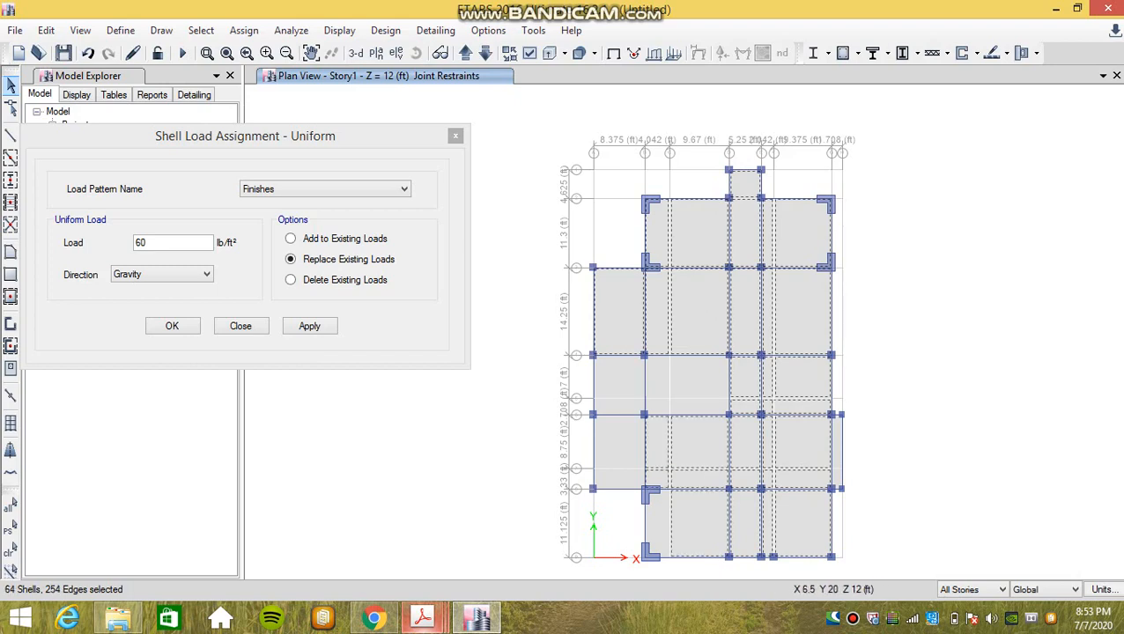
click(629, 442)
click(625, 480)
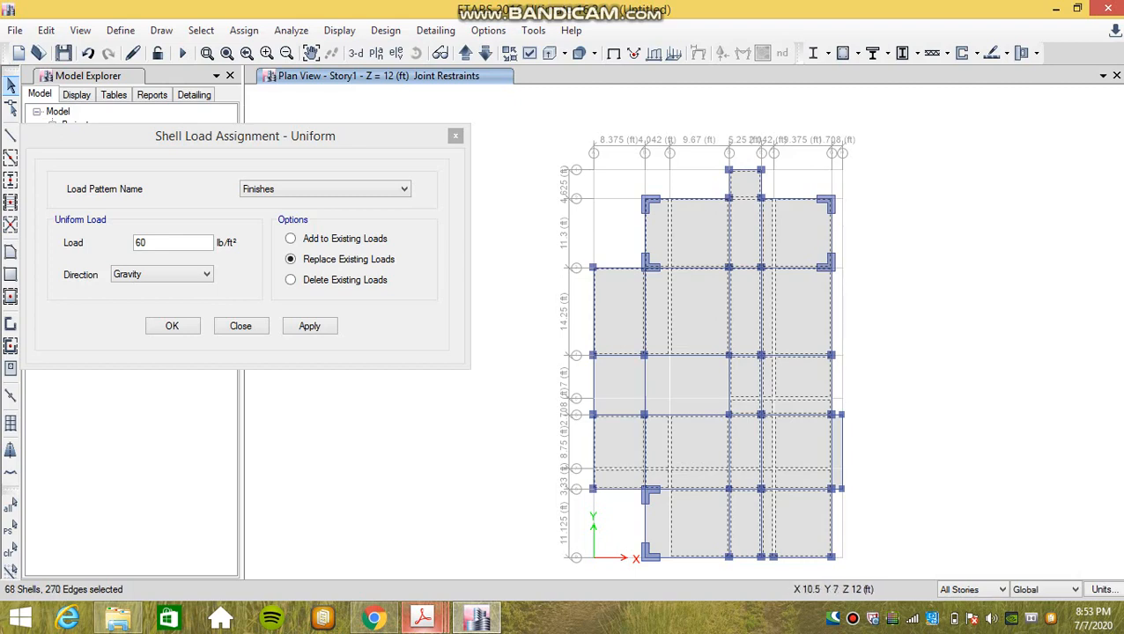
click(659, 515)
Step: Add the remaining 7 ft and 2.708 ft row slab panels in the 8.375, 4.042 and 9.67 ft bays to the selection
click(625, 384)
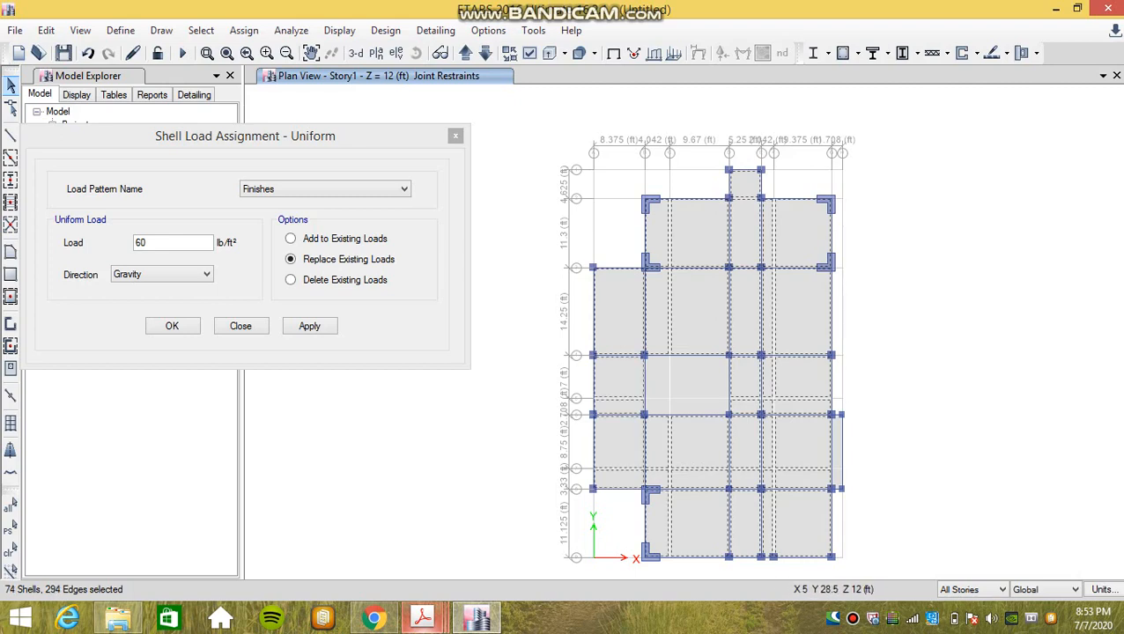
click(653, 375)
click(698, 380)
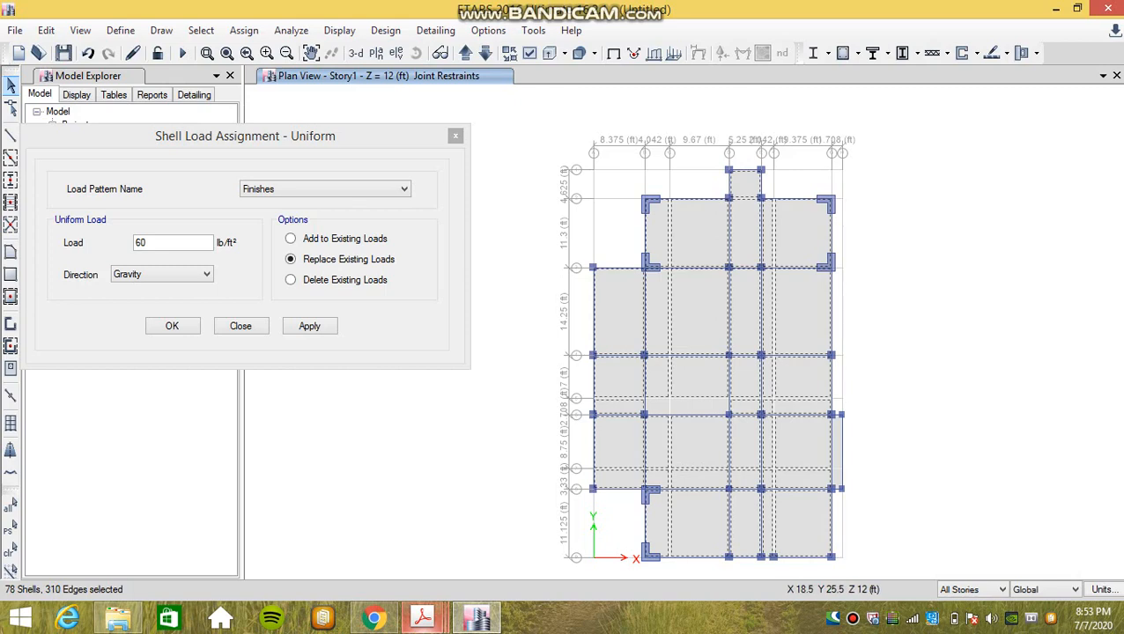
click(708, 402)
click(661, 407)
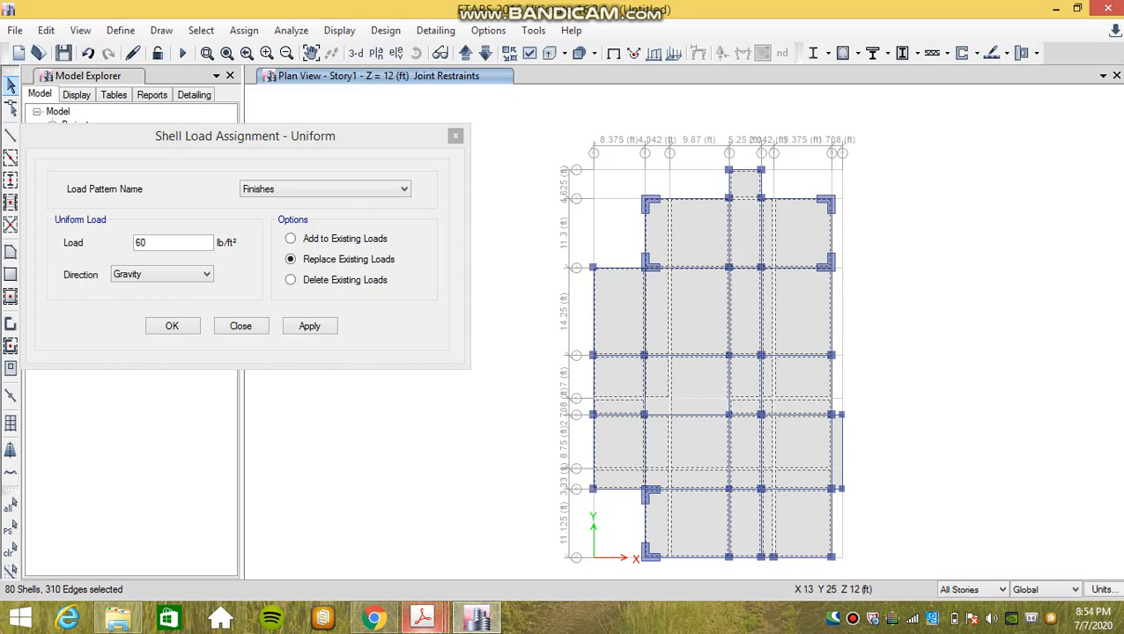
click(685, 409)
click(686, 406)
click(661, 410)
click(659, 407)
click(697, 374)
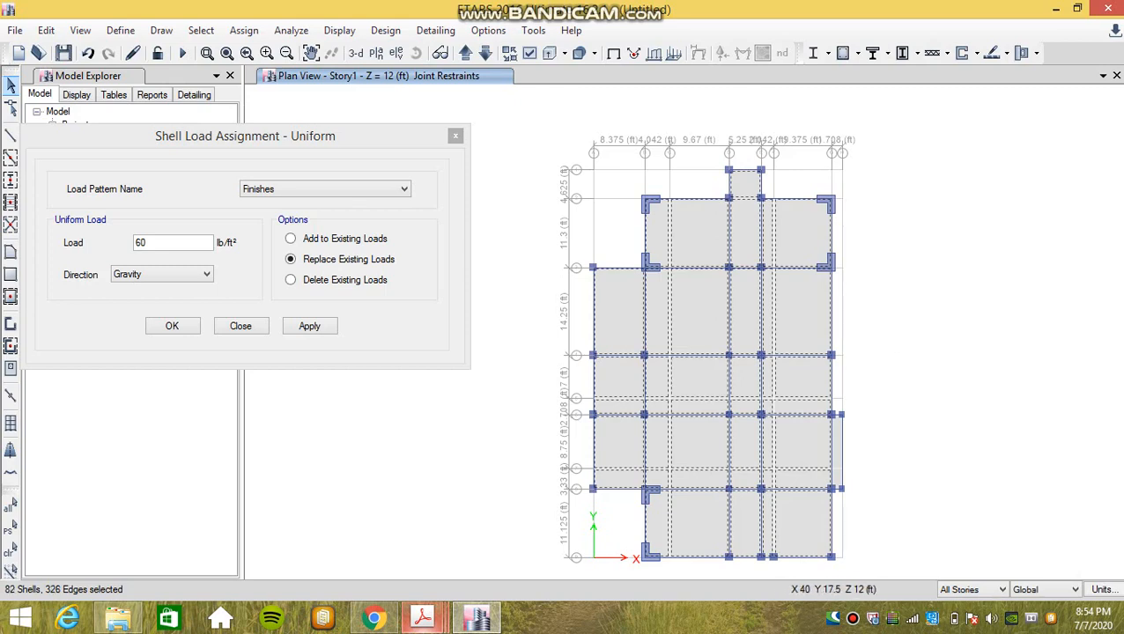
Step: Add the 1.708 ft wide edge strip to the selection and apply the 60 lb/ft² Finishes load to all selected slabs
click(843, 449)
click(842, 449)
click(836, 448)
click(830, 468)
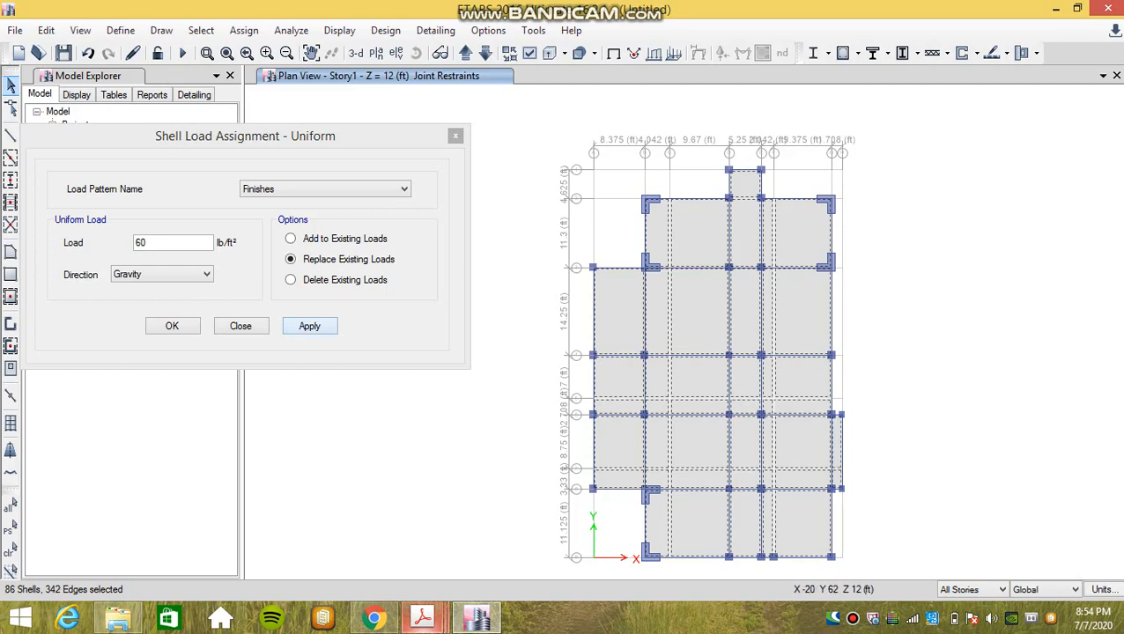
click(309, 327)
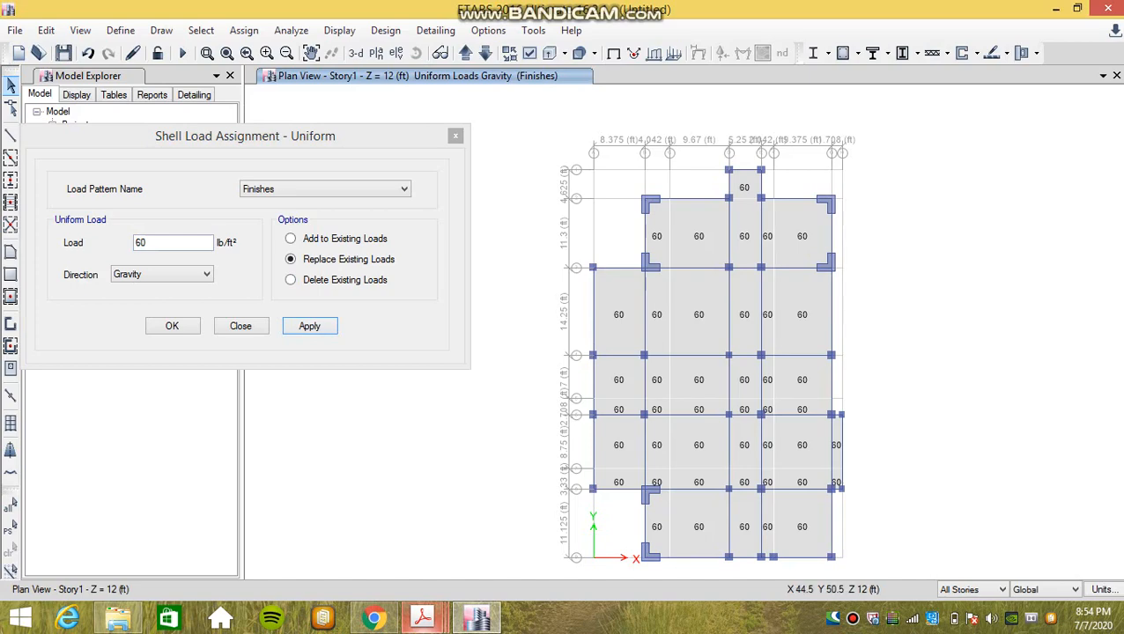
Step: Show the building in 3D and set the uniform shell load's pattern to Live
click(355, 53)
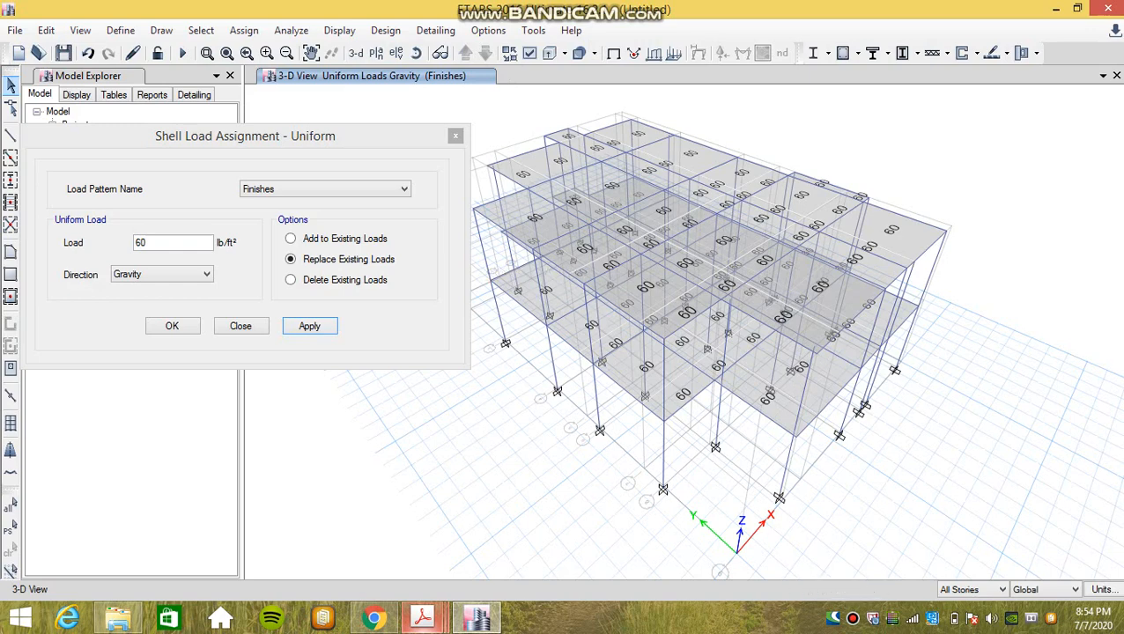
click(404, 189)
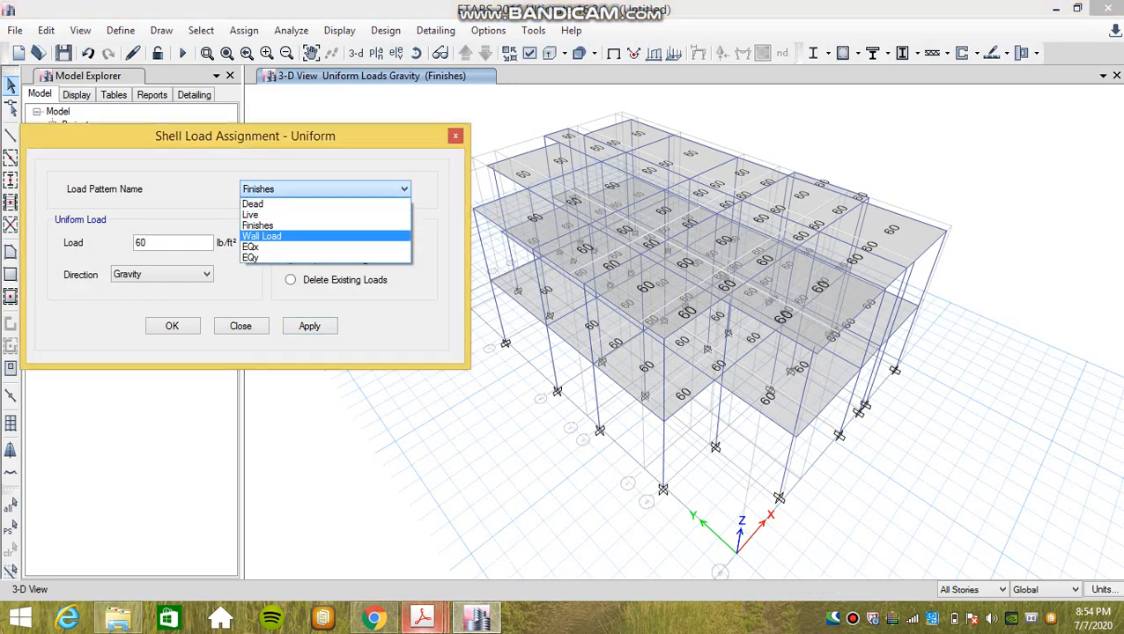
click(262, 236)
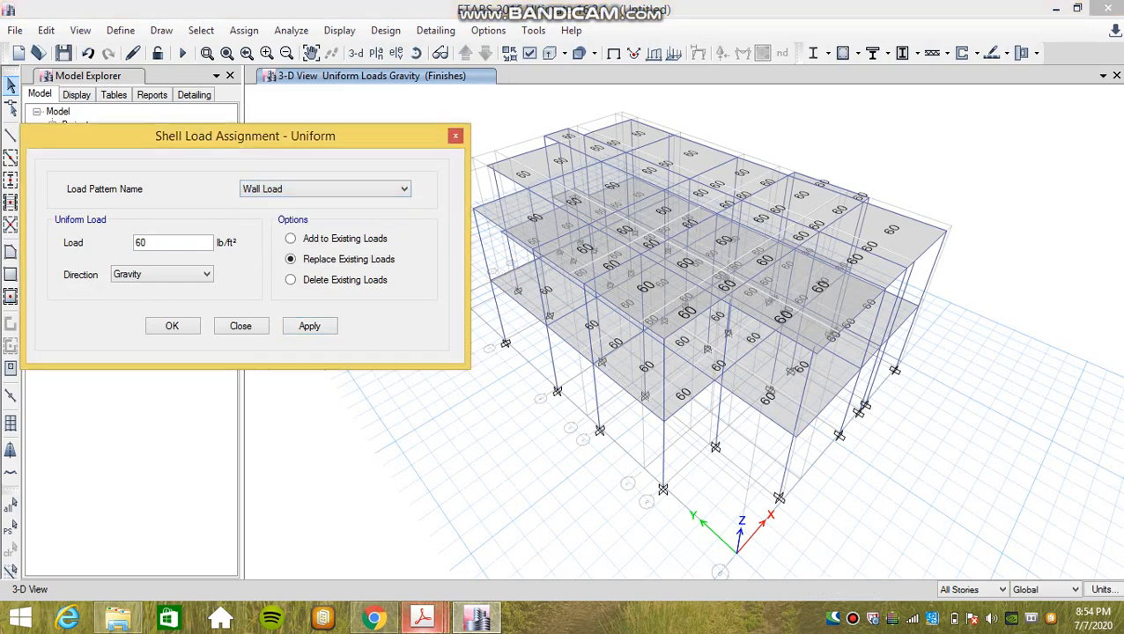
click(404, 189)
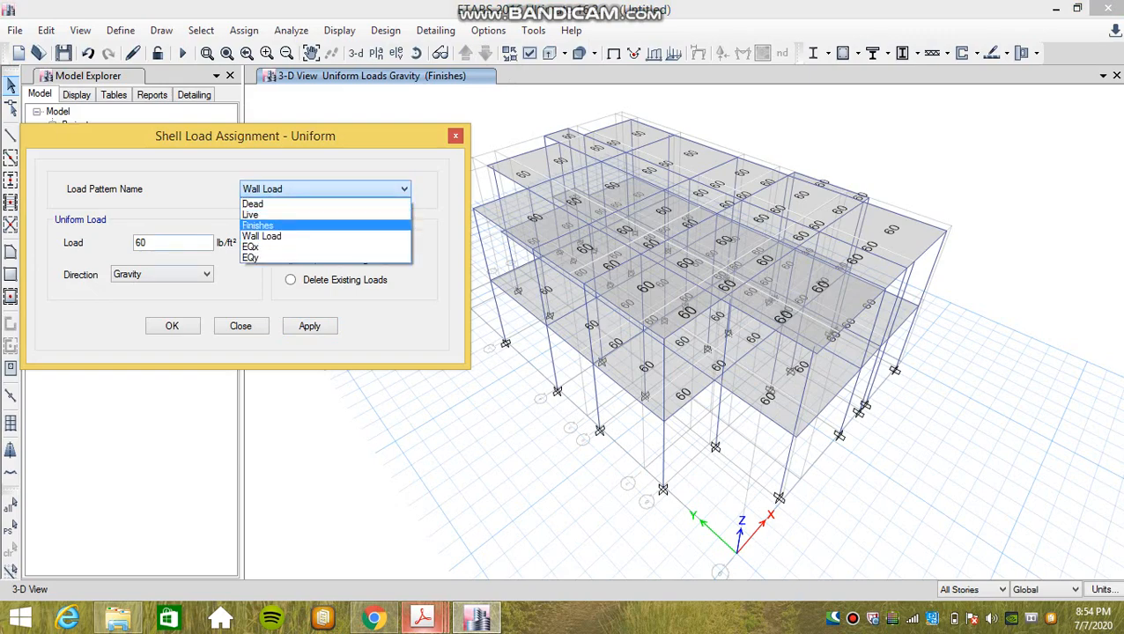
click(264, 215)
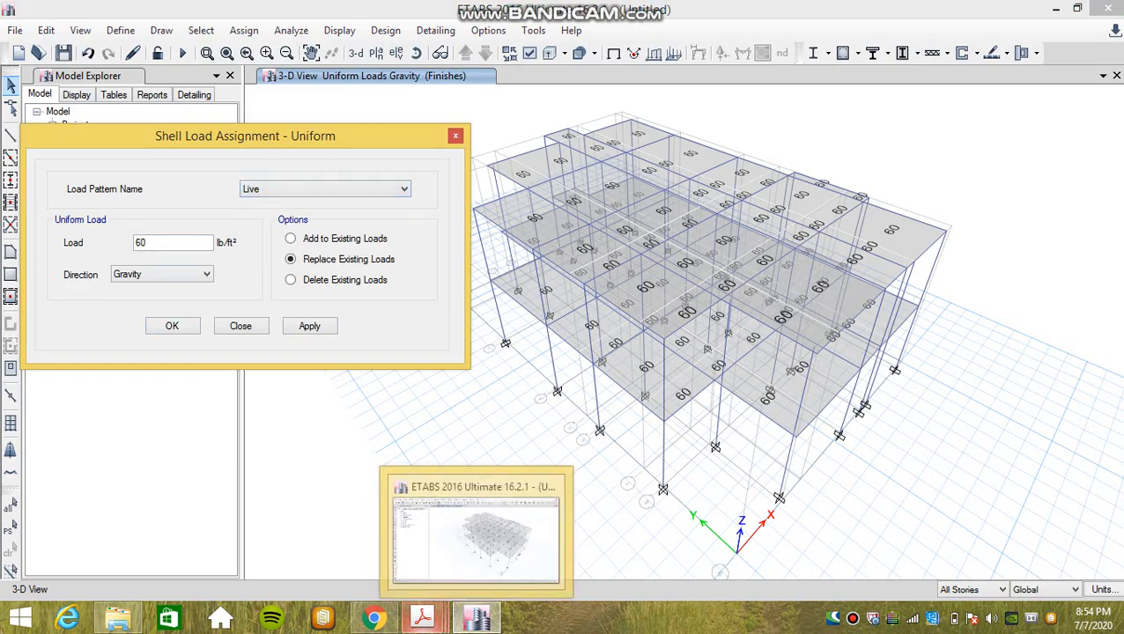
Step: Switch to the ASCE 7-05 PDF in Adobe Acrobat and search for "Live load" up to the Chapter 4 heading
mouse_move(421, 617)
click(336, 527)
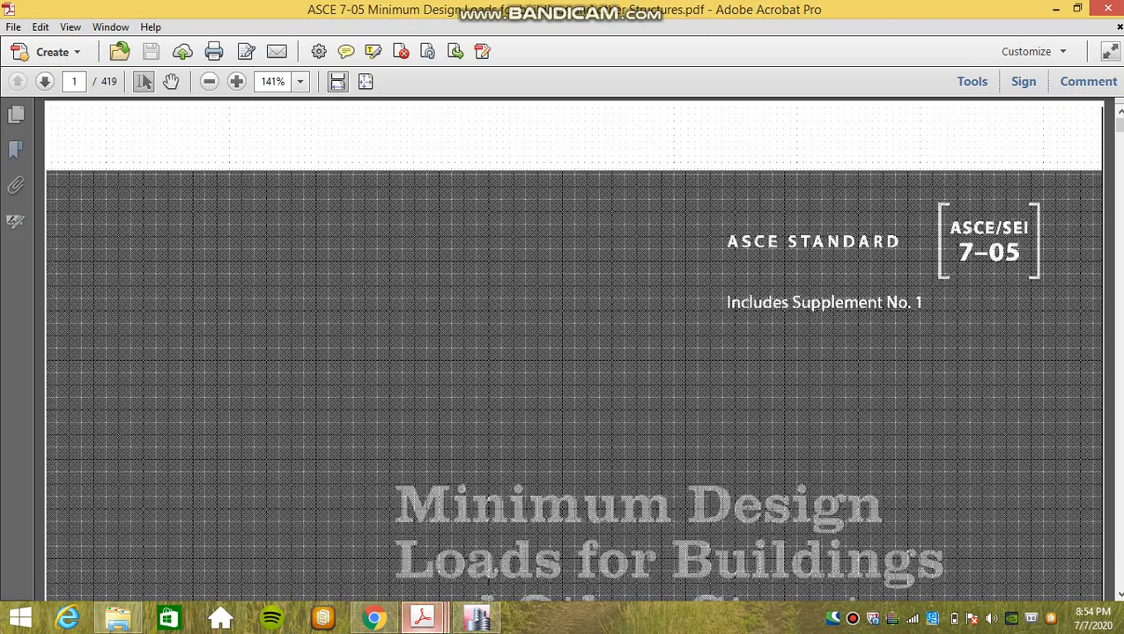
key(ctrl+f)
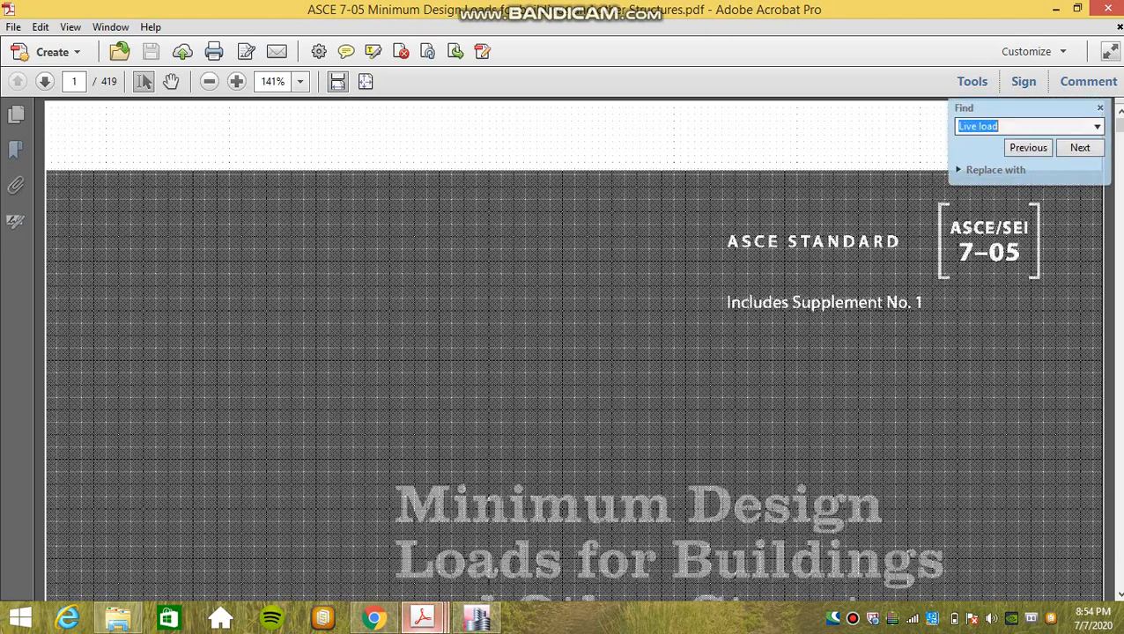
key(Return)
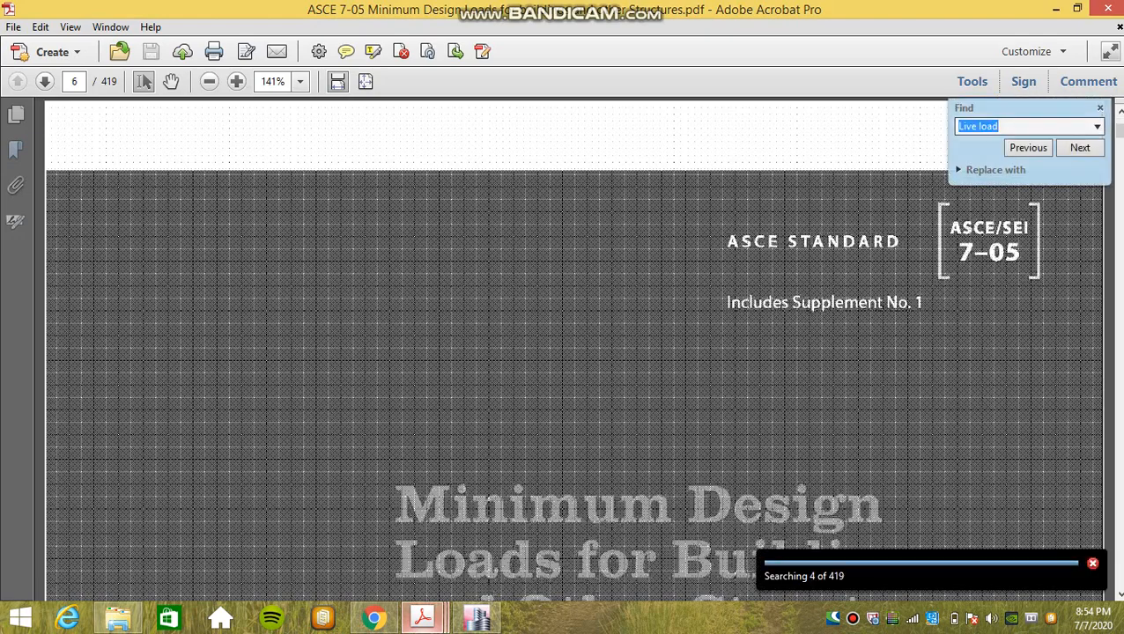
key(Return)
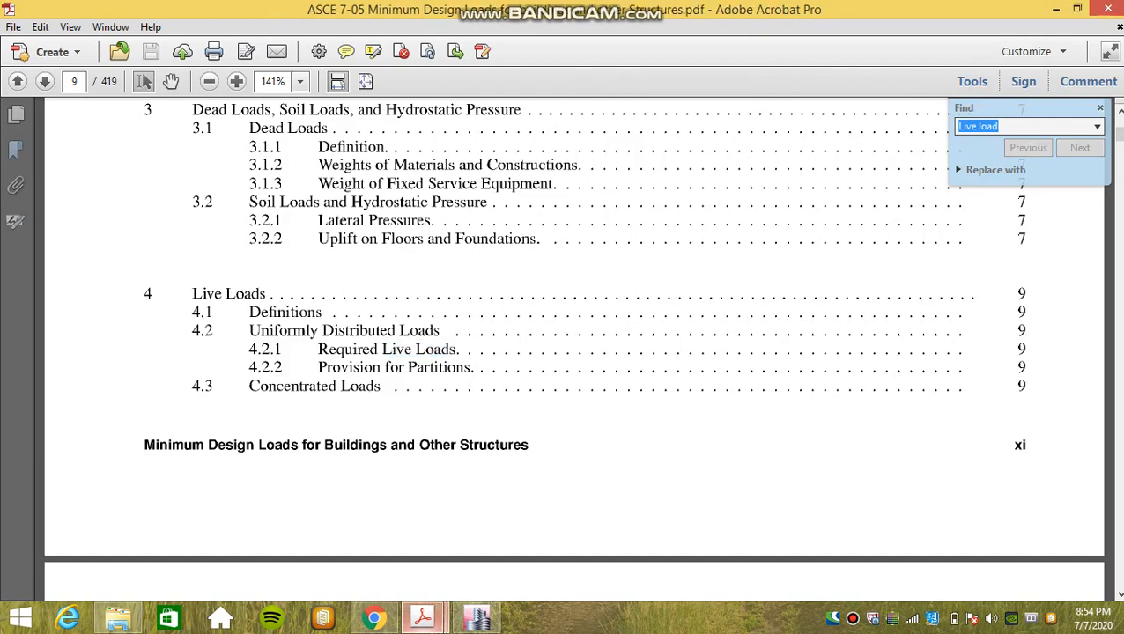
key(Return)
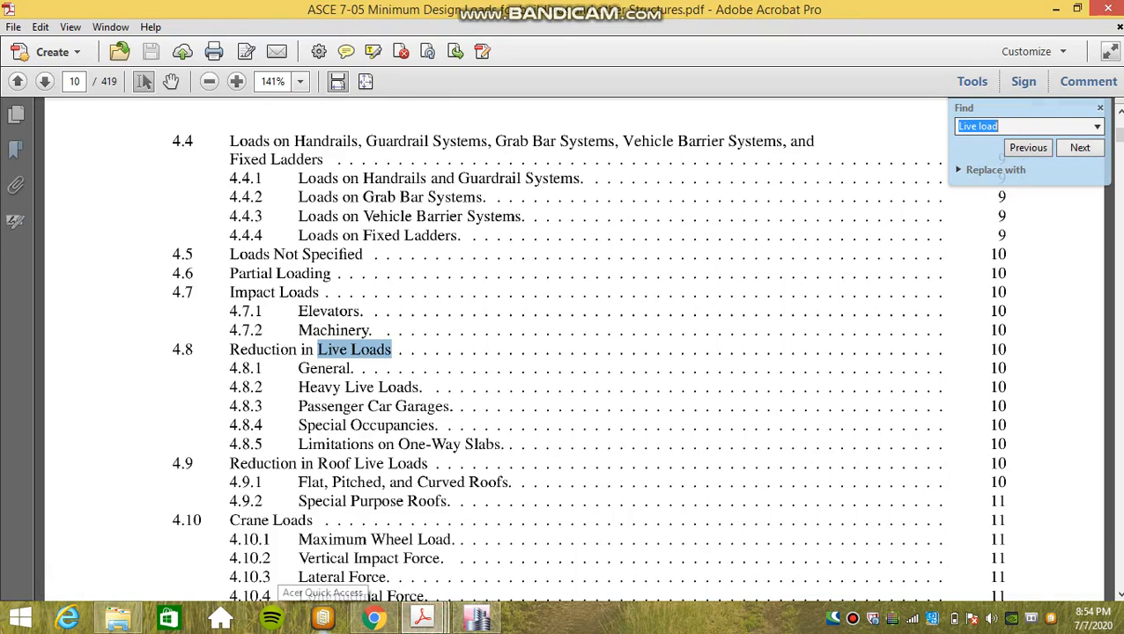
key(Return)
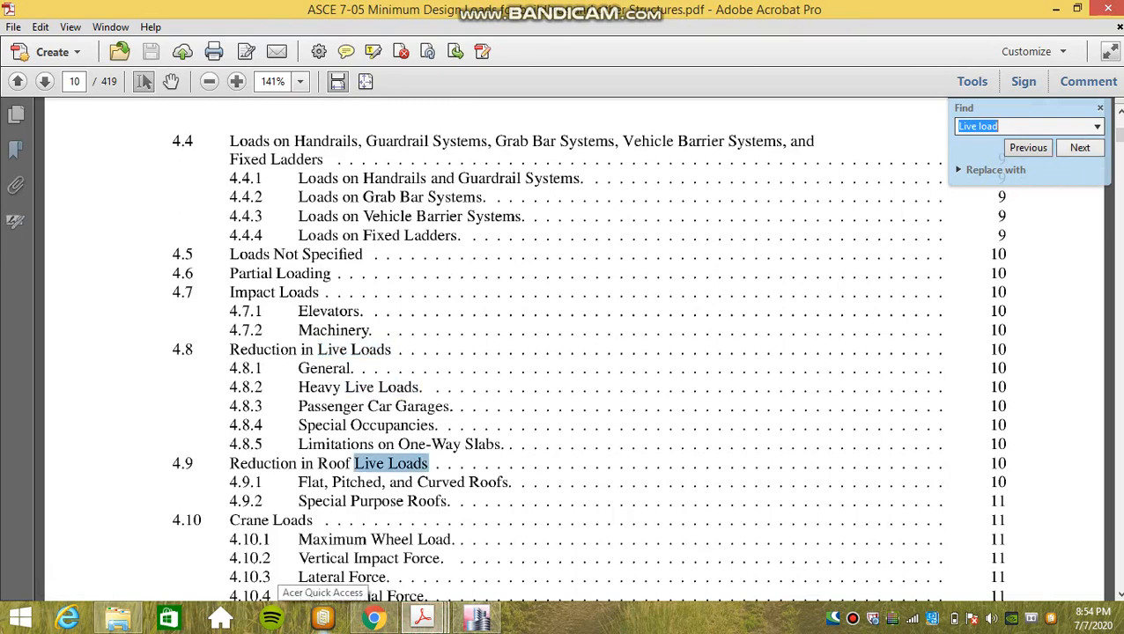
key(Return)
key(Return)
key(Return)
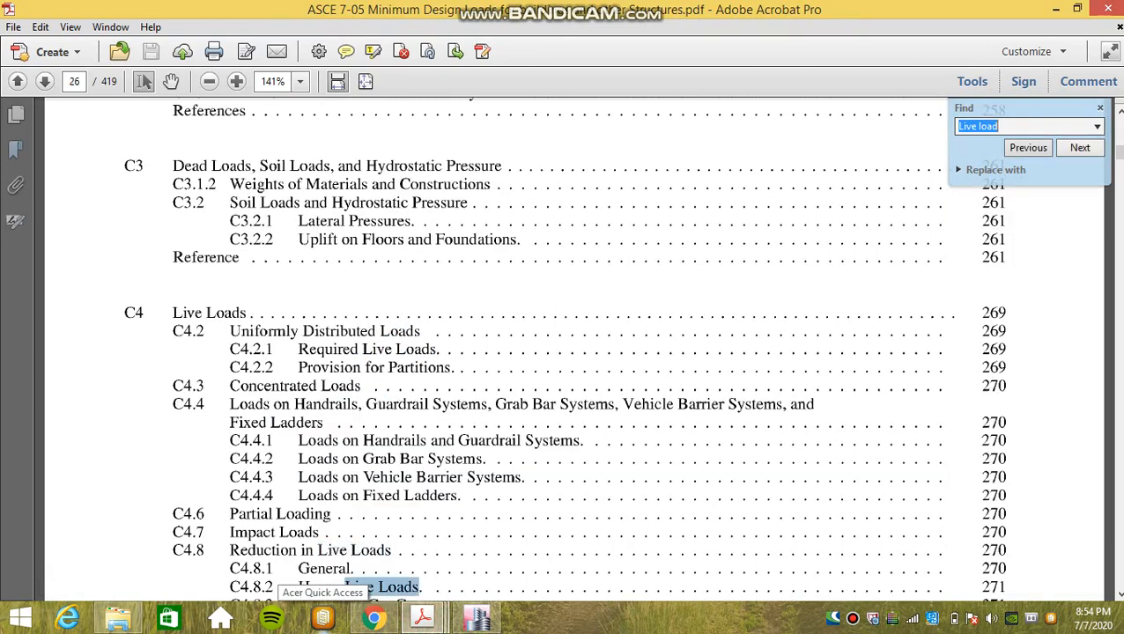
key(Return)
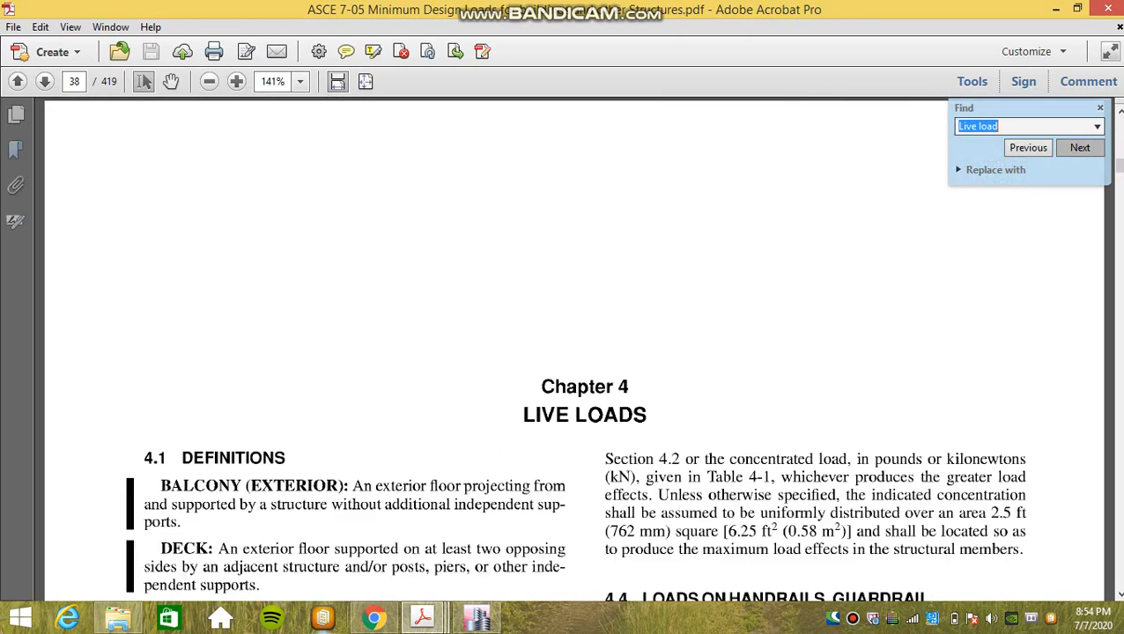
key(Return)
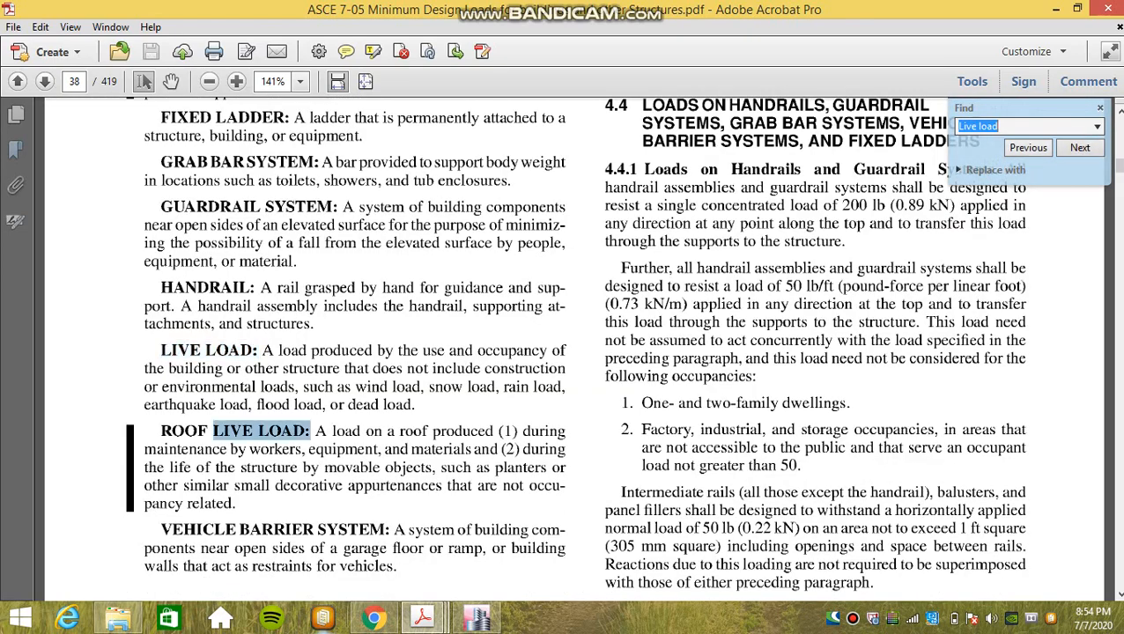
key(shift+Return)
key(shift+Return)
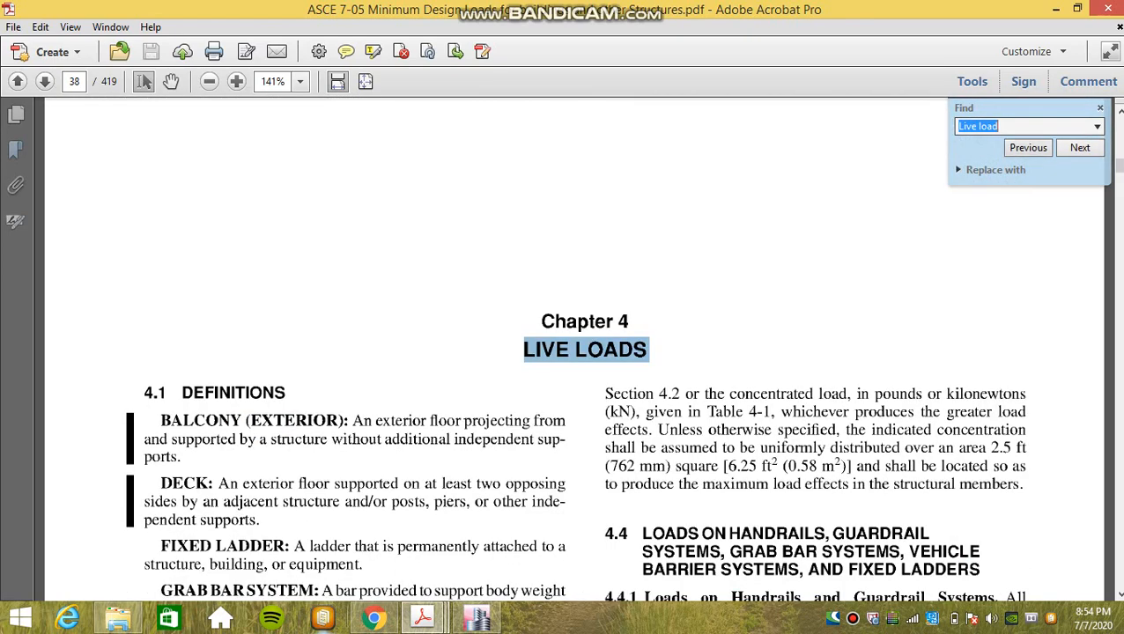
Step: Step through the further "Live load" matches from Chapter 4 onward, looking for the minimum live load requirements
key(Return)
key(Return)
key(Return)
key(Return)
key(Return)
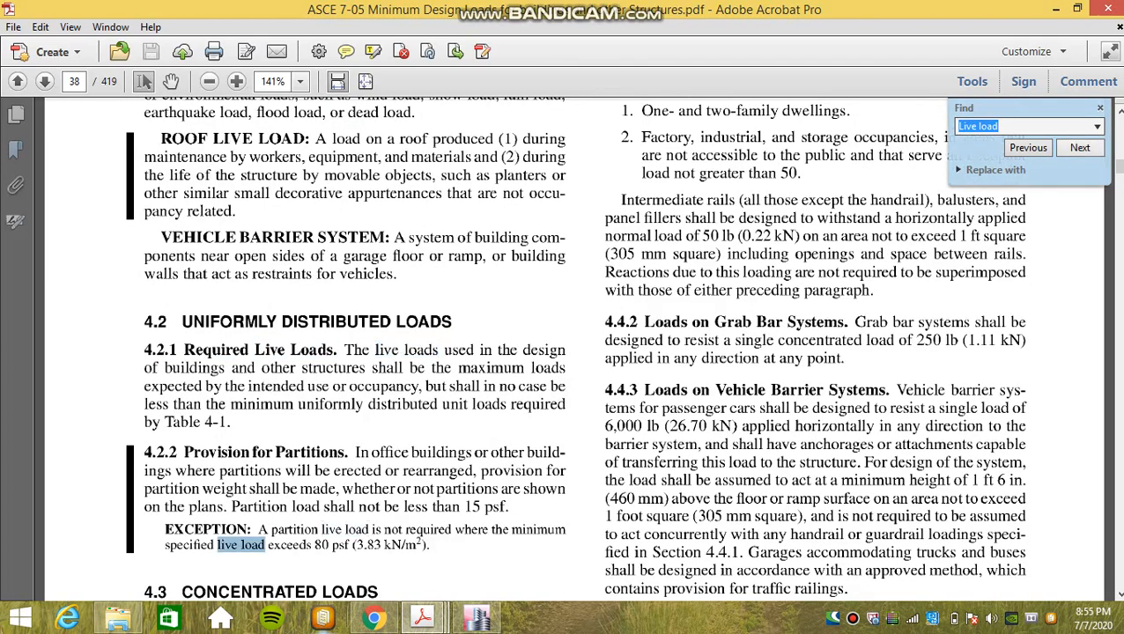
key(Return)
key(Return)
key(Return)
key(Return)
key(Return)
key(Return)
key(Return)
key(Return)
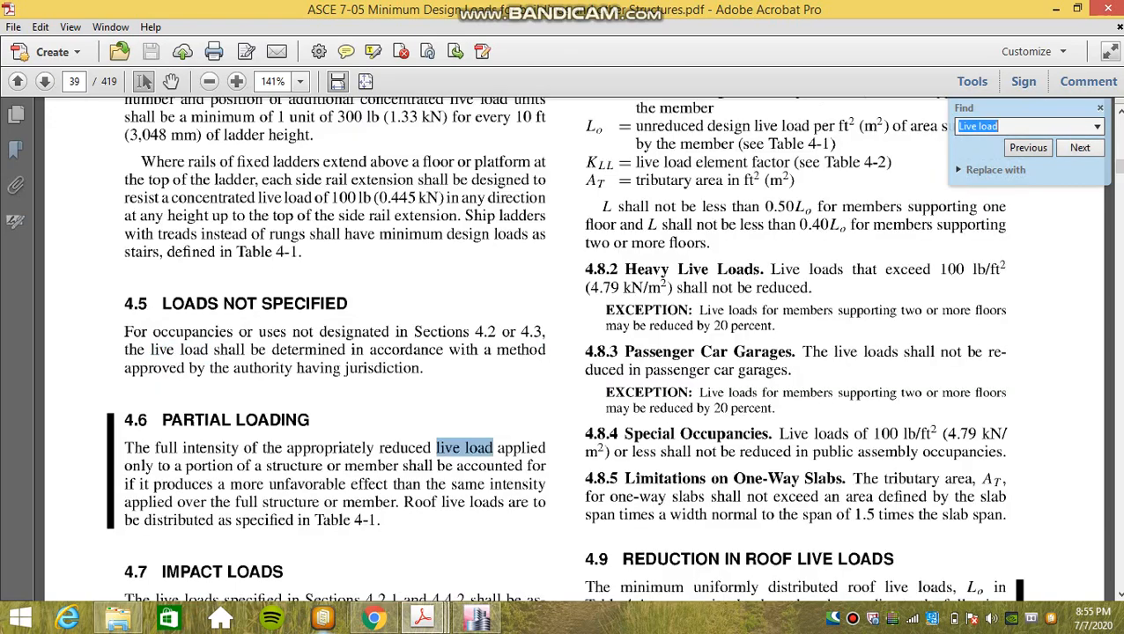
key(Return)
key(Return)
key(Return)
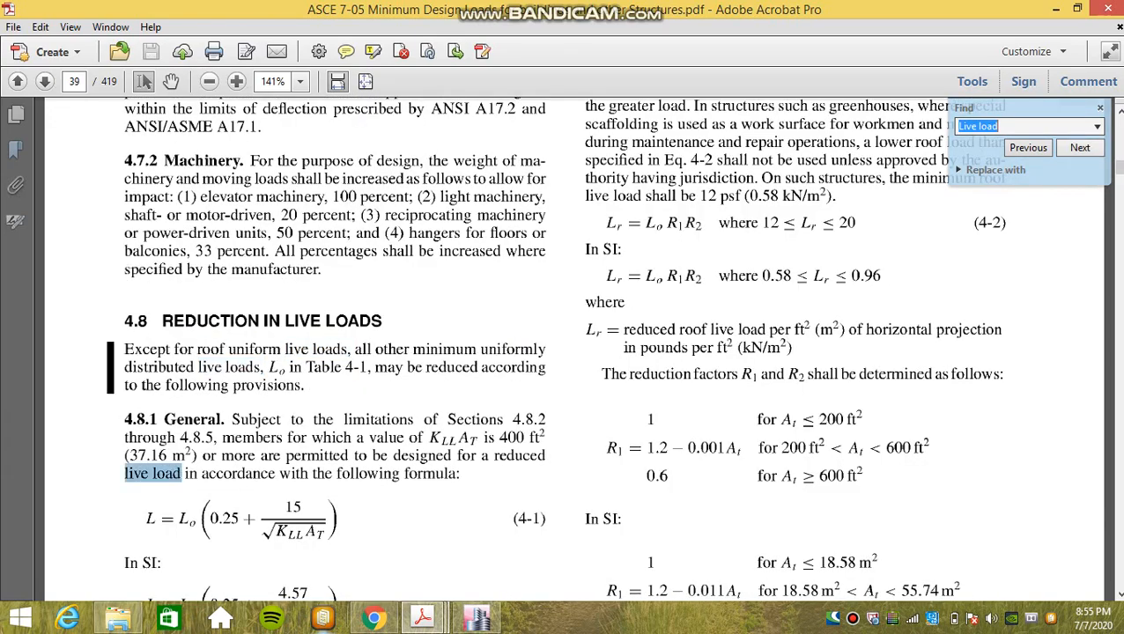
key(Return)
key(Return)
key(Return)
key(Return)
key(Return)
key(Return)
key(Return)
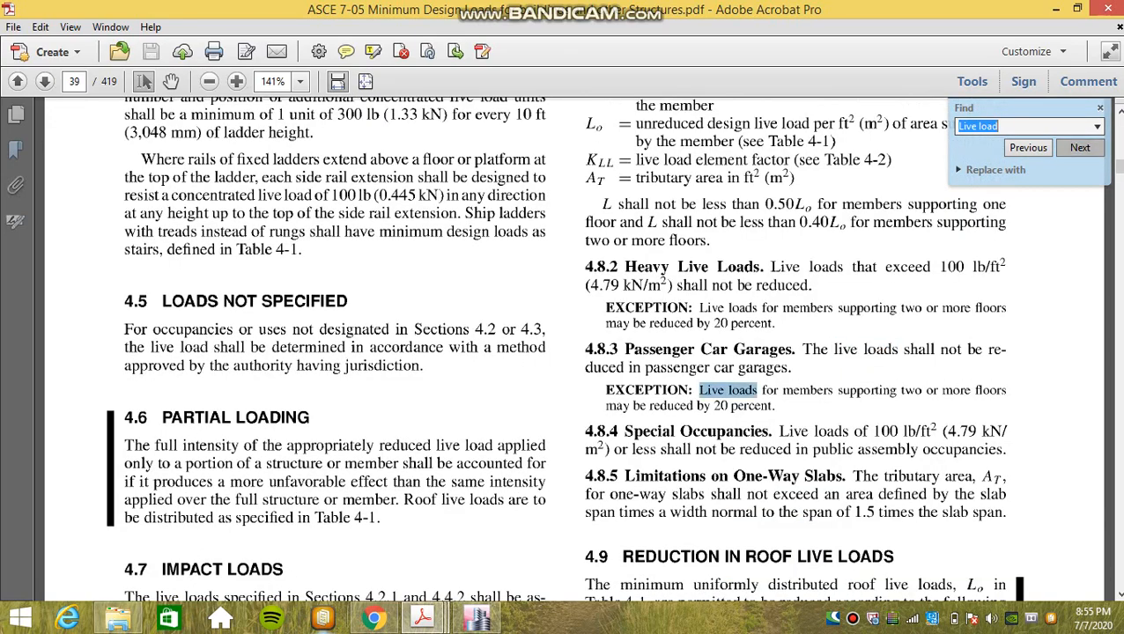
key(Return)
key(Return)
key(Return)
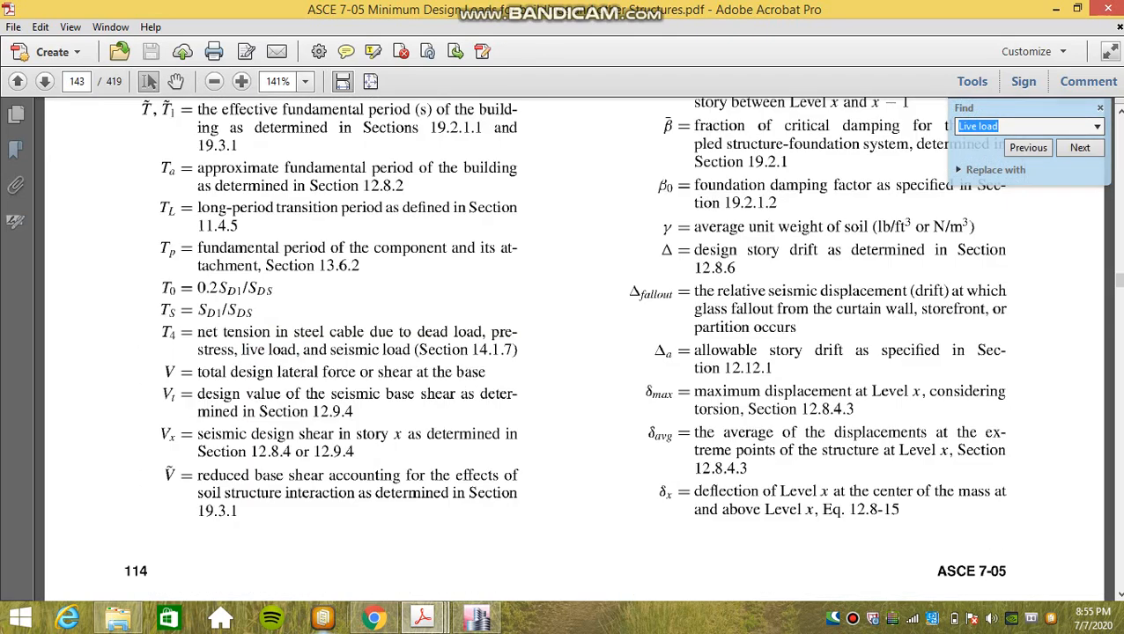
key(Return)
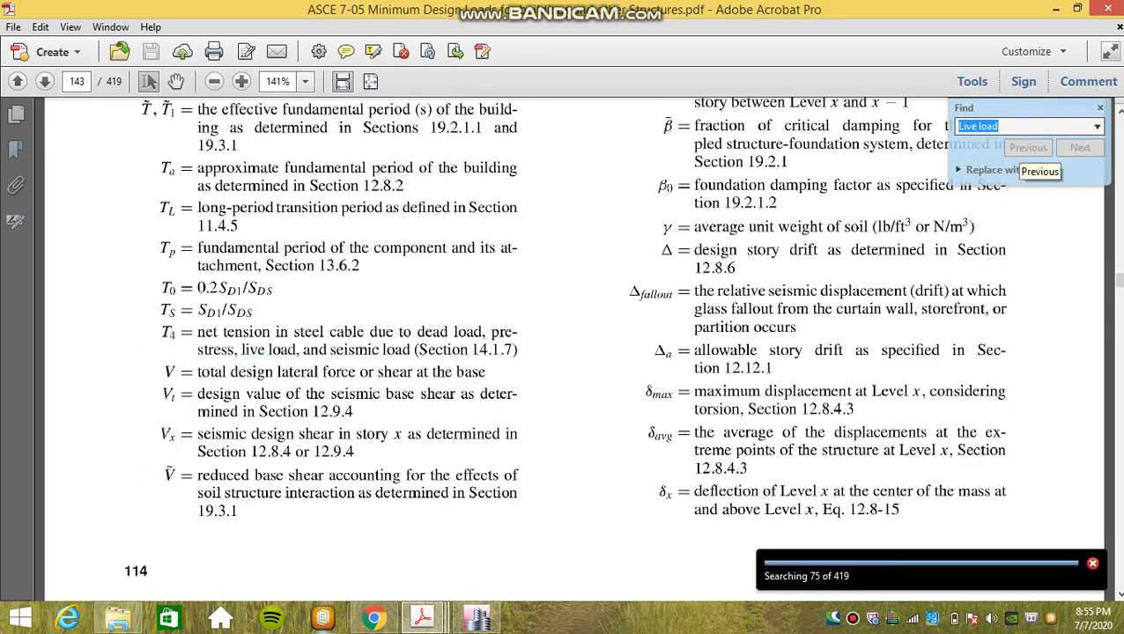
Step: Go back to Table 4-1 and examine the uniform live load for residential dwelling areas other than stairs and balconies
click(1024, 149)
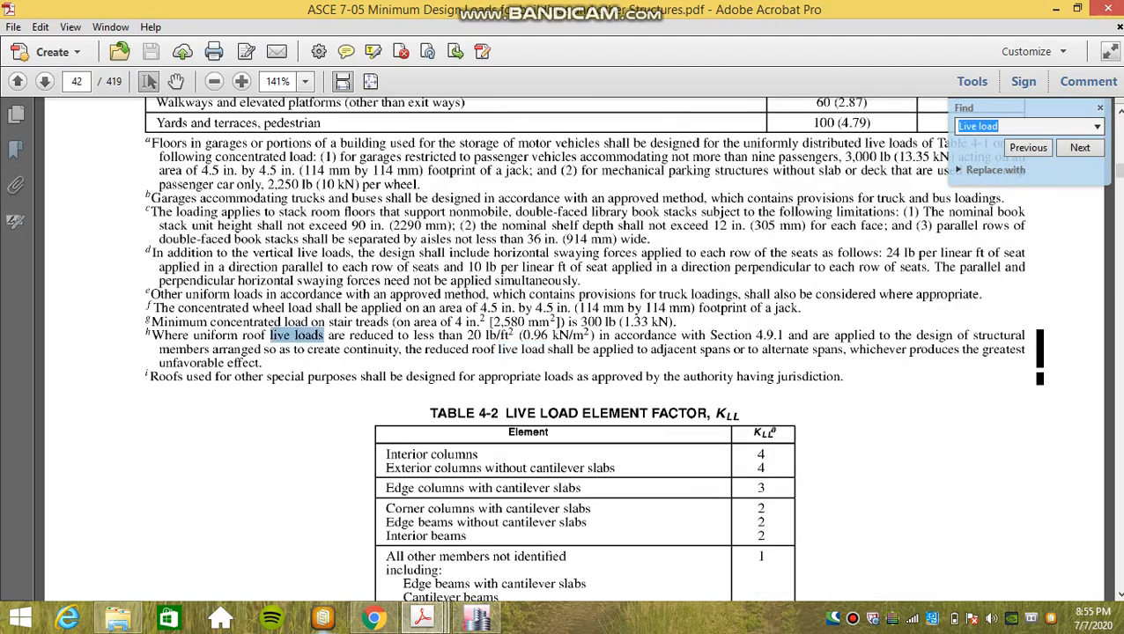
scroll(586, 349, up, 9)
scroll(573, 352, up, 20)
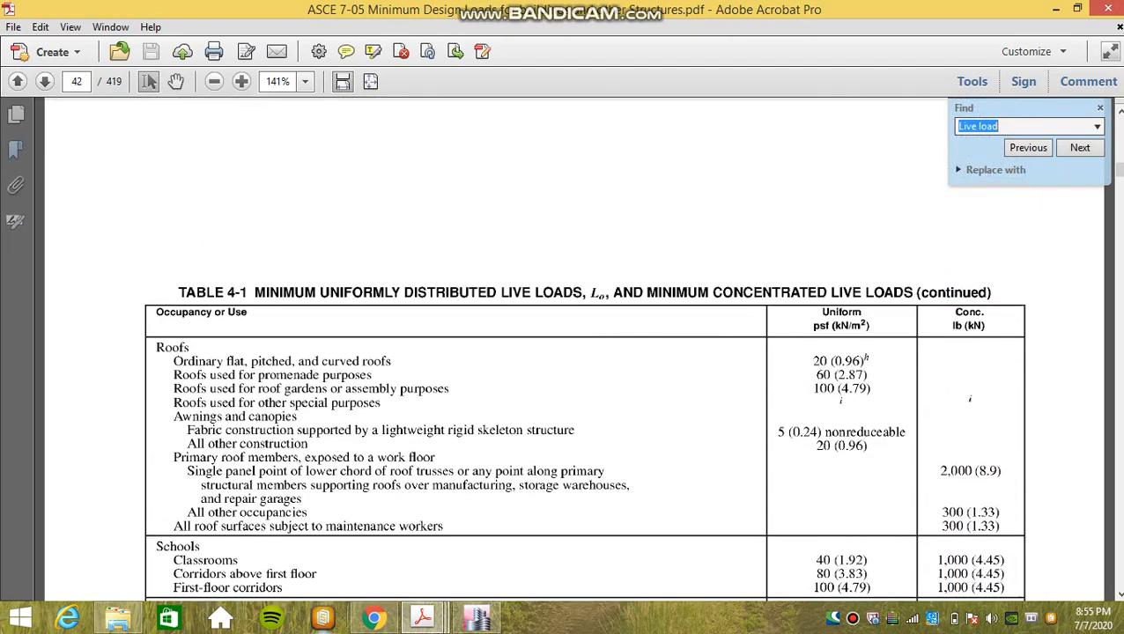
scroll(564, 352, up, 7)
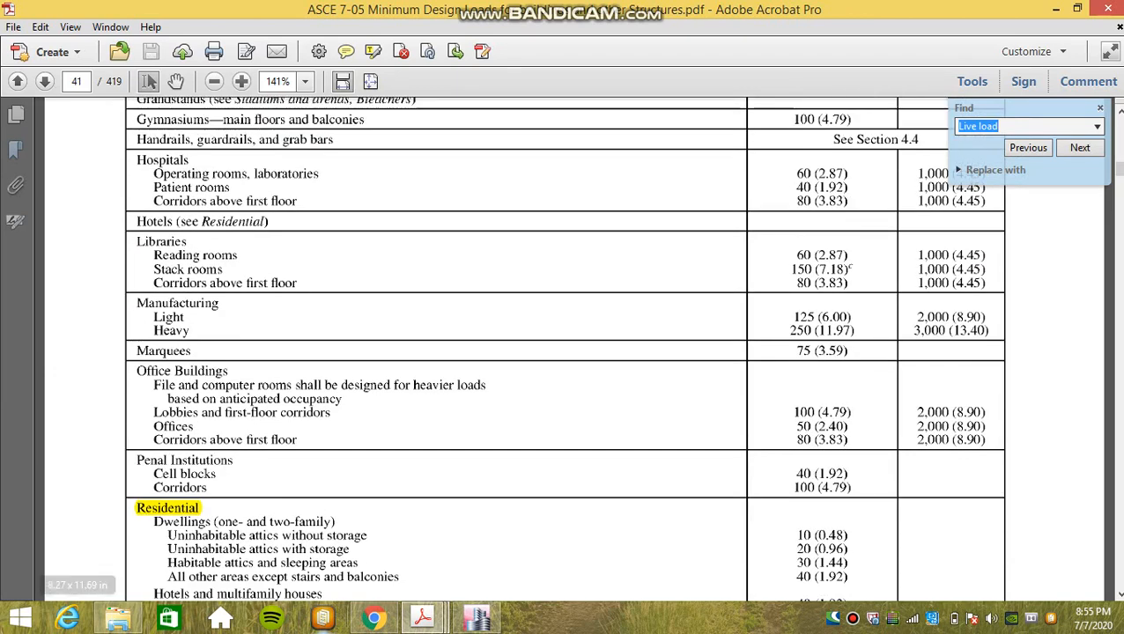
scroll(564, 353, down, 3)
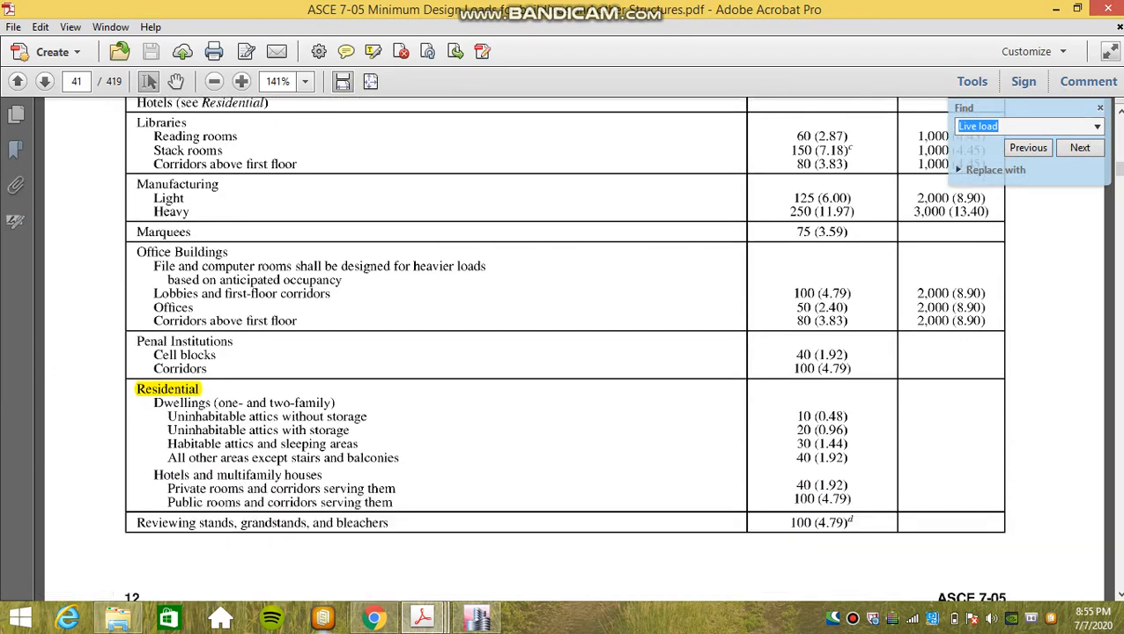
drag(796, 459, 303, 460)
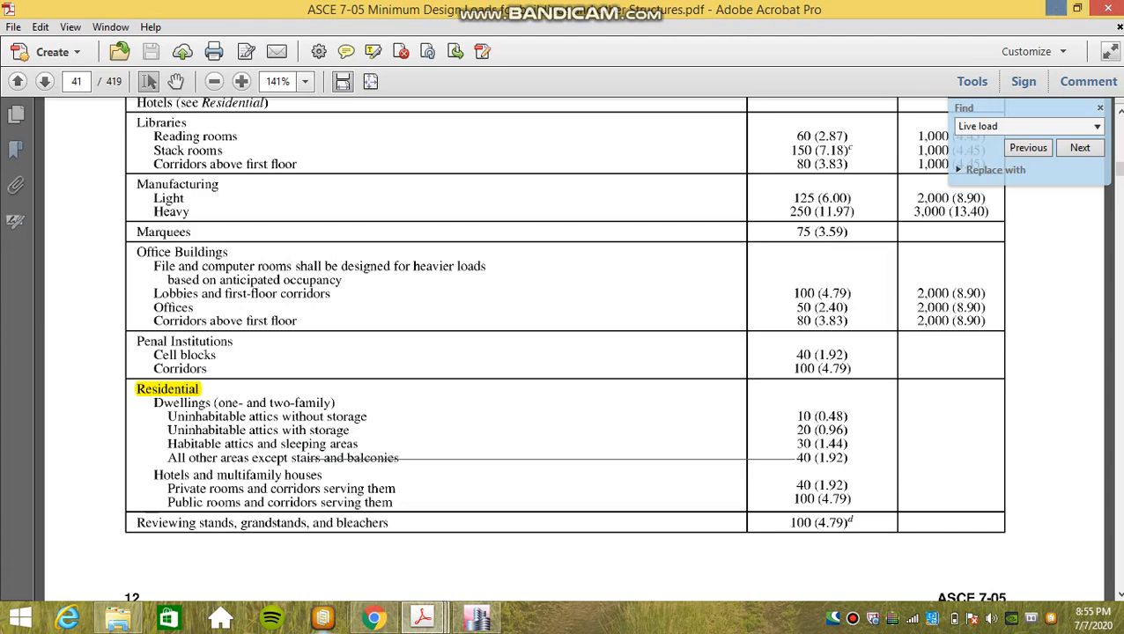
Step: Return to ETABS, reselect the previously selected slabs and apply a 40 lb/ft² Live load to them in the gravity direction
click(1056, 8)
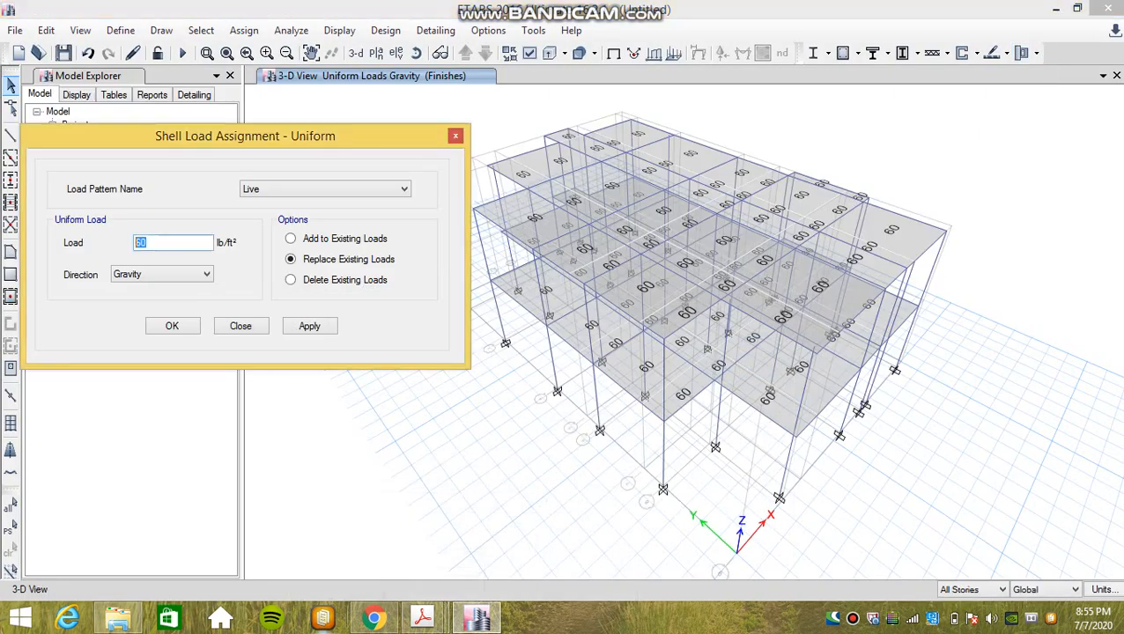
text(40)
click(10, 526)
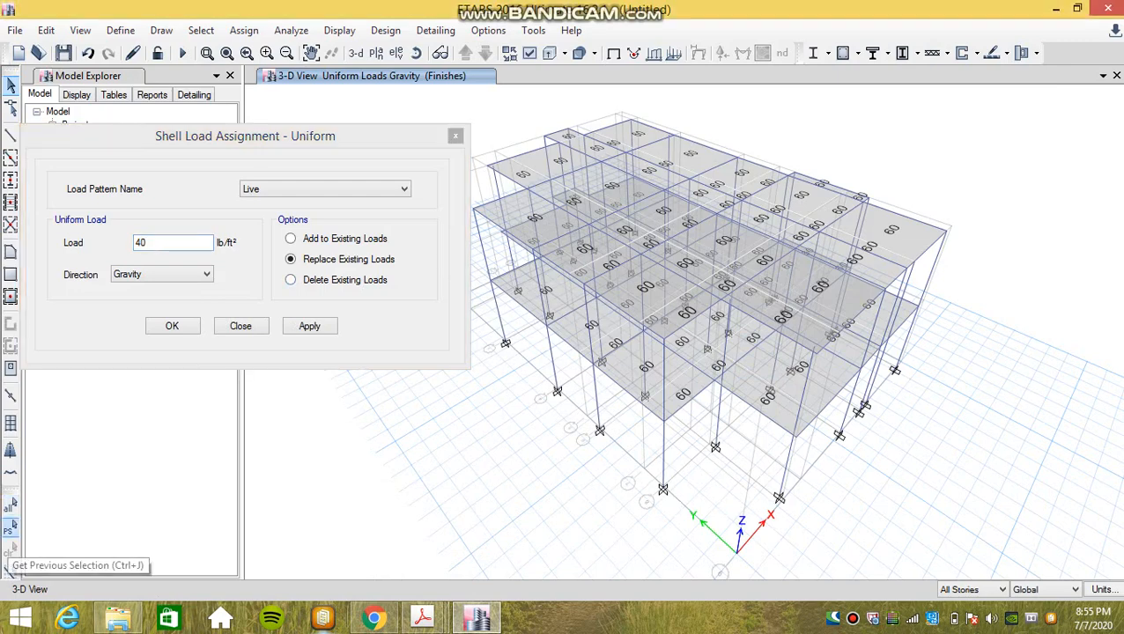
click(10, 526)
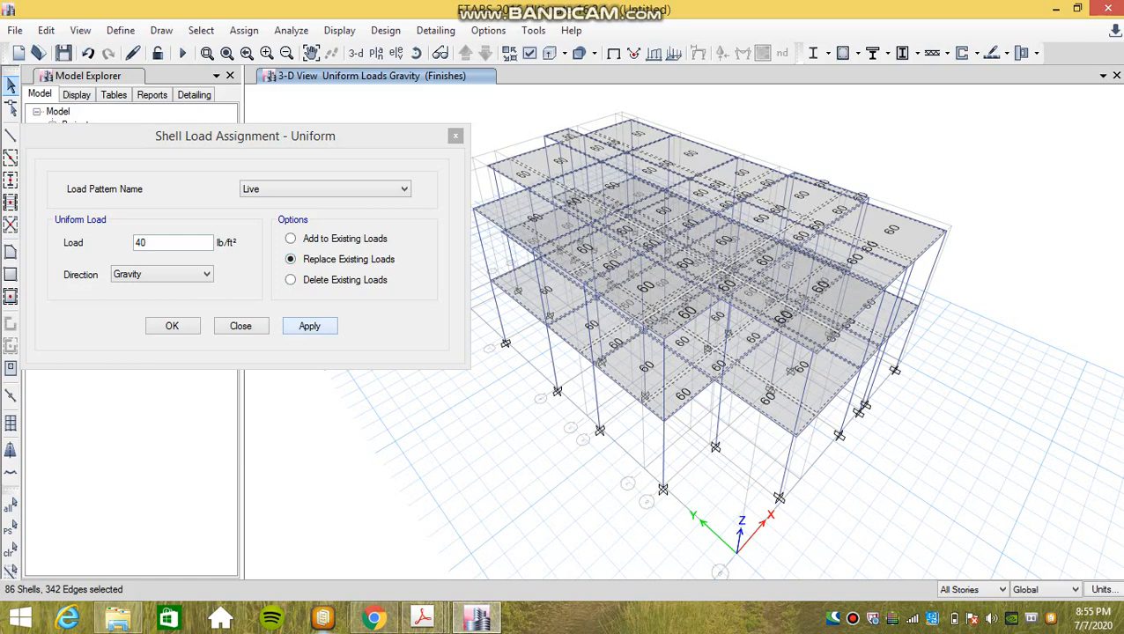
click(310, 326)
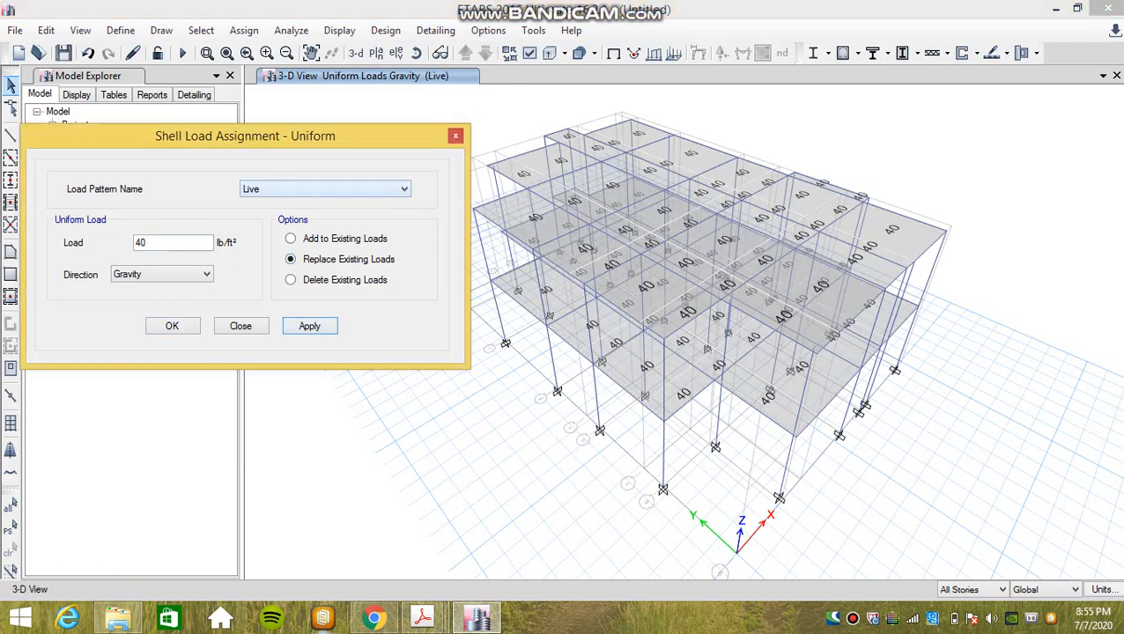
Step: Close the uniform shell load assignment and open the distributed load assignment for frames
click(324, 189)
click(282, 235)
click(241, 326)
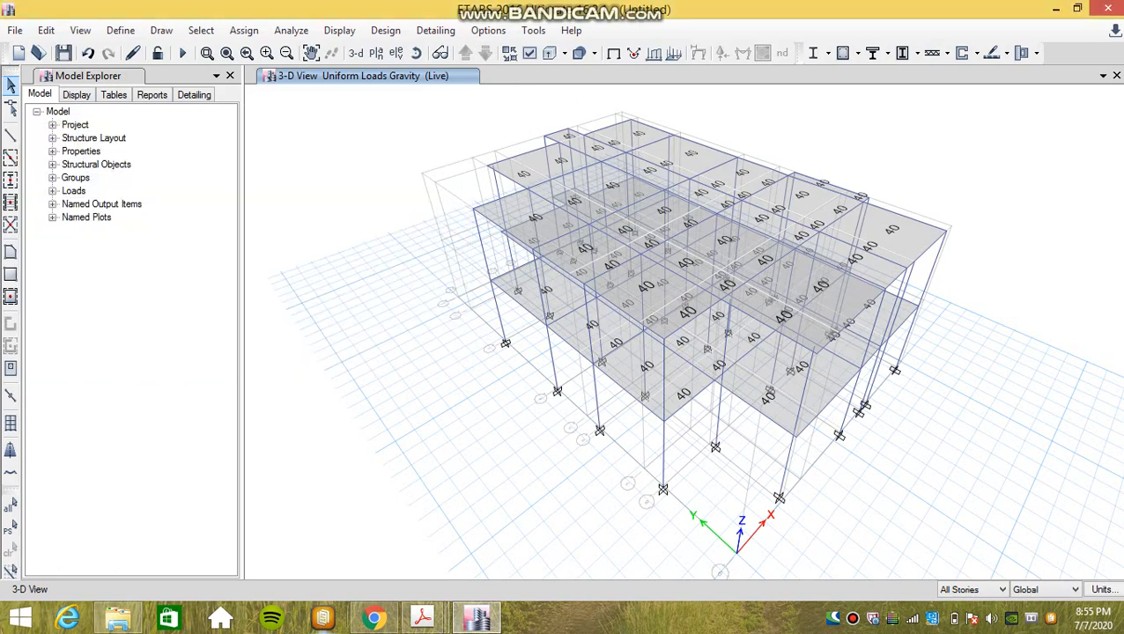
click(291, 29)
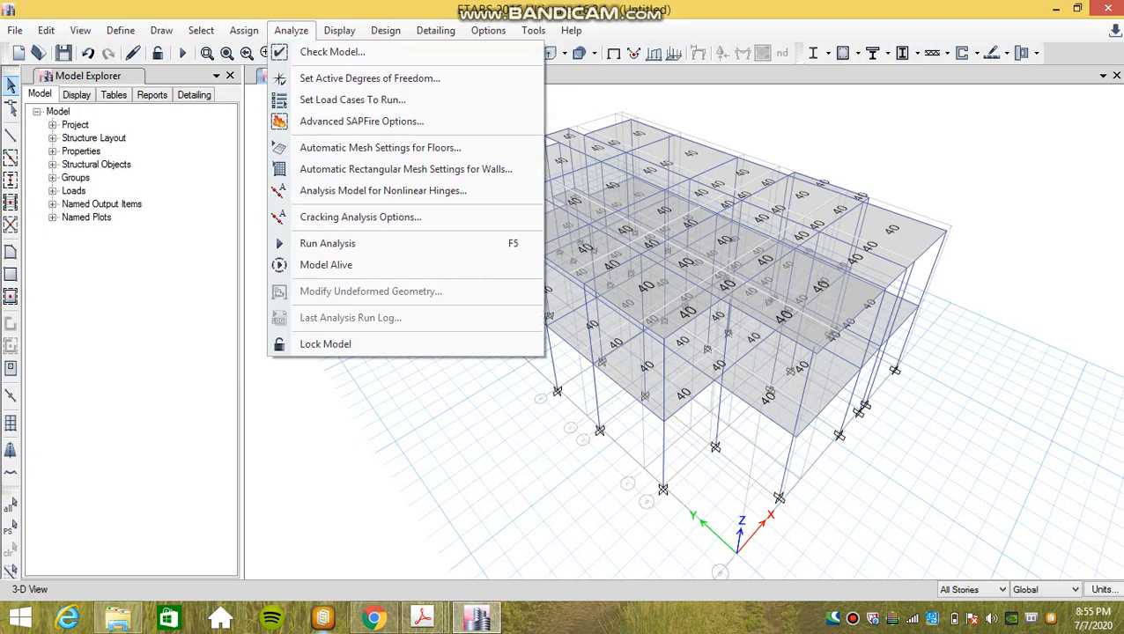
click(244, 30)
click(244, 30)
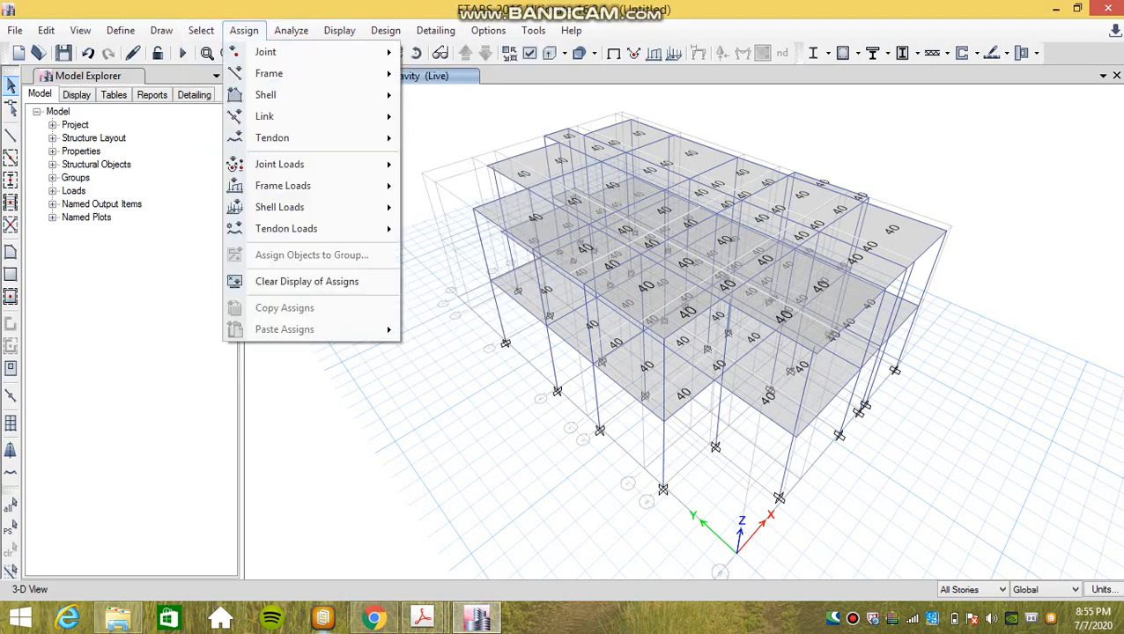
mouse_move(282, 185)
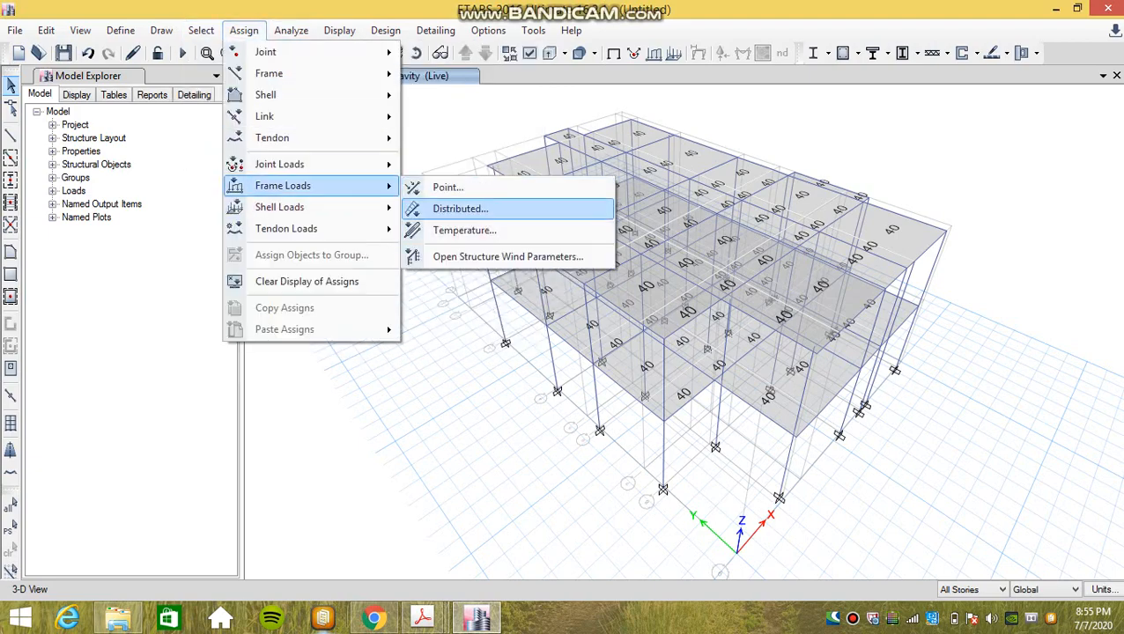
click(467, 207)
drag(494, 159, 164, 154)
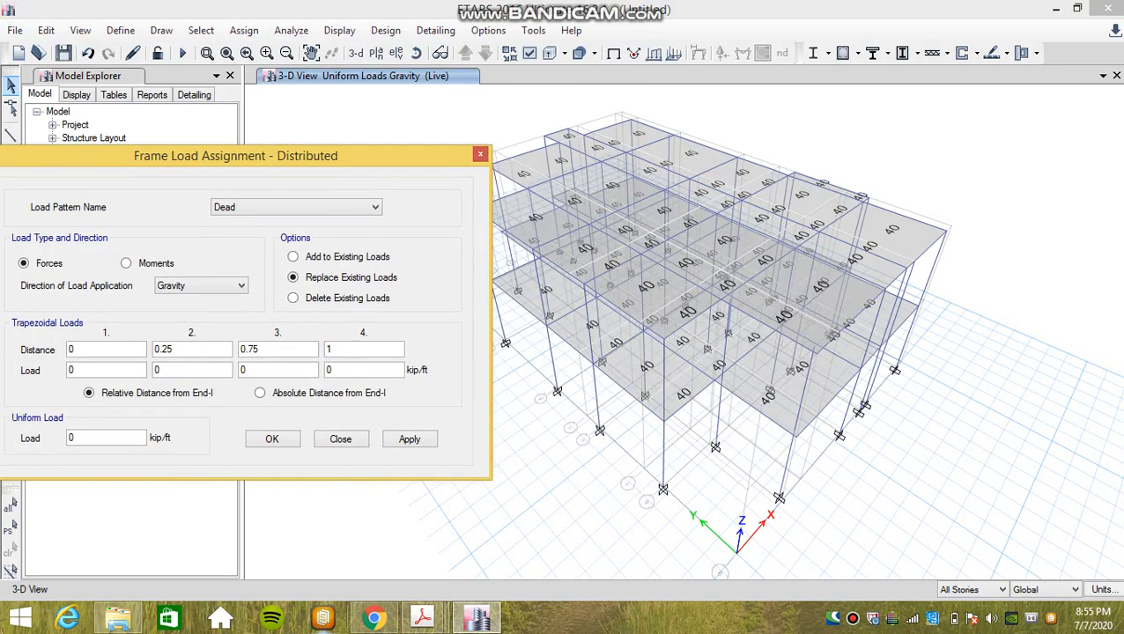
Step: Switch to the Story1 plan view and select beams around the projecting bay at the building's +Y end
click(396, 53)
click(376, 53)
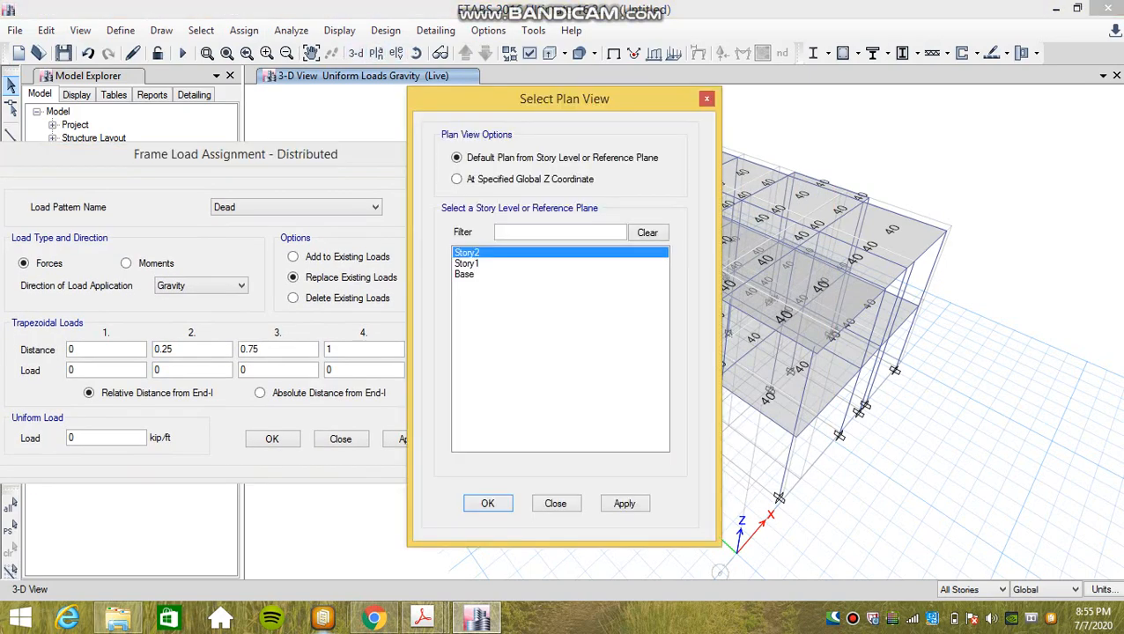
click(467, 263)
click(625, 504)
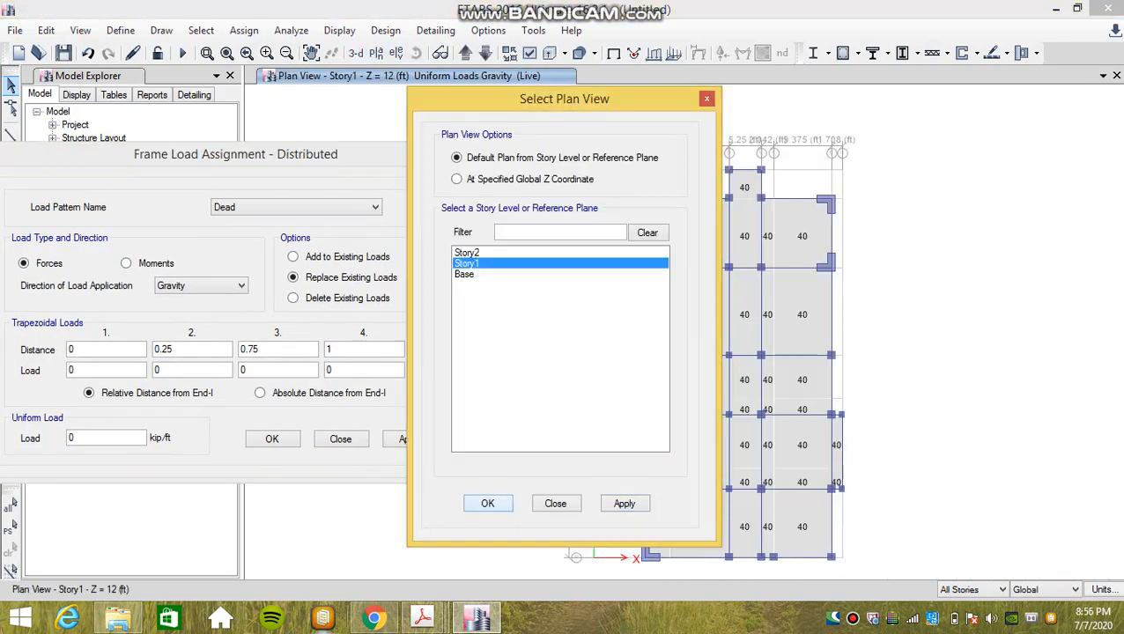
click(489, 504)
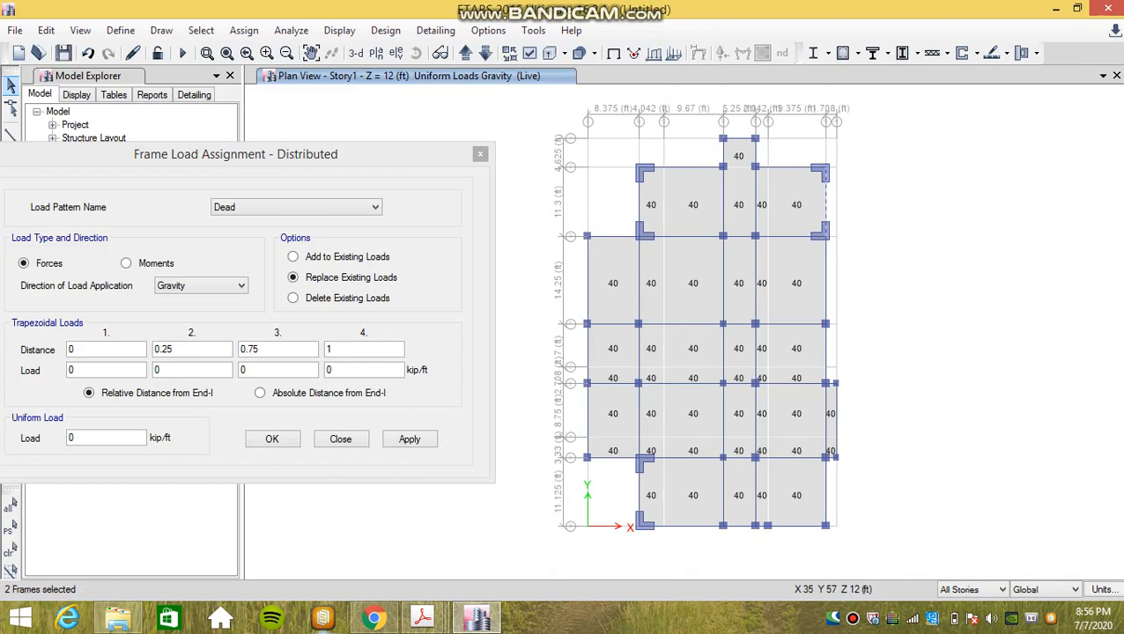
click(761, 167)
click(763, 166)
click(756, 156)
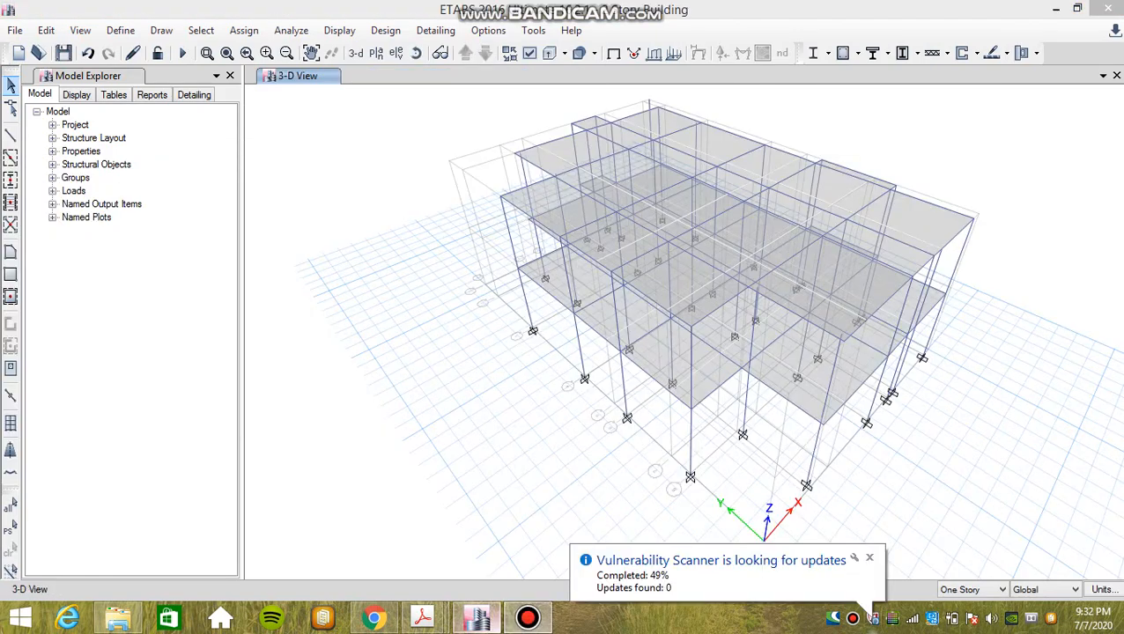
click(528, 618)
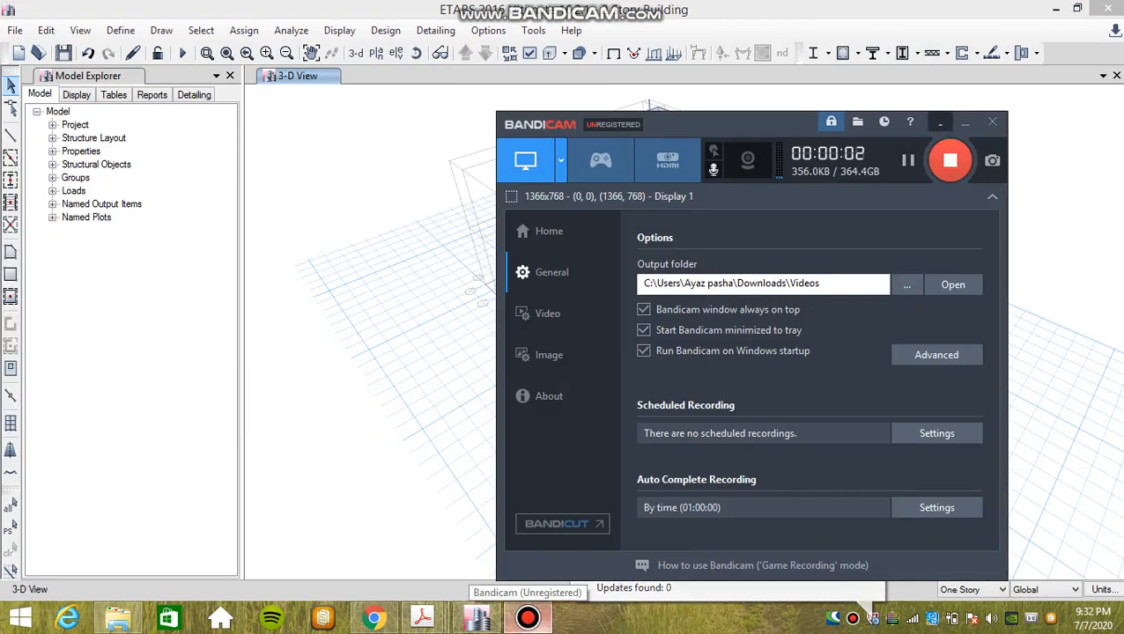
click(528, 617)
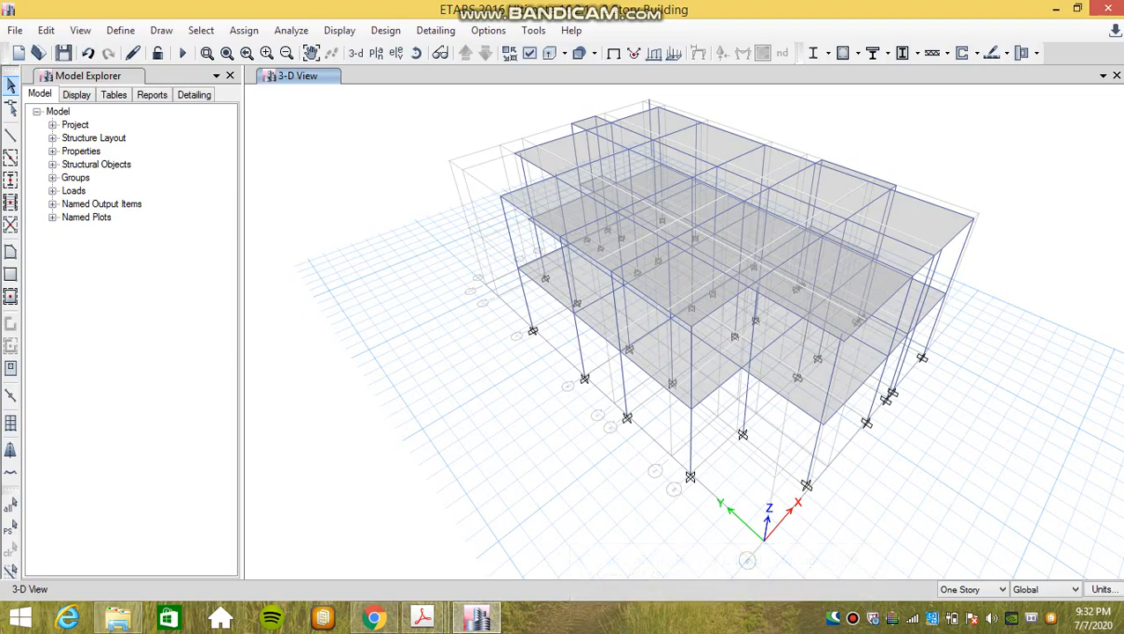
Step: Display the Wall Load pattern's span forces on the frames in the 3D view, with joint loads and loading values included
click(340, 30)
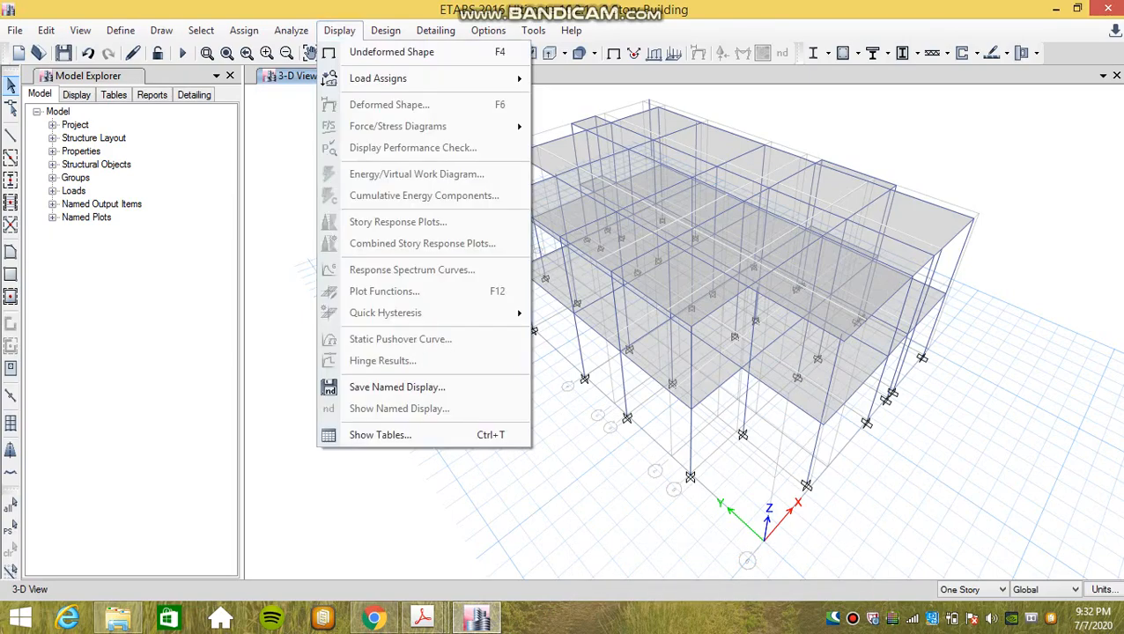
mouse_move(396, 78)
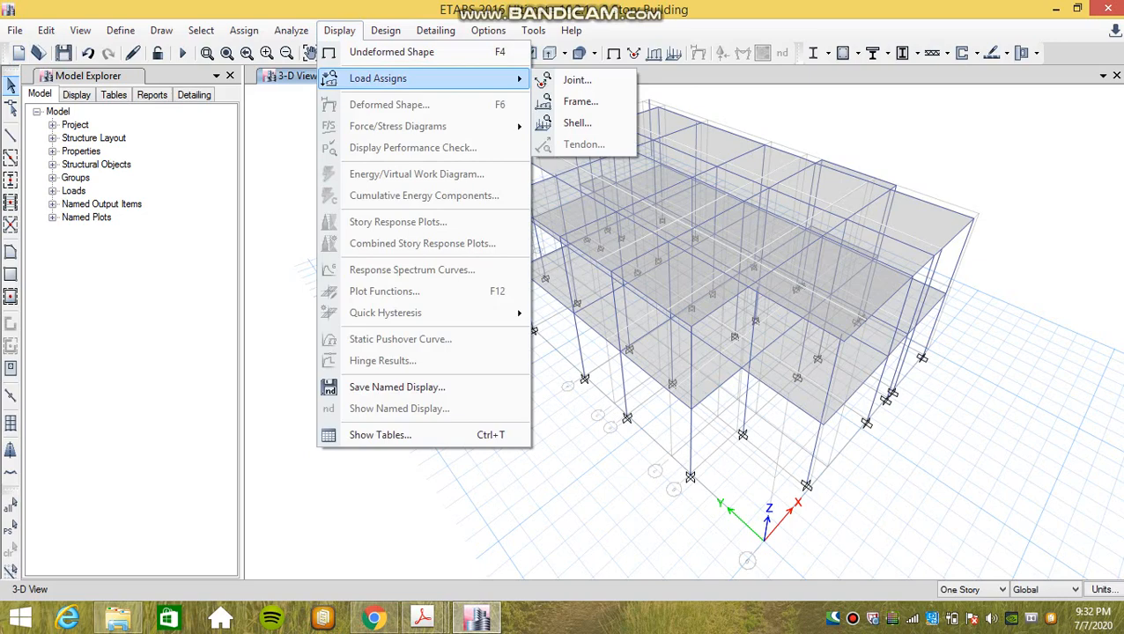
click(581, 101)
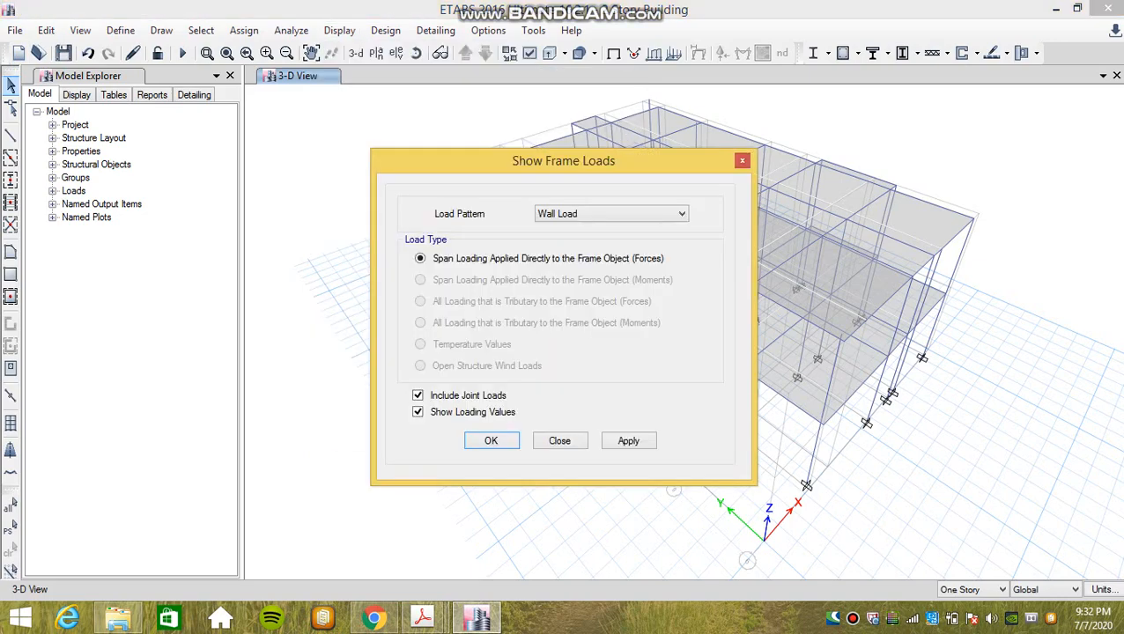
click(628, 441)
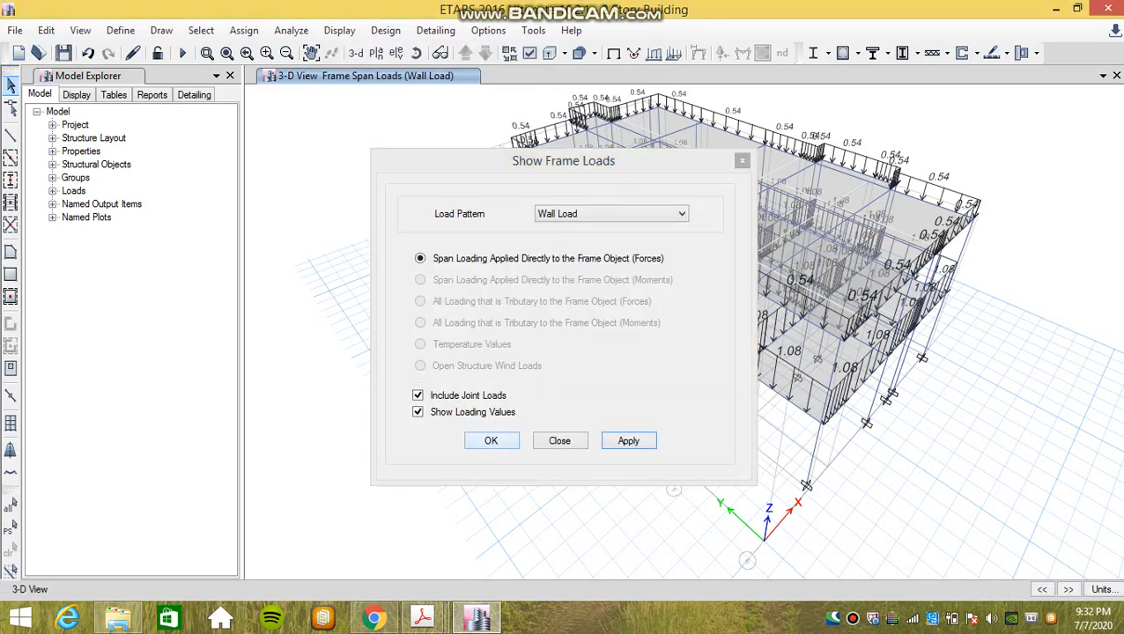
click(492, 441)
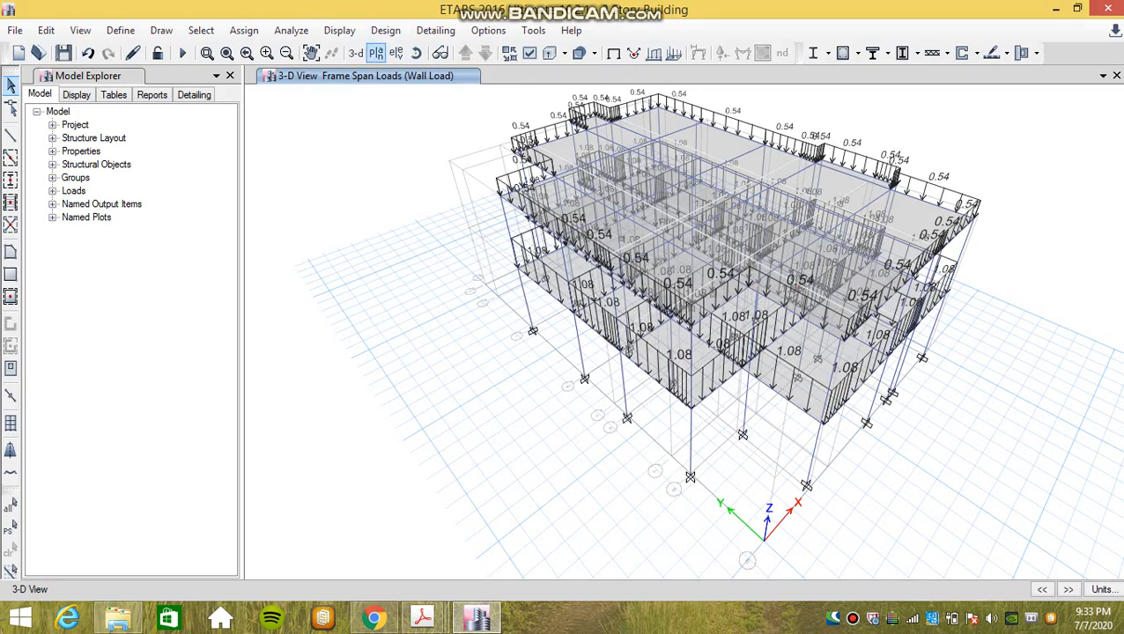
Step: View the wall loads on the Story1 plan and return to the 3D view
click(375, 52)
click(476, 264)
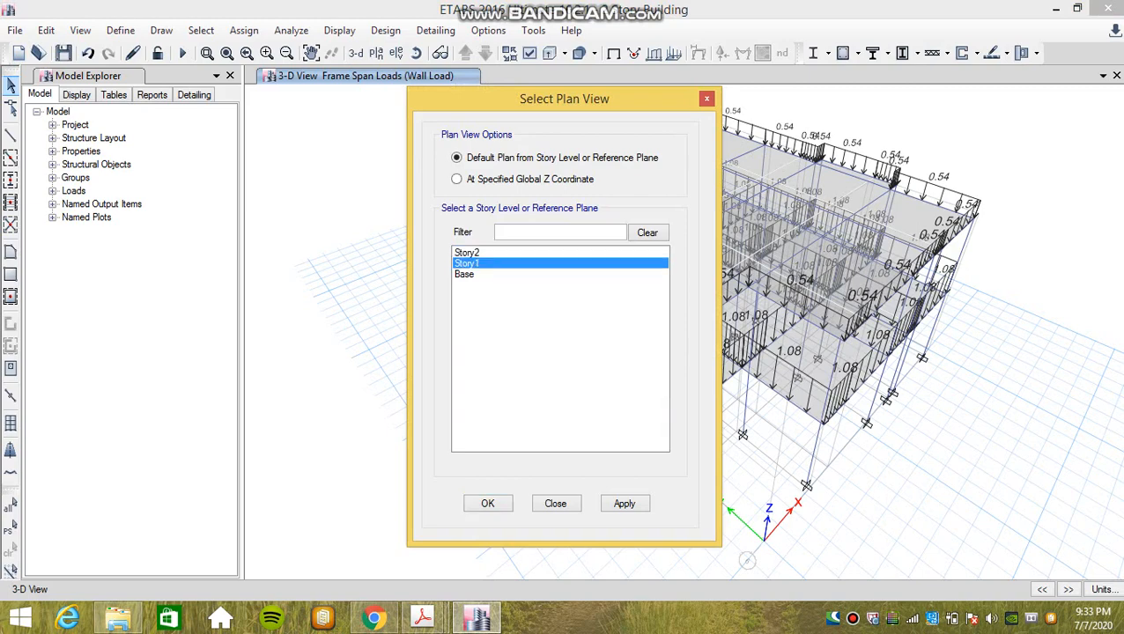
click(625, 504)
click(489, 504)
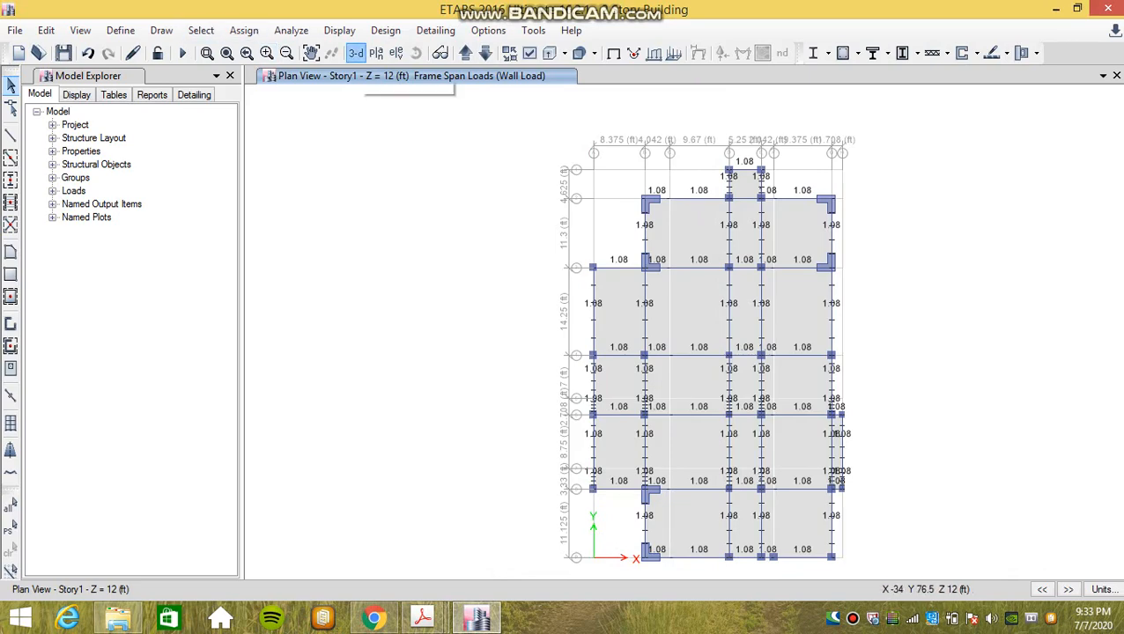
click(356, 53)
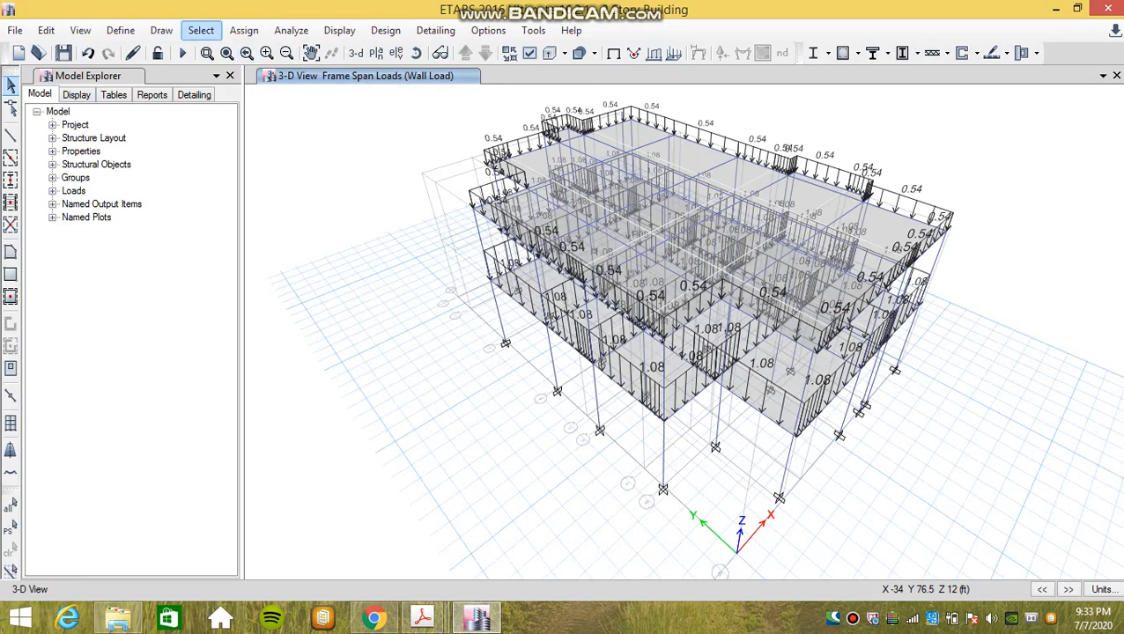
Step: Add the default load combinations for concrete frame and concrete slab design, converted to editable user combinations
click(121, 30)
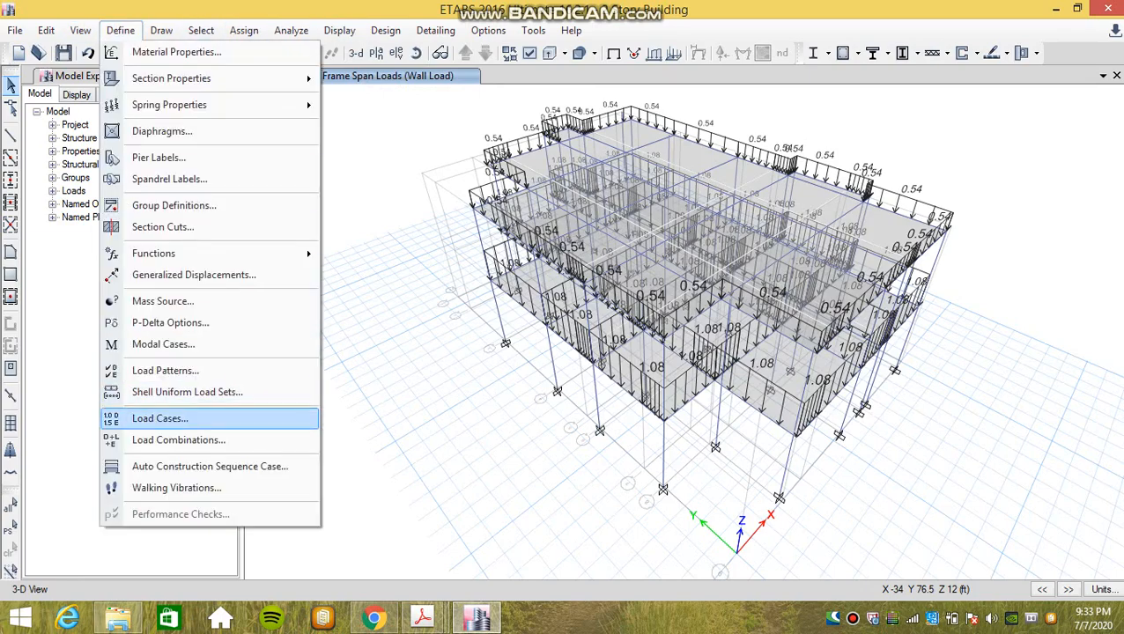
click(178, 439)
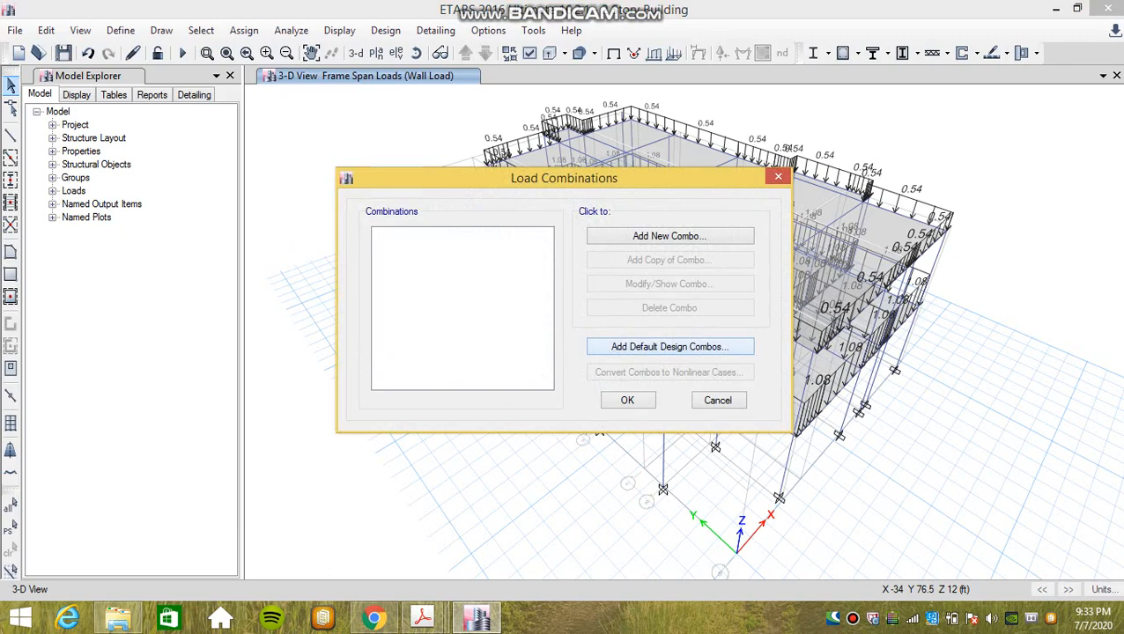
click(670, 346)
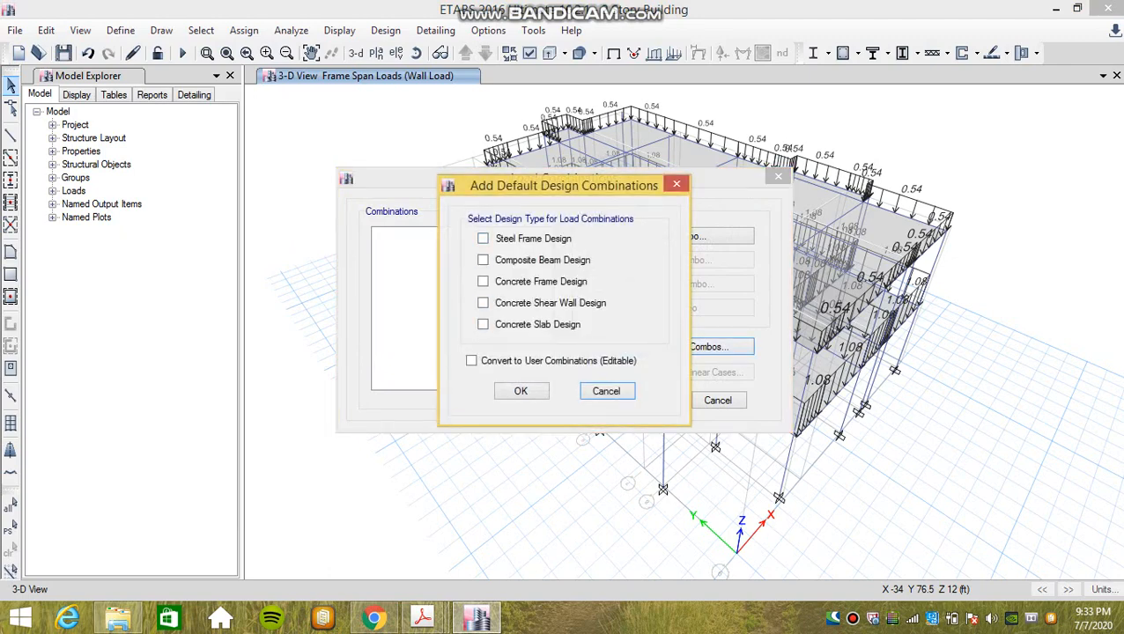
click(483, 324)
click(483, 282)
click(472, 360)
click(521, 391)
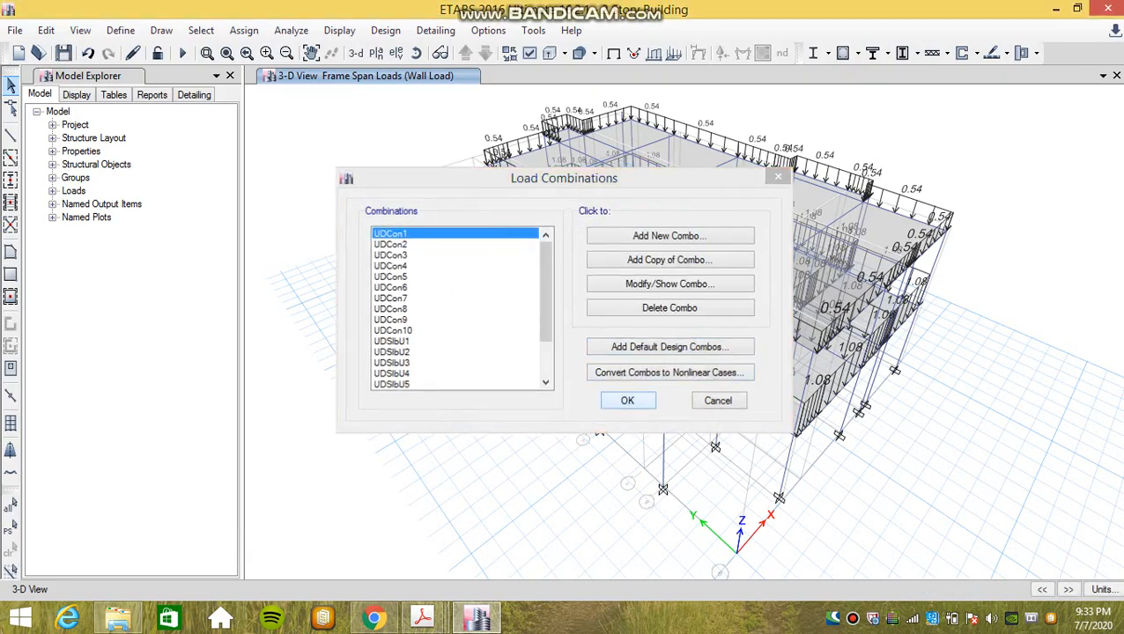
click(627, 400)
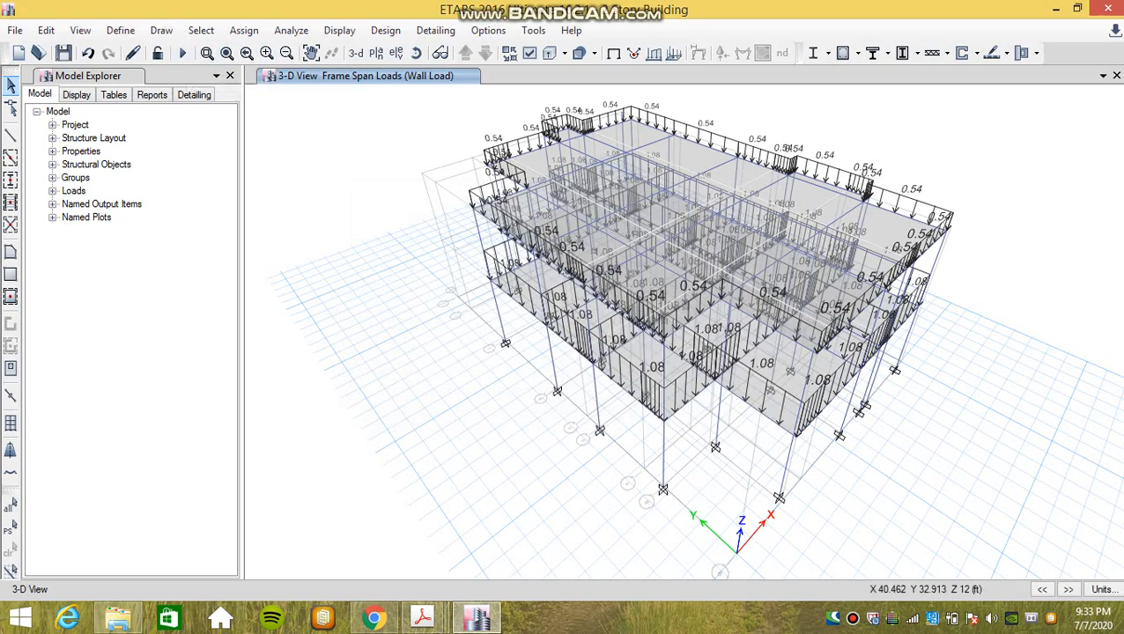
Step: Check the model with all check options selected, and run the analysis
click(292, 30)
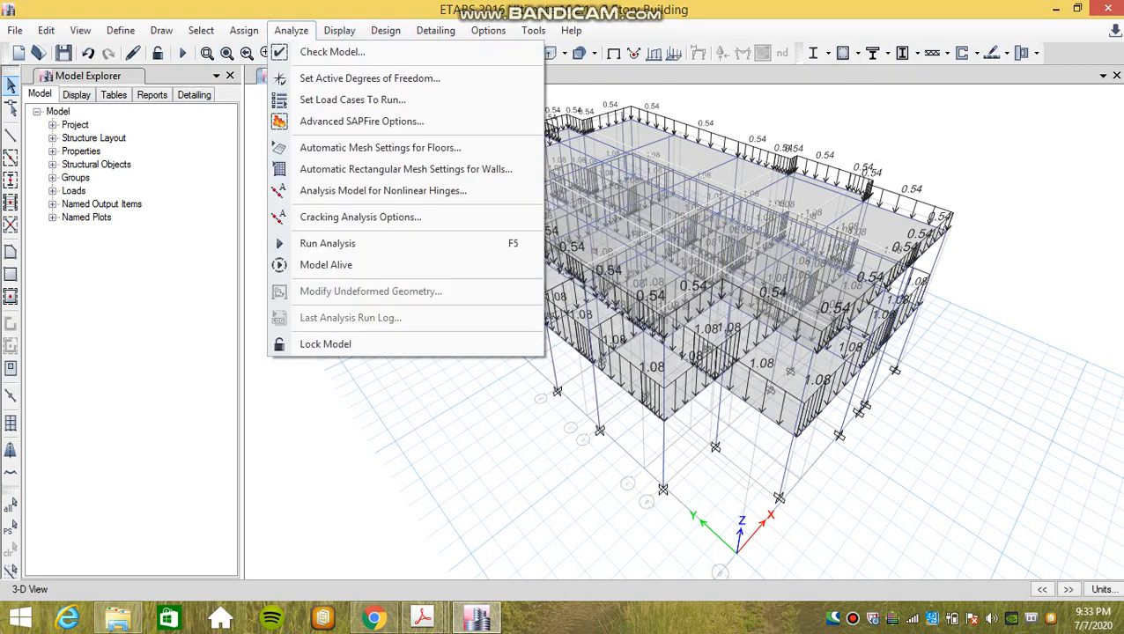
click(333, 52)
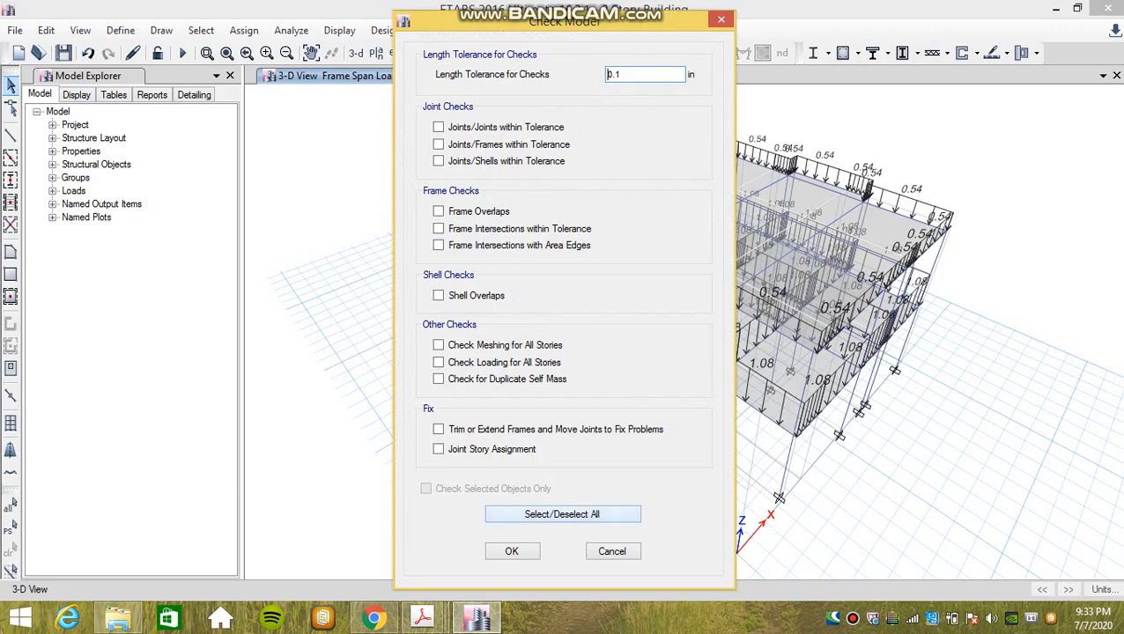
click(562, 515)
click(512, 552)
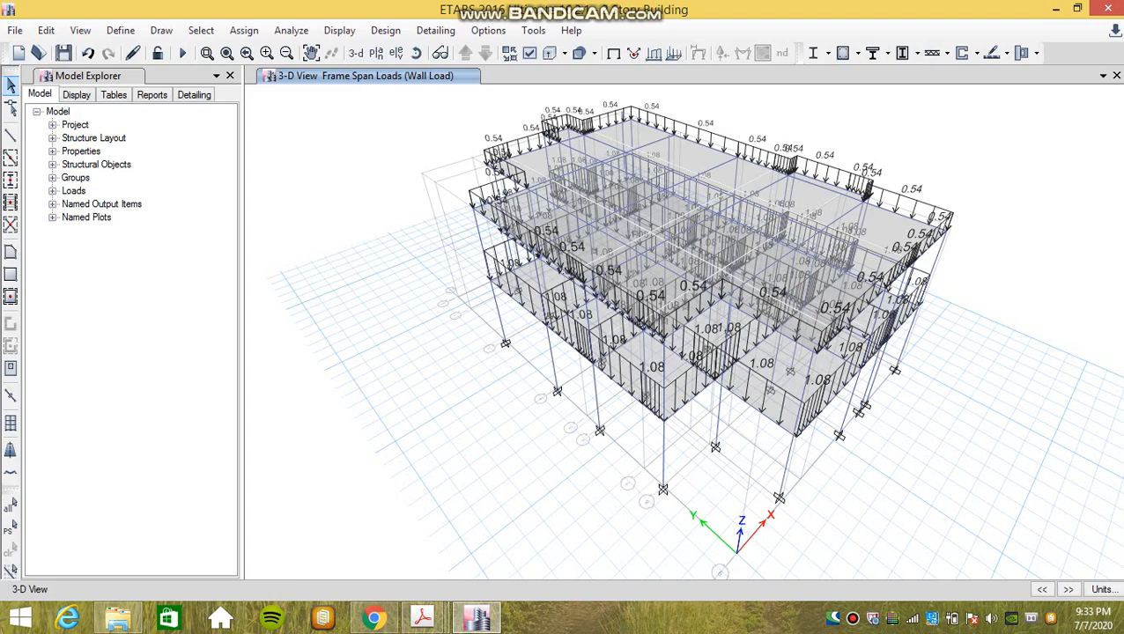
key(F5)
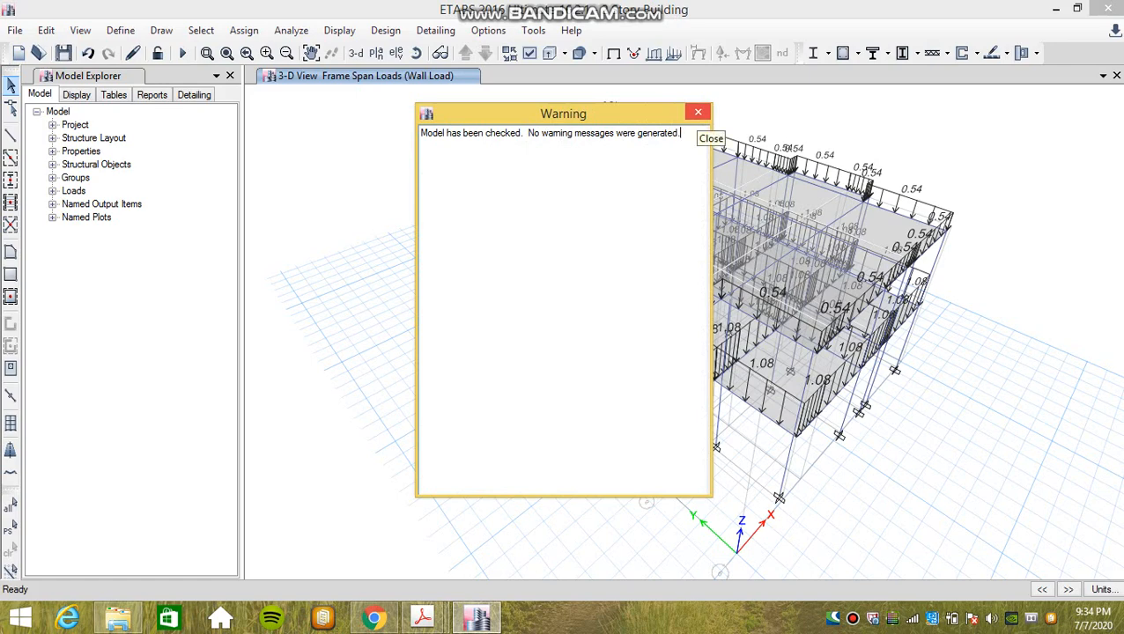
click(698, 112)
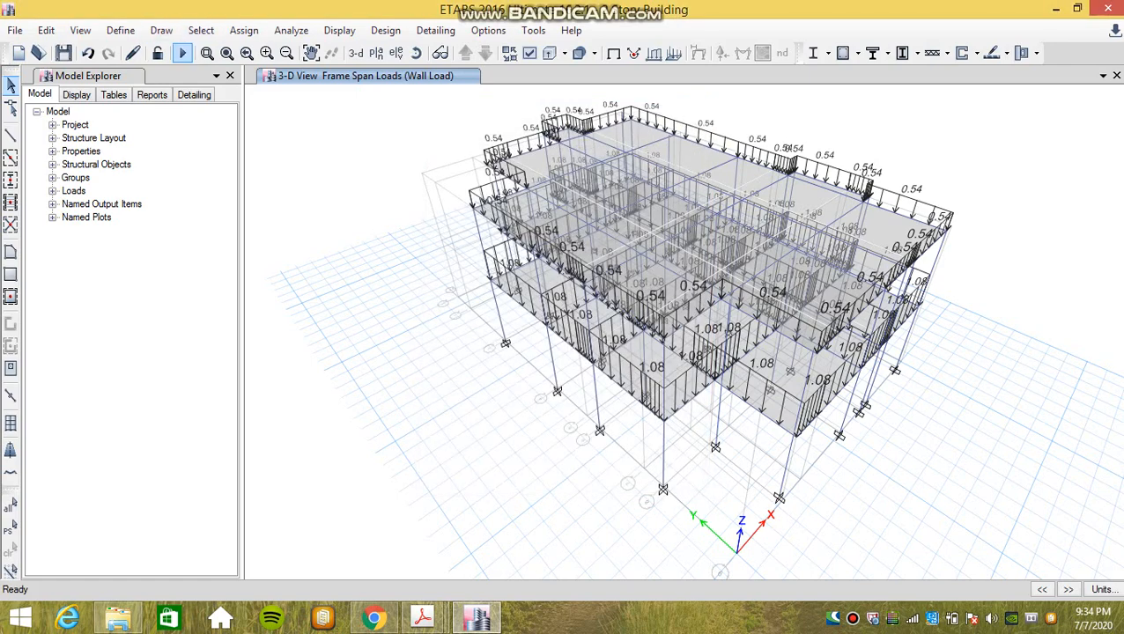
click(183, 53)
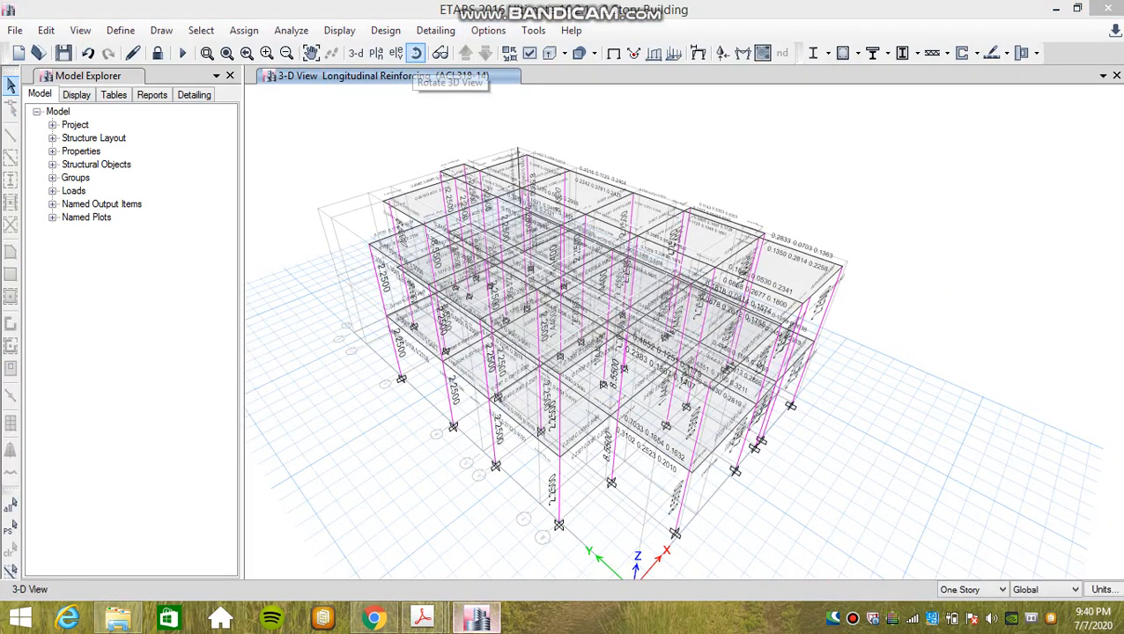
Step: Add the combinations UDSlbU1 to UDSlbU10 to the design combinations for concrete frame design
click(340, 30)
key(Right)
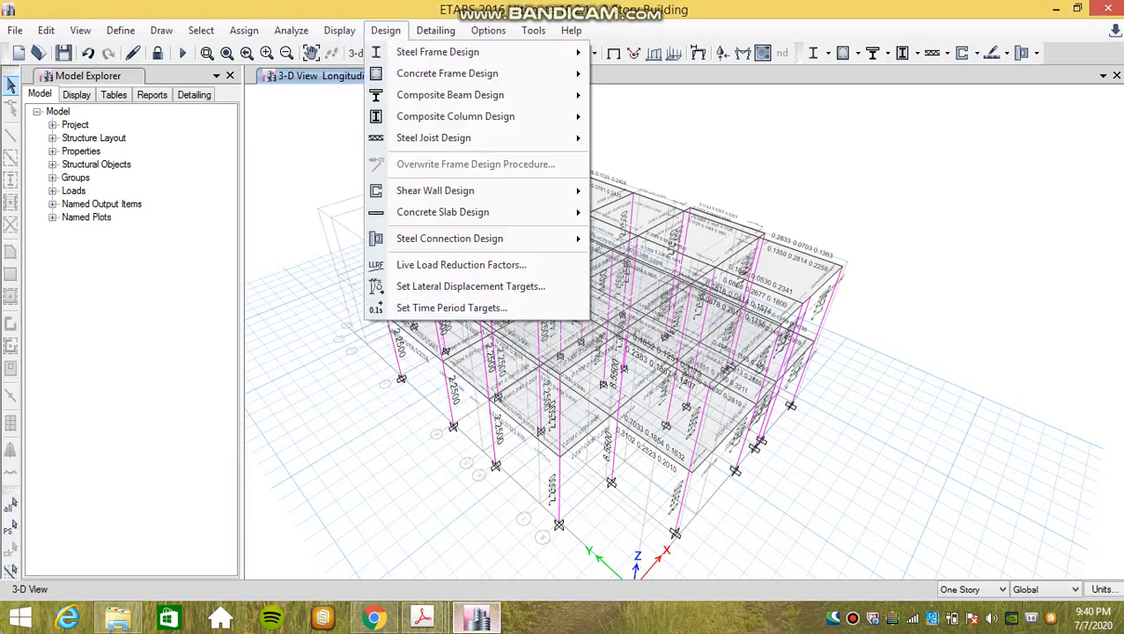
key(Down)
key(Down)
key(Up)
key(Right)
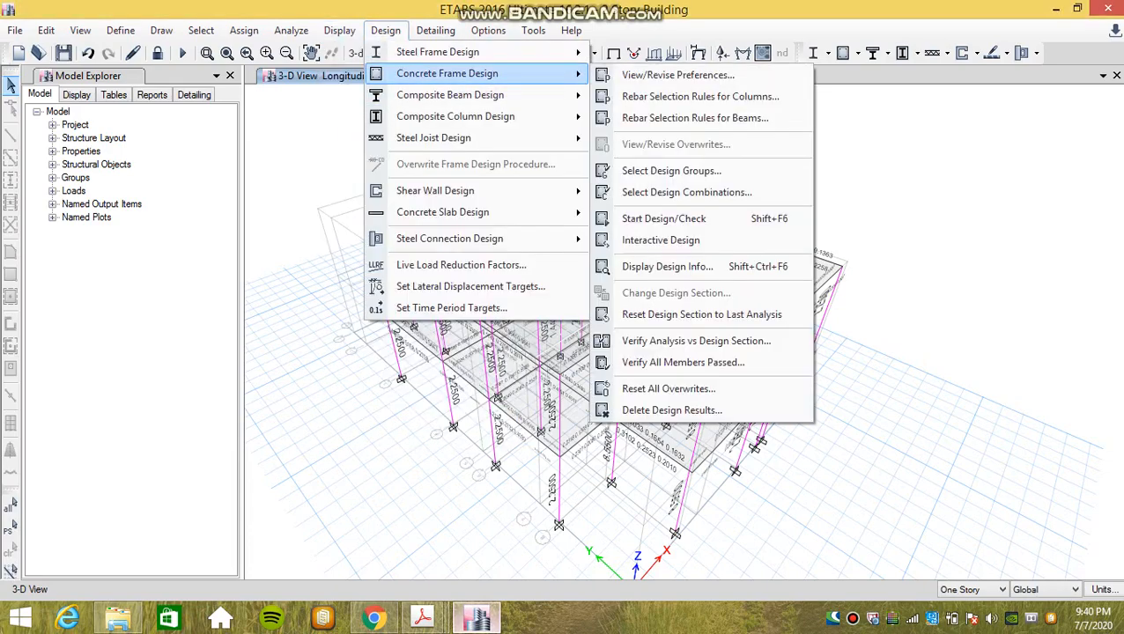
key(Down)
key(Down)
key(Down)
key(Down)
key(Down)
key(Down)
key(Return)
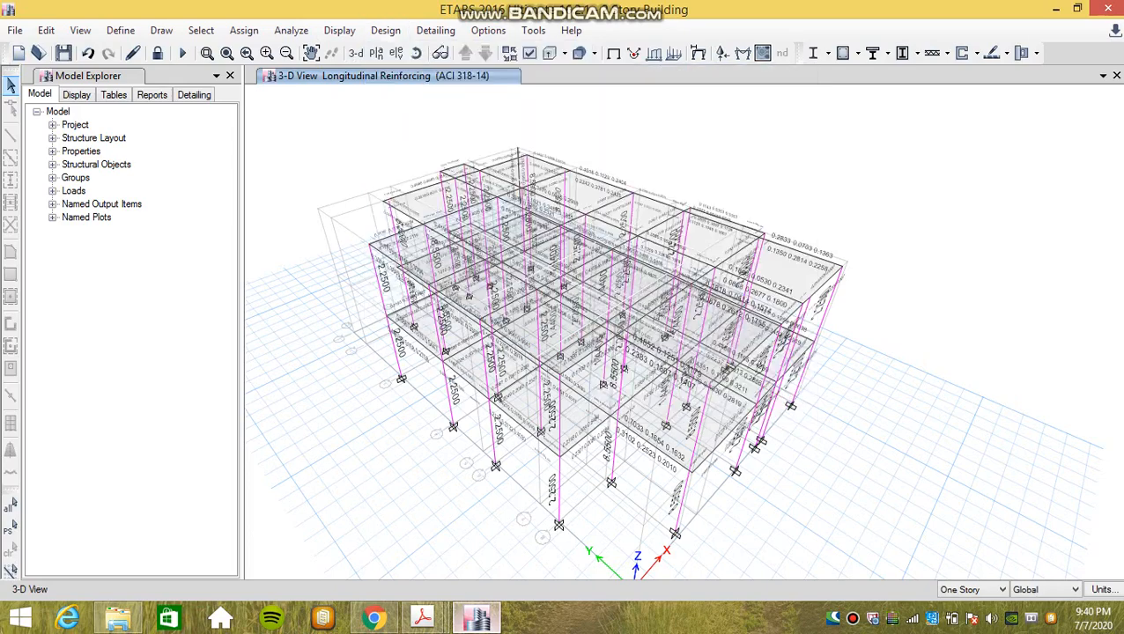
key(Down)
key(shift+End)
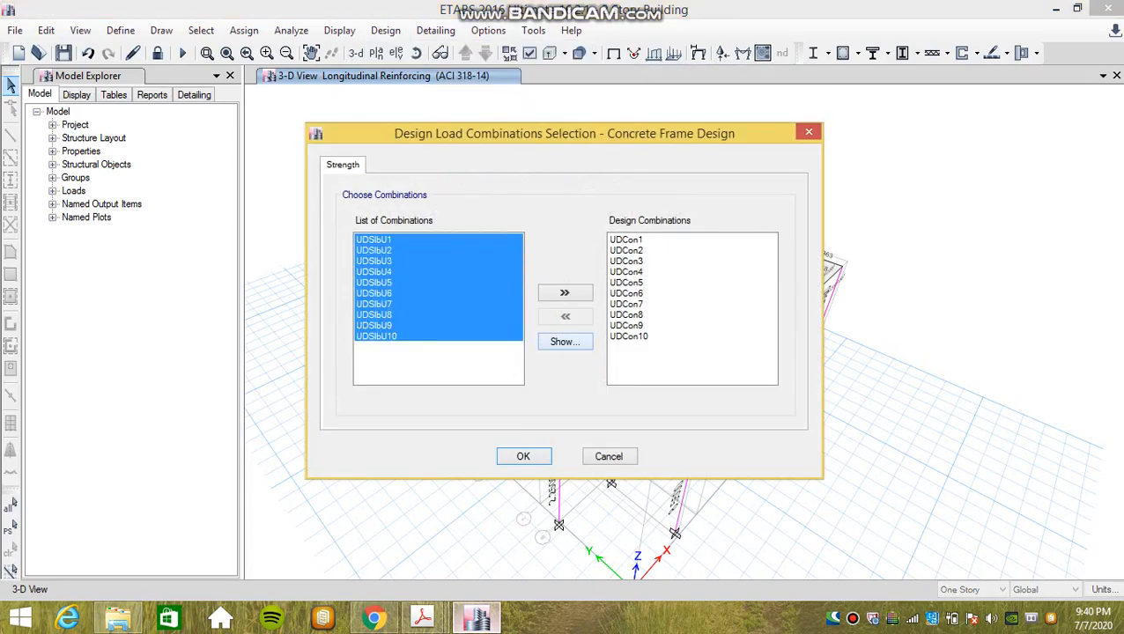
key(Tab)
key(Return)
click(525, 457)
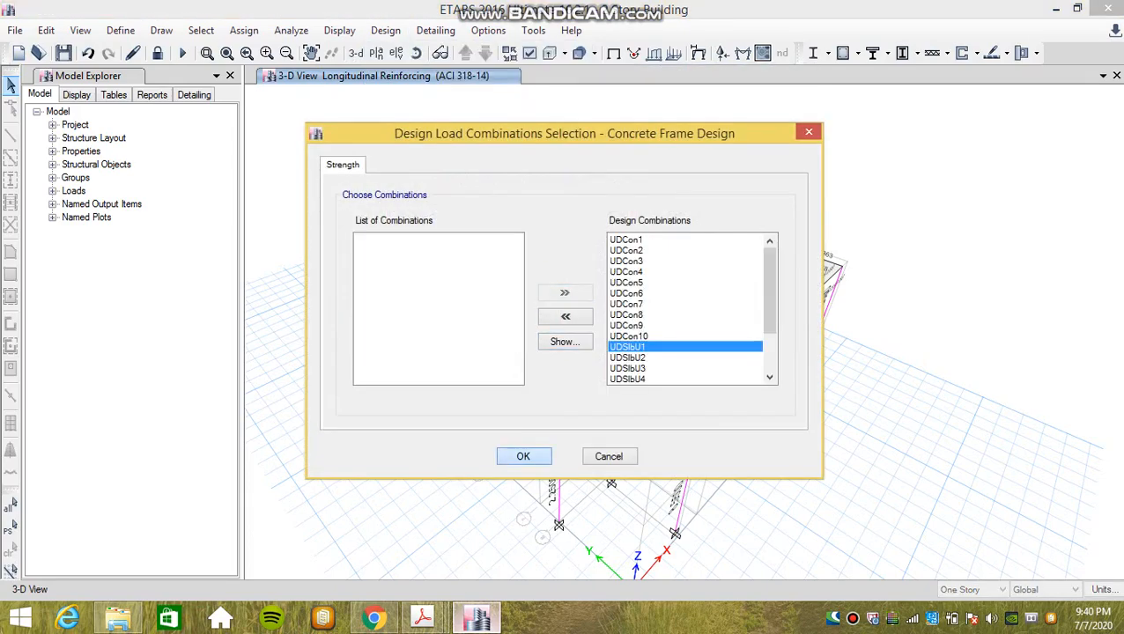
Step: Run the concrete frame design check on the model with the selected design combinations
click(386, 31)
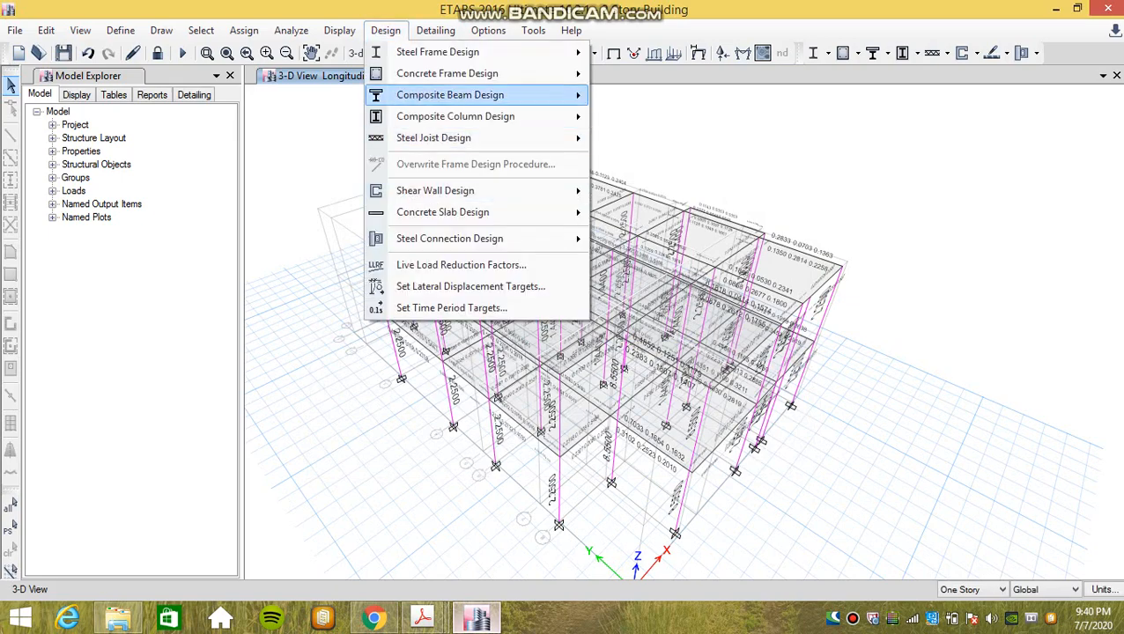
mouse_move(476, 74)
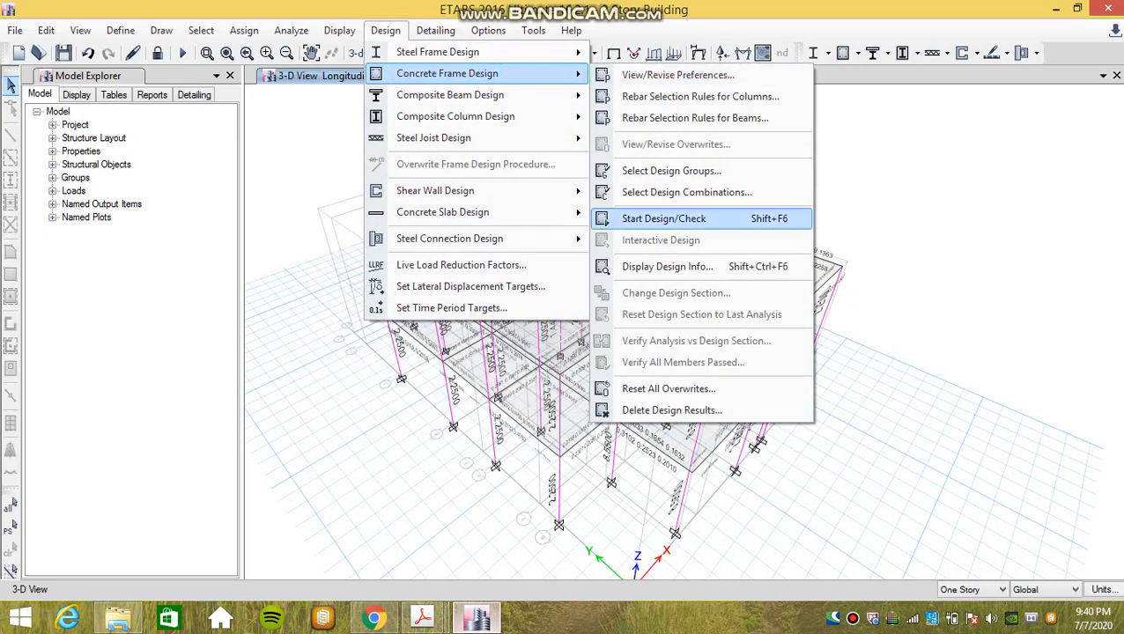
click(627, 221)
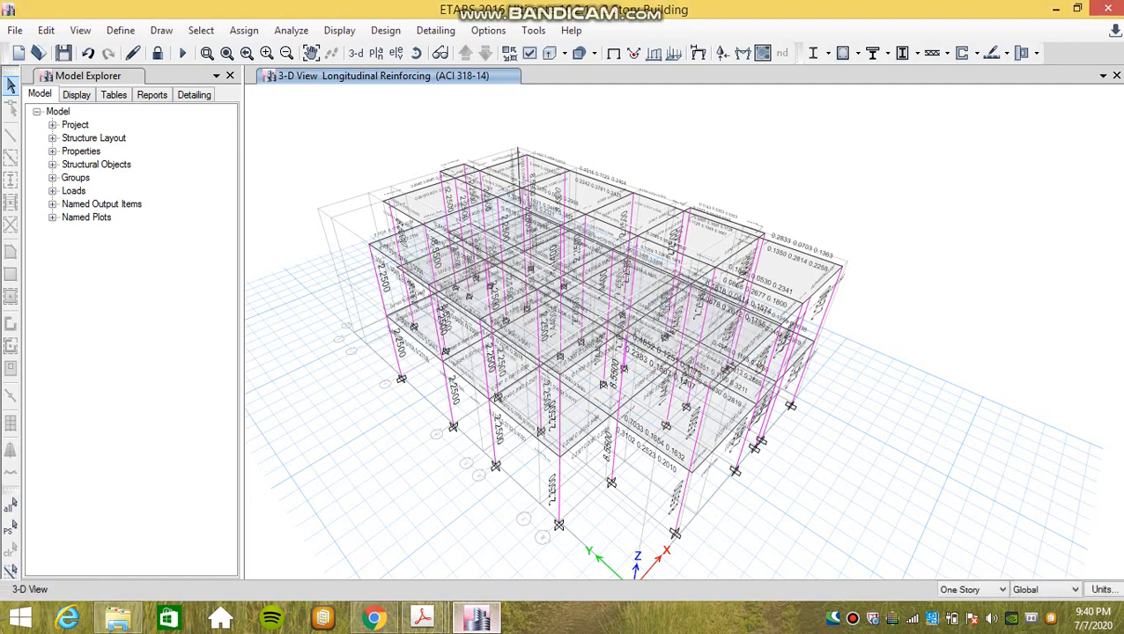
Step: Display the Rebar Percentage design output of the concrete frame on the 3D model
click(385, 30)
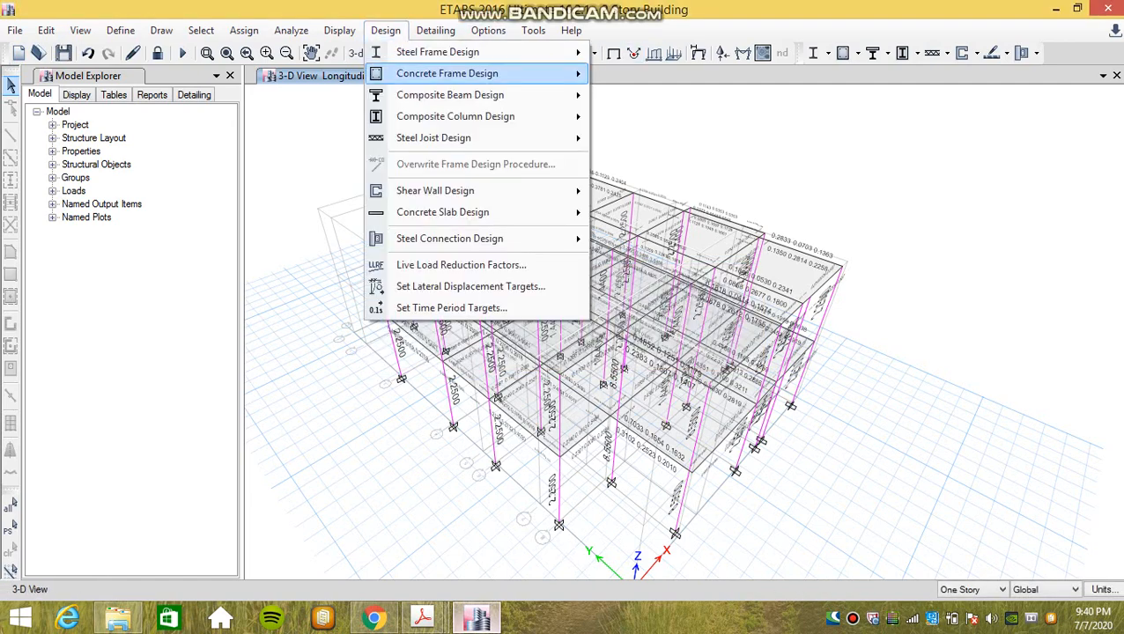
mouse_move(447, 73)
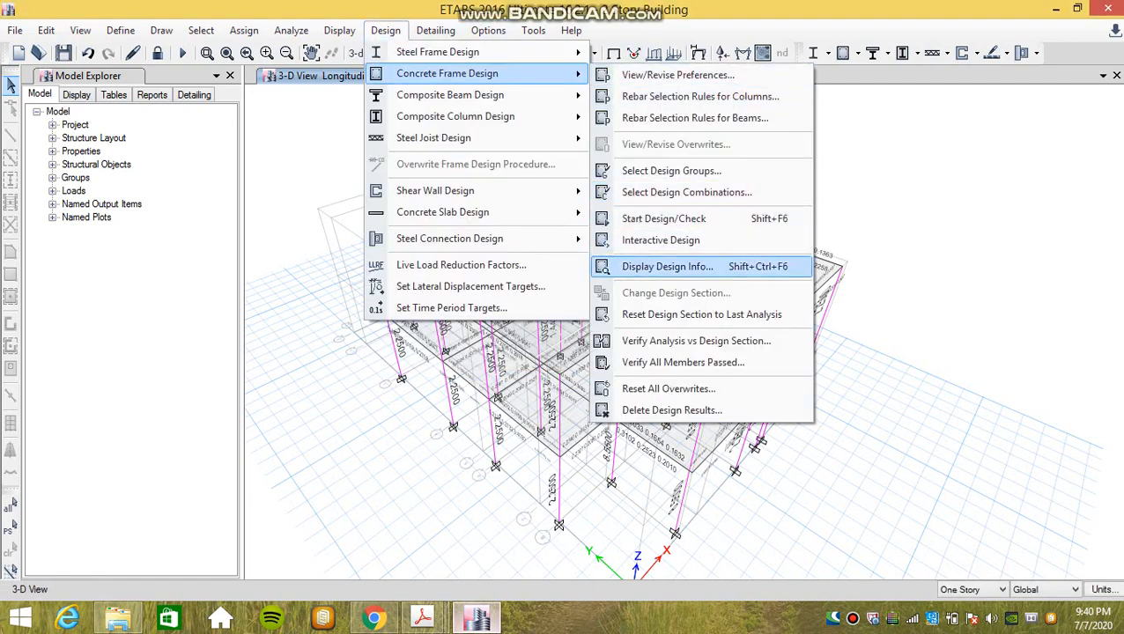
click(668, 266)
click(617, 294)
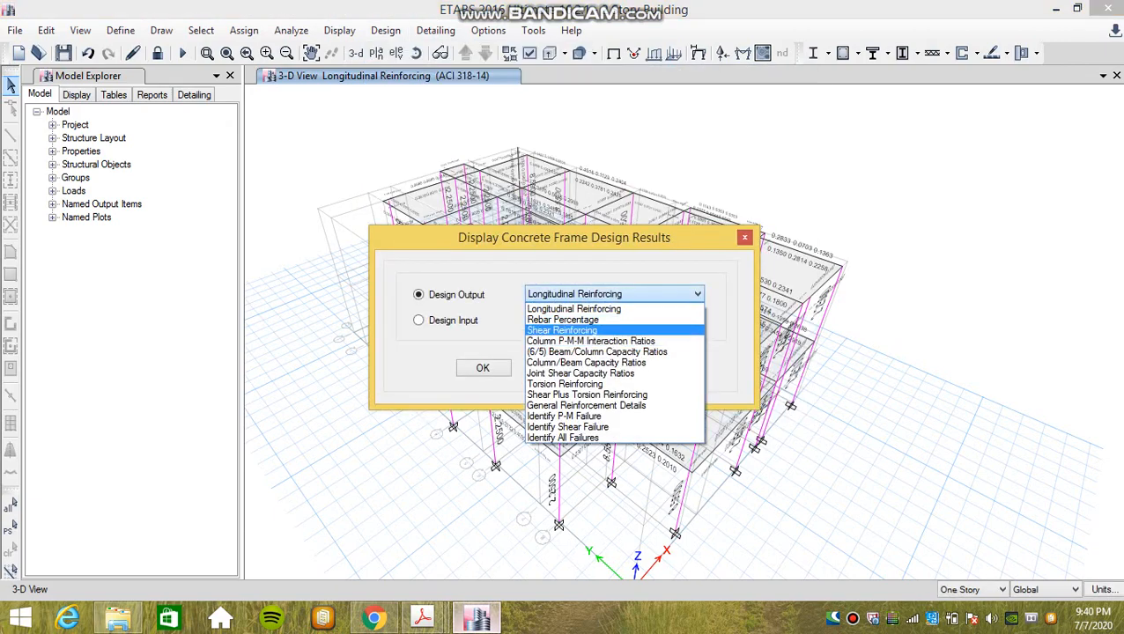
key(Return)
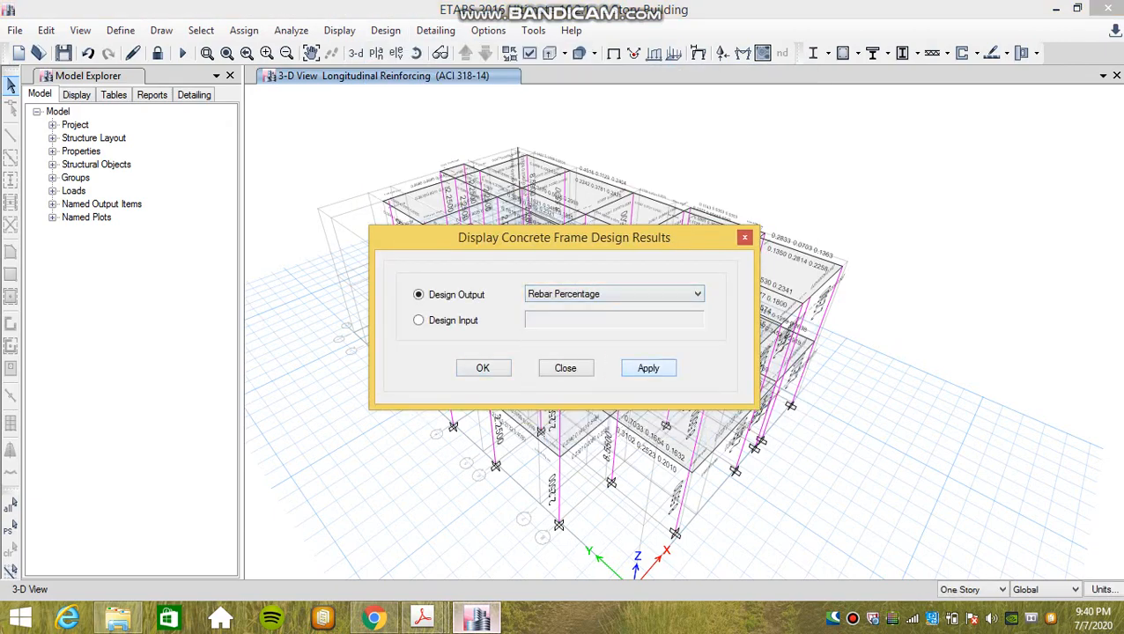
key(Return)
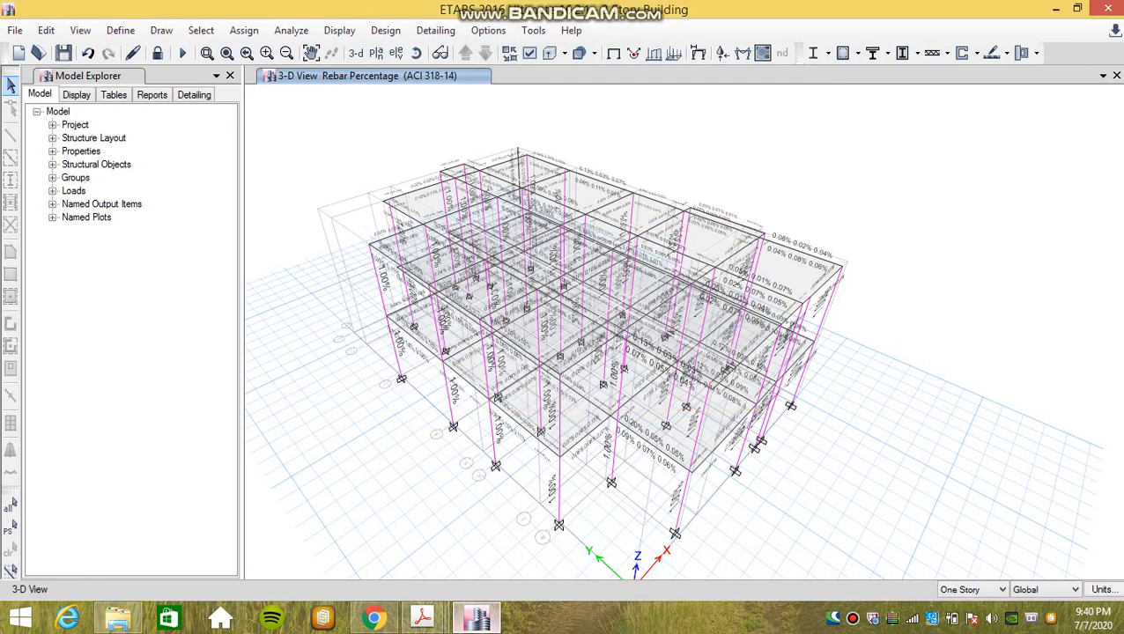
Step: Review the rebar percentages in elevation view, starting at grid line A and going through the lettered and numbered grid lines
click(395, 55)
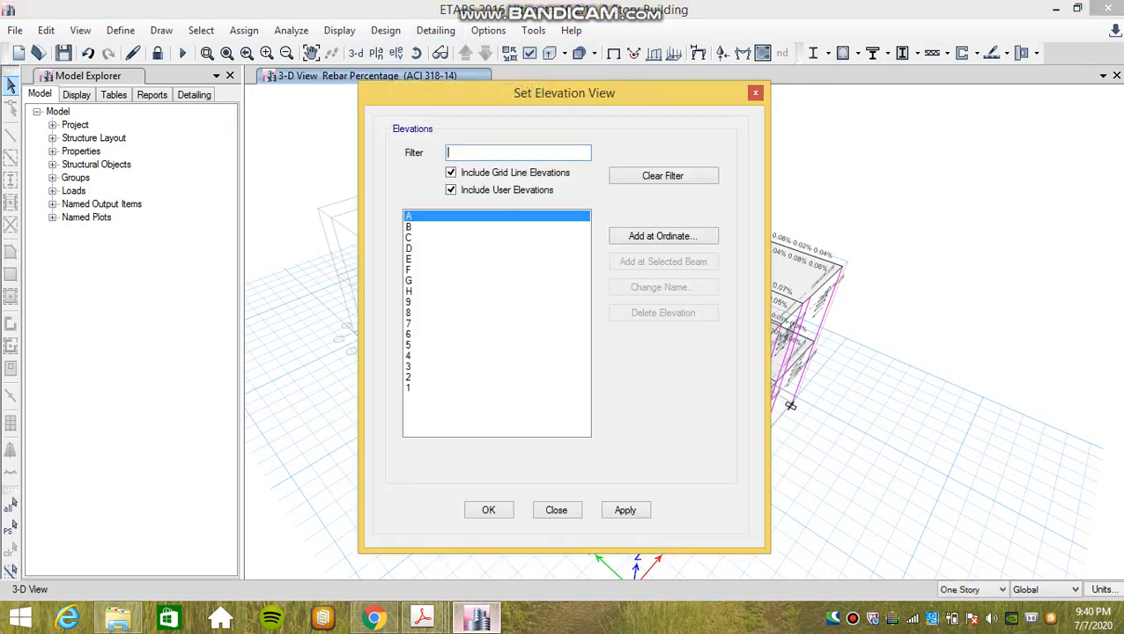
click(626, 511)
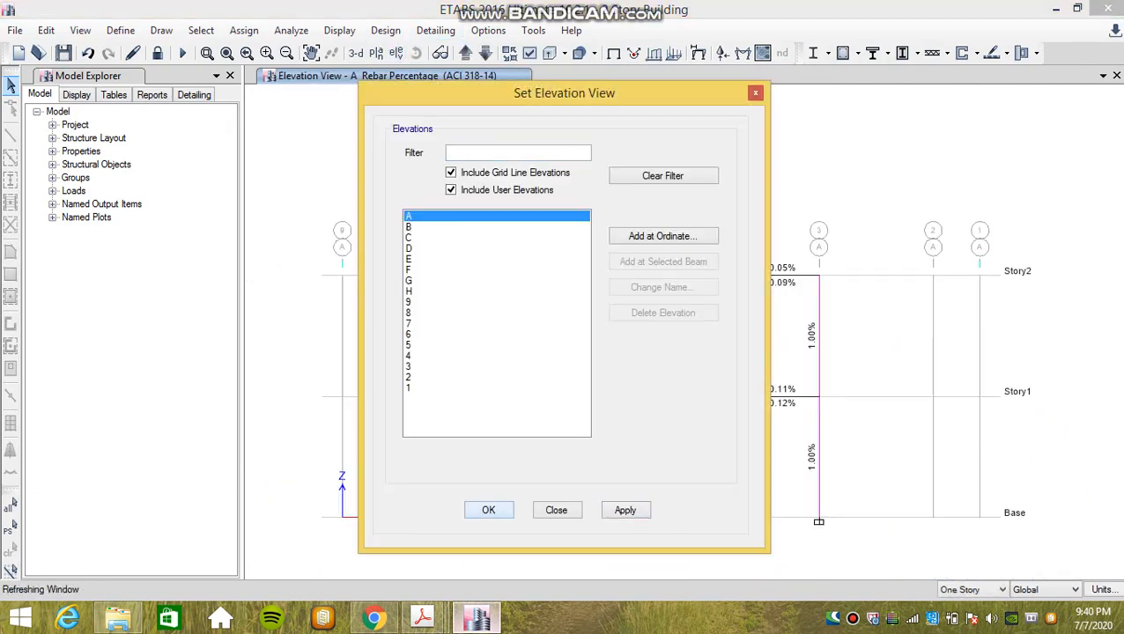
click(489, 510)
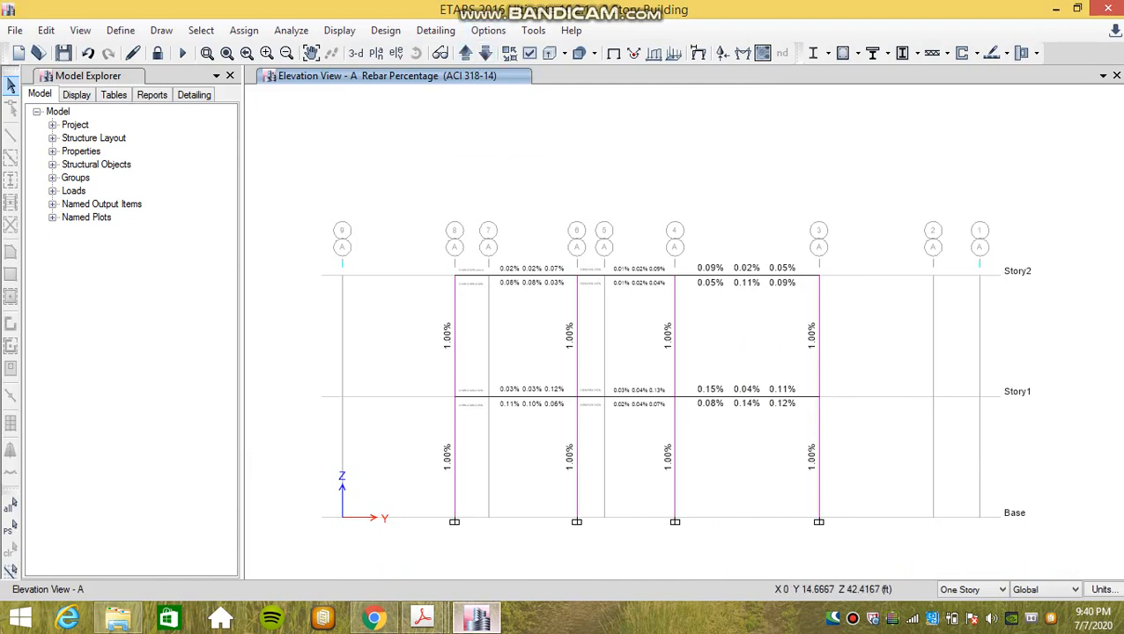
click(466, 52)
click(466, 53)
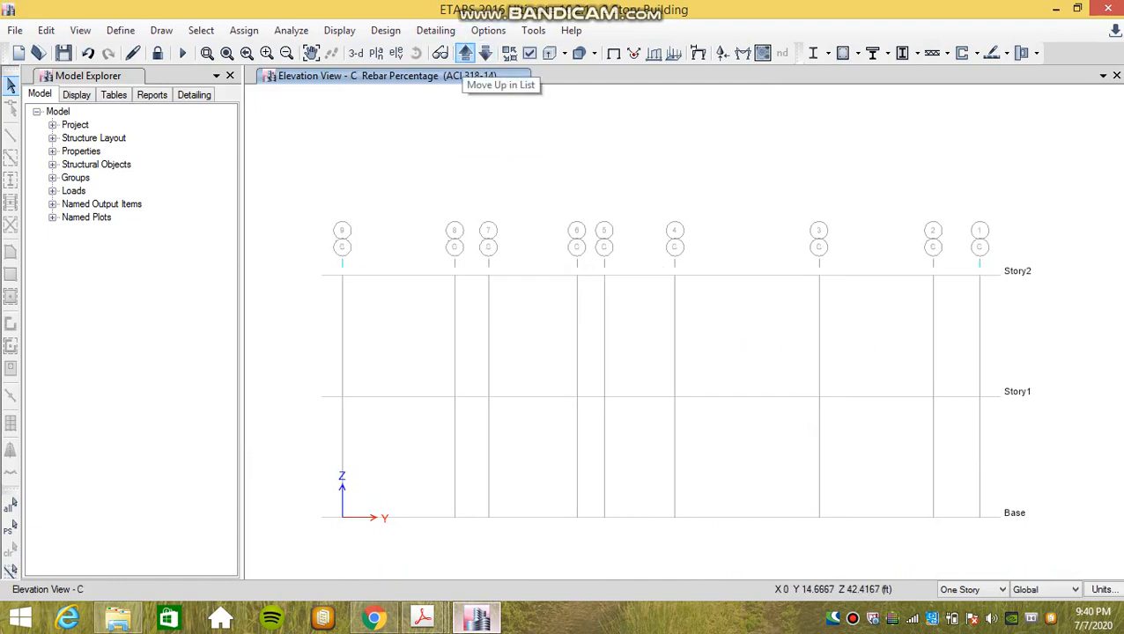
click(465, 53)
click(465, 53)
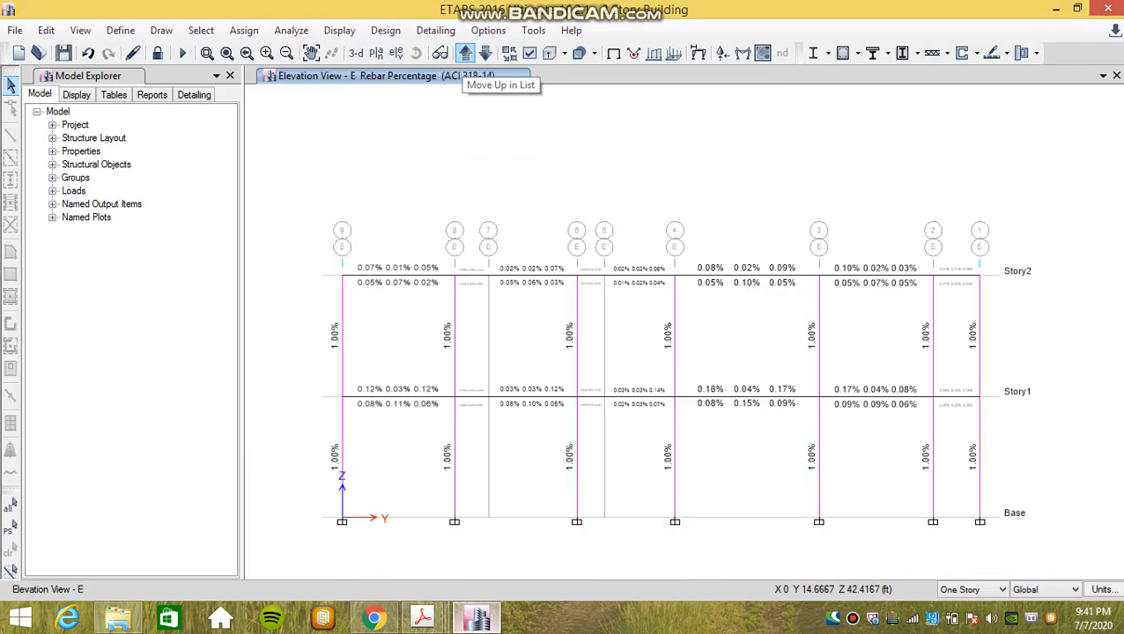
click(465, 53)
click(466, 53)
click(466, 53)
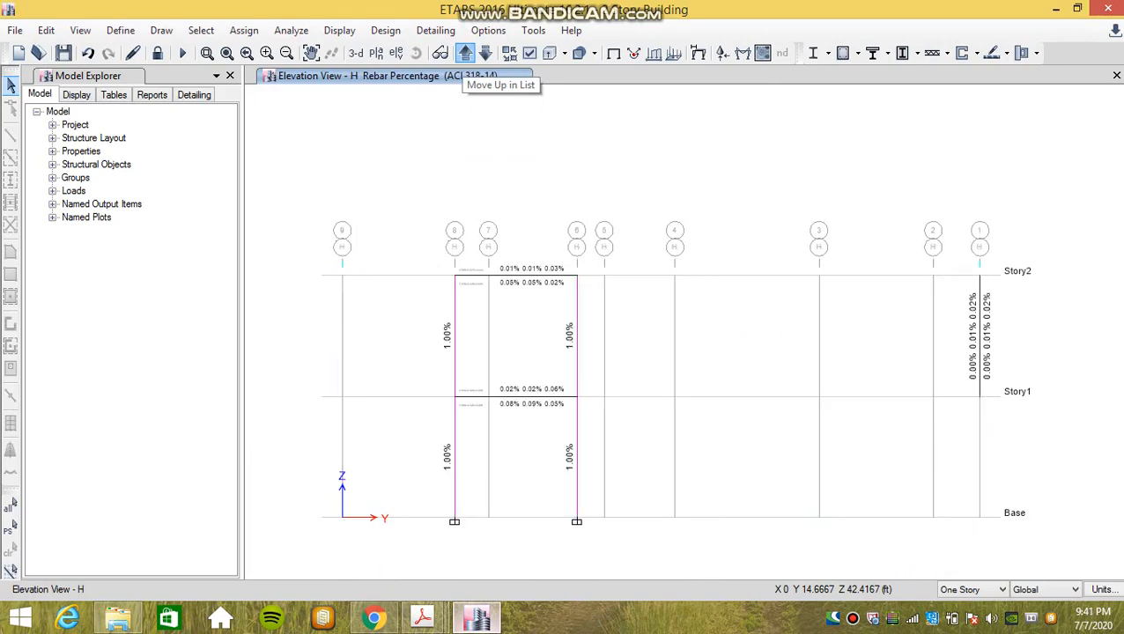
click(465, 52)
click(465, 53)
click(466, 53)
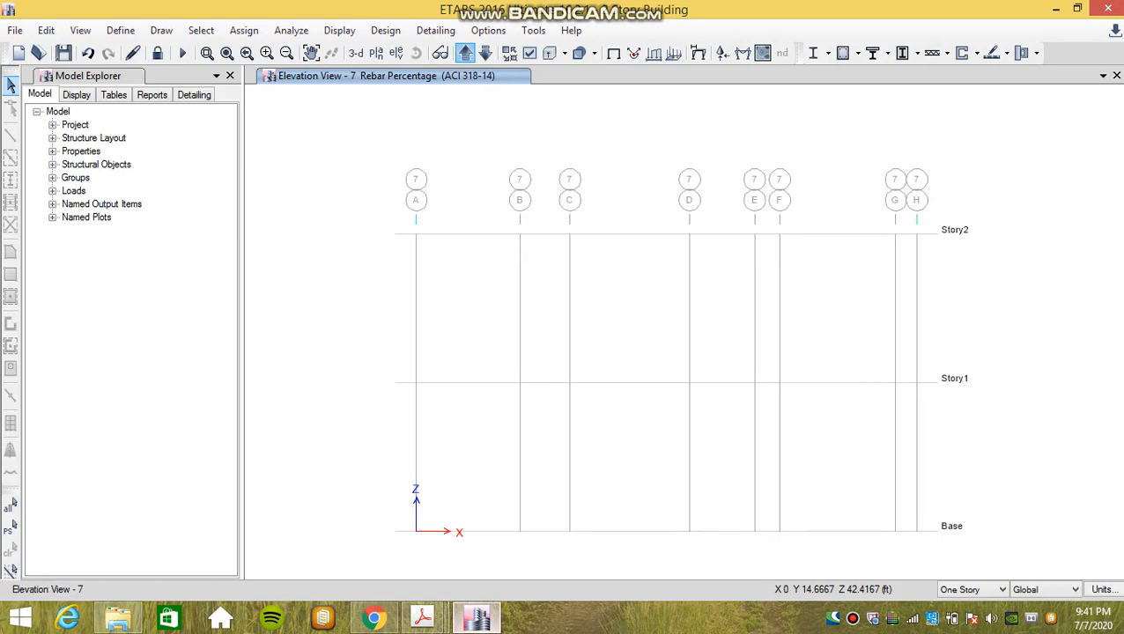
click(465, 53)
click(465, 52)
click(465, 53)
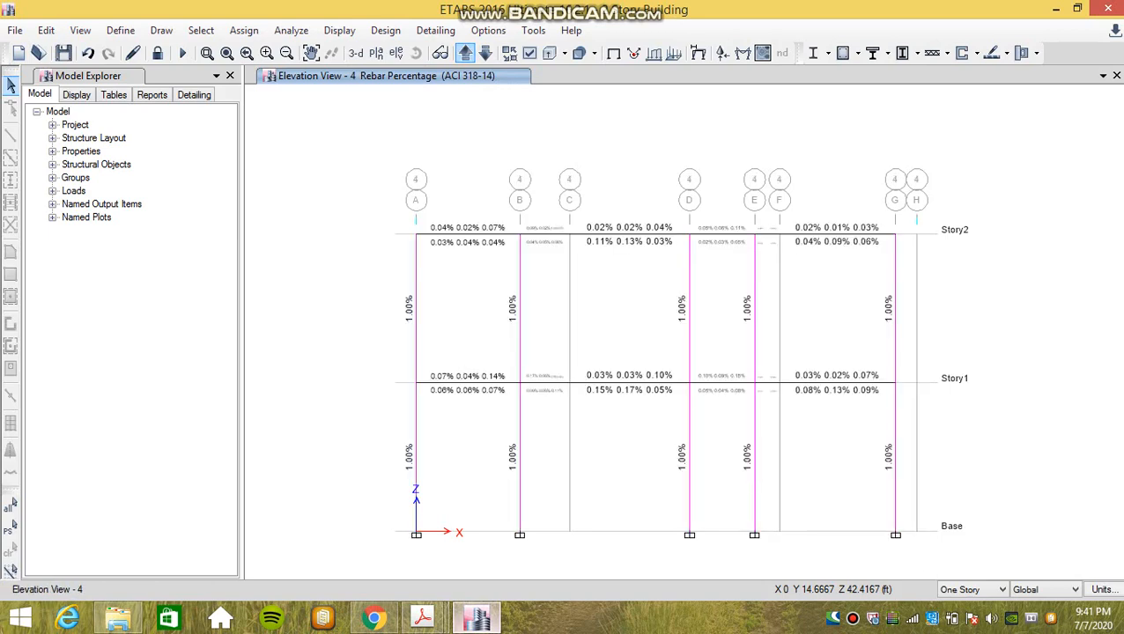
click(465, 53)
click(465, 53)
click(465, 53)
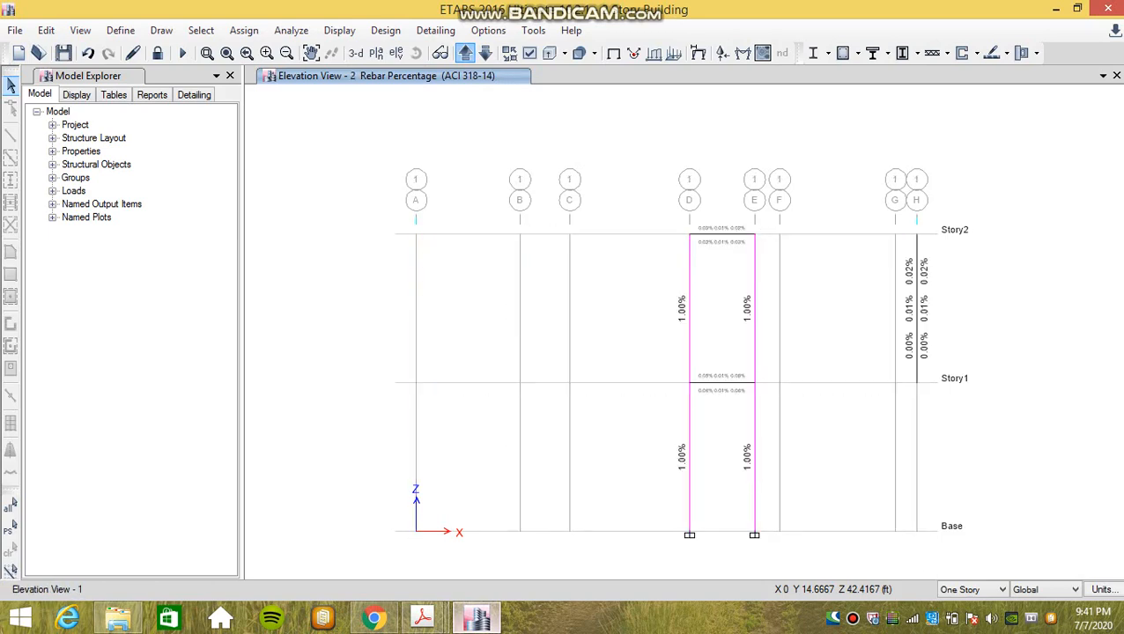
click(466, 53)
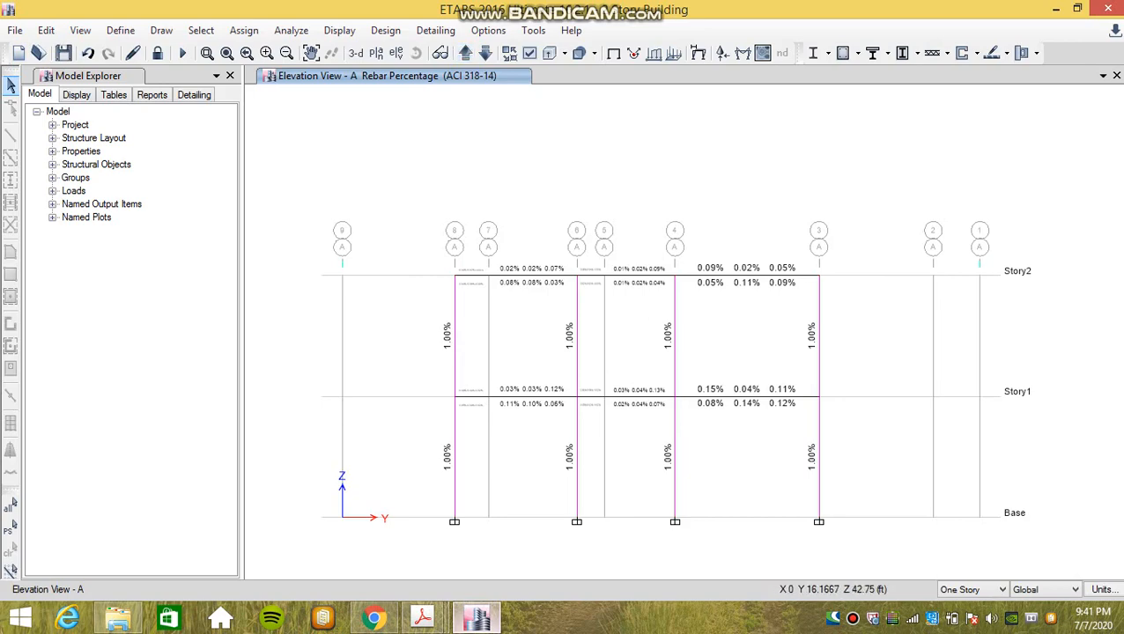
Step: Examine the rebar percentages on the Story1 and Story2 plan views
click(376, 52)
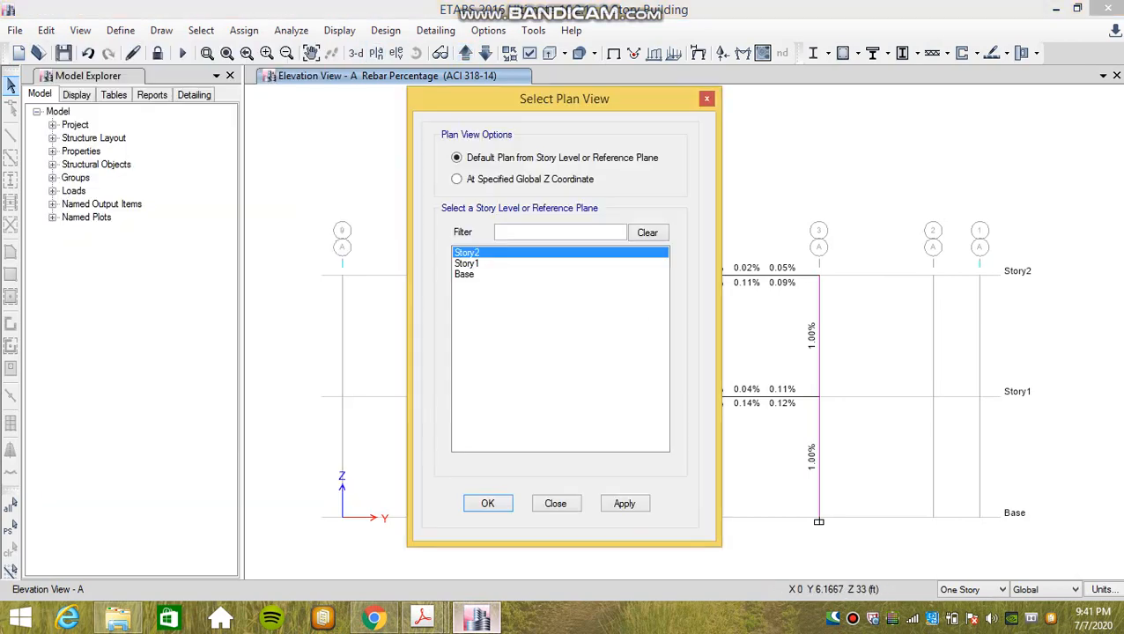
click(480, 264)
click(624, 503)
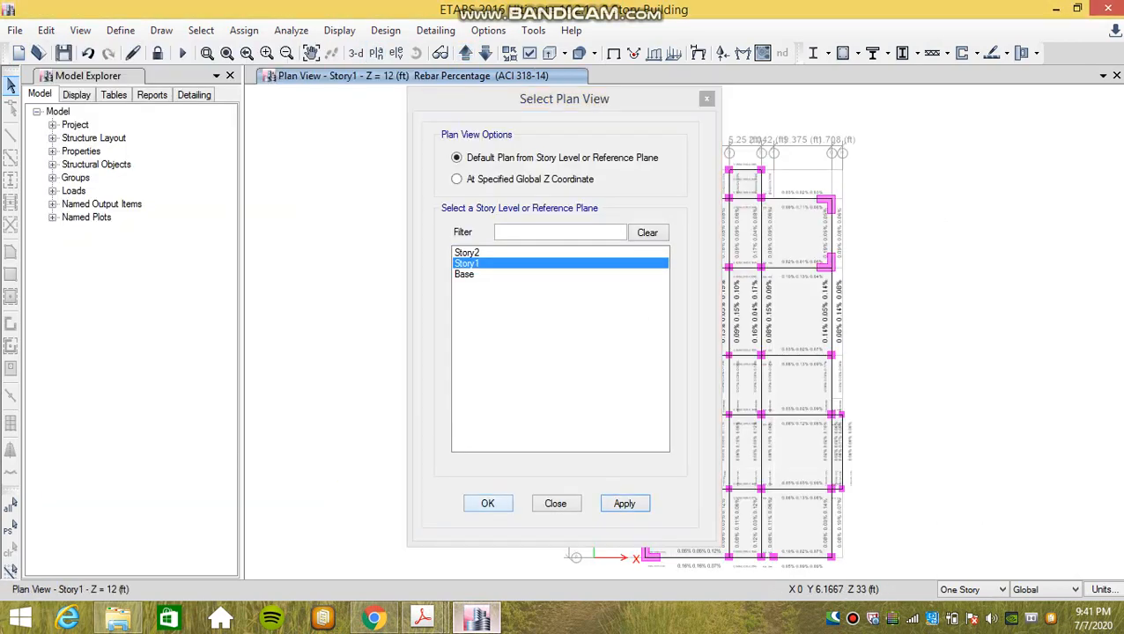
drag(564, 99, 157, 122)
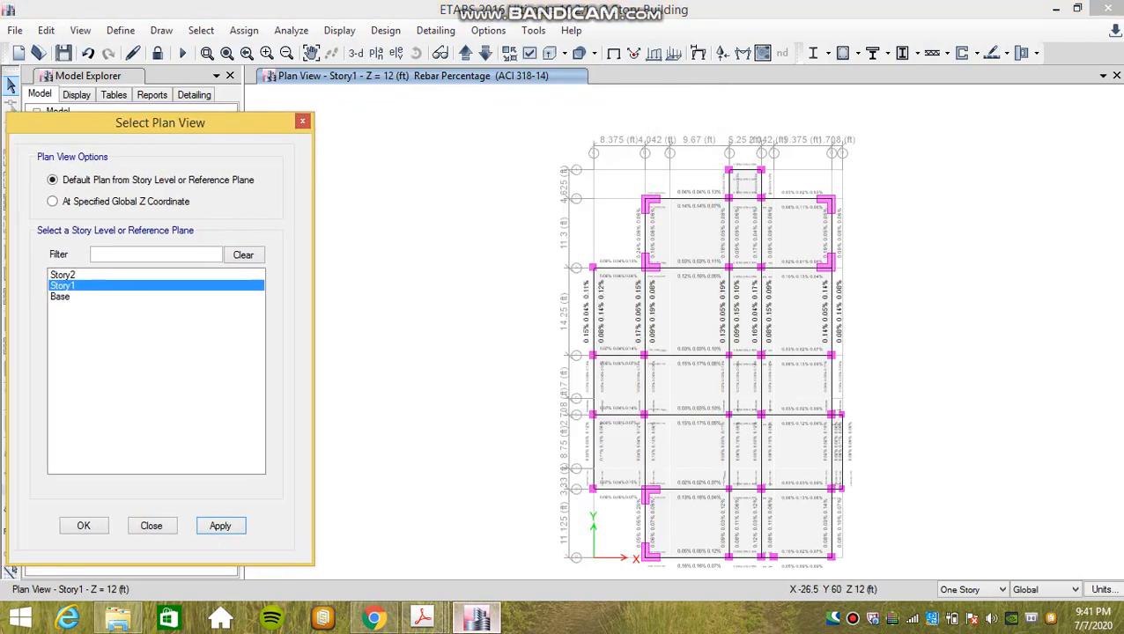
click(283, 105)
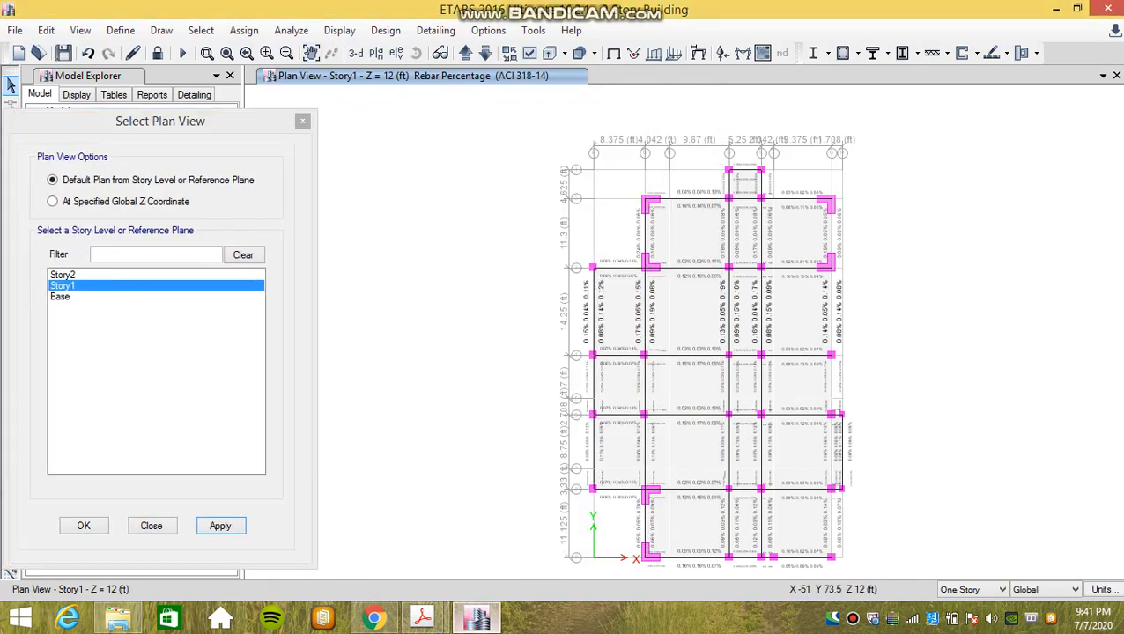
click(63, 275)
click(221, 526)
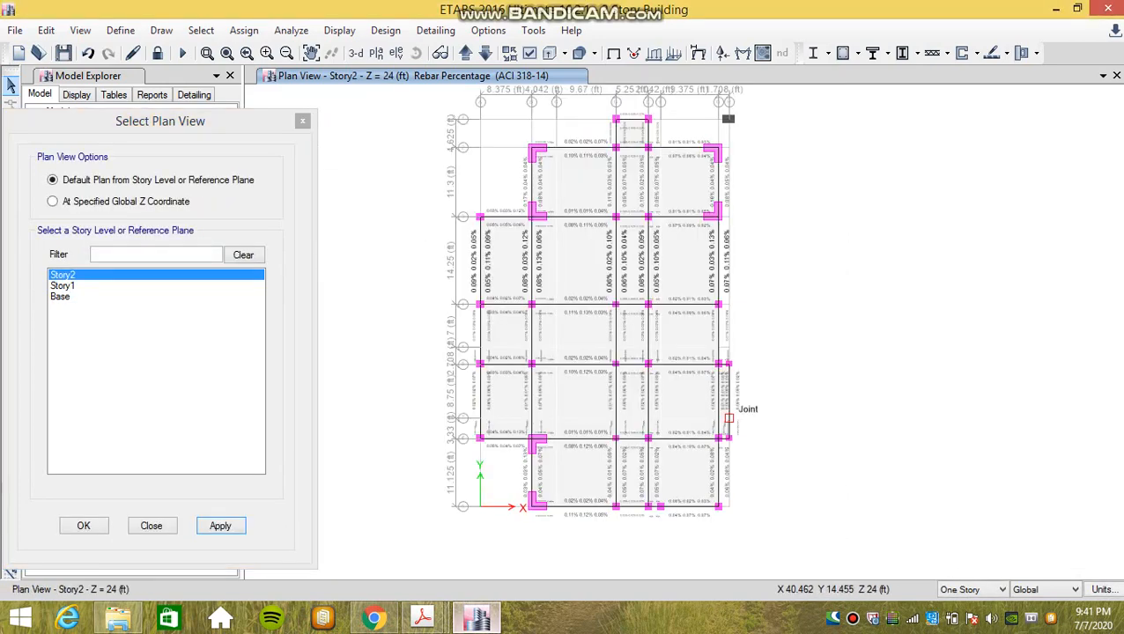
click(302, 120)
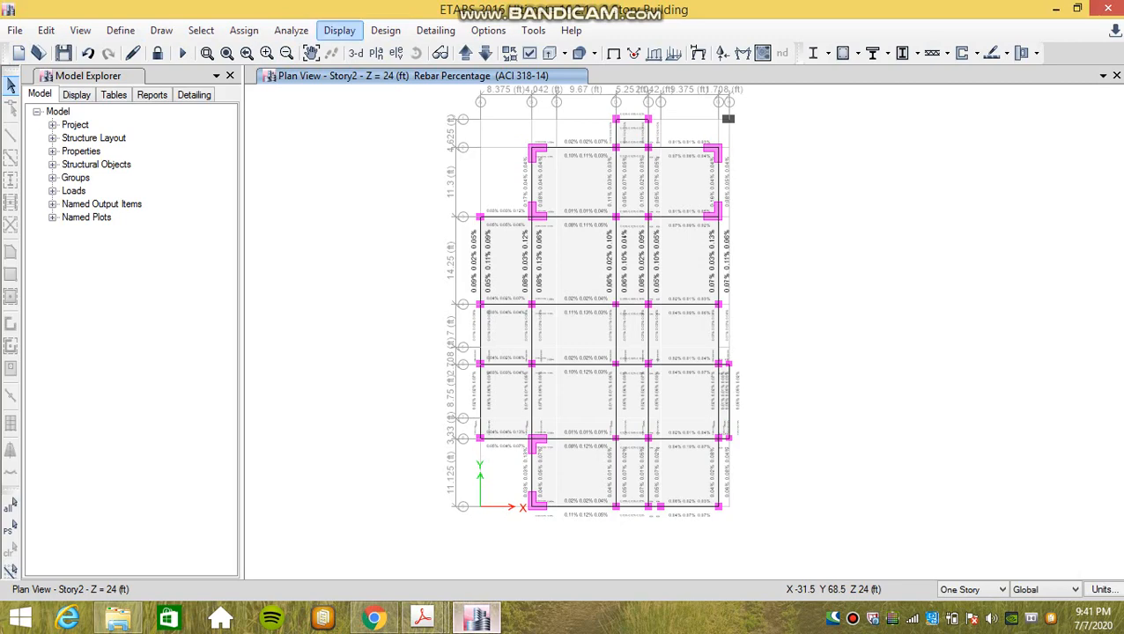
Step: Start detailing of the building and bring up the concrete column schedule
click(15, 30)
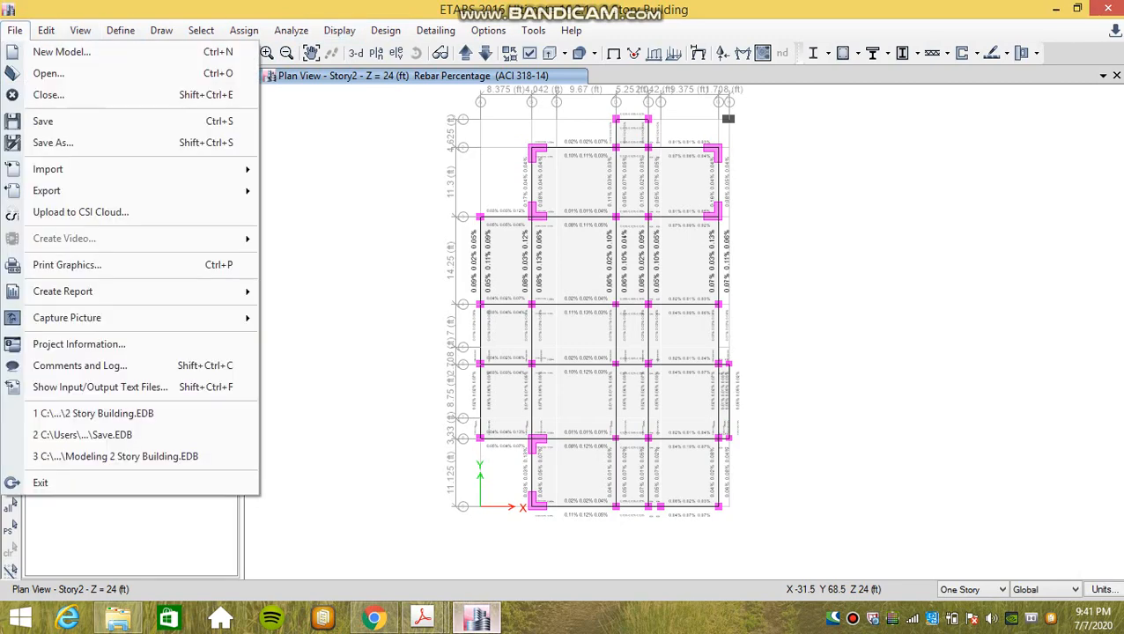
mouse_move(435, 30)
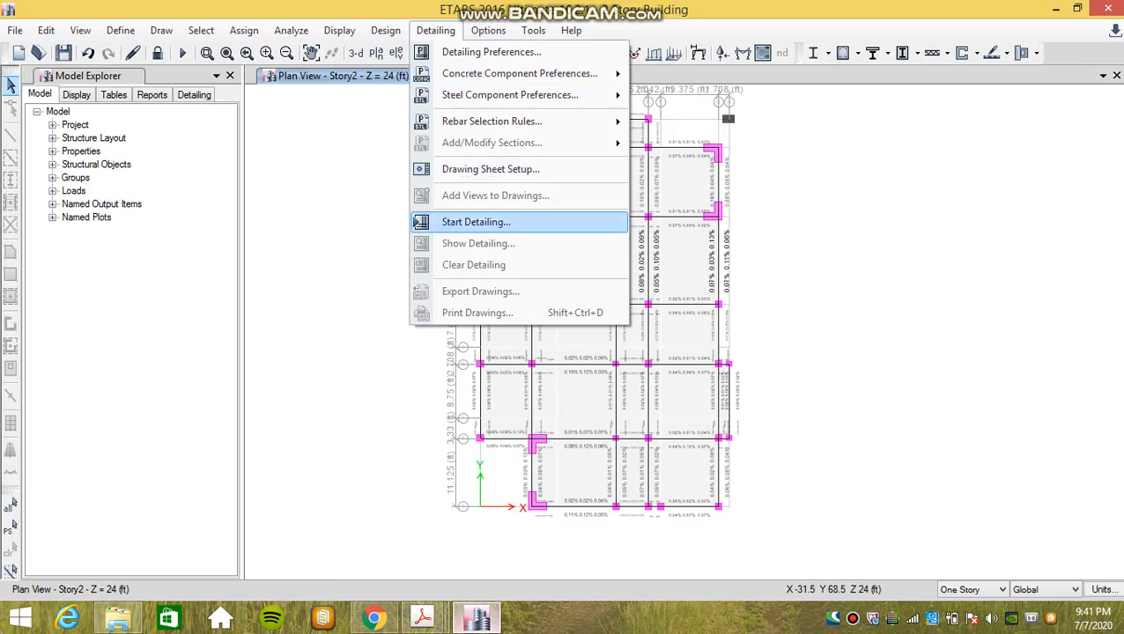
click(417, 222)
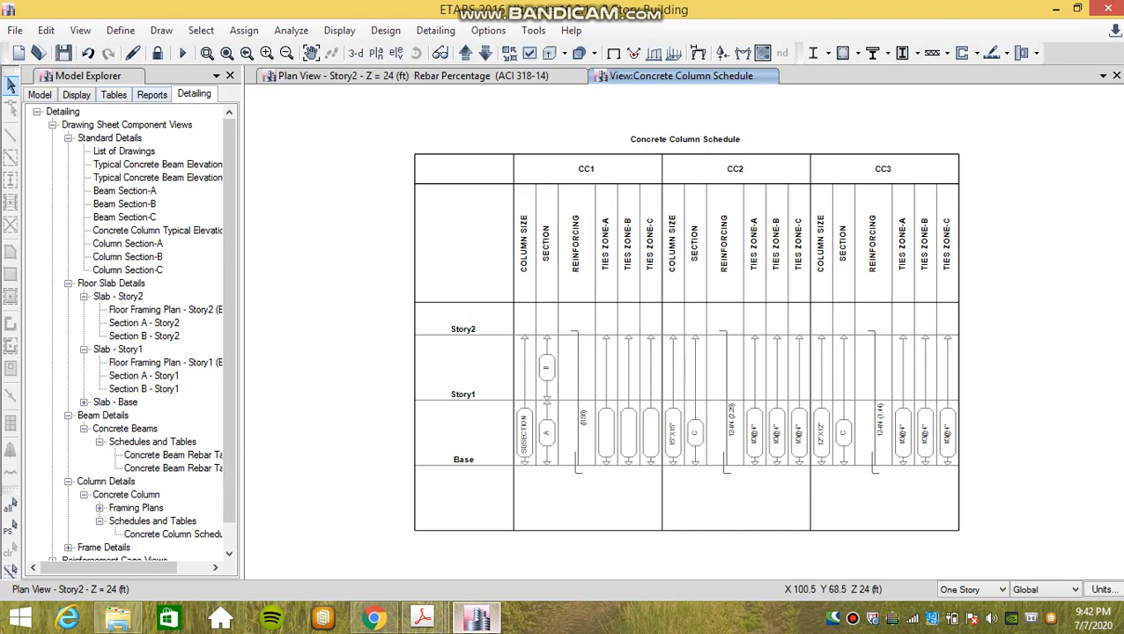
Step: Generate the project report and browse its structure data and assignment tables
click(152, 94)
click(90, 125)
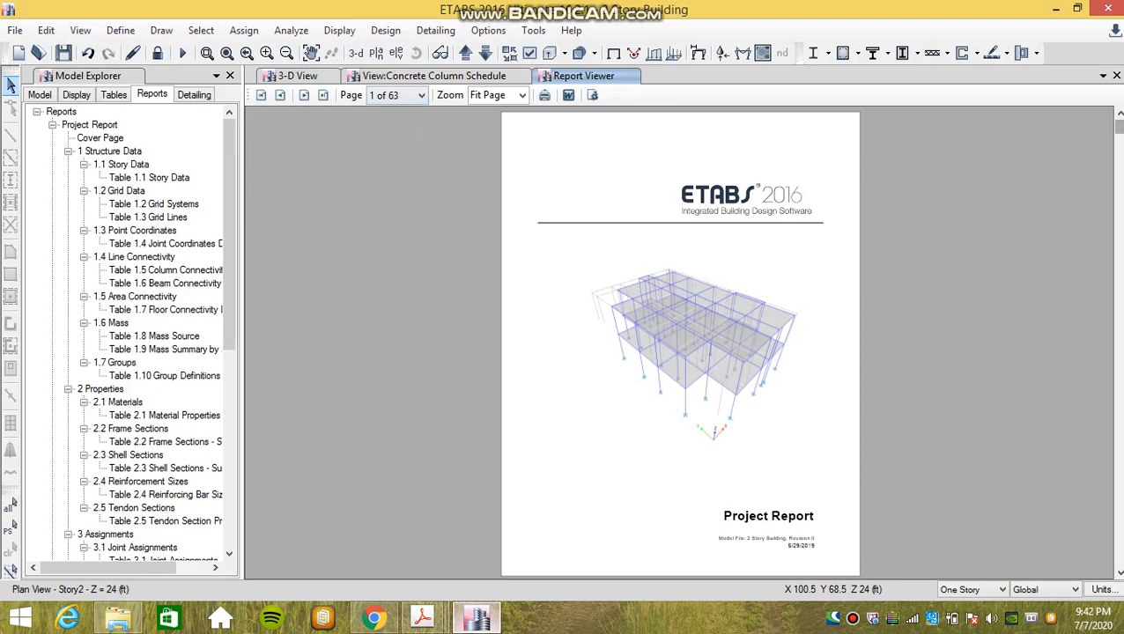
scroll(680, 343, down, 6)
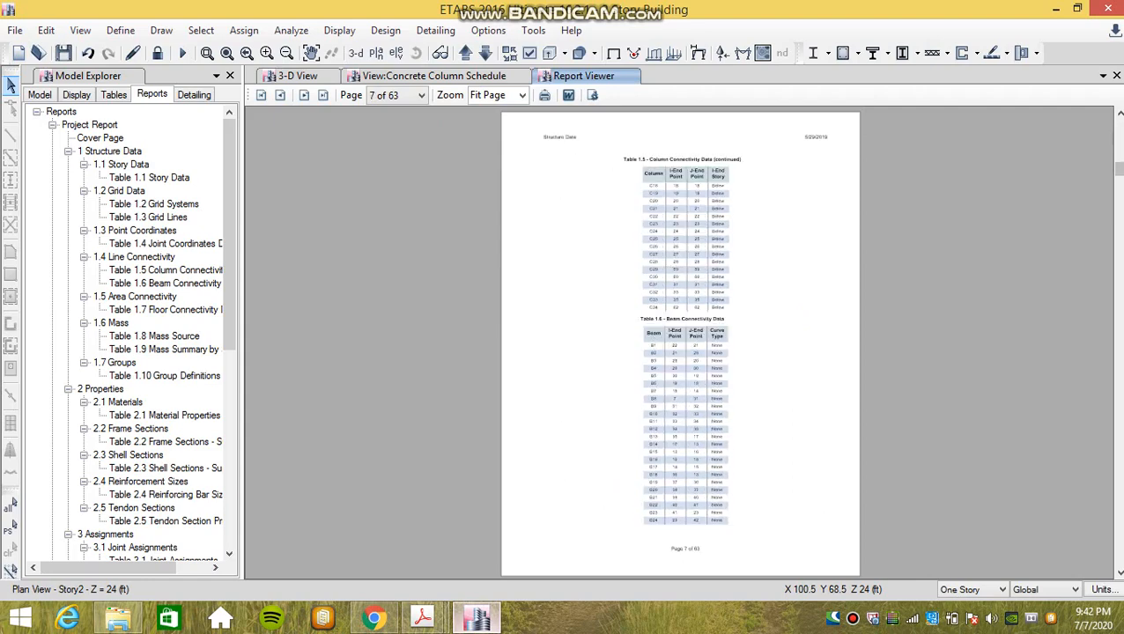
scroll(680, 344, down, 8)
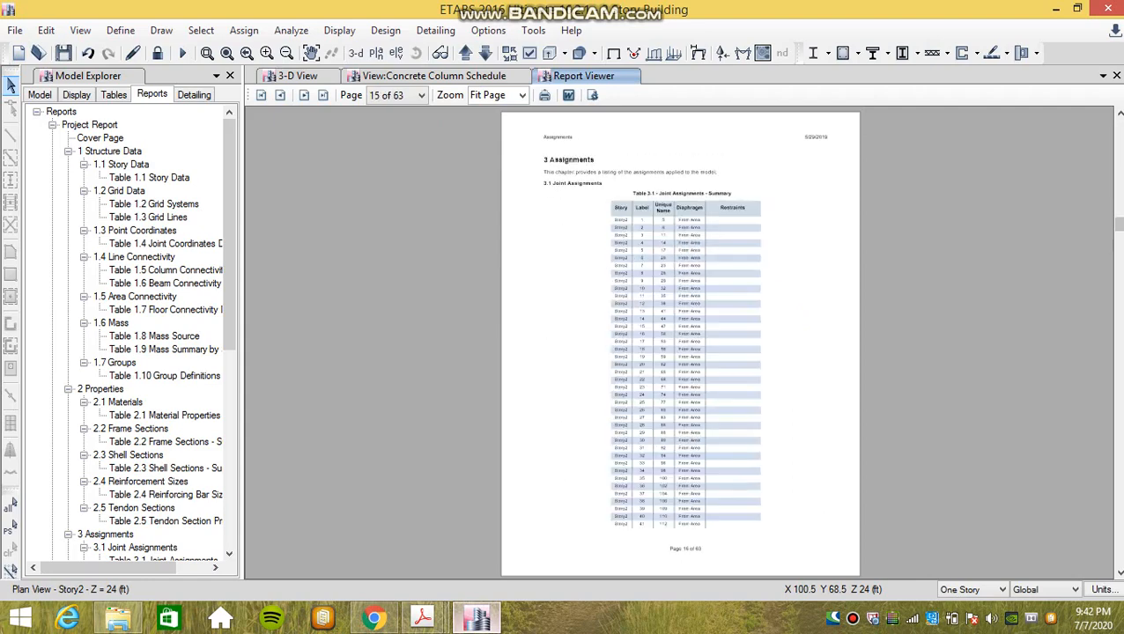
scroll(680, 343, down, 5)
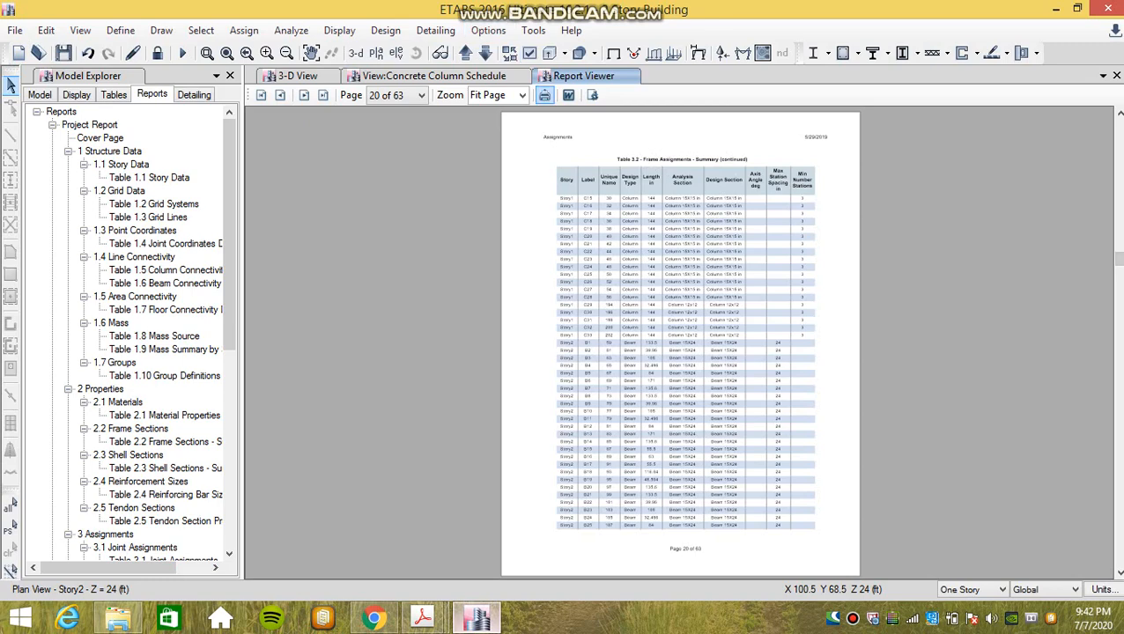
Step: Print all pages of the project report with the Adobe PDF printer, saving the file on the Desktop as ETABS 2016 16.2
click(544, 95)
click(582, 164)
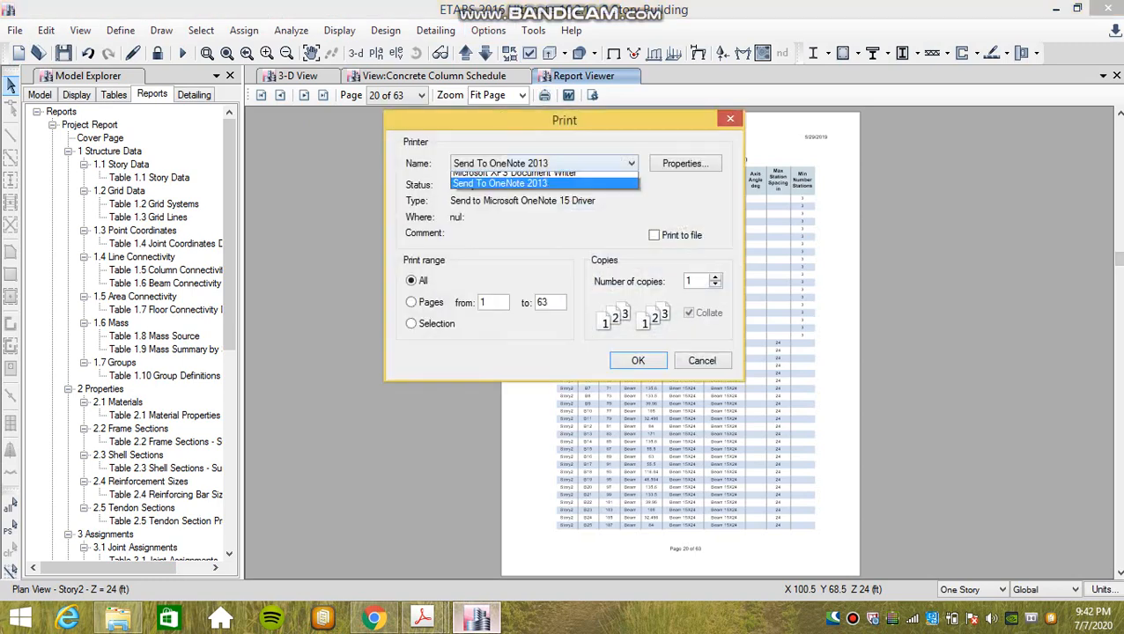
click(529, 178)
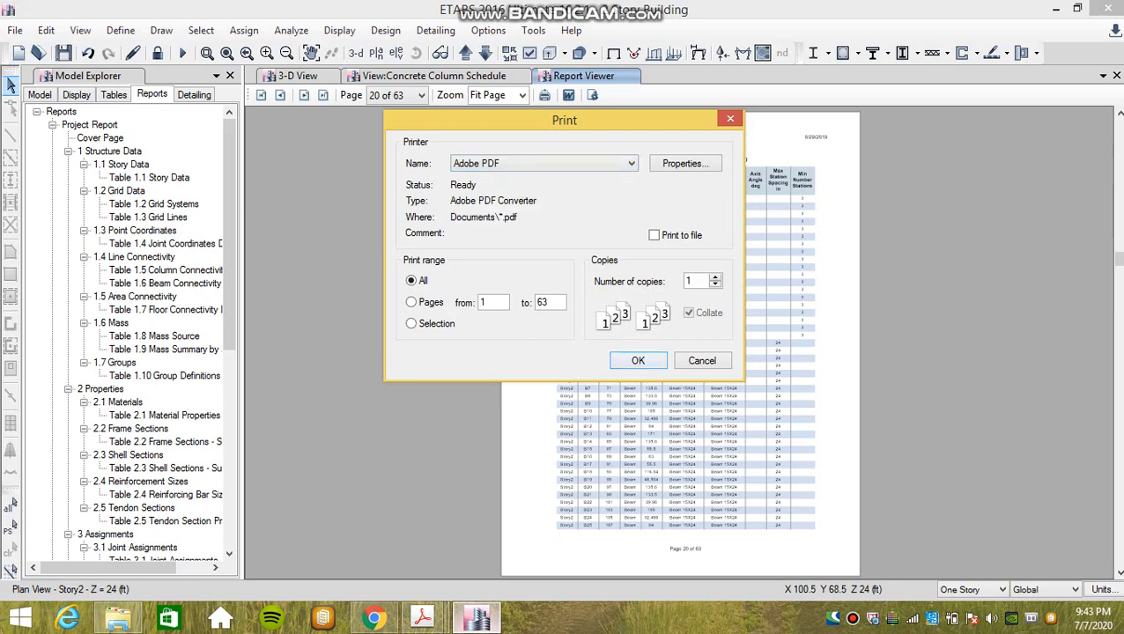
key(Return)
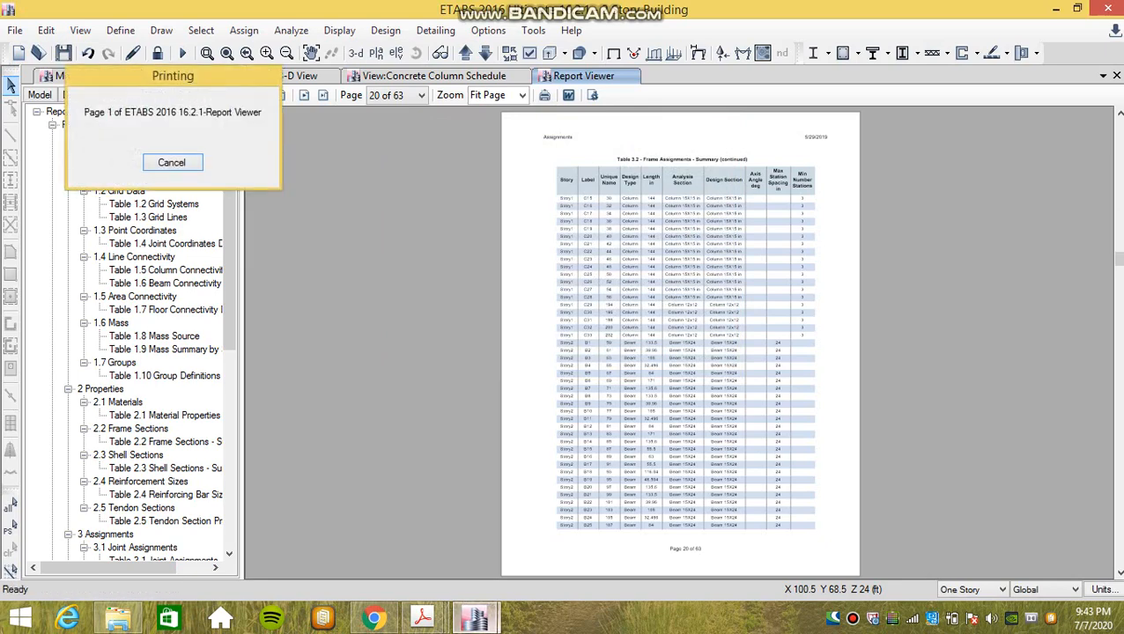
click(475, 619)
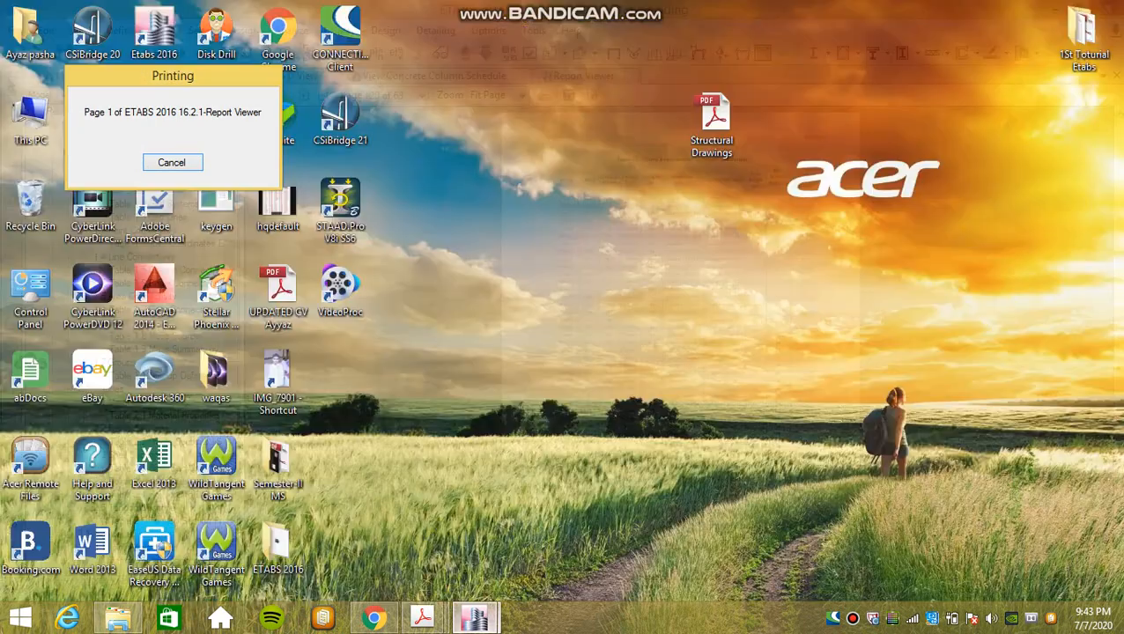
click(566, 529)
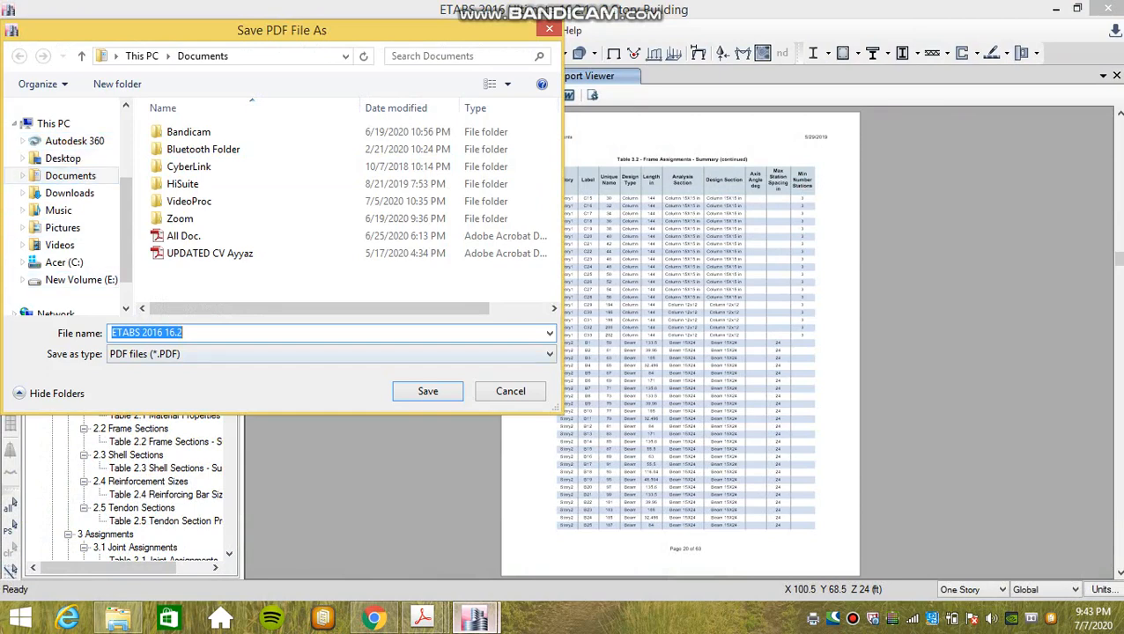
click(63, 158)
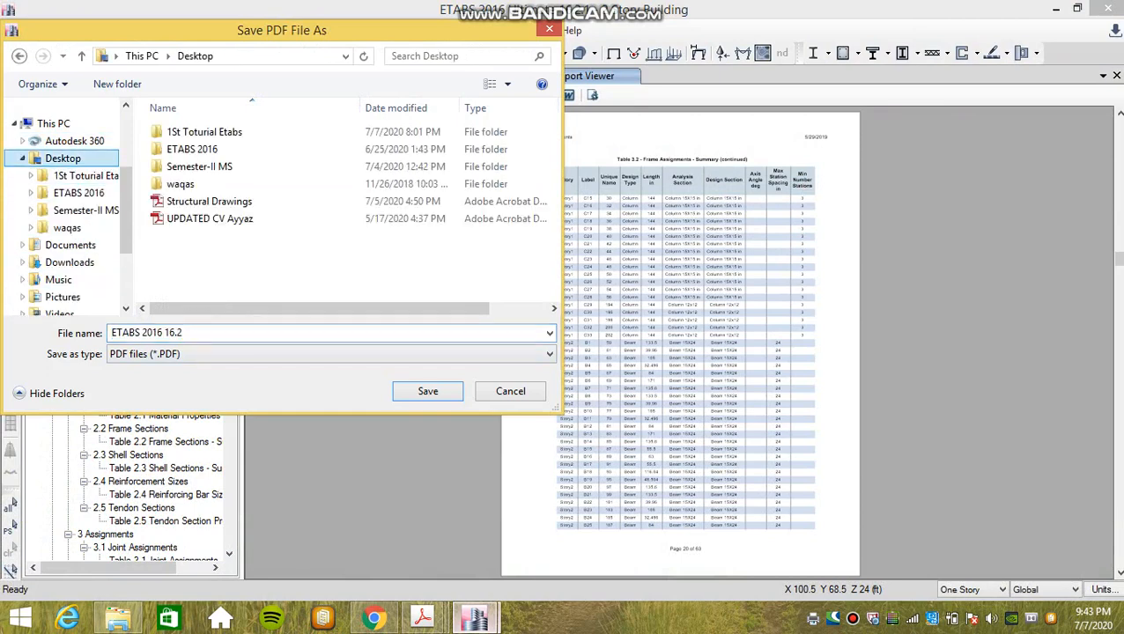
click(428, 391)
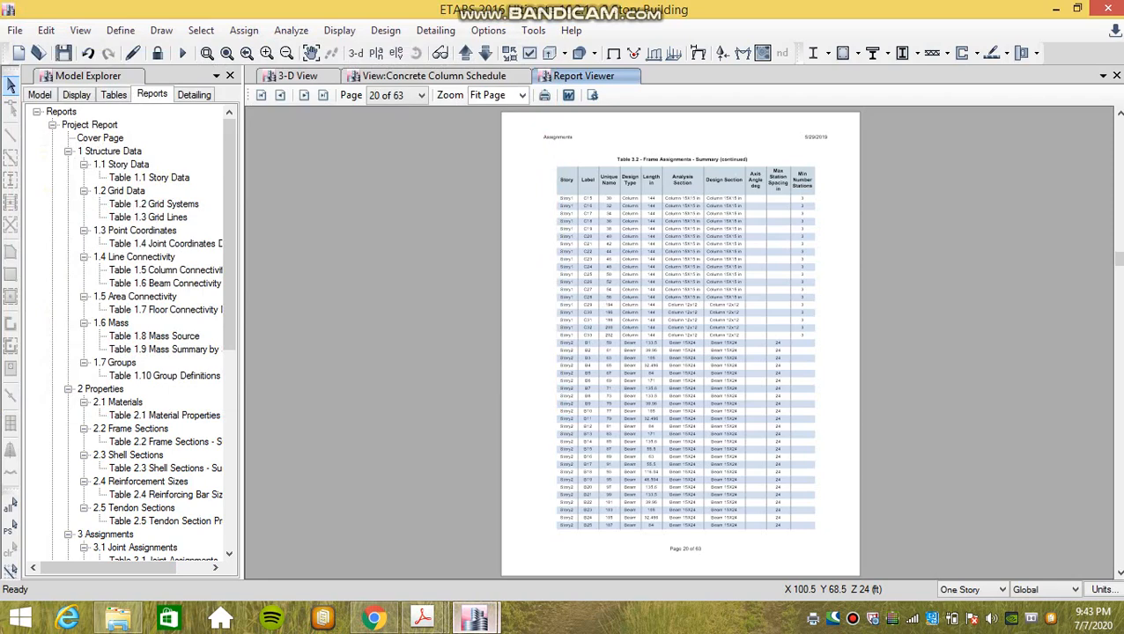